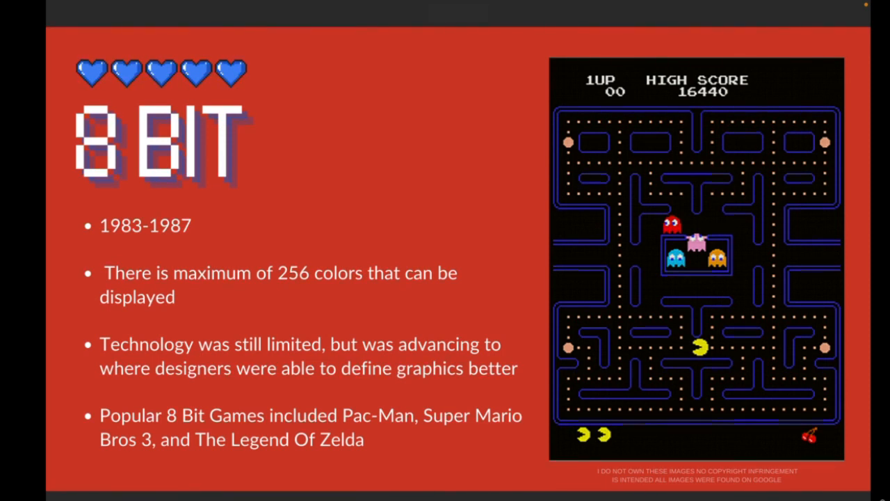
key("Right")
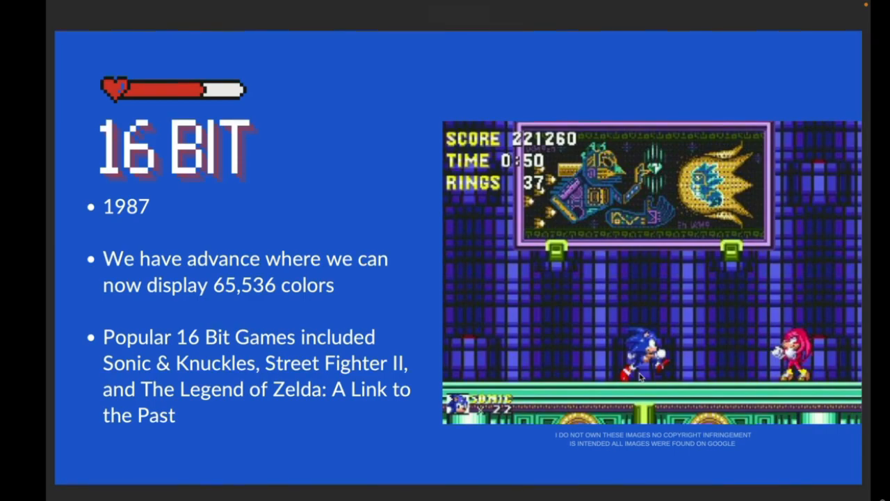
key("Right")
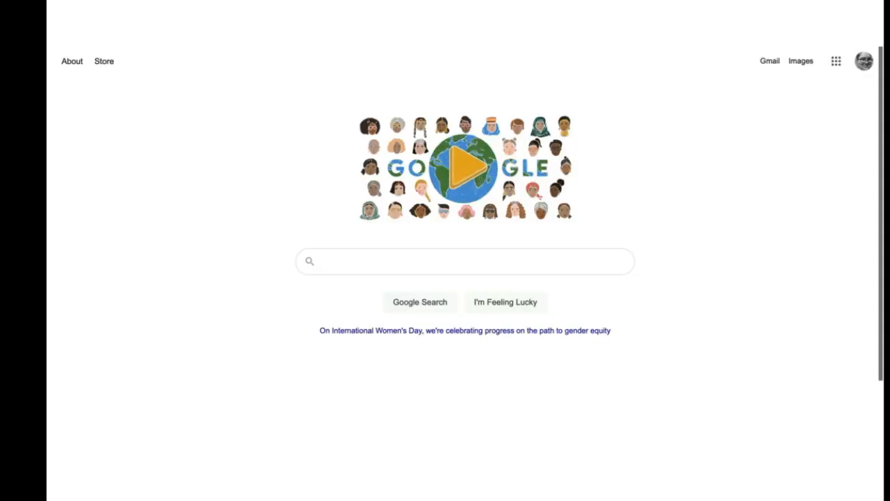
Search Google for "canva" and open the Canva - Design For Everyone result
type("ca")
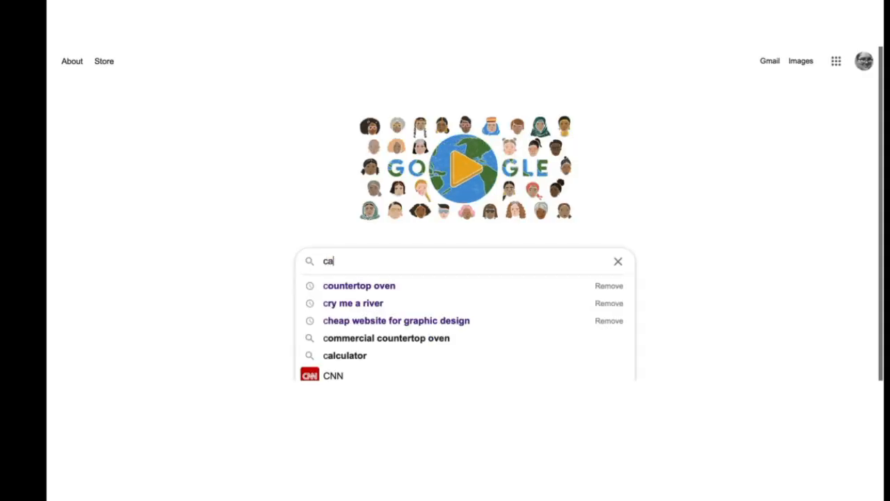
type("nva")
key("Return")
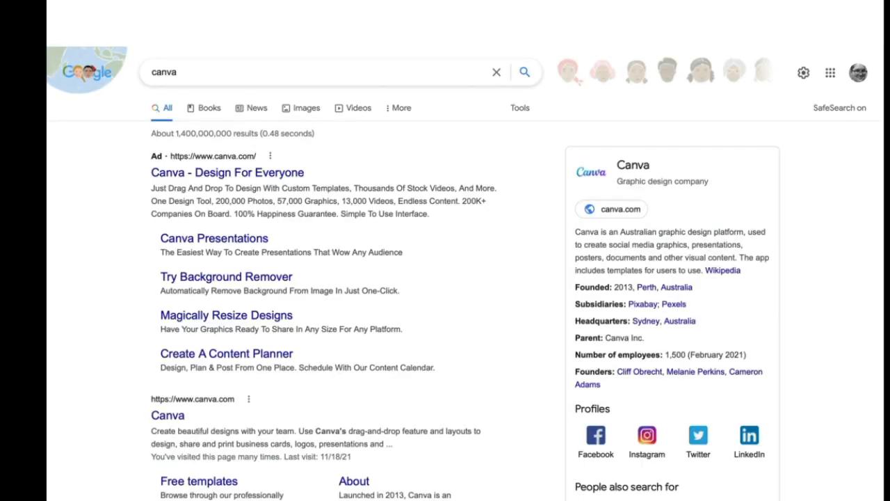
left_click(218, 175)
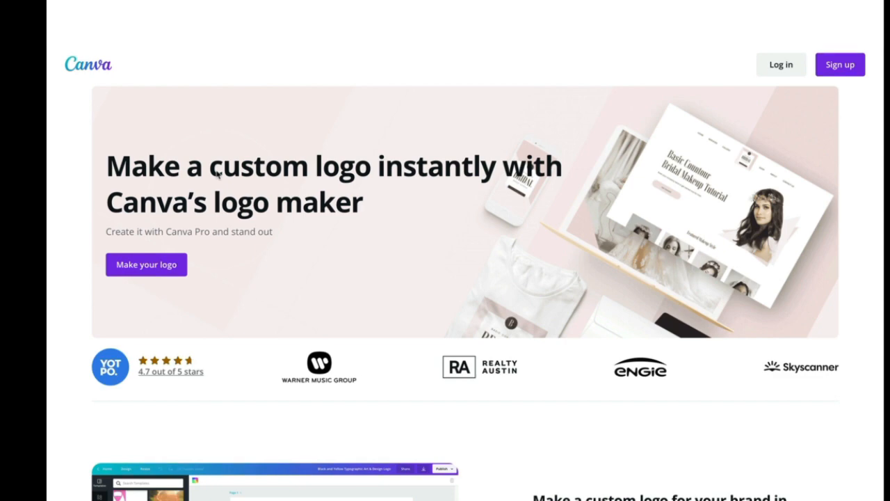
Look over the Canva landing page and start creating an account with the email sign-up option
scroll(218, 175, "down", 10)
scroll(216, 175, "up", 10)
left_click(841, 65)
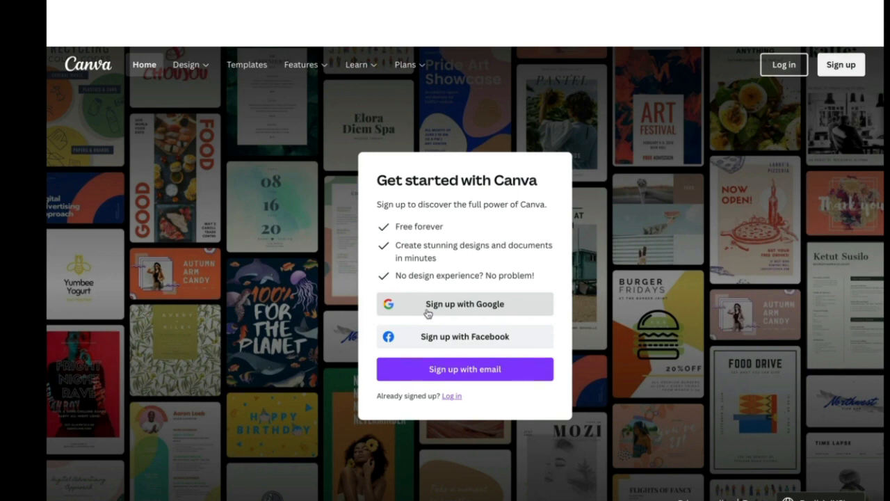
left_click(449, 376)
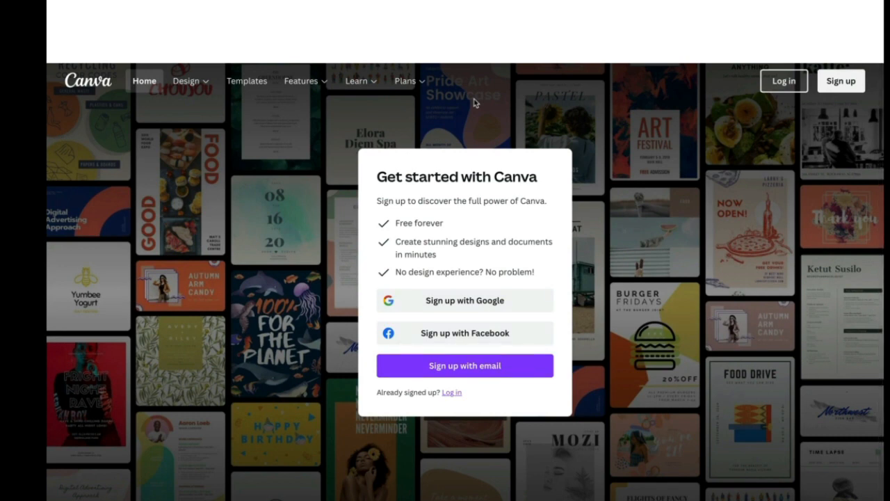
Open the Canva for Mac download page and review the desktop app's download options
mouse_move(300, 84)
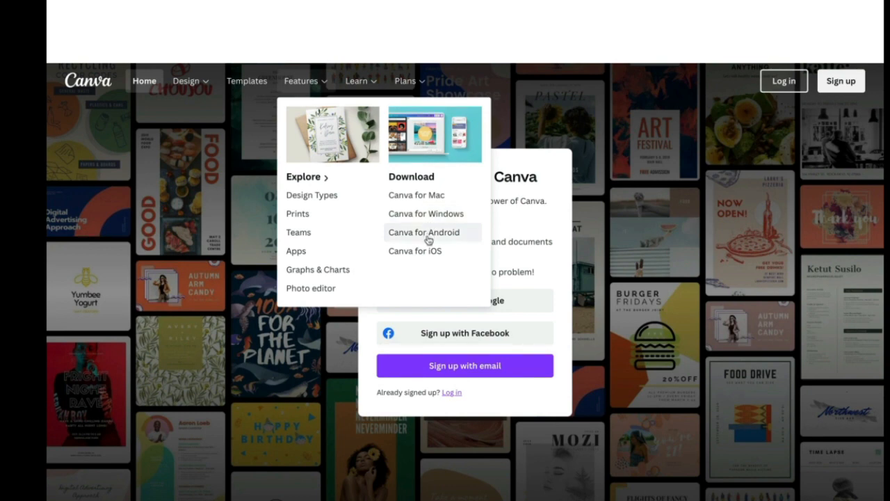
left_click(432, 197)
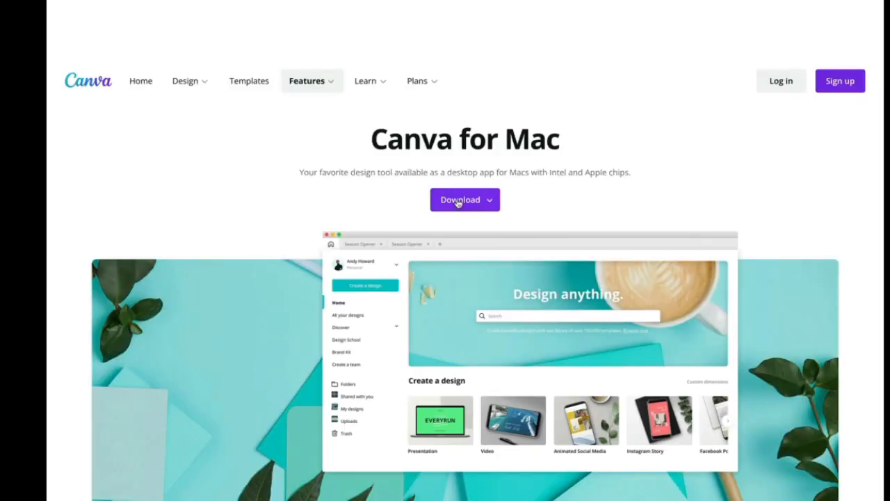
left_click(491, 202)
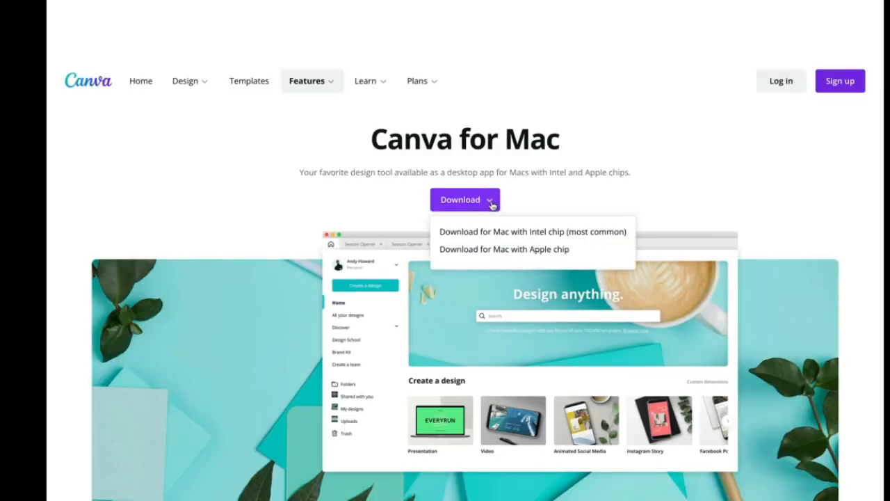
left_click(407, 198)
scroll(465, 206, "down", 4)
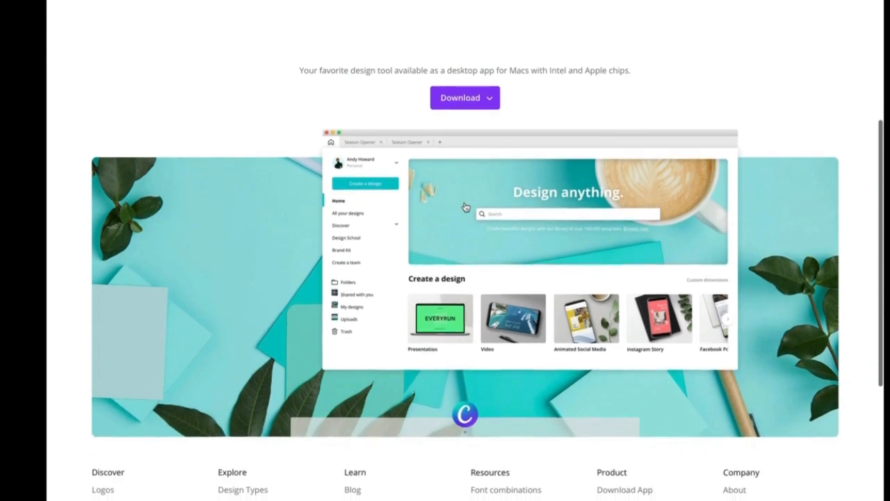
scroll(465, 205, "up", 4)
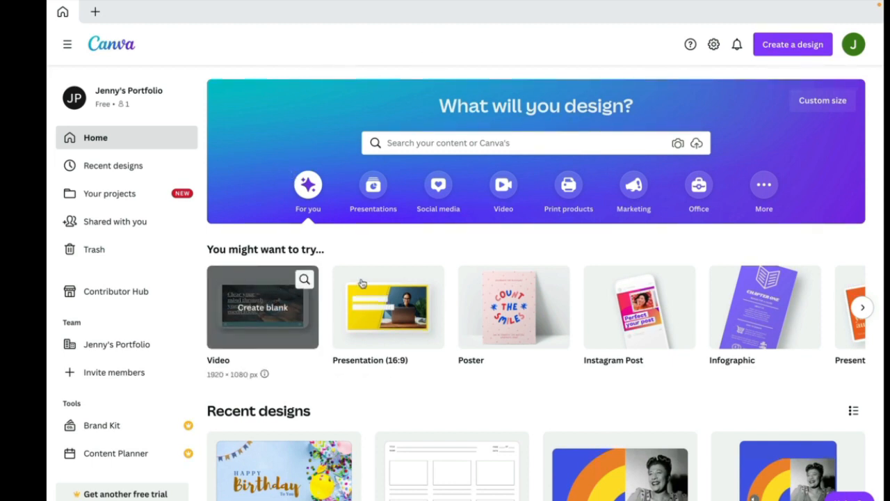
Browse the suggested design types and the template search suggestions on the Canva home page
scroll(505, 294, "right", 10)
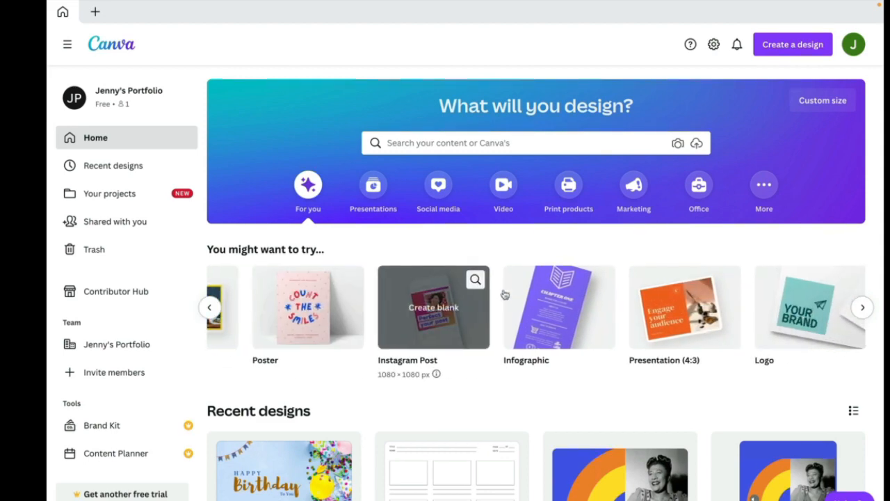
scroll(505, 294, "right", 10)
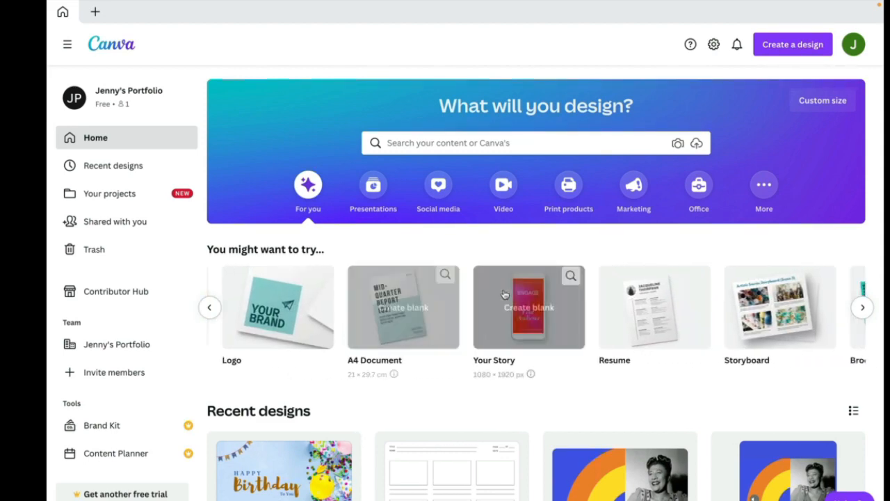
left_click(450, 142)
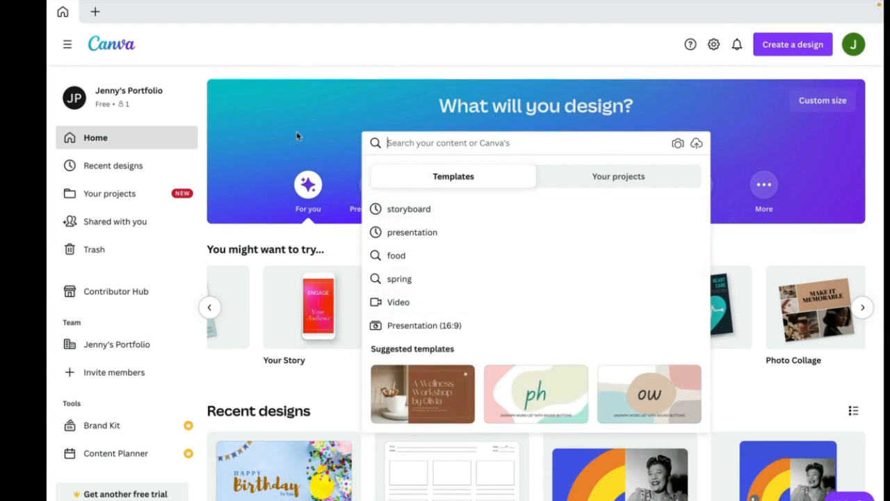
Create a new custom-size design in inches, 8.5 in wide and 11 in high
left_click(834, 101)
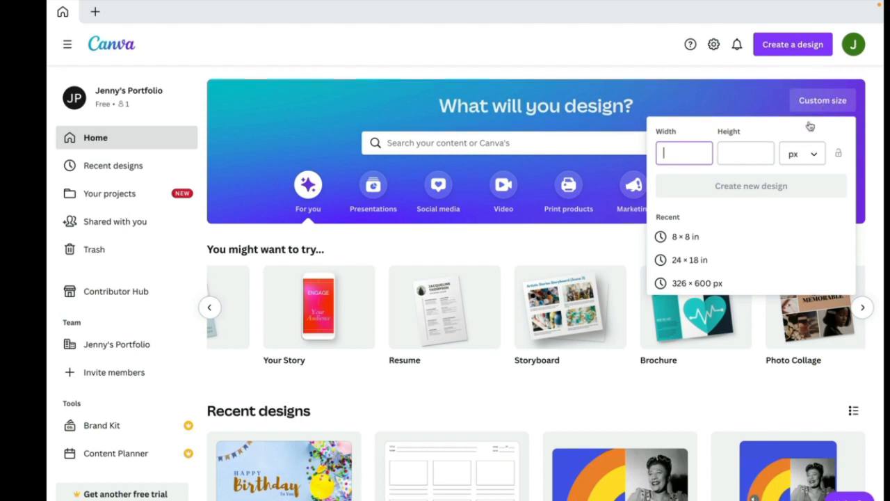
left_click(798, 157)
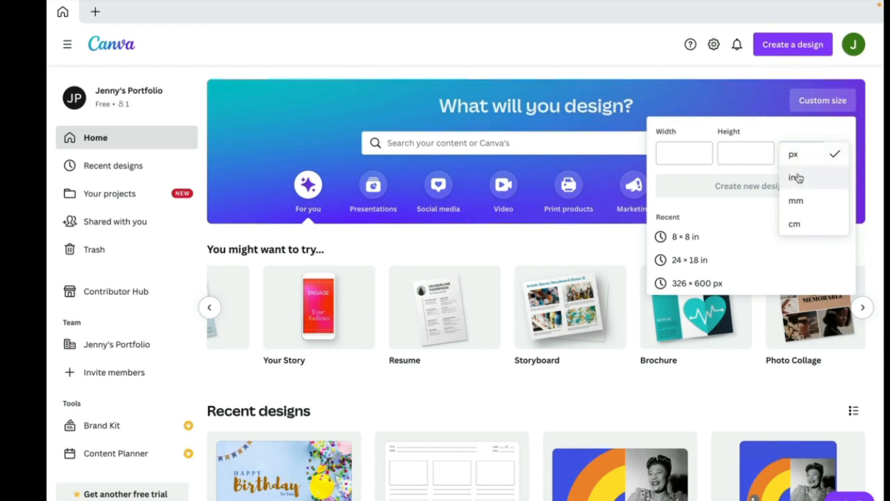
left_click(793, 178)
left_click(698, 149)
type("8.5")
left_click(729, 152)
type("11")
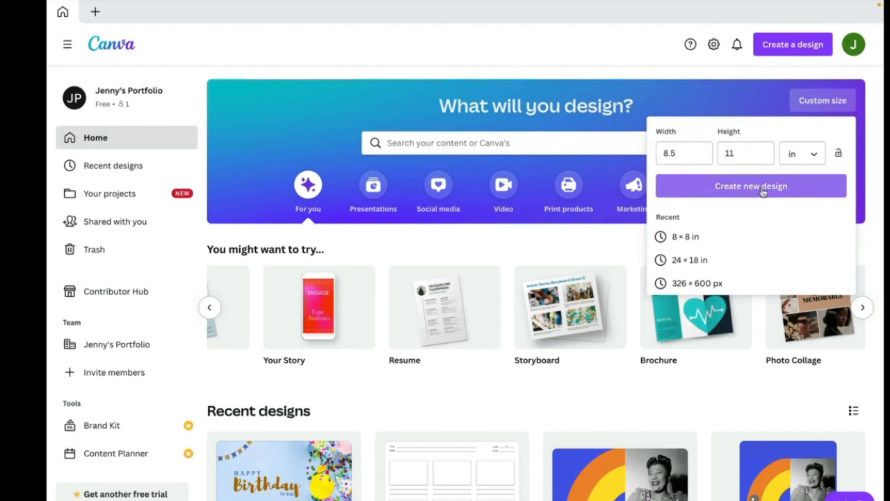
left_click(763, 189)
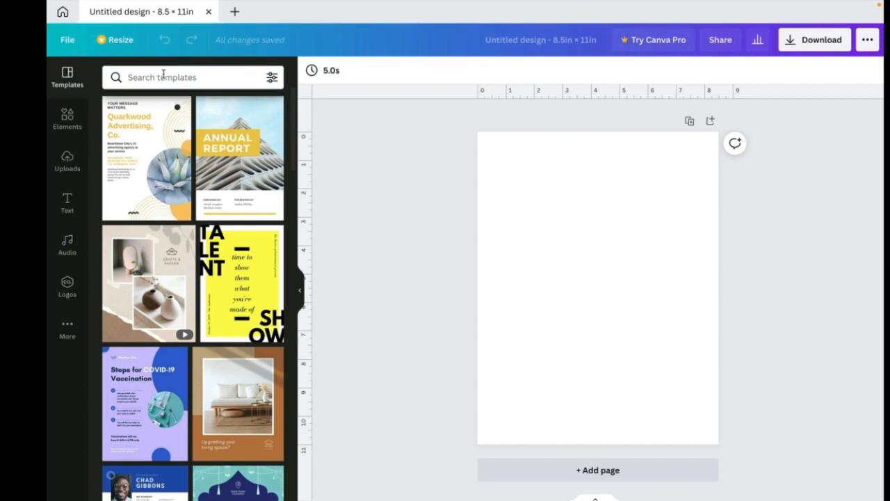
Find the sitting calico cat graphic by searching elements for "cat", and place it on the page at about 2.7 in wide
left_click(78, 117)
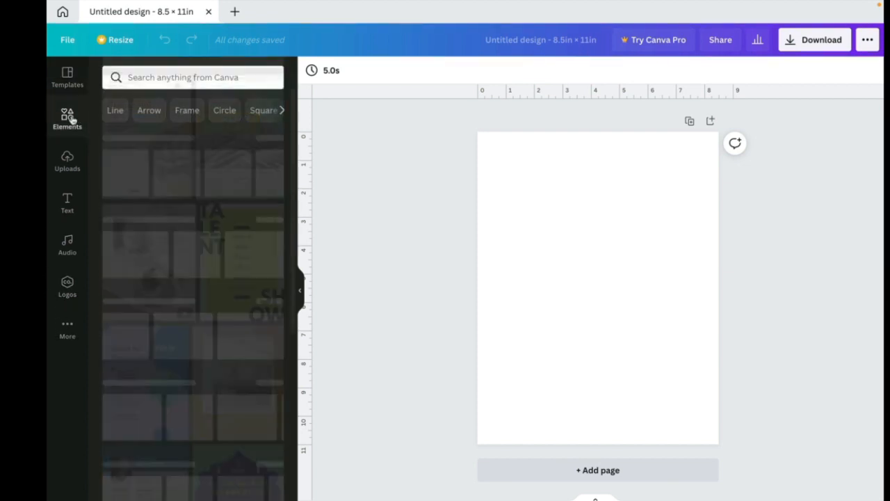
left_click(149, 78)
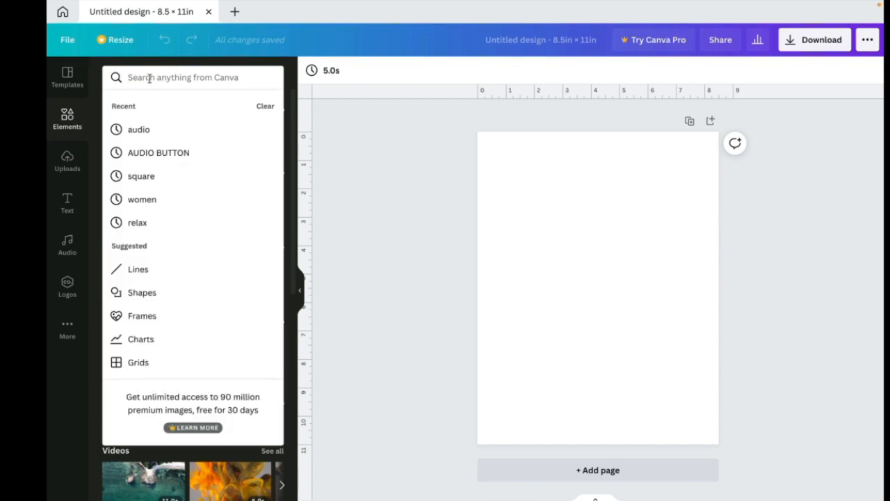
type("cat")
key("Return")
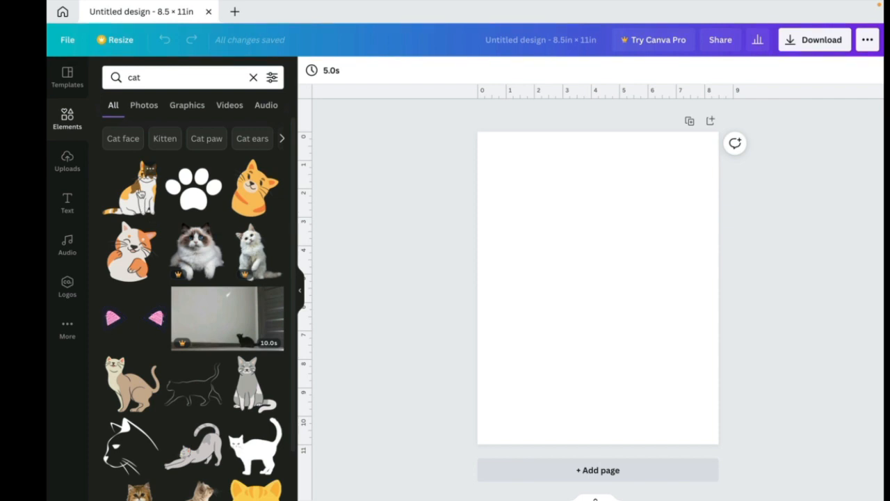
left_click(141, 194)
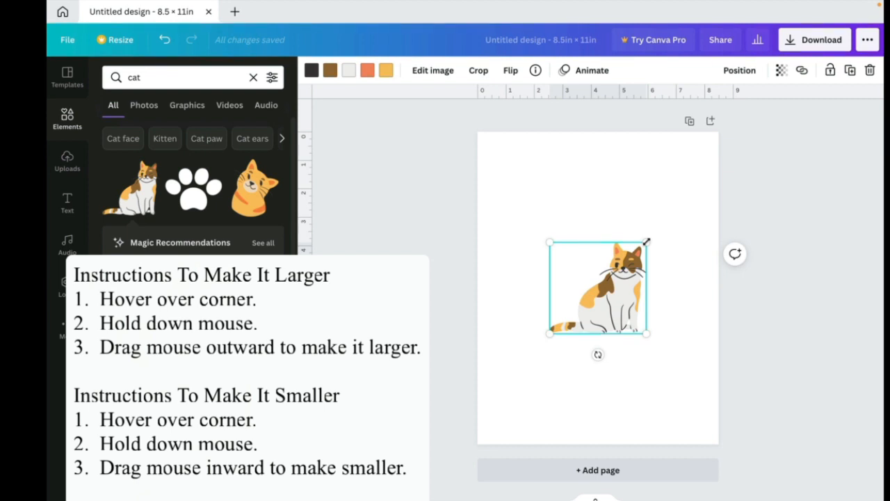
left_click_drag(647, 241, 638, 277)
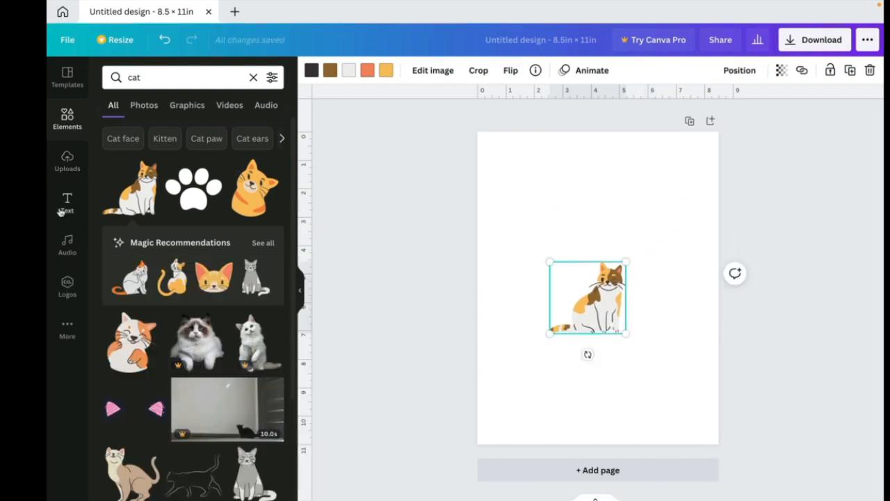
Add a one-line heading reading "Monroe" to the page, widening its text box
left_click(62, 211)
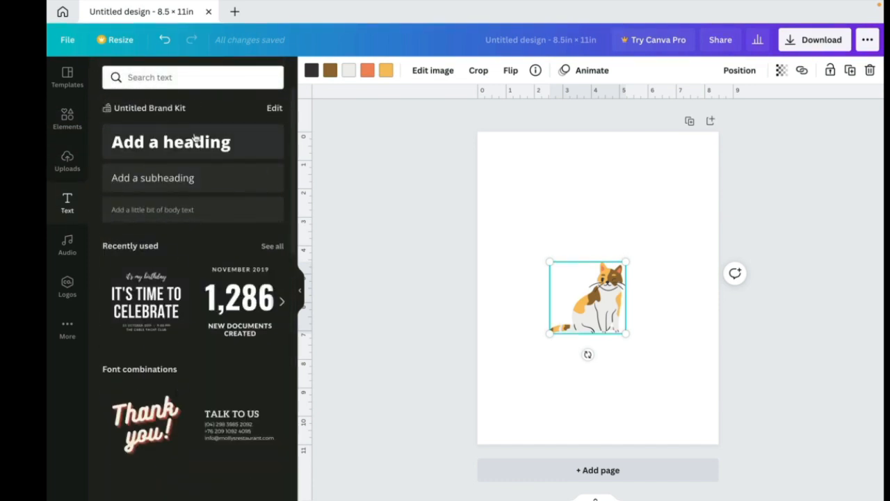
left_click(202, 143)
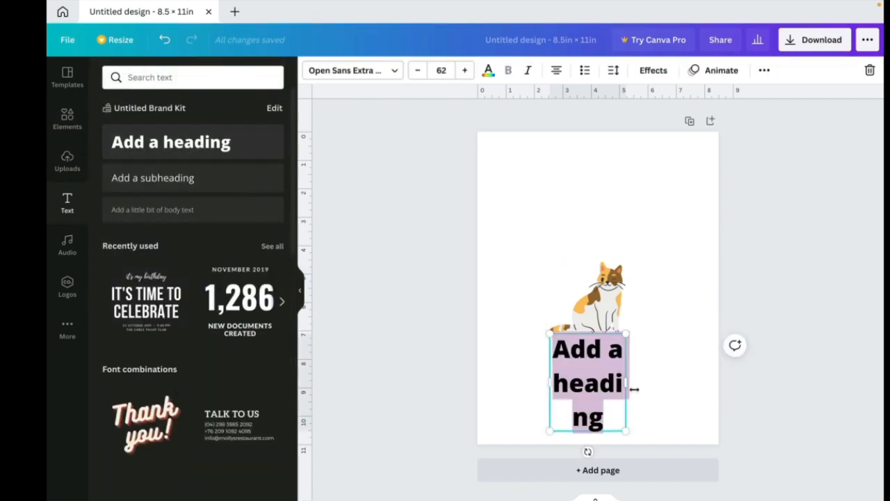
left_click_drag(631, 383, 741, 376)
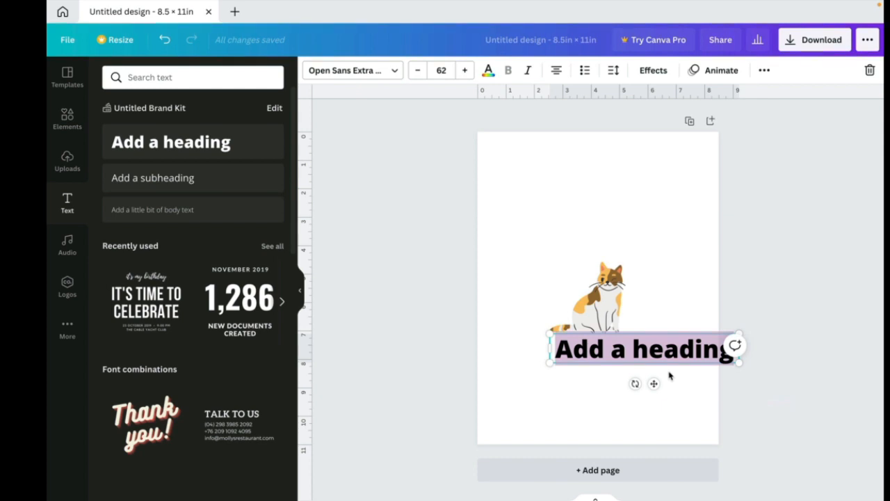
type("Mo")
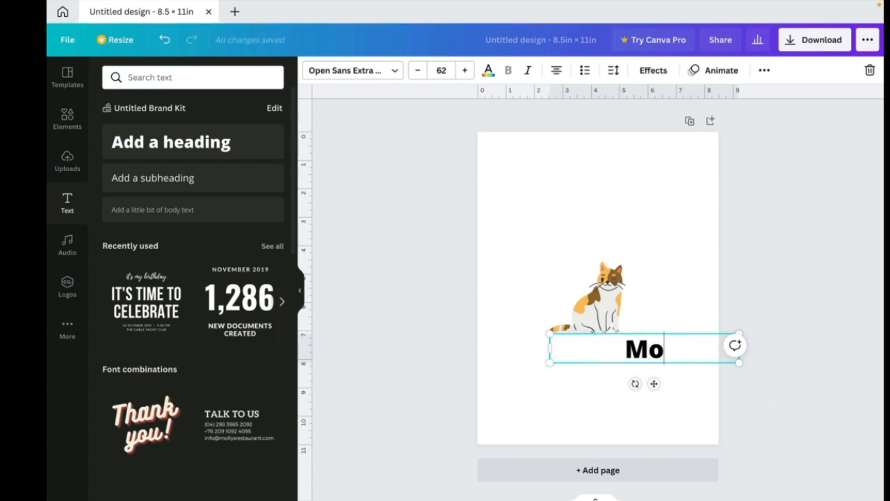
type("nroe")
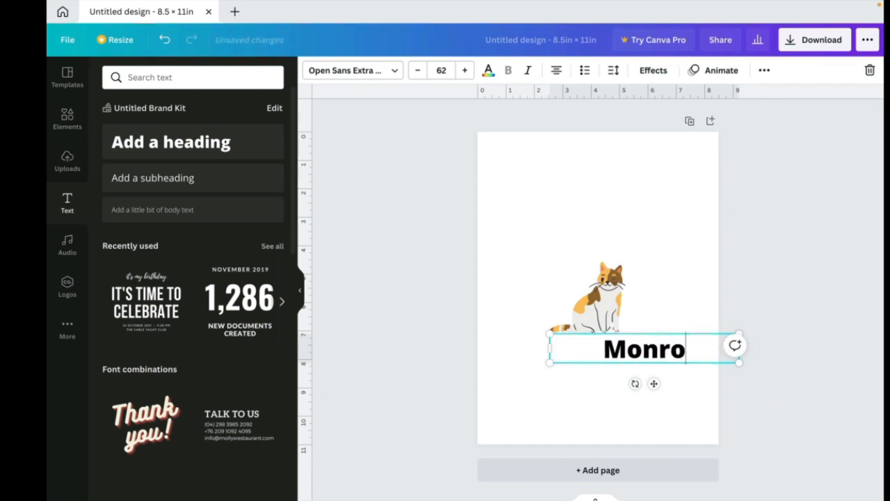
Move the Monroe heading above the cat and shift the cat graphic slightly to sit beneath it
left_click(689, 295)
left_click_drag(684, 353, 640, 219)
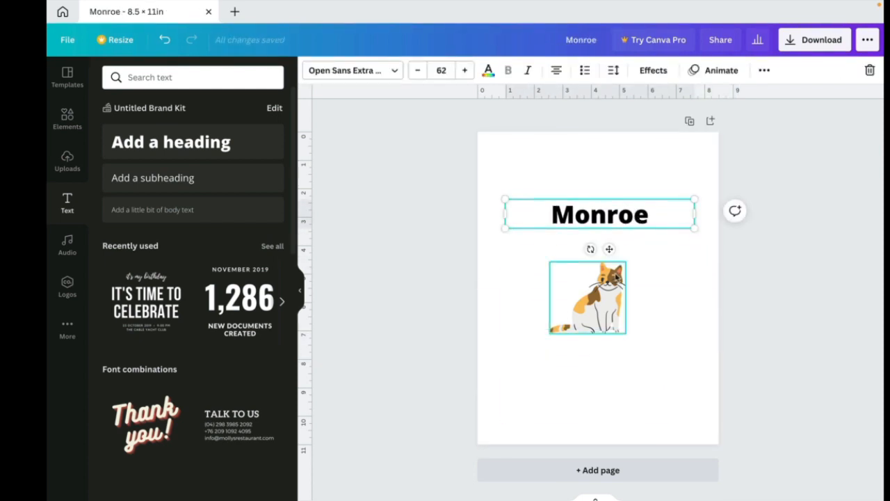
left_click(617, 278)
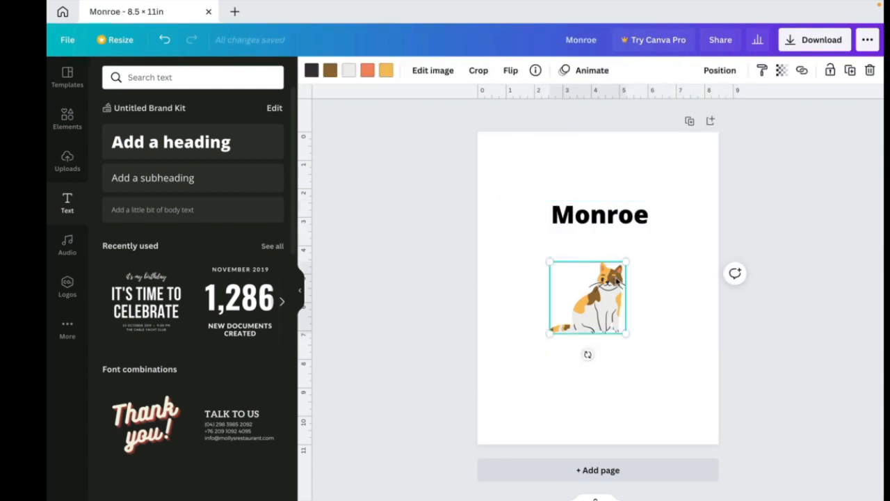
Recolor the Monroe heading with the coral orange from the document colors
left_click(591, 211)
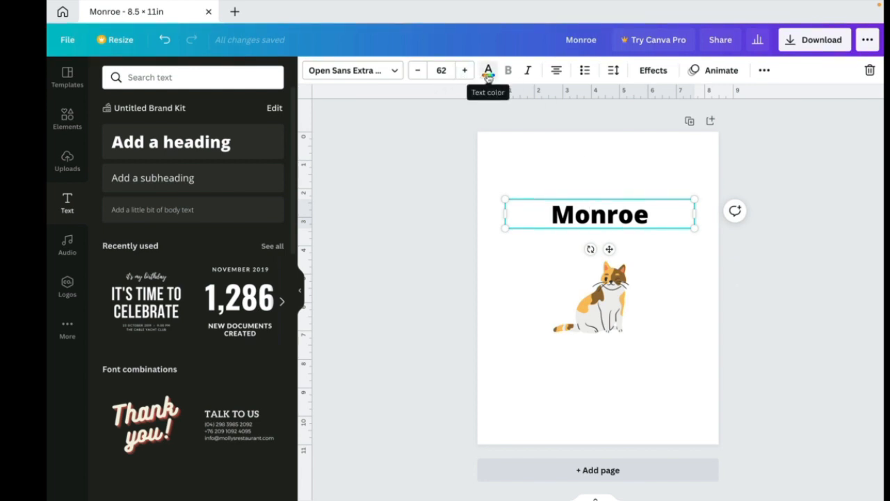
left_click(488, 73)
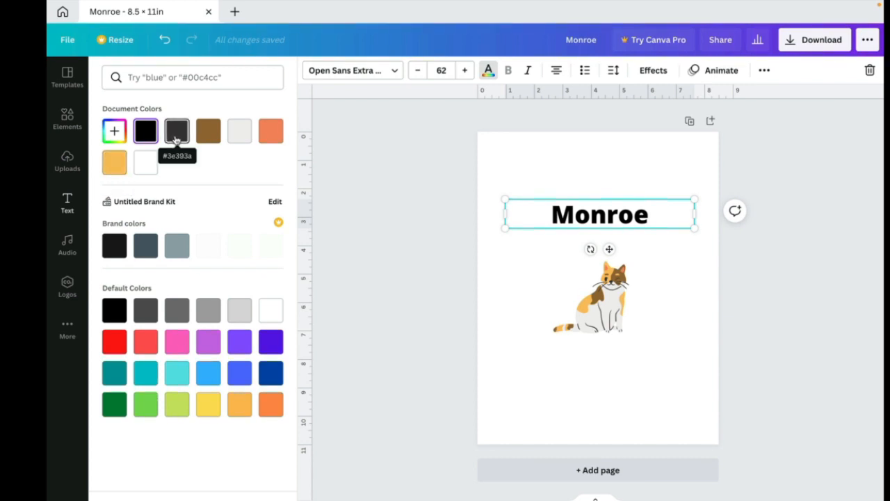
left_click(272, 136)
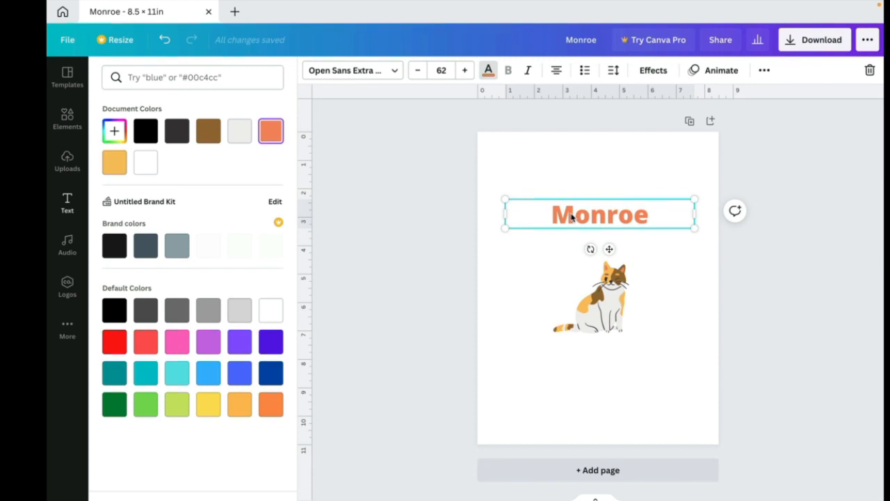
Change the font of the Monroe heading to Gagalin
left_click(375, 71)
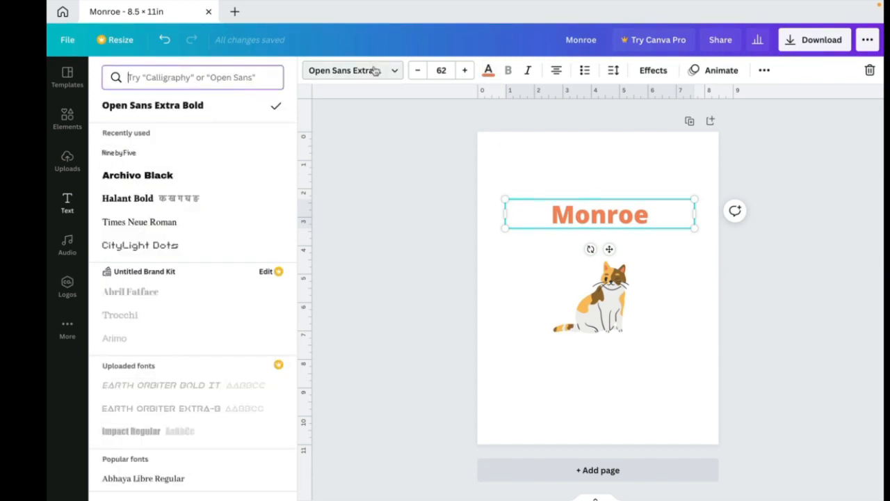
scroll(212, 417, "down", 1)
scroll(212, 420, "down", 3)
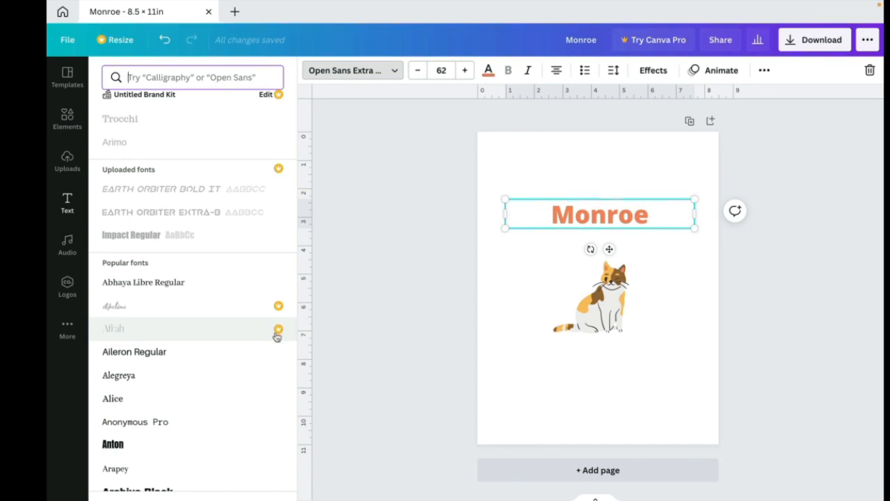
scroll(258, 461, "down", 5)
scroll(259, 461, "down", 1)
scroll(259, 462, "down", 2)
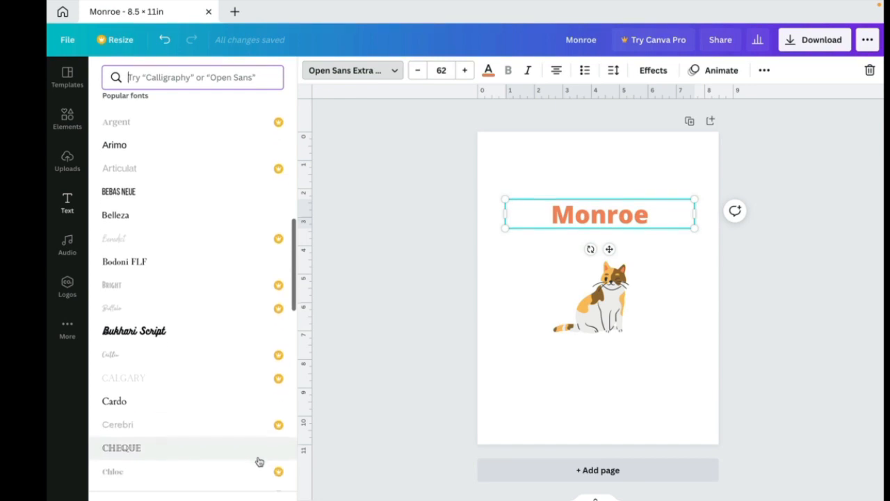
scroll(259, 461, "down", 2)
scroll(259, 462, "down", 3)
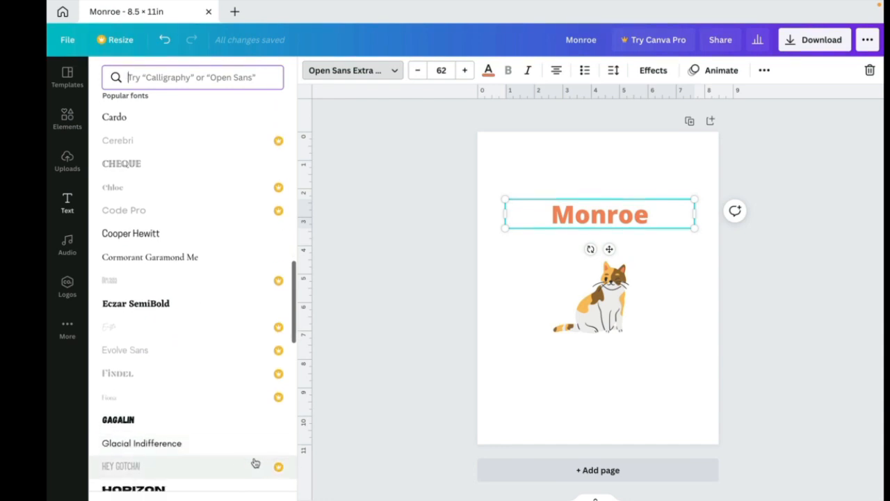
left_click(124, 421)
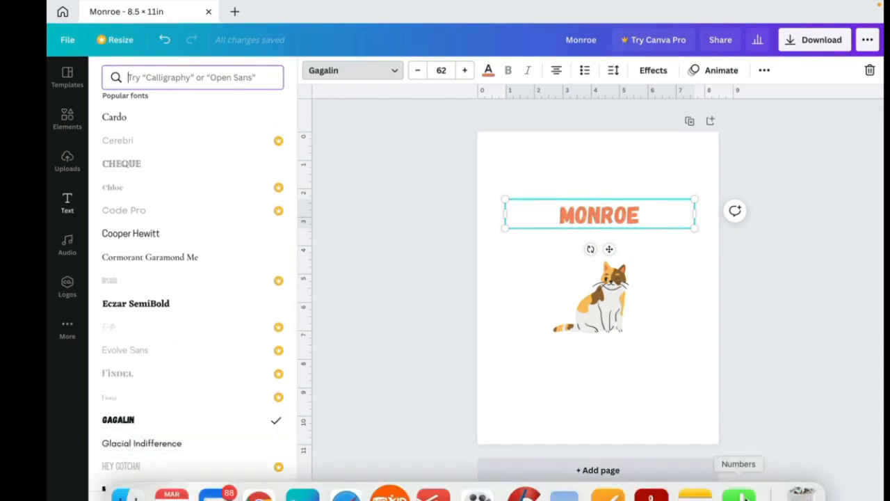
left_click(695, 224)
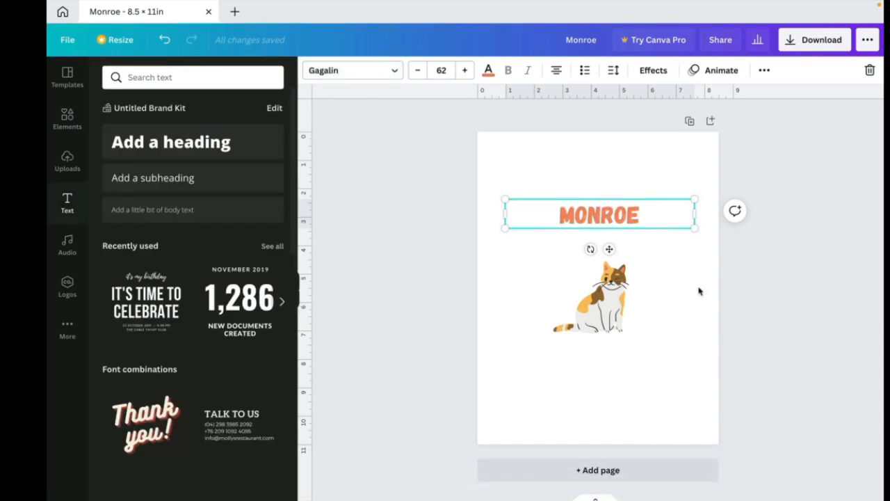
left_click(696, 290)
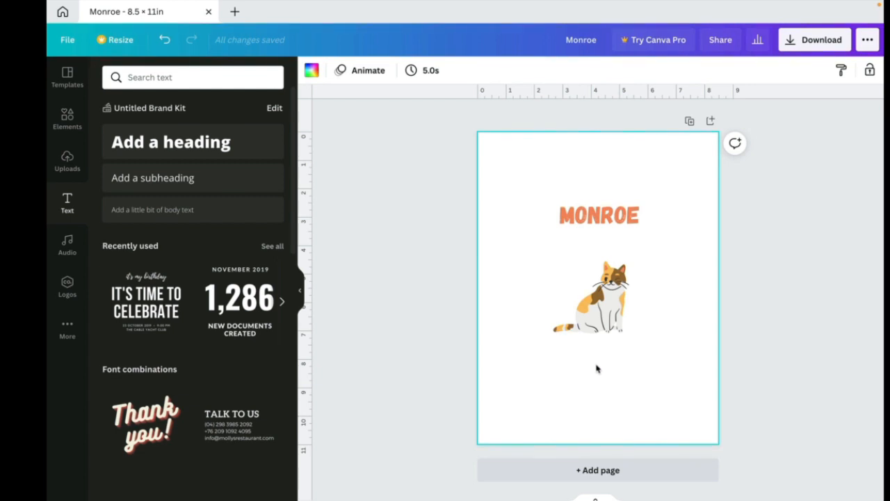
Download the design as a PDF Standard file and save it to the Desktop as Monroe.pdf
left_click(790, 44)
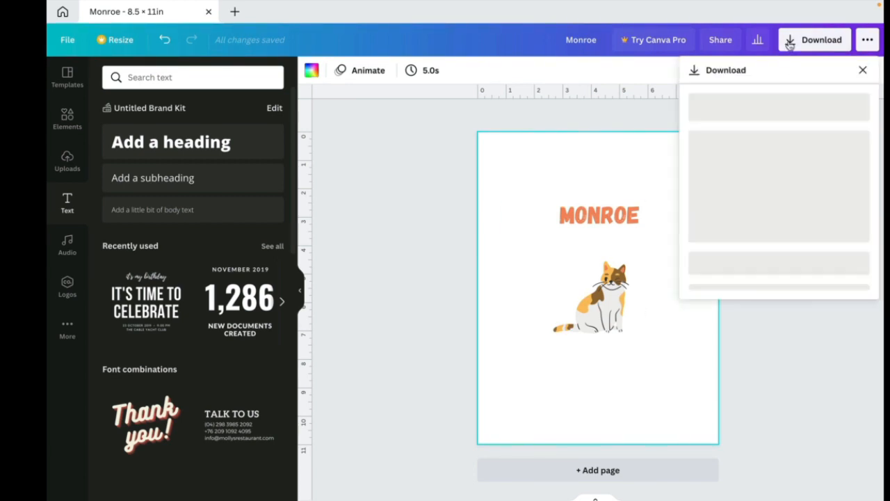
left_click(725, 128)
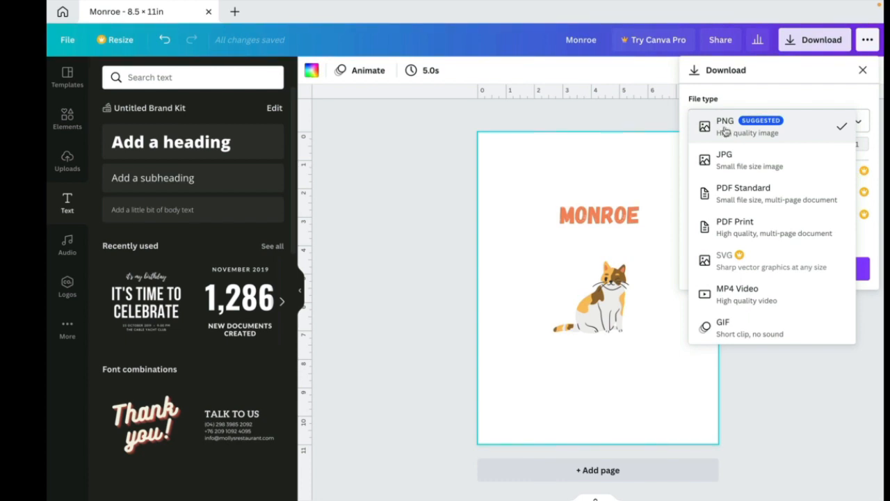
left_click(738, 206)
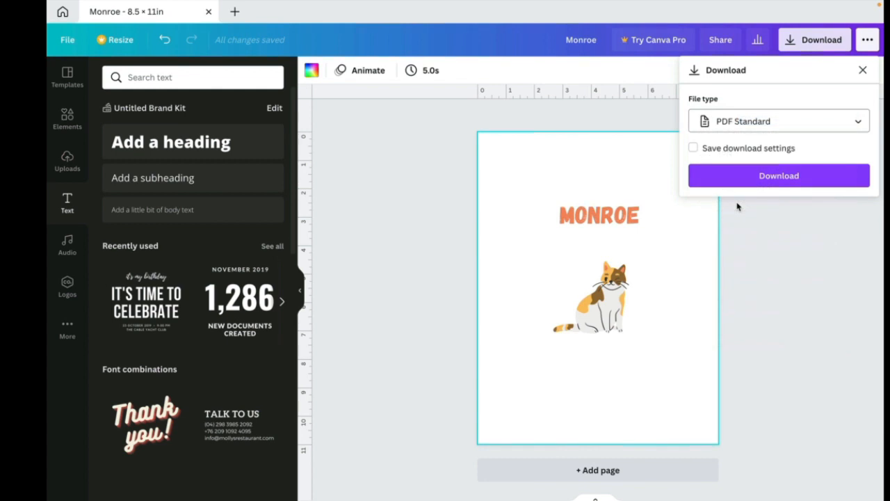
left_click(782, 176)
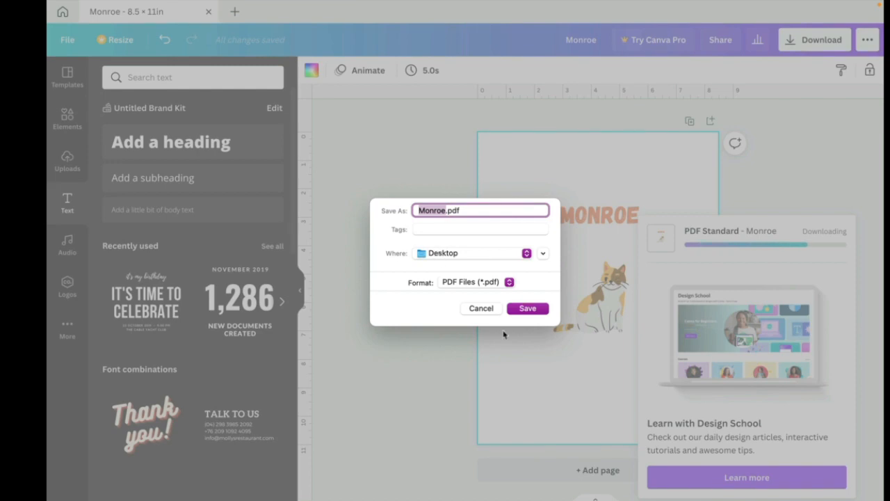
left_click(537, 310)
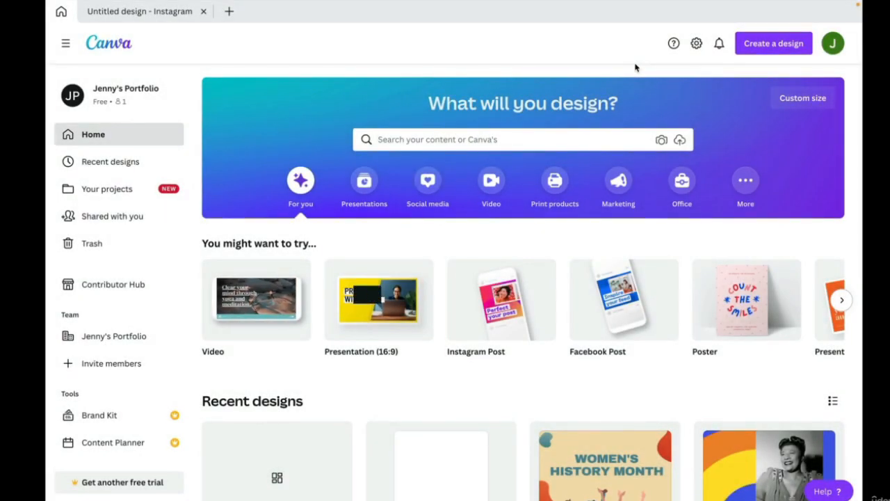
Create a new custom-size design measuring 8 × 8 in
left_click(782, 102)
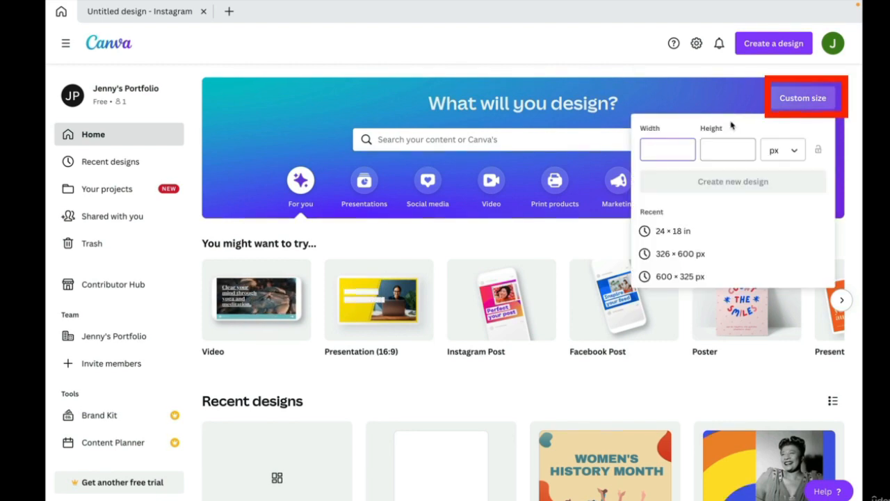
left_click(780, 155)
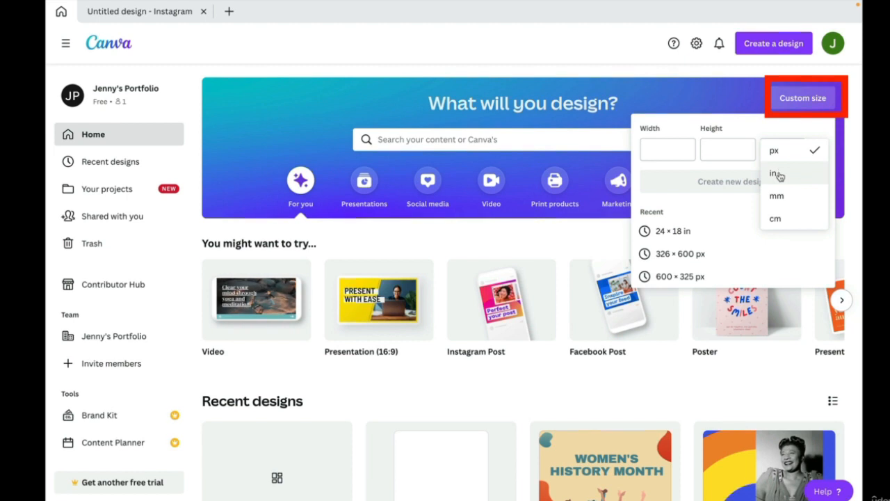
left_click(778, 174)
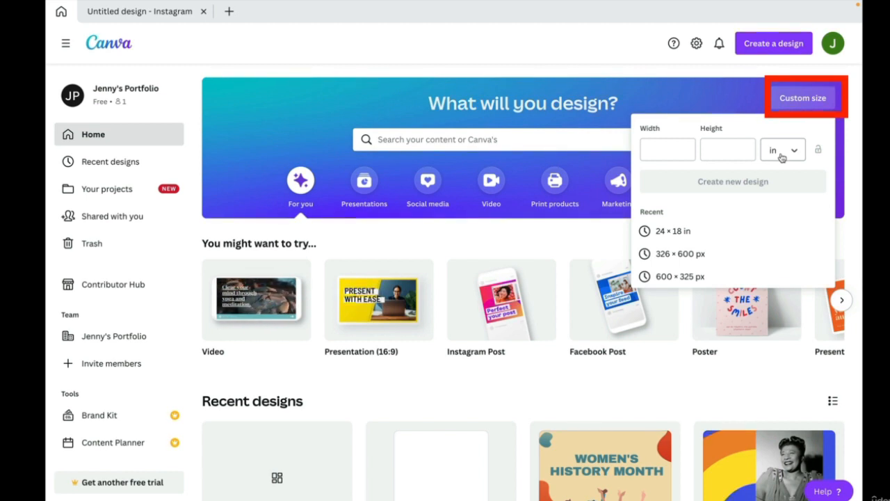
left_click(678, 147)
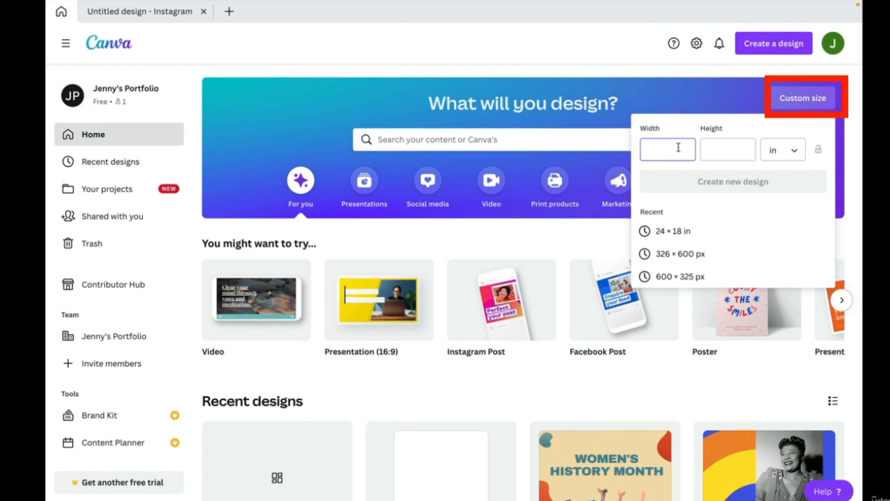
type("8")
left_click(714, 154)
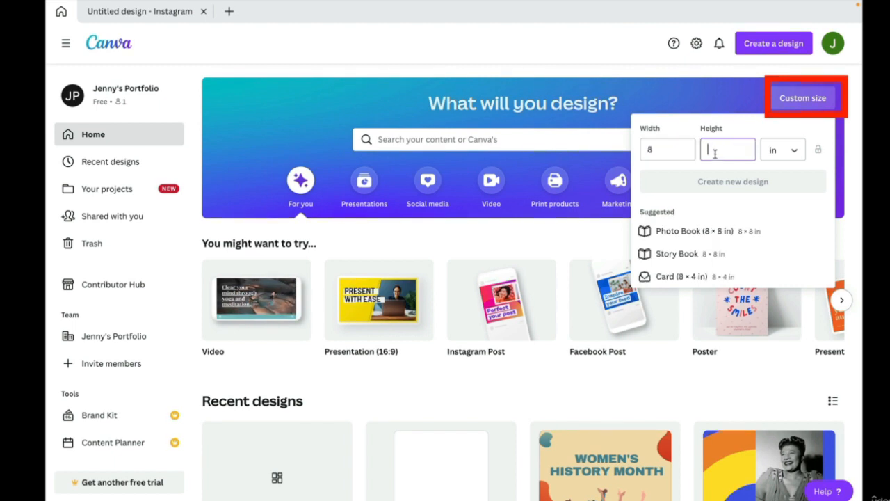
type("8")
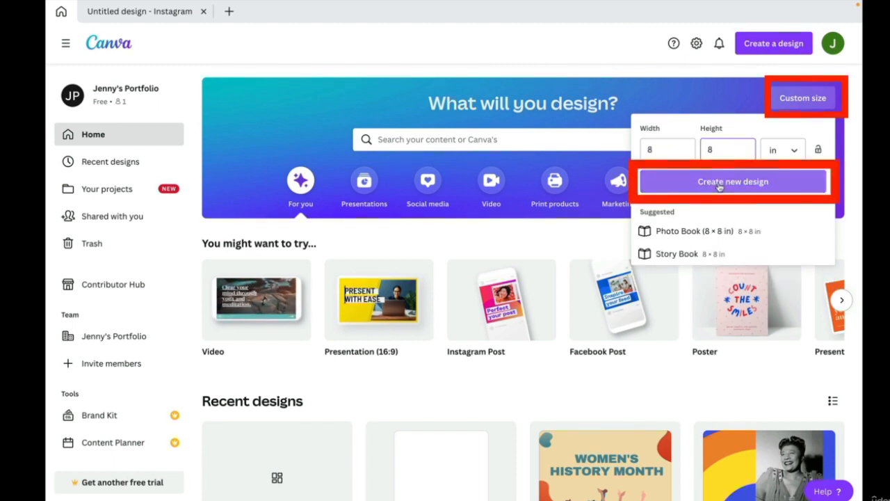
left_click(720, 182)
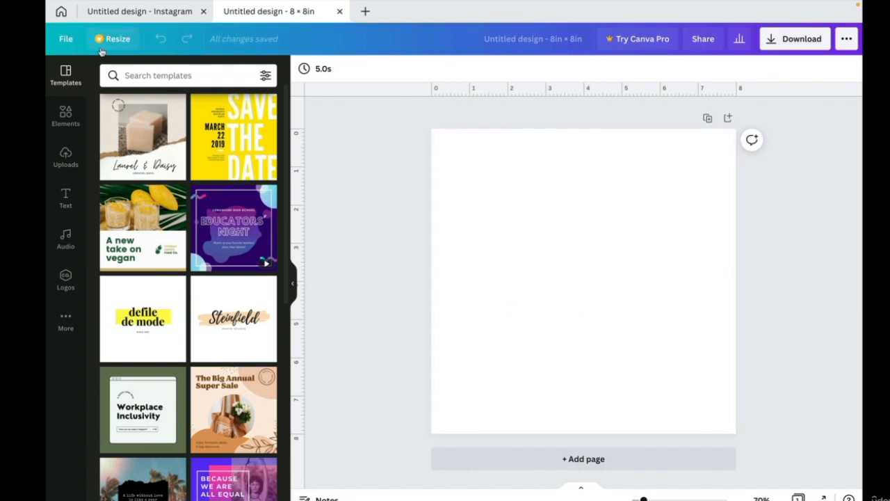
Search the elements for "square" and add the plain solid gray square to the page
left_click(64, 116)
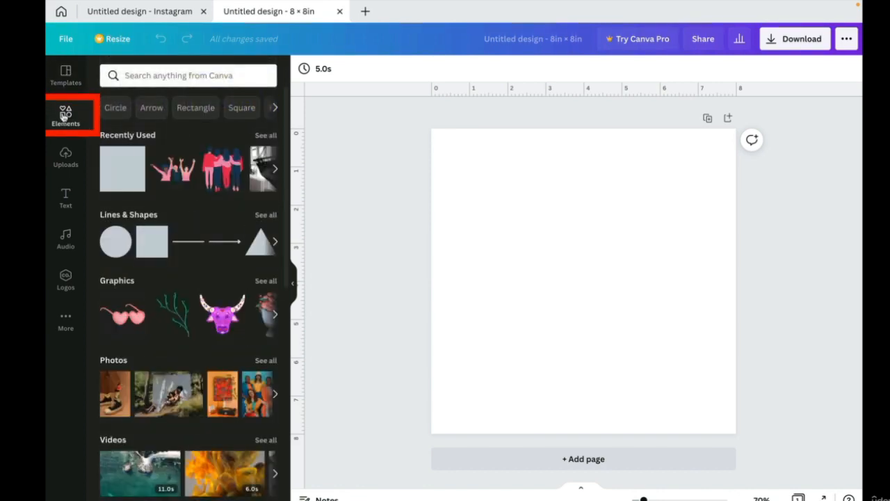
left_click(128, 77)
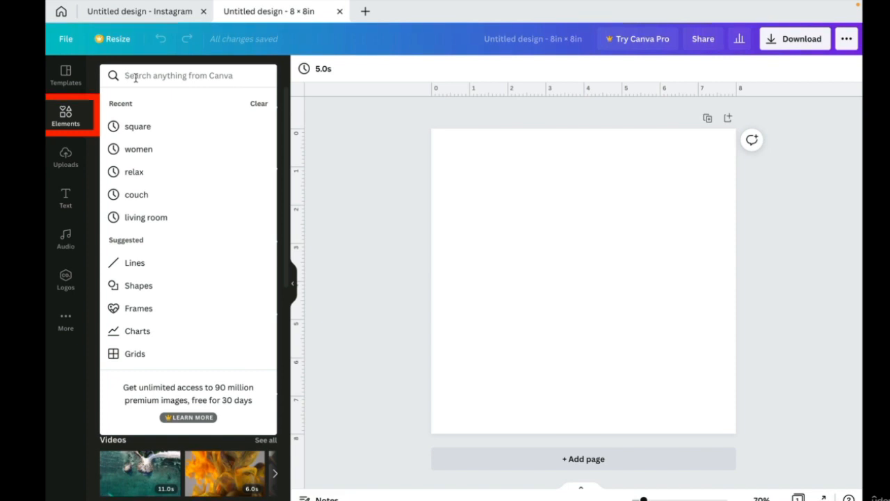
type("squ")
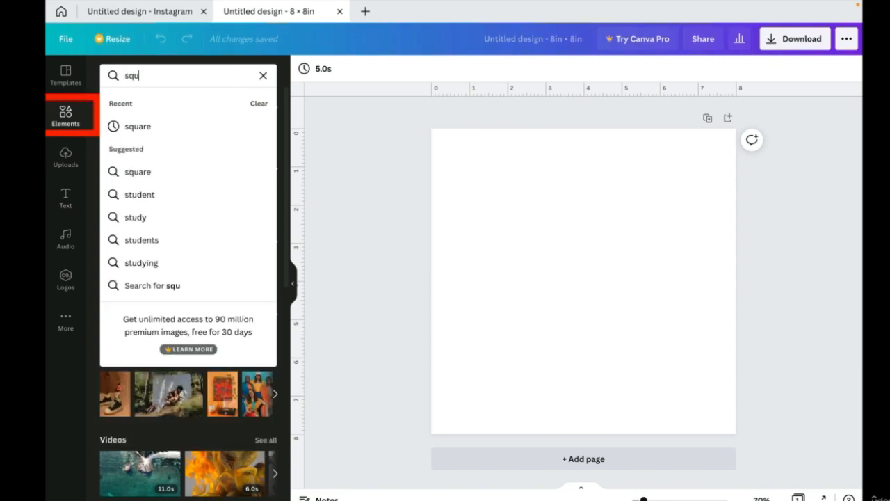
left_click(139, 126)
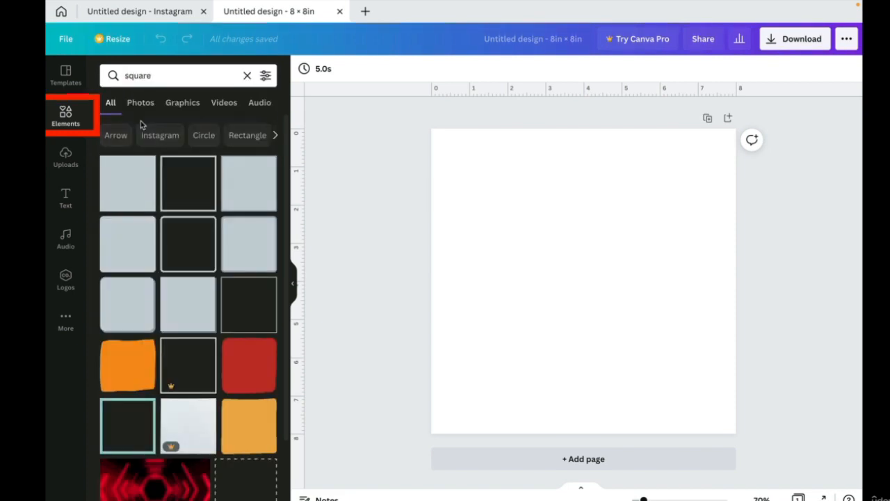
left_click(131, 178)
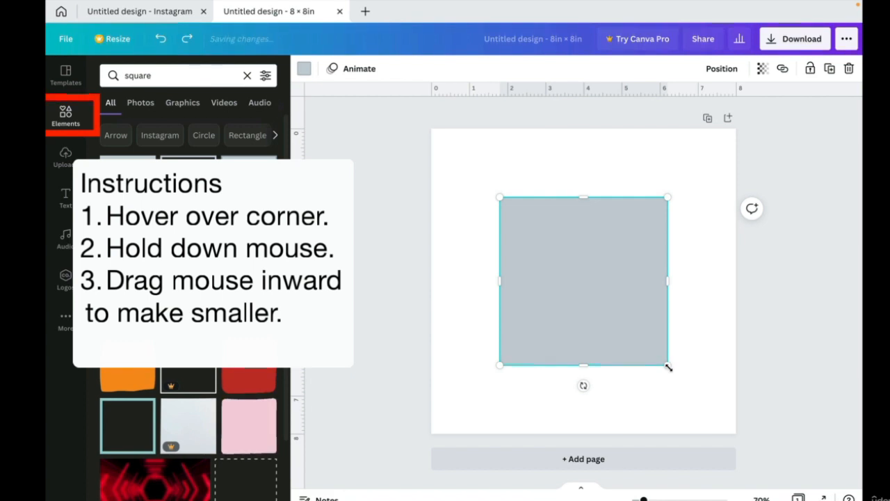
Shrink the square to about 0.4 in wide and place it flush in the page's upper-left corner
left_click_drag(668, 367, 440, 135)
left_click(589, 257)
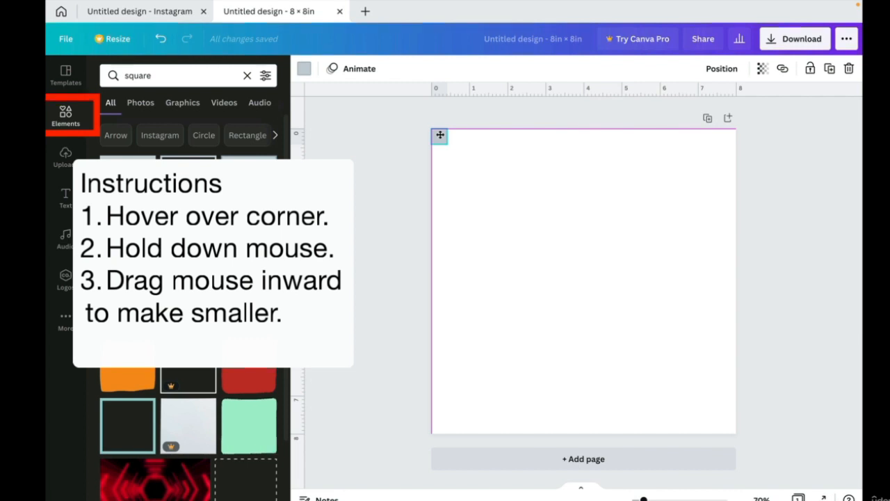
left_click_drag(440, 135, 439, 135)
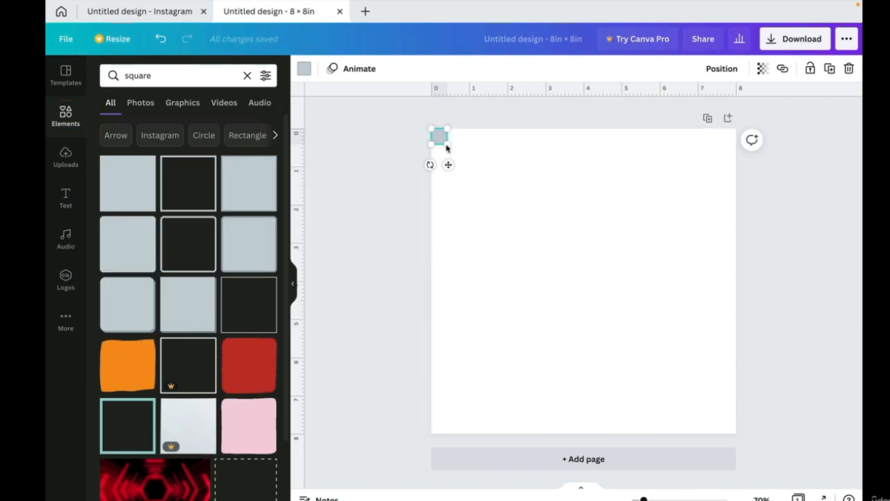
left_click(538, 254)
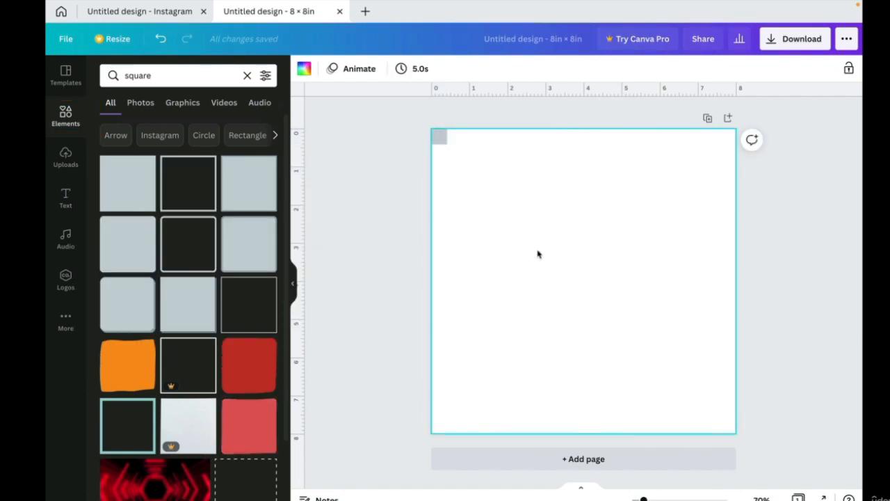
Upload the image TNT Resource.png from the Desktop folder
left_click(72, 161)
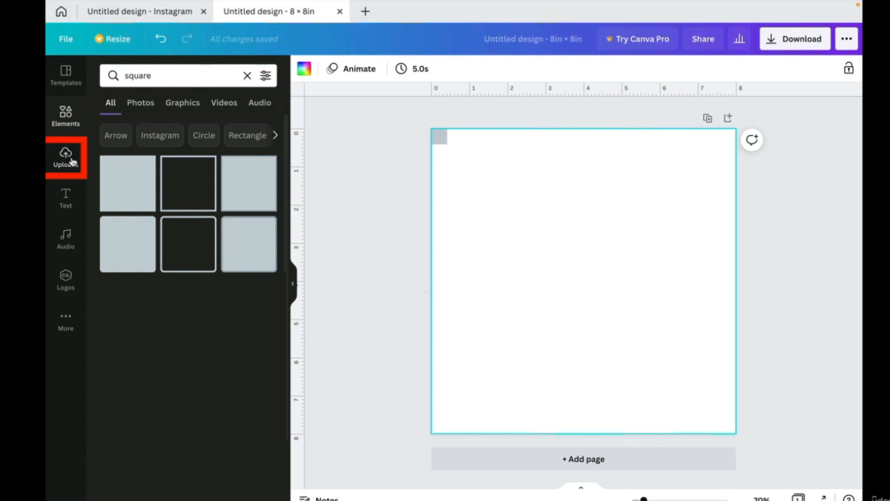
left_click(72, 161)
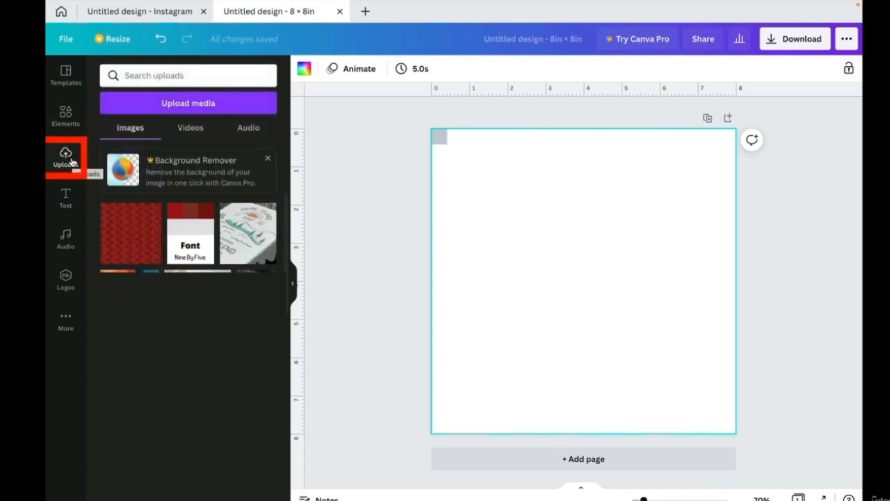
left_click(147, 104)
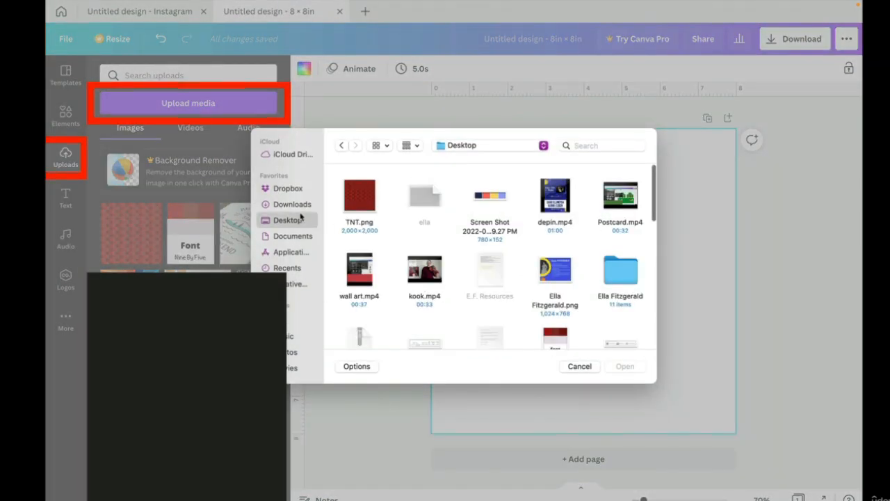
scroll(436, 248, "down", 3)
scroll(437, 248, "down", 1)
left_click(556, 296)
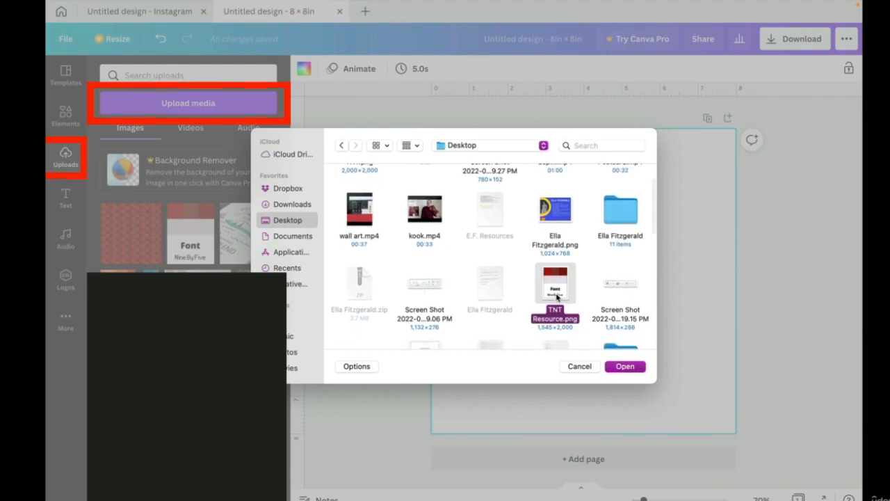
left_click(629, 368)
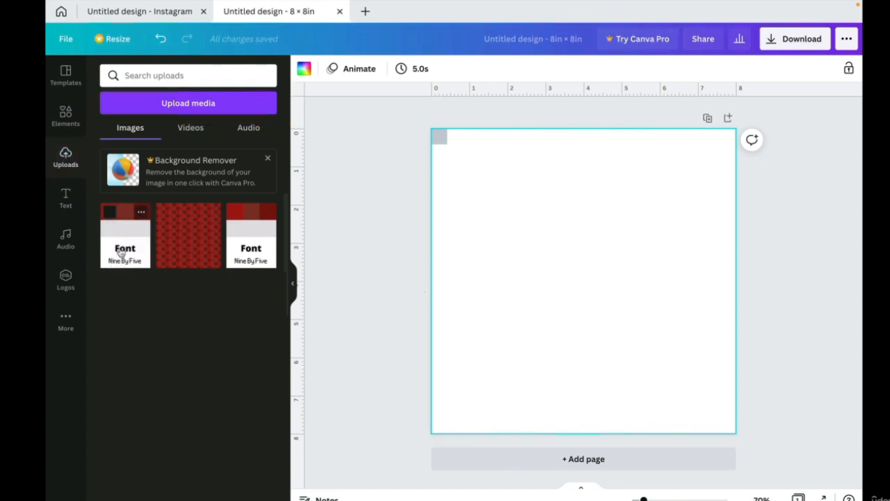
Add the uploaded TNT Resource image to the page and move it against the page's lower-right corner
left_click(121, 253)
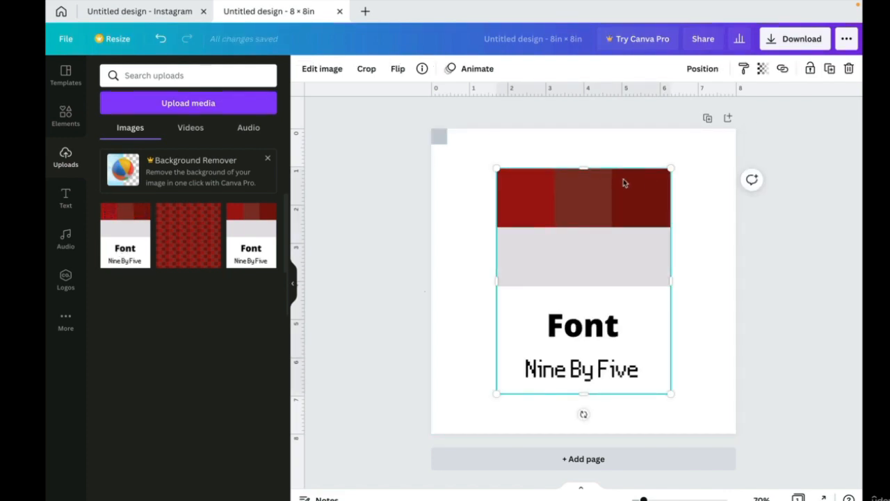
left_click_drag(621, 189, 687, 229)
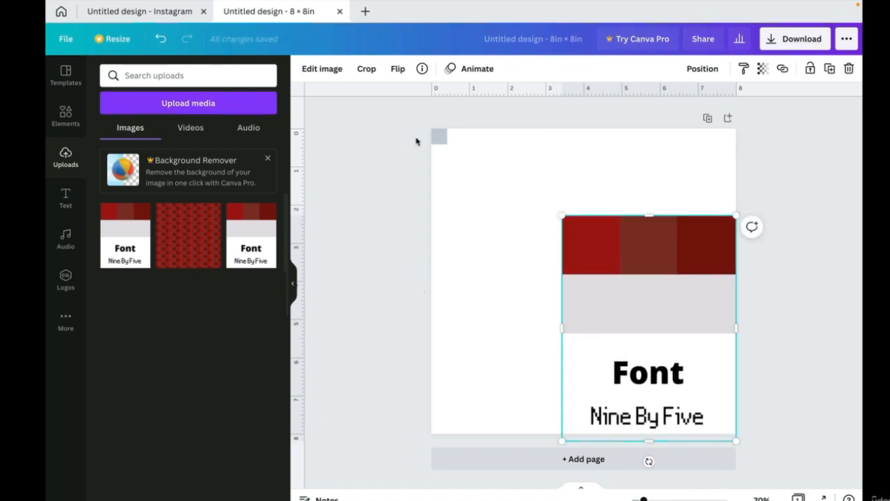
Recolor the small gray corner square to #A51816 by sampling the bright red swatch of the resource image
left_click(439, 137)
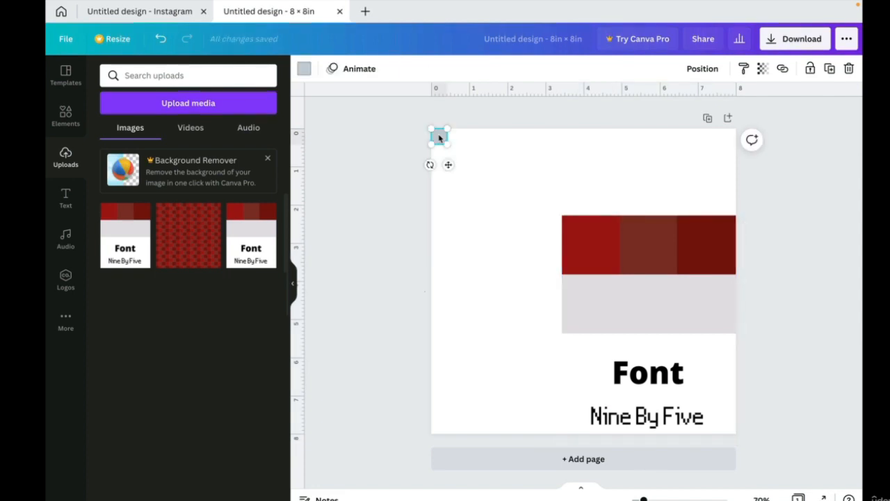
left_click(303, 69)
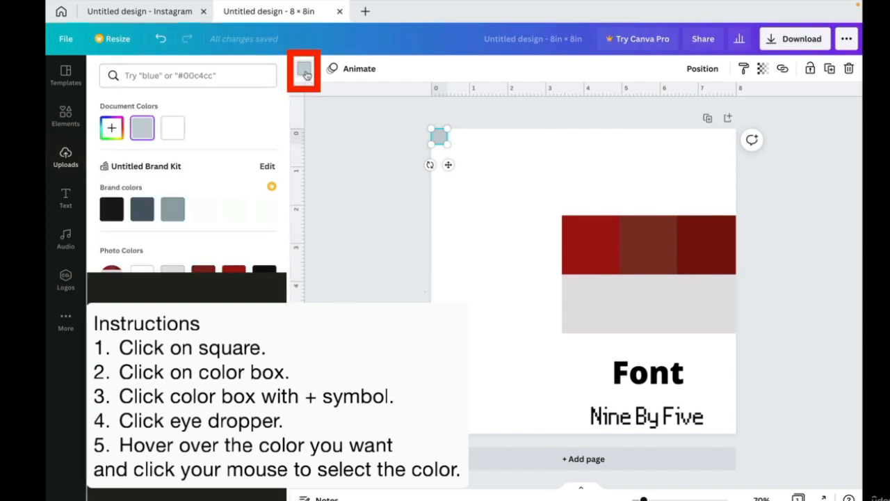
left_click(112, 130)
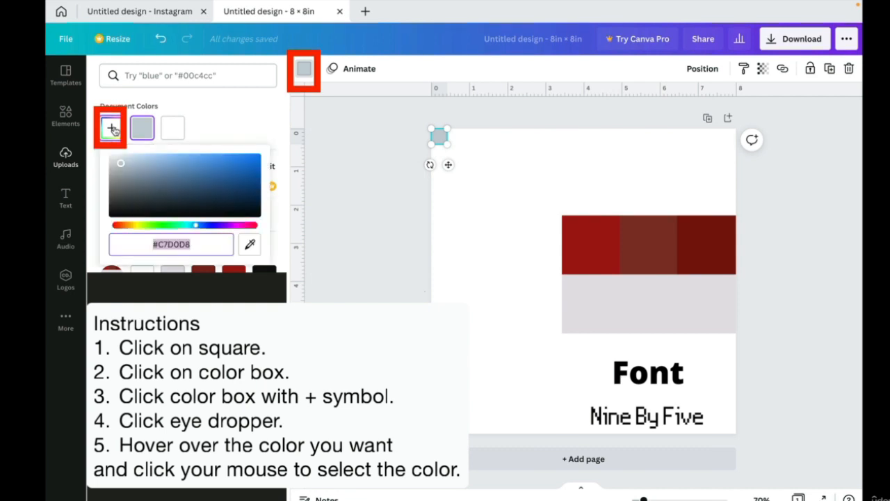
left_click(250, 245)
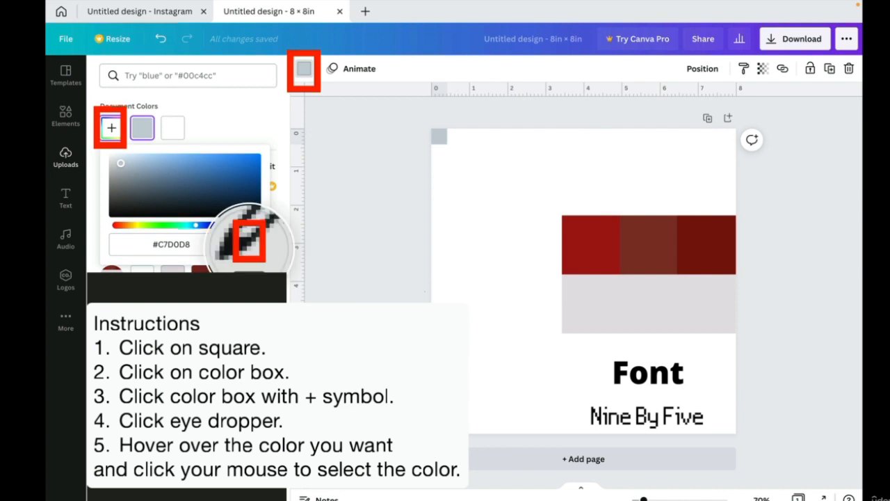
left_click(594, 239)
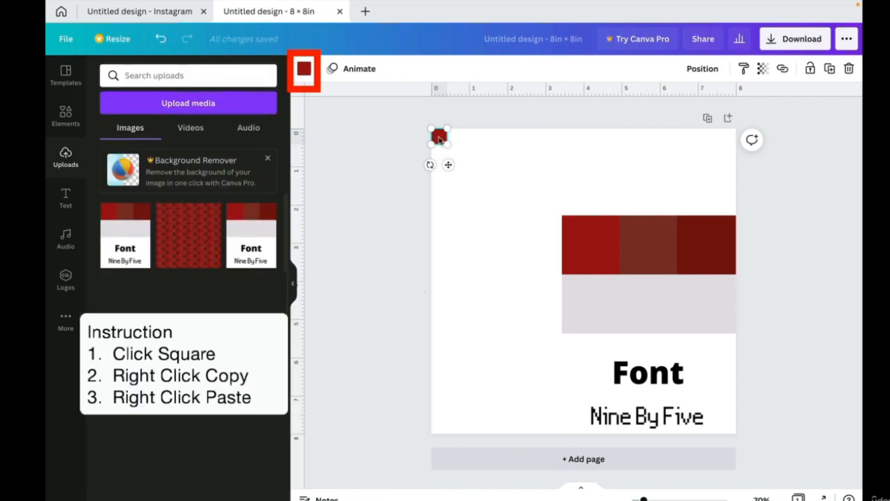
Copy the red corner square and paste a duplicate onto the page
right_click(439, 138)
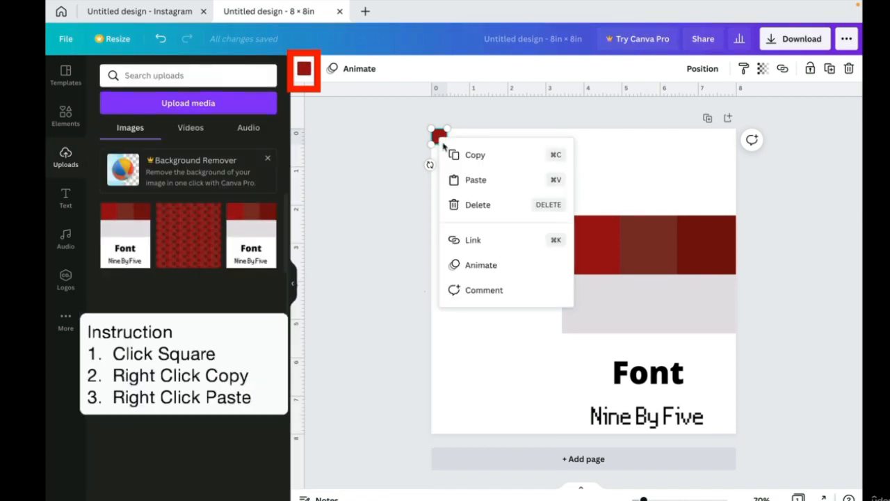
left_click(453, 155)
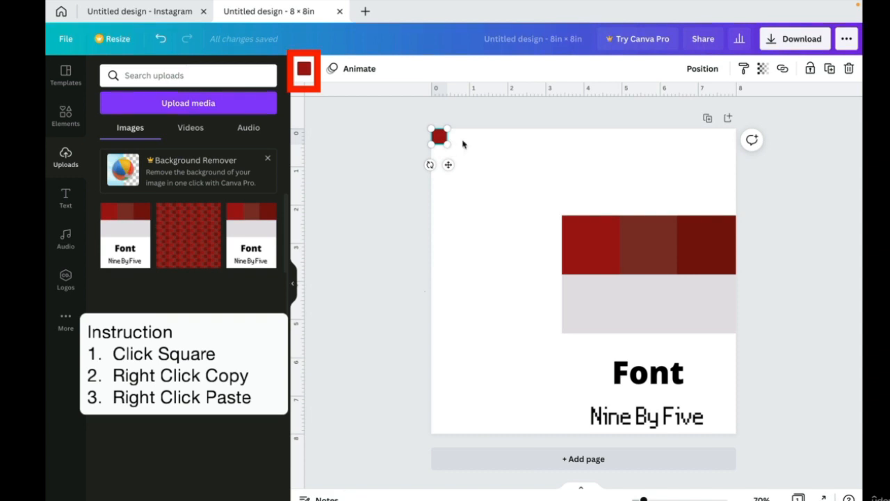
left_click(463, 143)
right_click(463, 143)
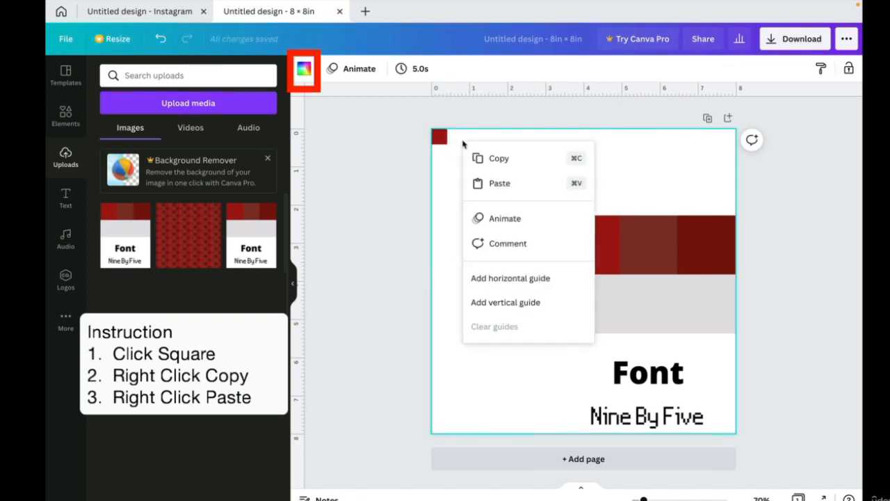
left_click(490, 182)
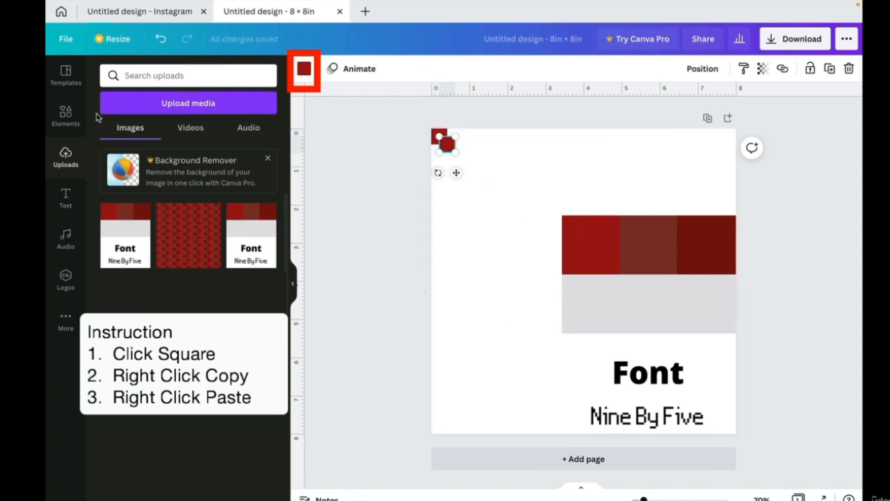
Recolor the duplicate square to #86302A sampled from the middle swatch and place it flush against the first square's right edge
left_click(305, 68)
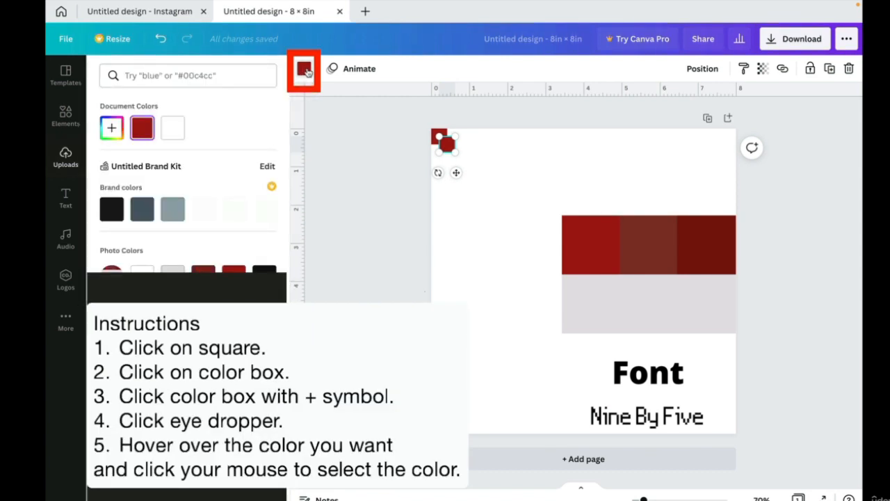
left_click(111, 129)
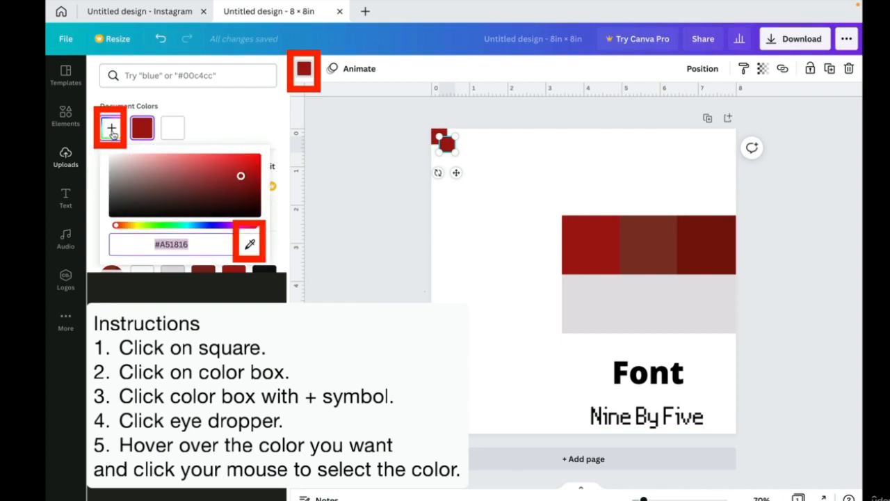
left_click(249, 245)
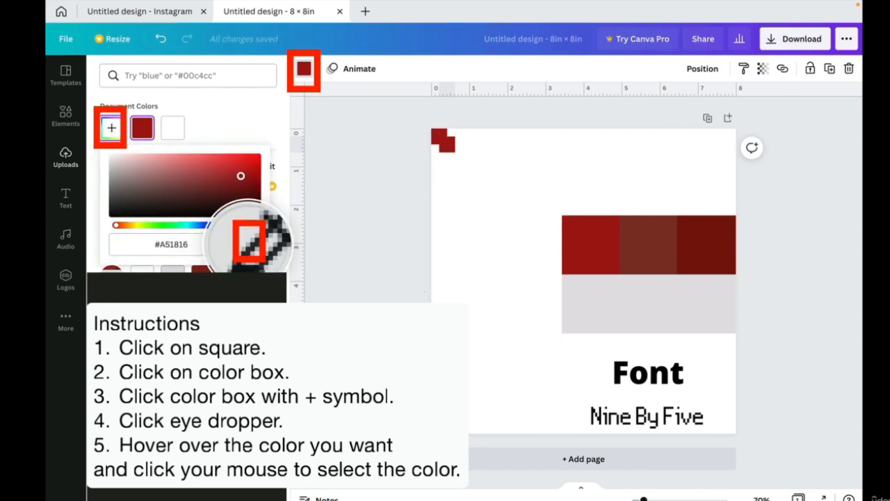
left_click(646, 245)
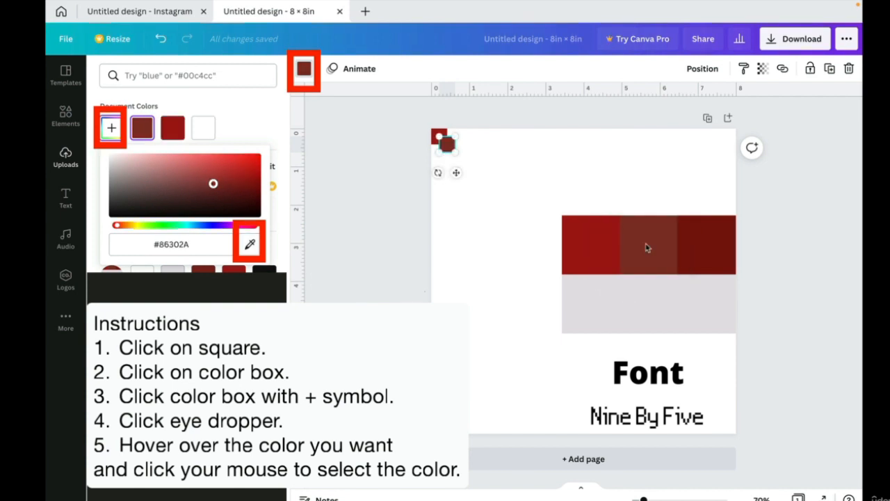
left_click(508, 181)
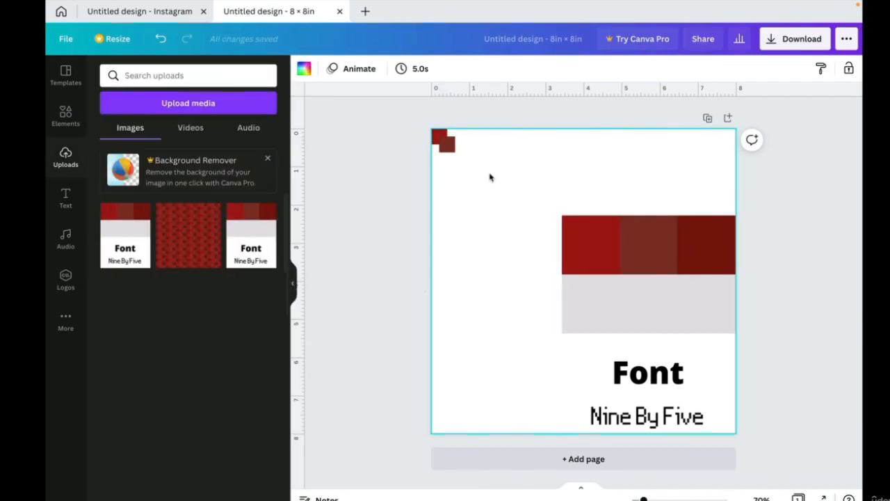
left_click_drag(447, 146, 457, 141)
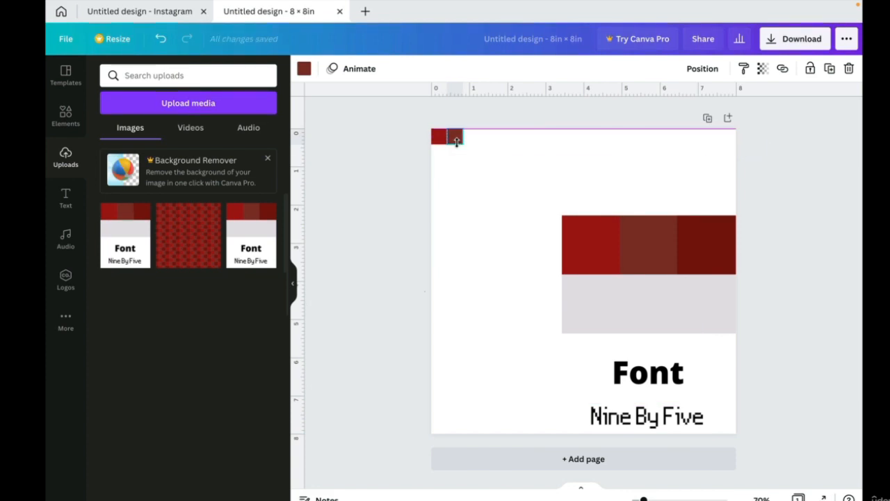
left_click(506, 162)
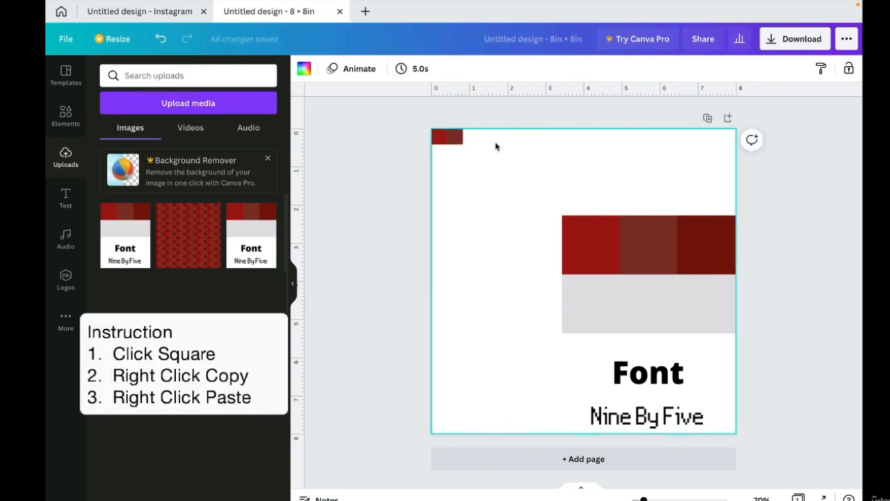
Paste a third square and move it to the blank area just right of the existing pair
right_click(496, 146)
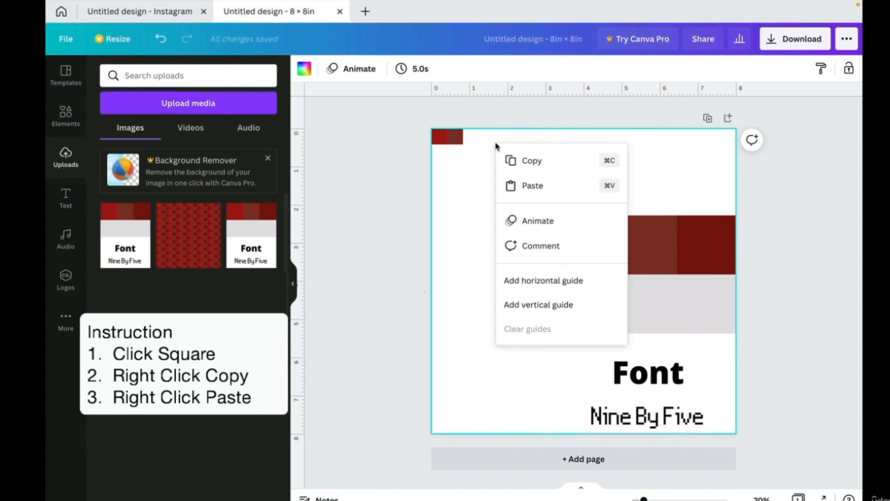
left_click(527, 185)
left_click_drag(446, 147, 487, 154)
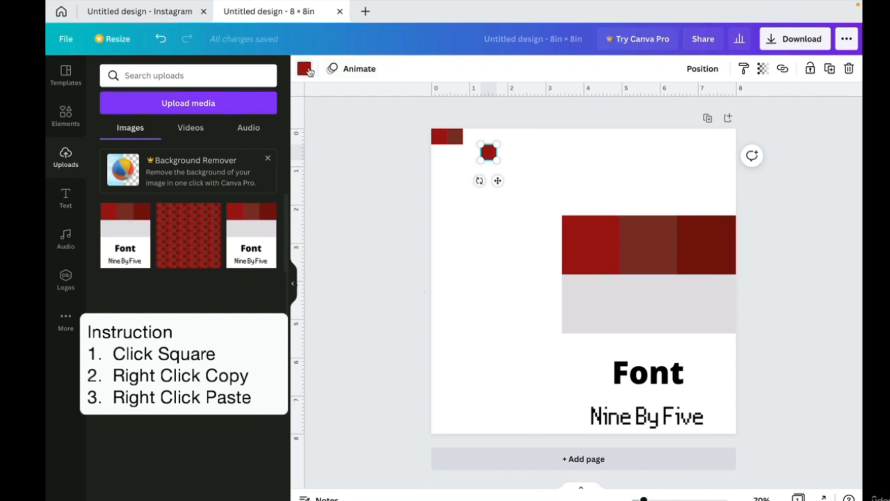
Recolor the third square to #7D150E sampled from the darkest red swatch and place it flush right of the second square
left_click(305, 69)
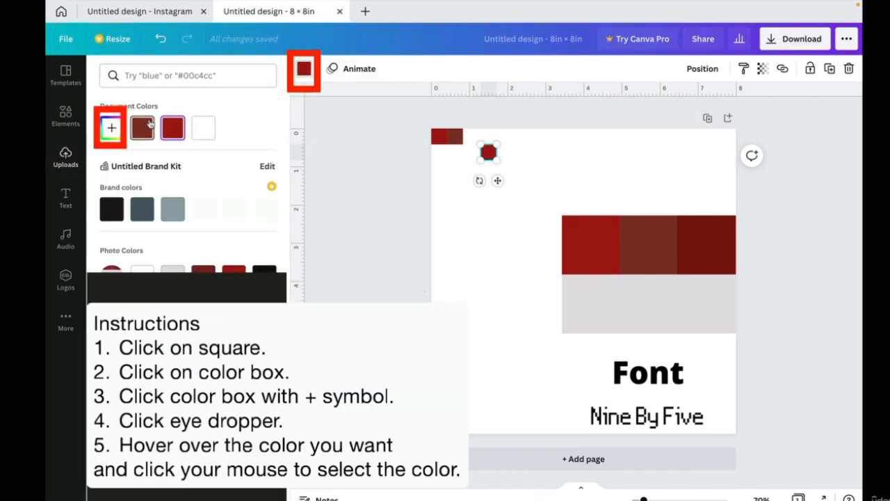
left_click(109, 134)
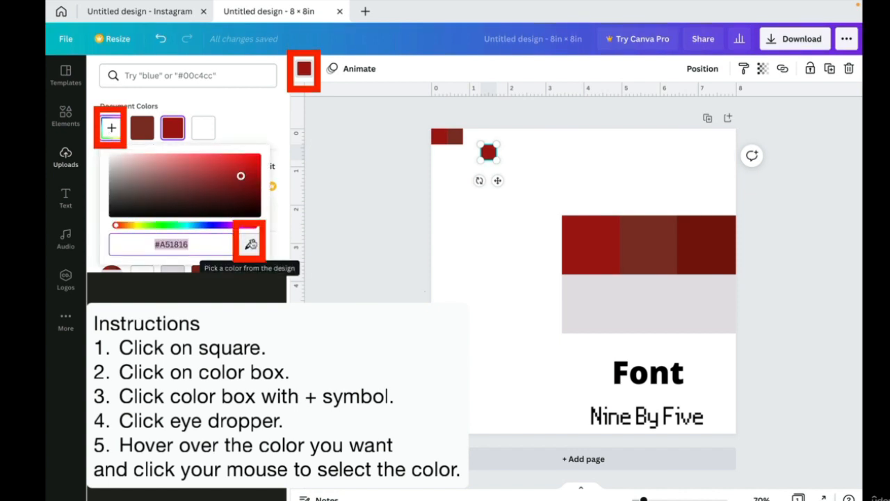
left_click(250, 244)
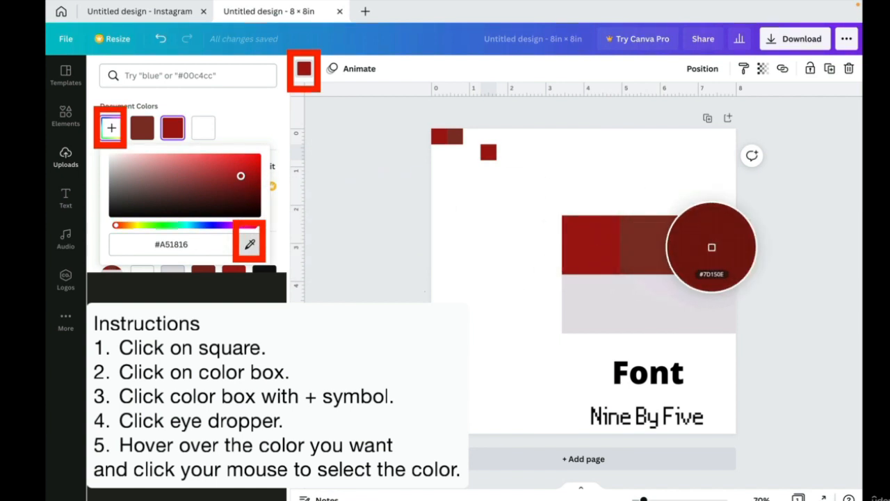
left_click(711, 247)
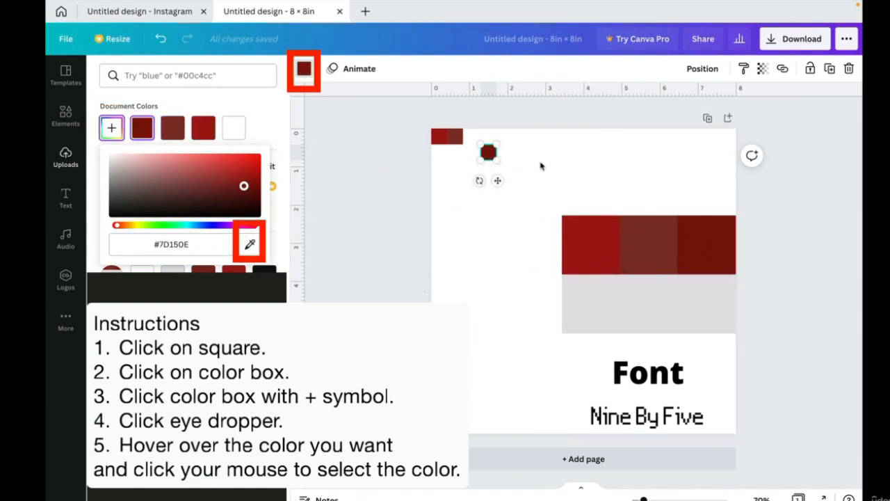
left_click(541, 165)
left_click_drag(488, 152, 473, 138)
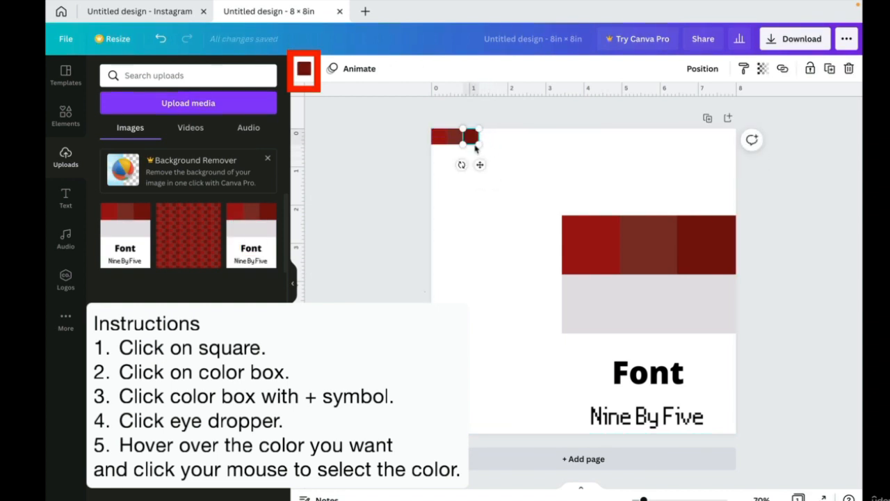
left_click(511, 201)
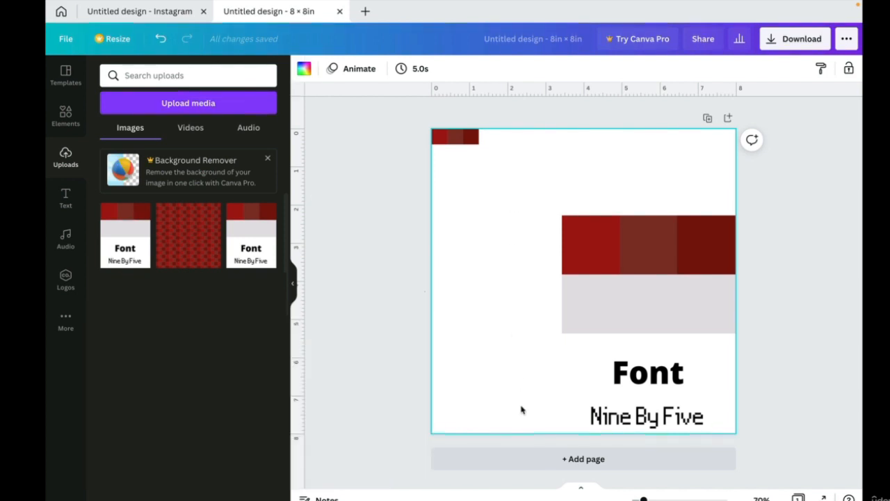
Add a second page and move the TNT resource image from page 1 onto it
left_click(524, 464)
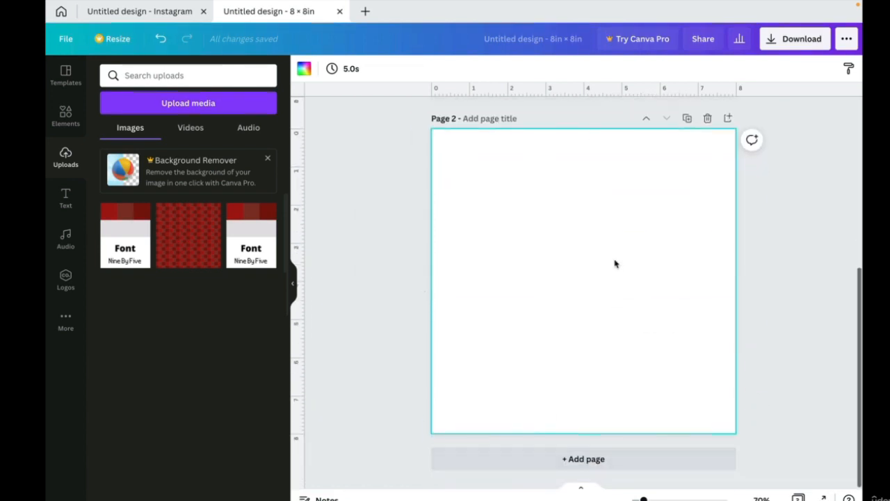
scroll(639, 135, "up", 3)
left_click(641, 138)
left_click_drag(641, 137, 618, 397)
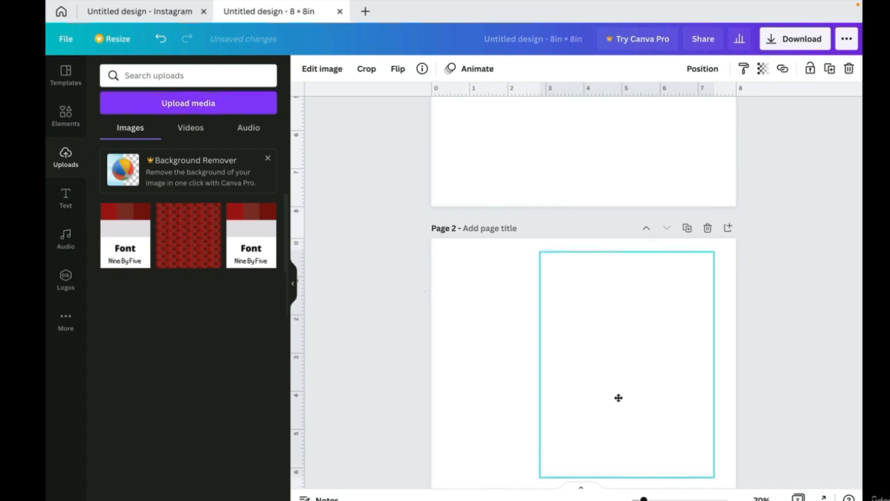
At 100% zoom, shift the dark red third square on page 1 slightly left so it overlaps the second square
scroll(618, 400, "up", 3)
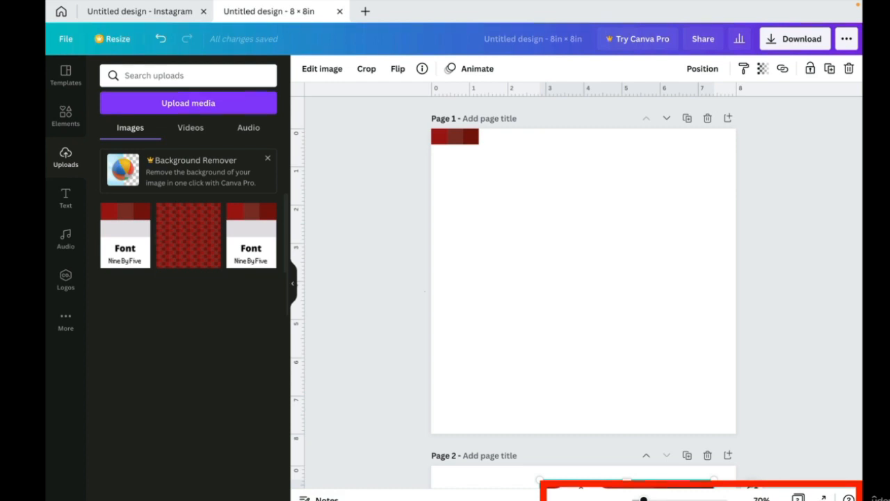
left_click_drag(643, 498, 650, 499)
scroll(581, 344, "up", 2)
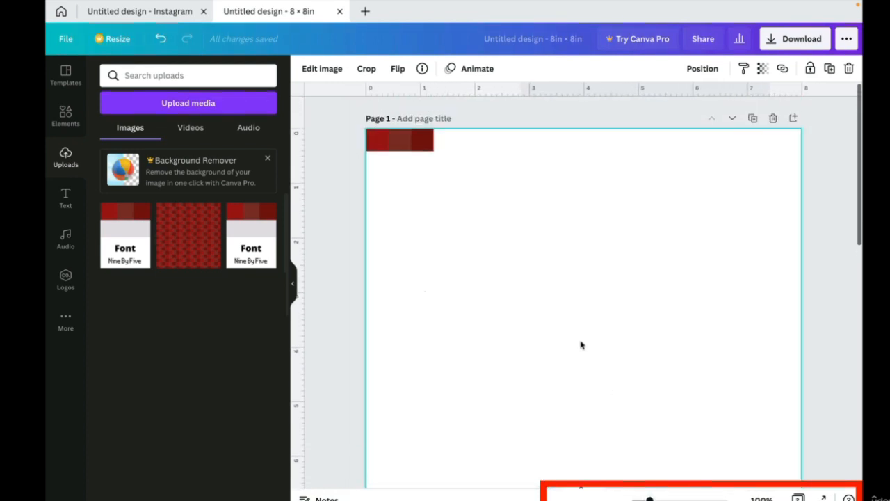
left_click(580, 344)
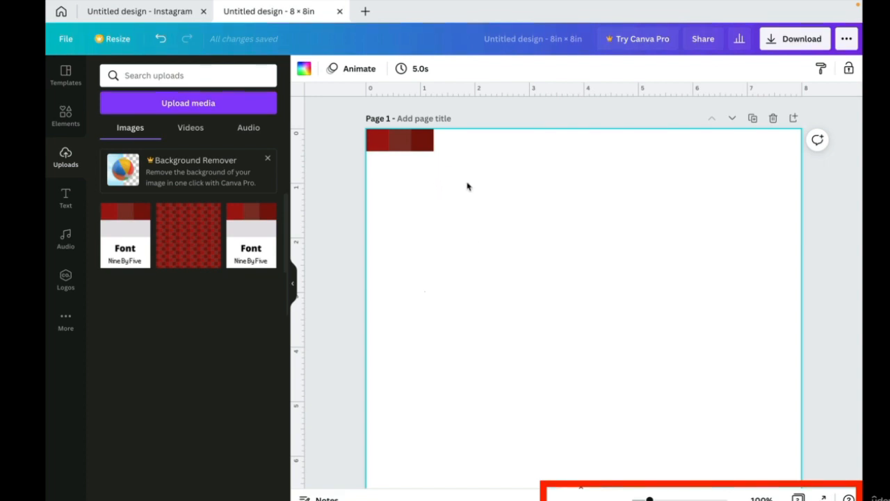
left_click(431, 142)
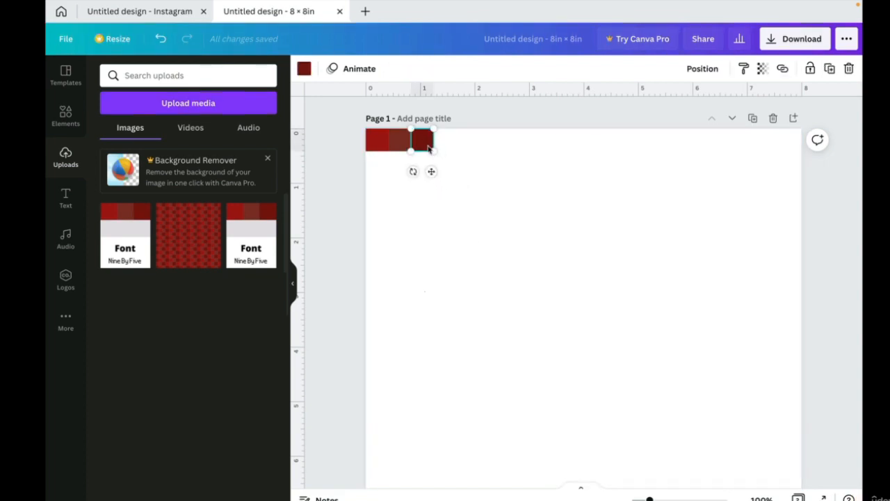
left_click(480, 159)
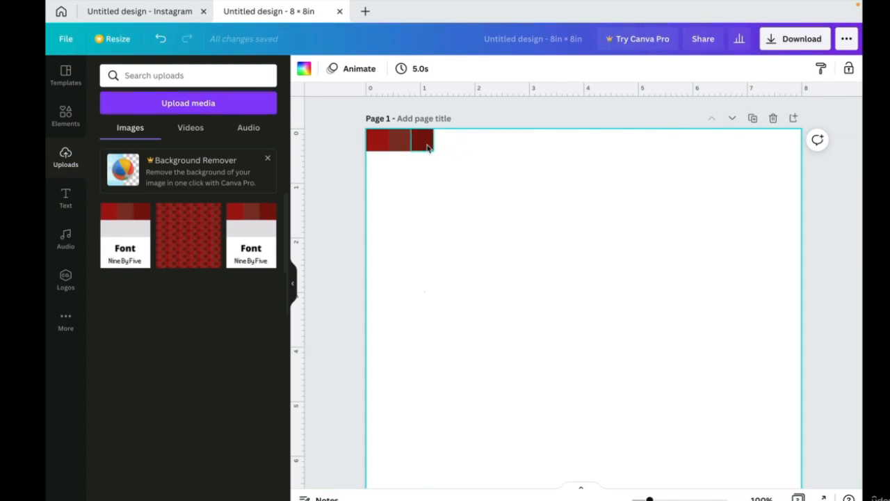
left_click(425, 142)
left_click_drag(424, 140, 421, 140)
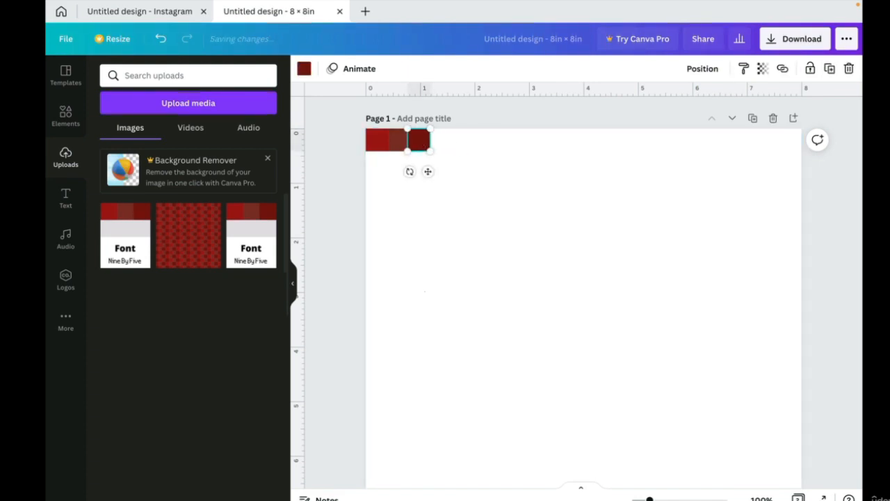
left_click(460, 154)
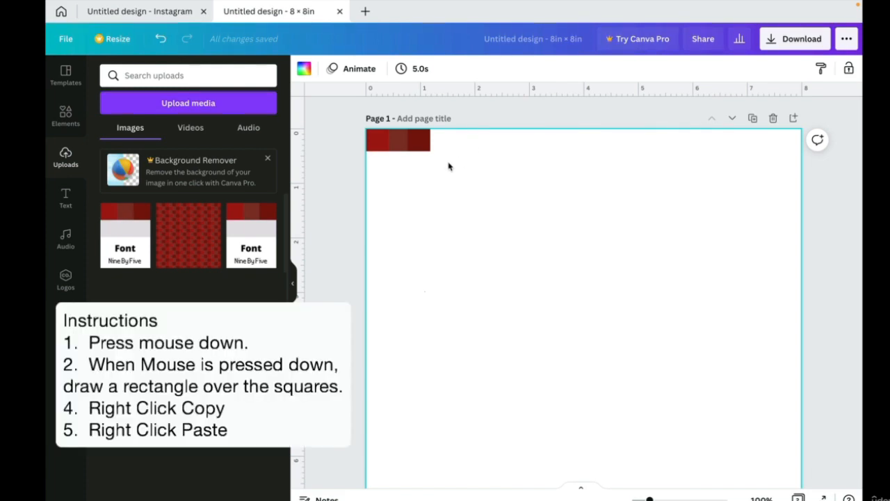
Copy the three red squares at the page's top-left corner and place the pasted set flush against their right side
left_click_drag(449, 162, 368, 141)
right_click(368, 141)
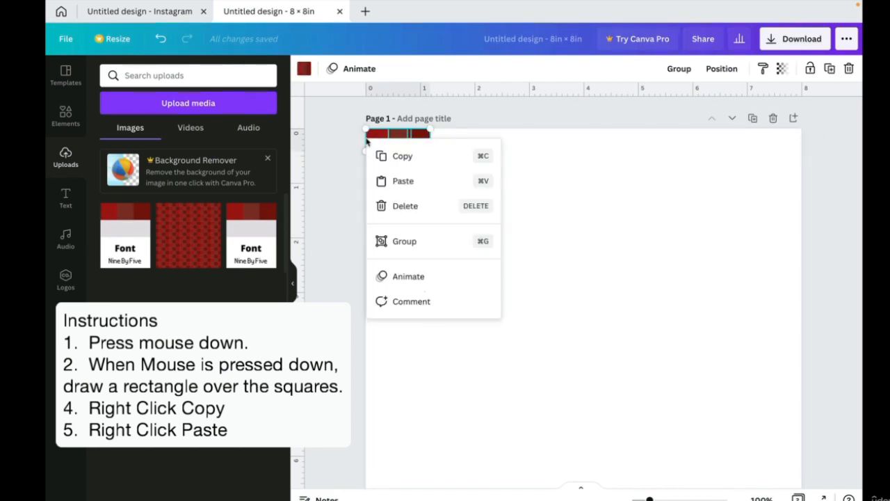
left_click(382, 155)
right_click(477, 143)
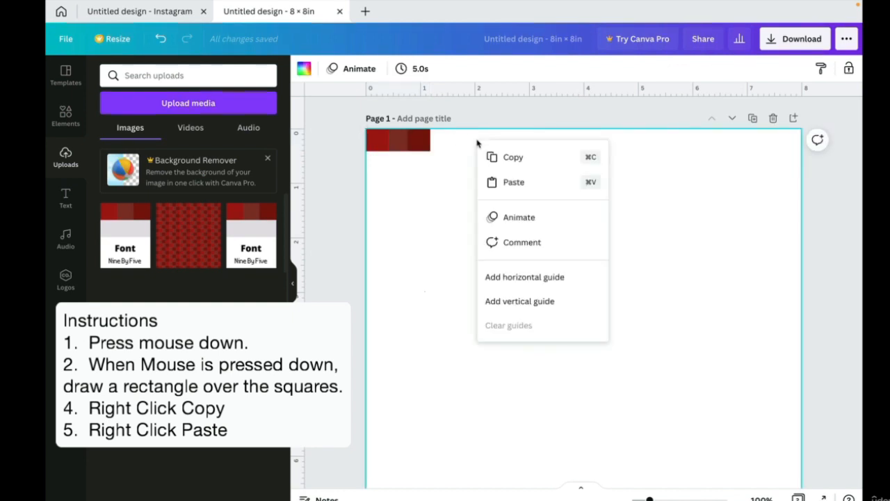
left_click(510, 188)
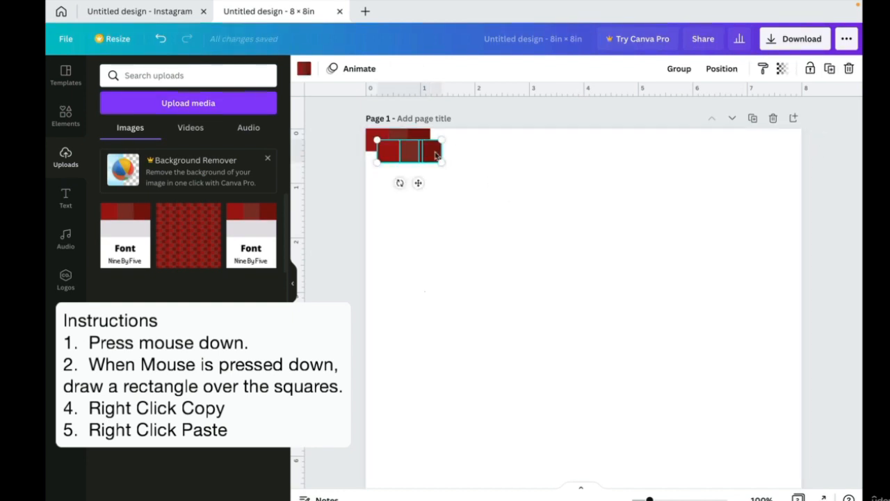
left_click_drag(430, 150, 486, 141)
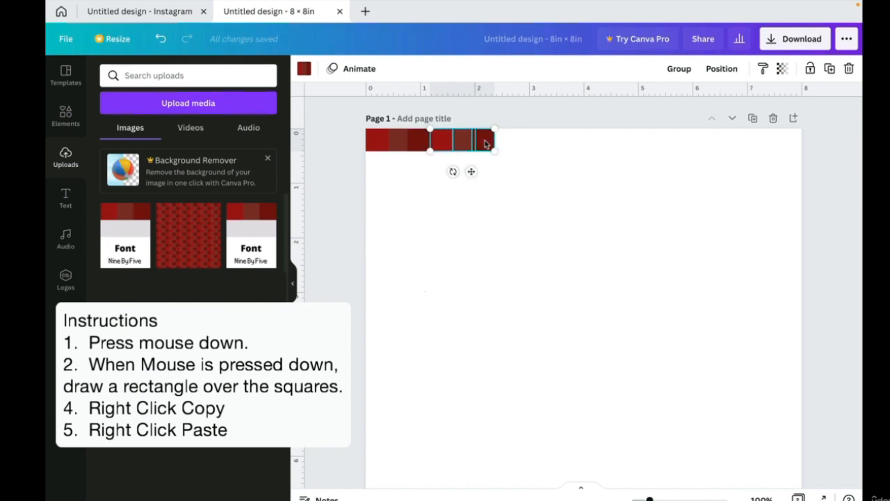
left_click(552, 191)
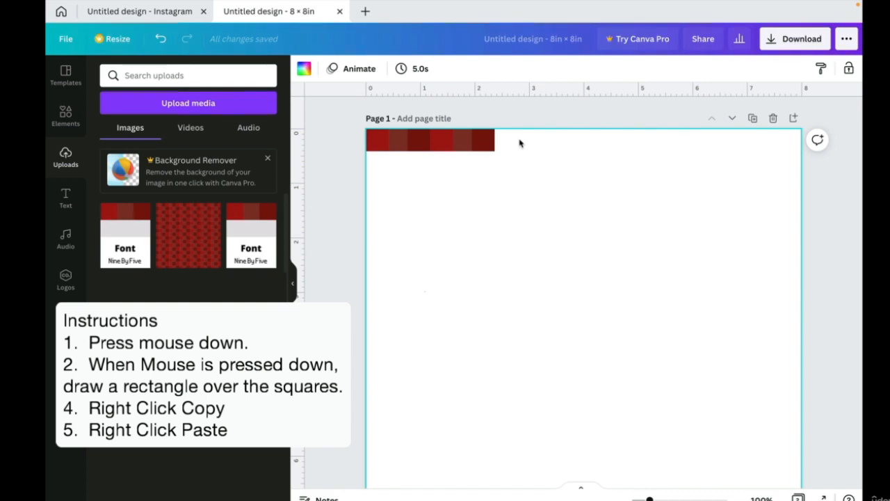
Paste two more sets of the three red squares and line them up end to end, extending the top row
right_click(534, 199)
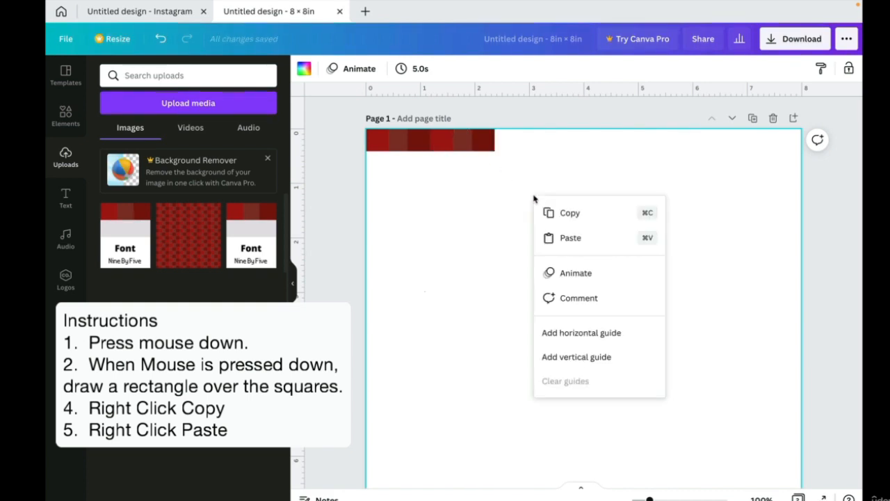
left_click(564, 237)
left_click_drag(393, 153, 512, 147)
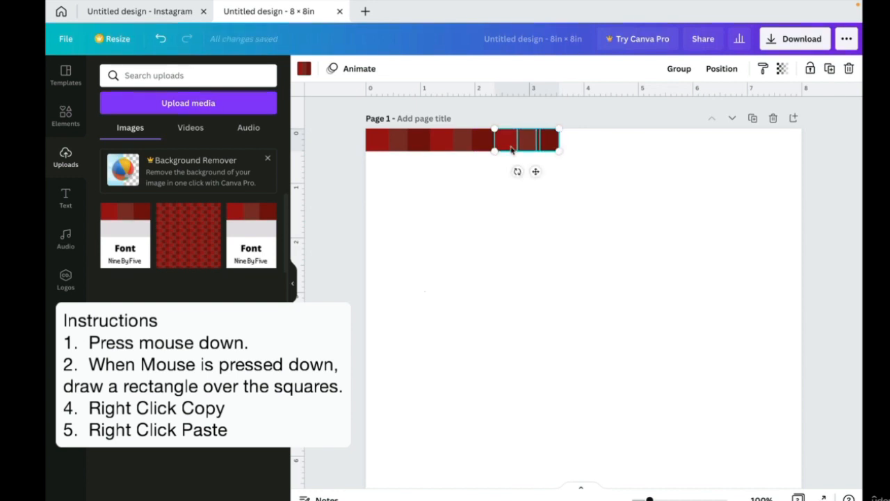
left_click(577, 204)
right_click(577, 204)
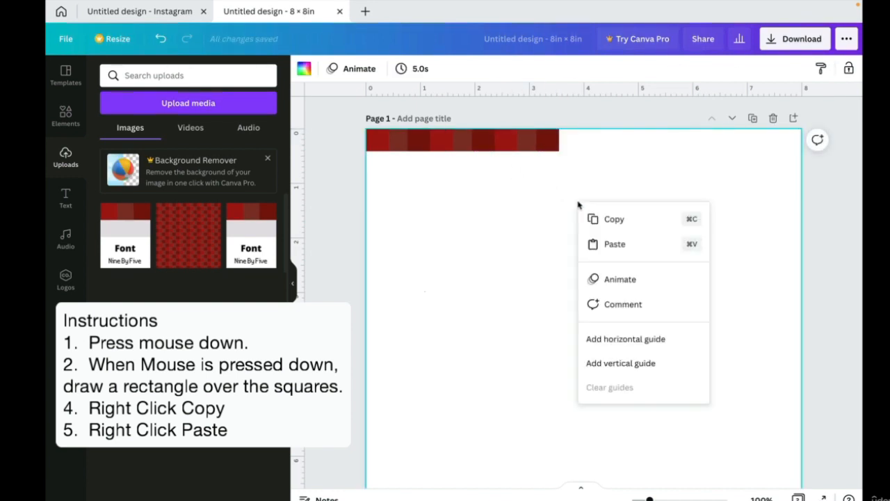
left_click(610, 245)
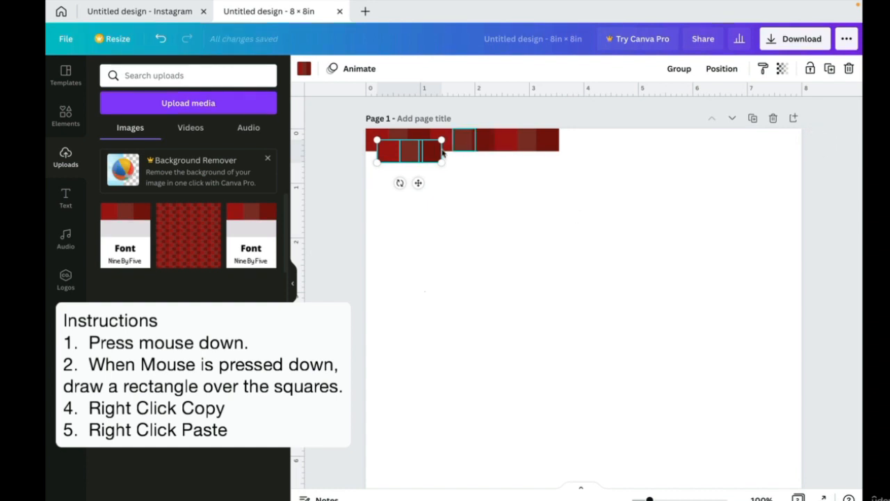
left_click_drag(409, 156, 593, 144)
Extend the top row with another two pasted sets of three squares, reaching about the 7-inch mark
left_click(675, 213)
right_click(677, 213)
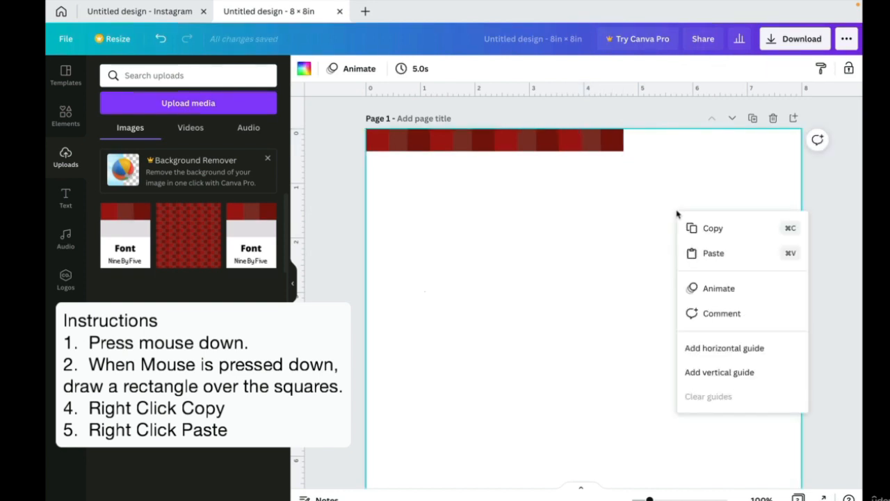
left_click(713, 253)
left_click_drag(424, 157, 661, 147)
left_click(635, 279)
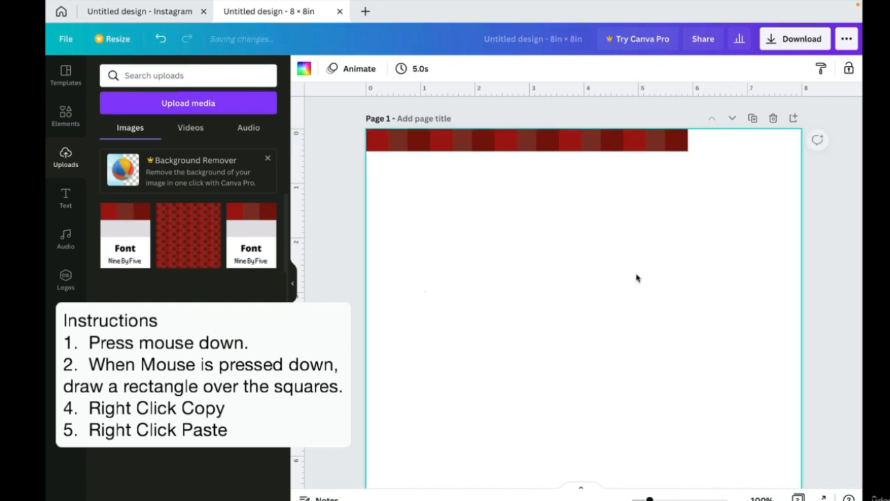
right_click(636, 278)
left_click(672, 316)
left_click_drag(417, 153, 719, 148)
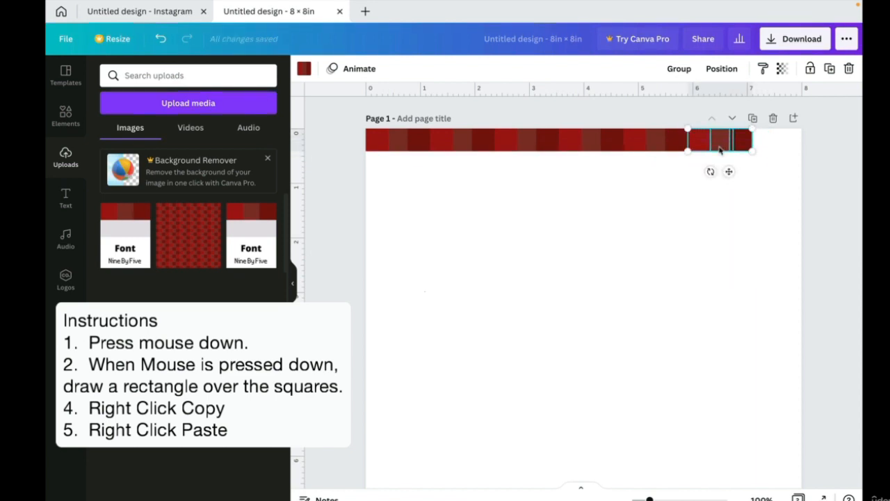
Paste a final set of three squares and place it at the row's end so it runs past the page's right edge
left_click(622, 304)
right_click(621, 304)
left_click(653, 344)
left_click(654, 343)
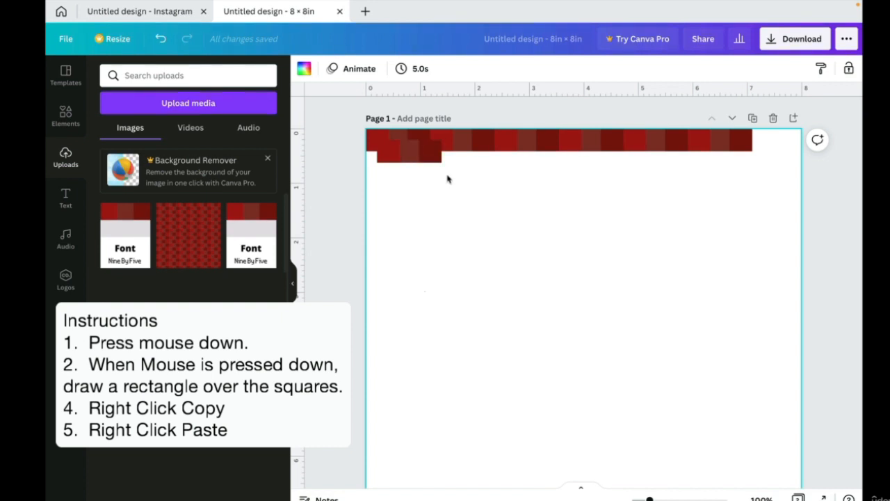
left_click_drag(447, 174, 377, 159)
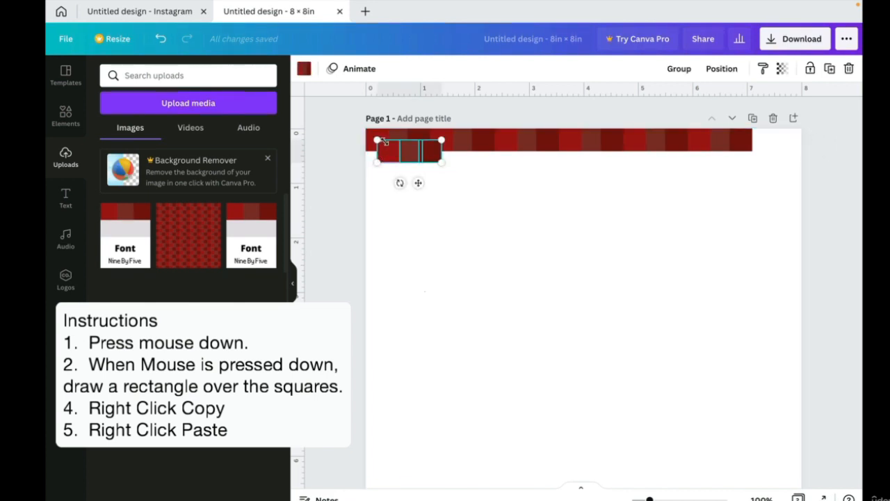
left_click_drag(409, 152, 782, 137)
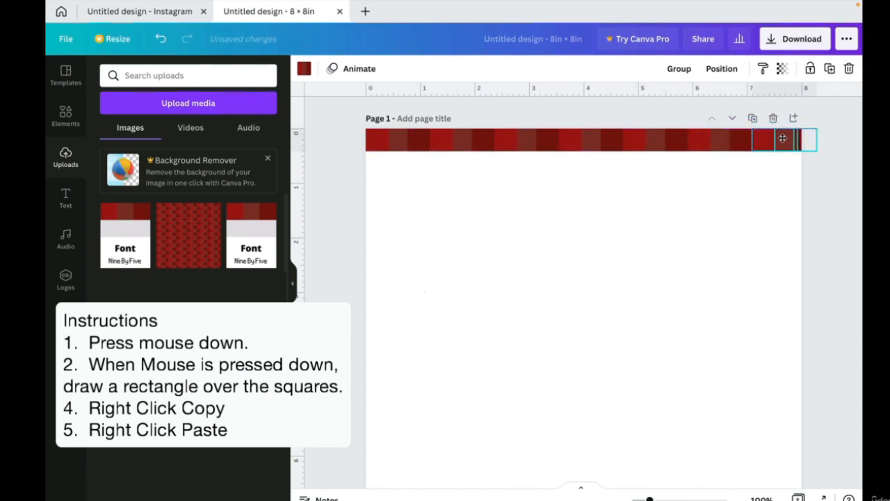
left_click(767, 218)
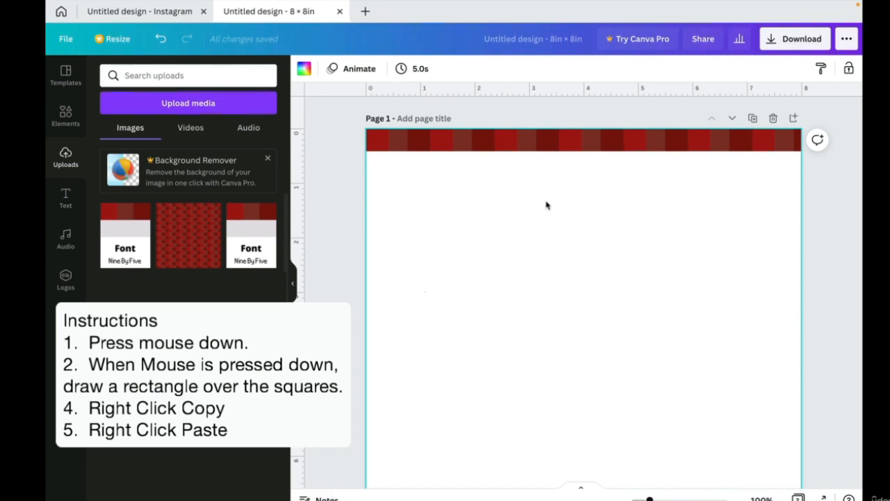
Copy the top row from its second square onward and place the copy directly below, flush with the page's left edge
left_click(403, 149)
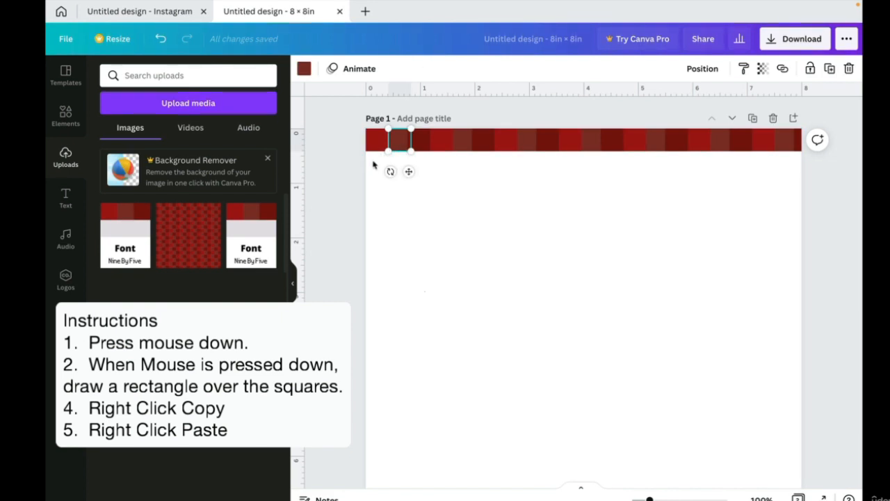
left_click(477, 196)
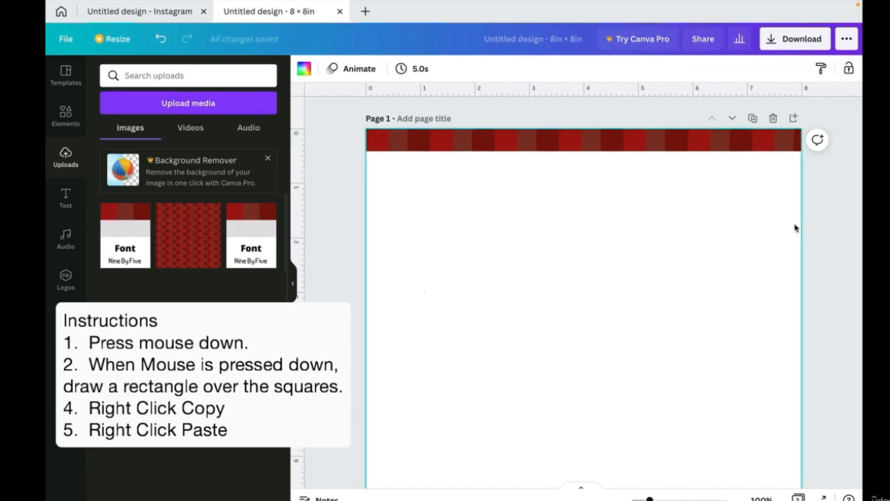
left_click_drag(798, 220, 401, 142)
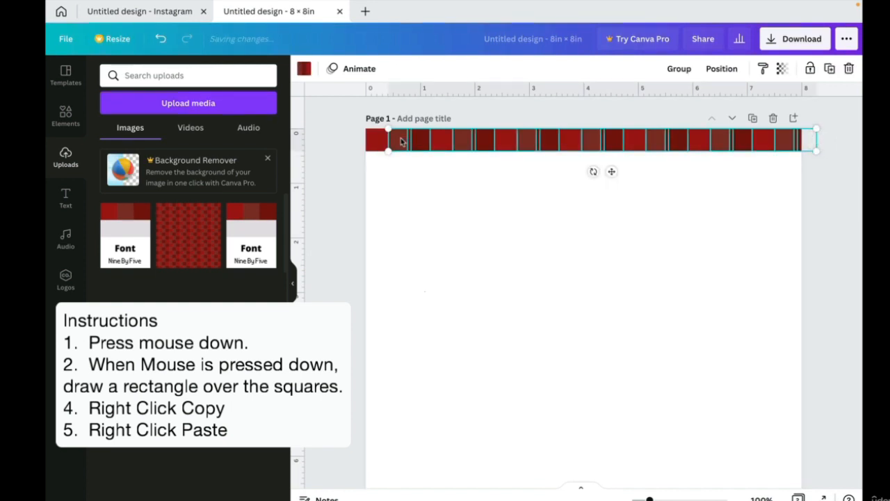
right_click(400, 141)
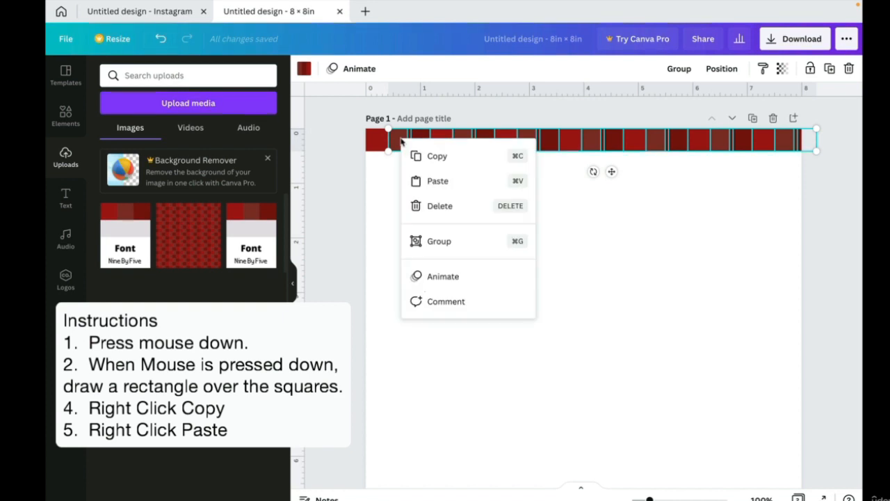
left_click(420, 154)
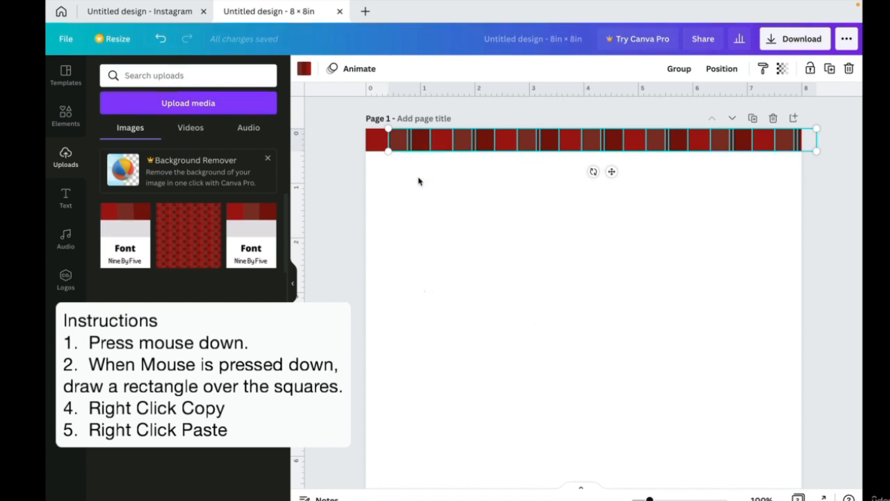
right_click(405, 226)
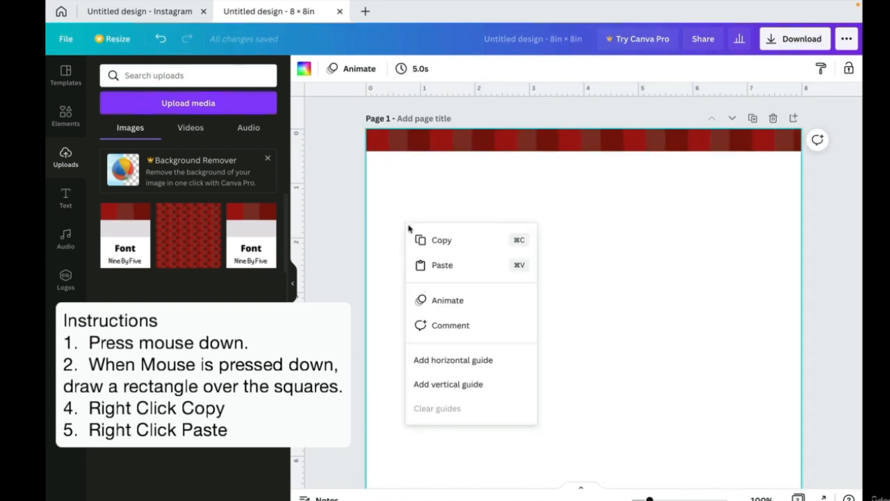
left_click(446, 270)
left_click_drag(451, 154, 417, 167)
left_click(487, 245)
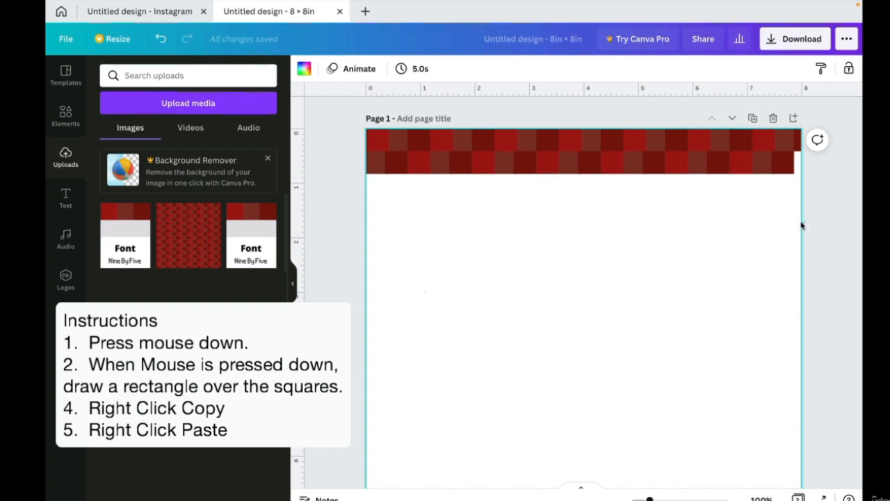
Select all squares in the second row and nudge them slightly right of the page's left edge
left_click_drag(804, 223, 748, 189)
left_click_drag(796, 219, 369, 172)
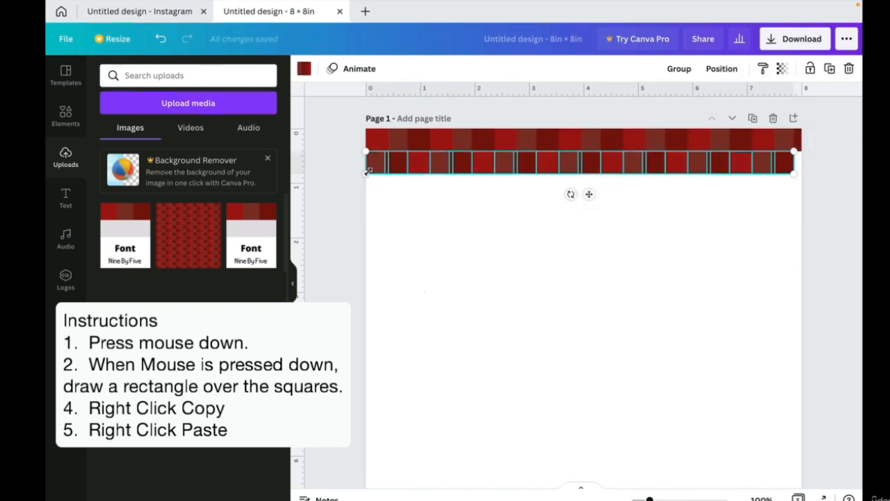
left_click_drag(369, 171, 367, 173)
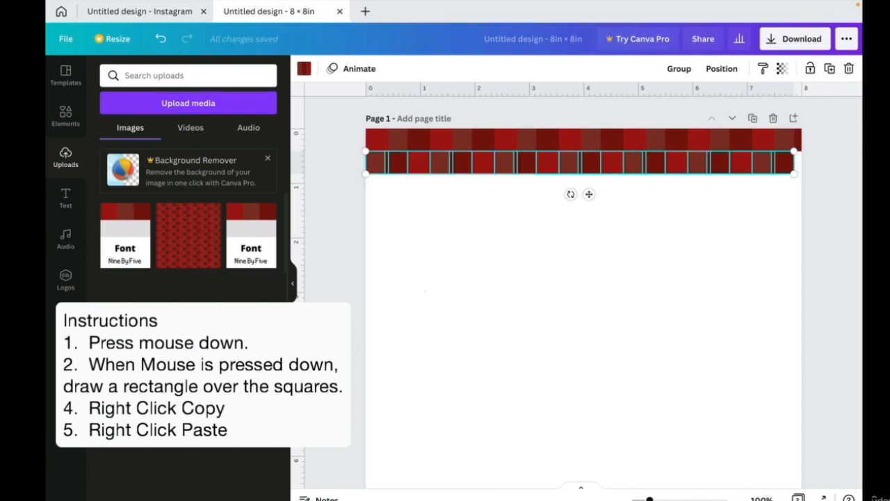
key("Right")
key("Right")
key("Right")
key("Right")
key("Right")
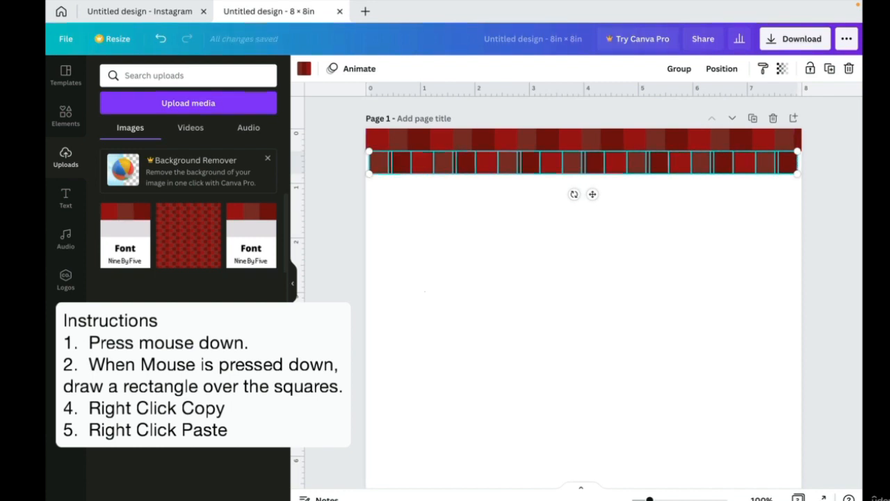
left_click(497, 222)
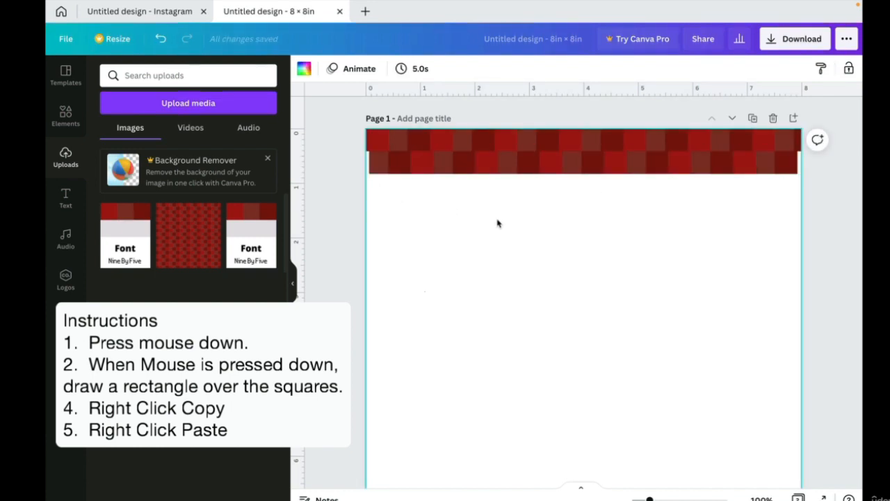
Nudge the first square of the second row left until it is flush with the page edge
left_click(370, 157)
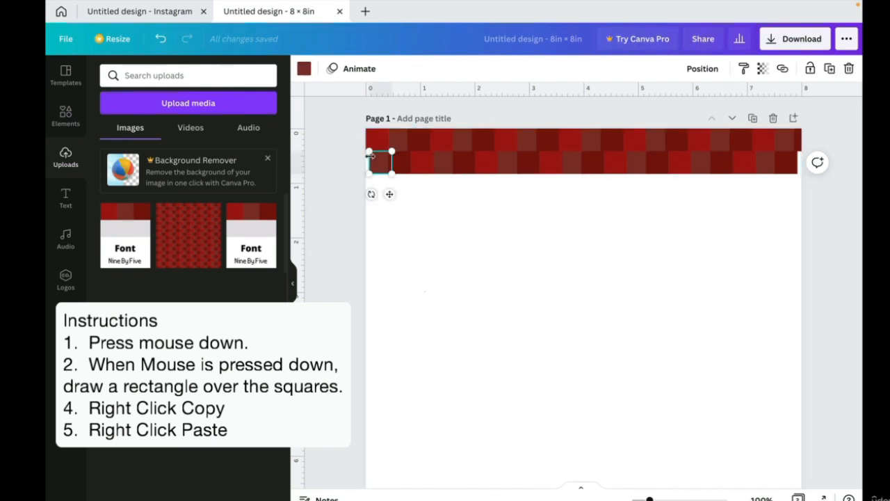
key("Left")
key("Left")
key("Left")
key("Left")
key("Left")
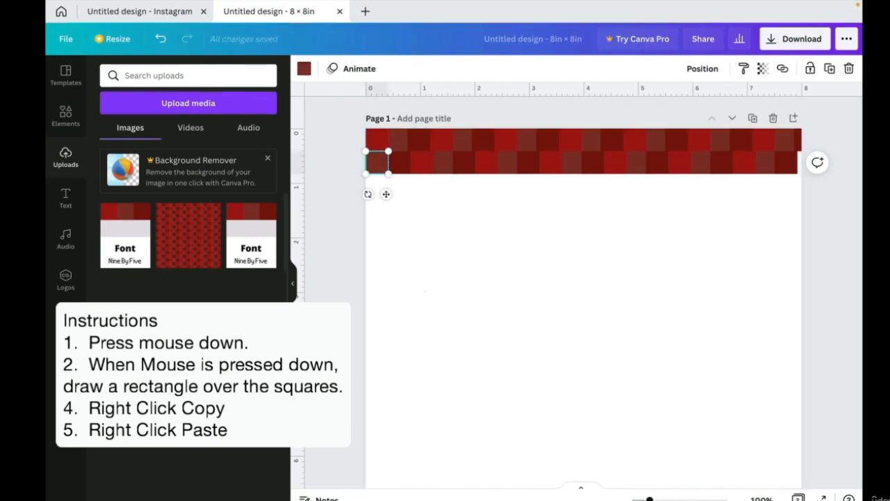
left_click(442, 243)
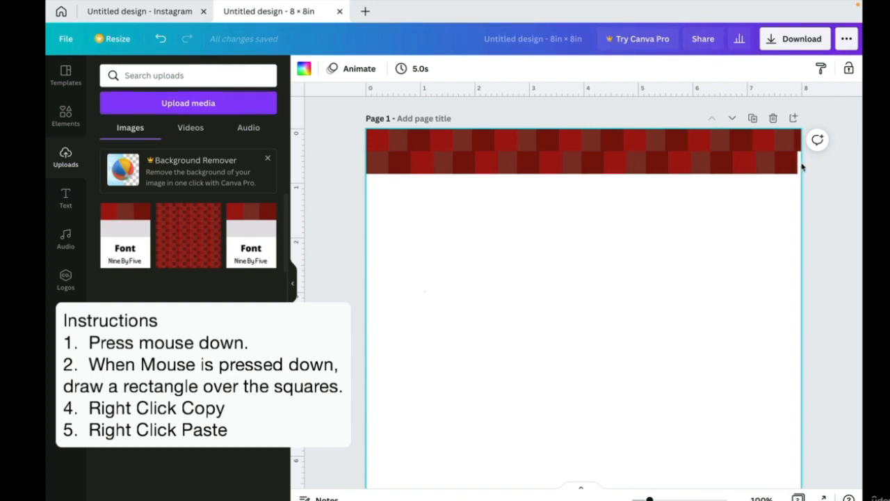
Copy the last bright red square in the second row and place the copy at the row's end to fill the gap
left_click(743, 169)
right_click(743, 169)
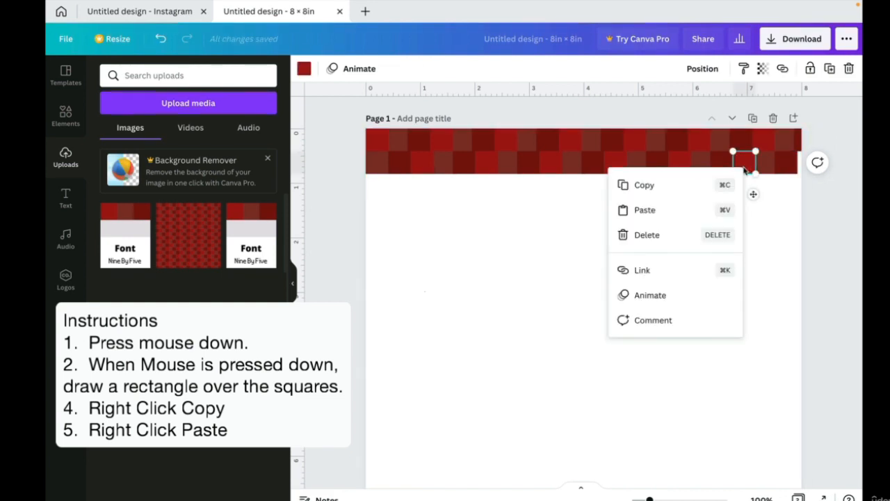
left_click(712, 186)
left_click(717, 257)
right_click(717, 257)
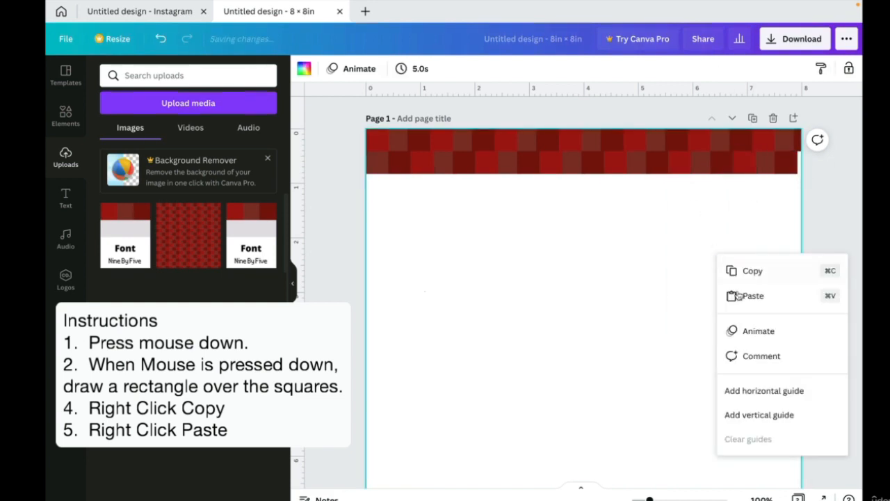
left_click(743, 299)
left_click_drag(751, 169, 804, 162)
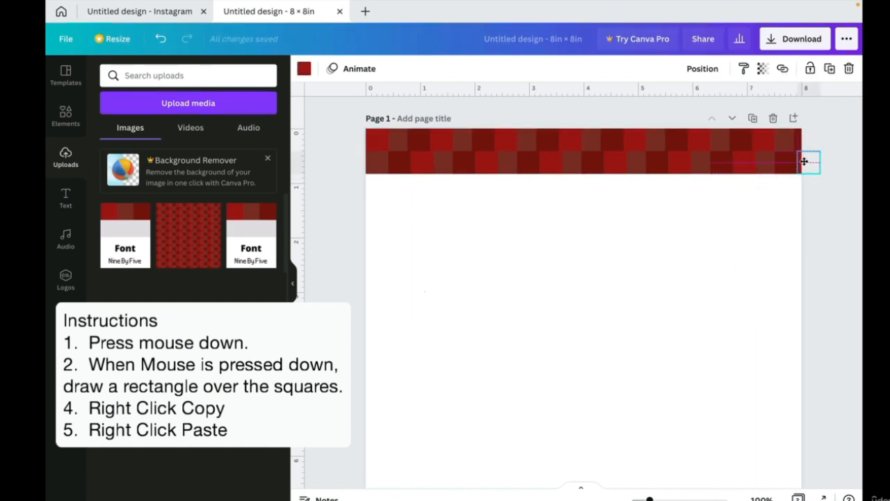
left_click(569, 257)
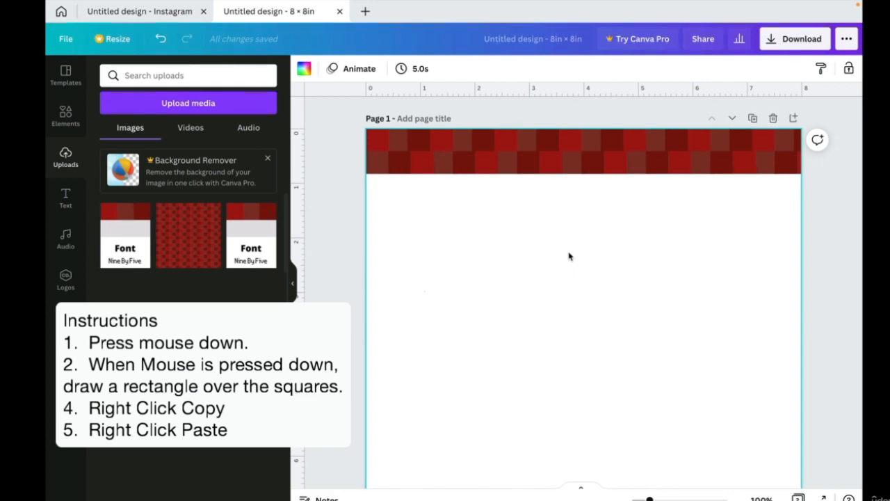
Copy the second row from its second square onward and place the copy directly below, flush with the page's left edge
left_click(400, 171)
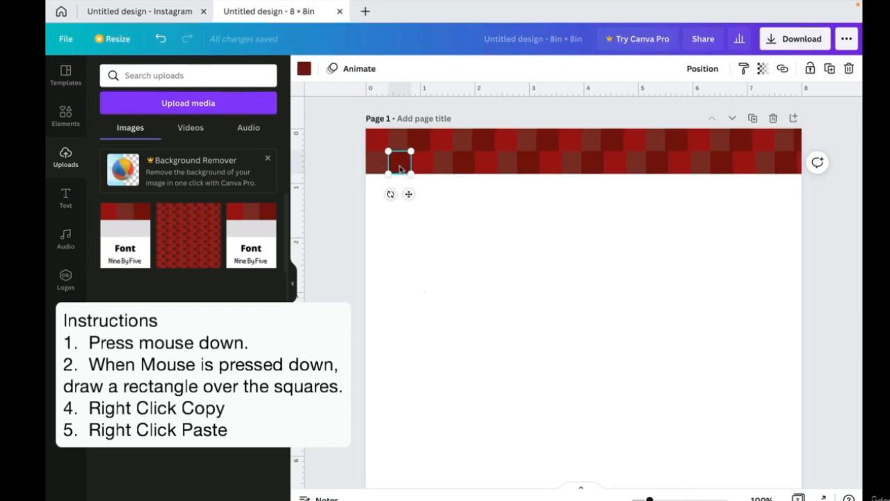
left_click(796, 210)
left_click_drag(796, 210, 394, 173)
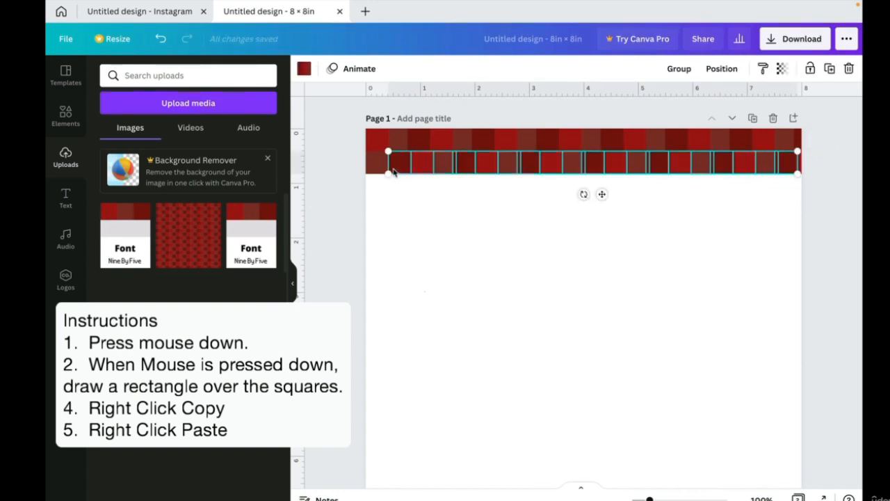
right_click(391, 169)
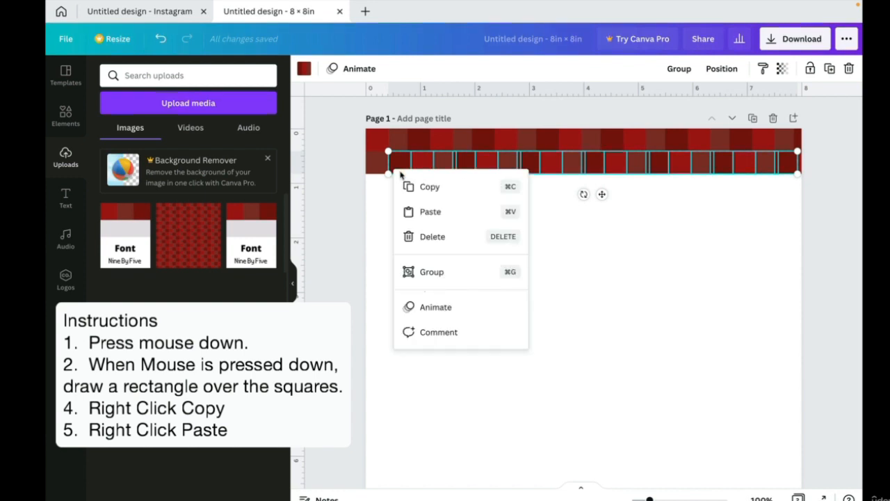
left_click(415, 188)
right_click(415, 248)
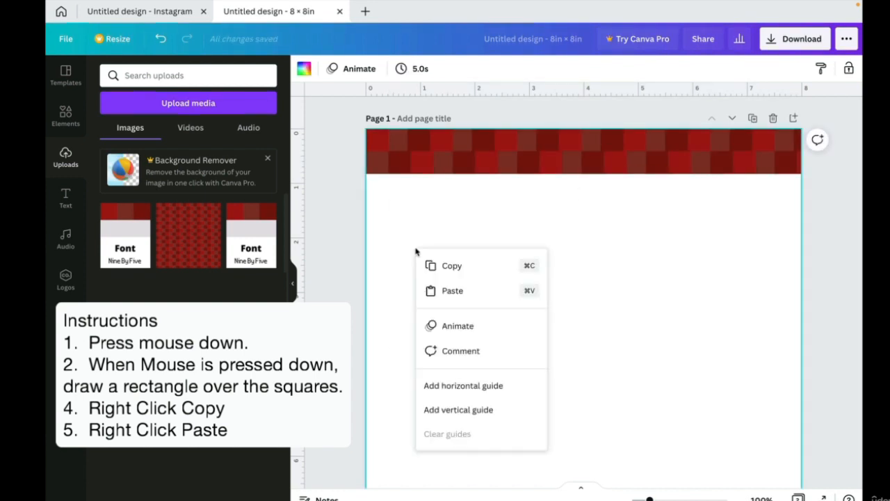
left_click(454, 293)
left_click_drag(453, 170, 417, 184)
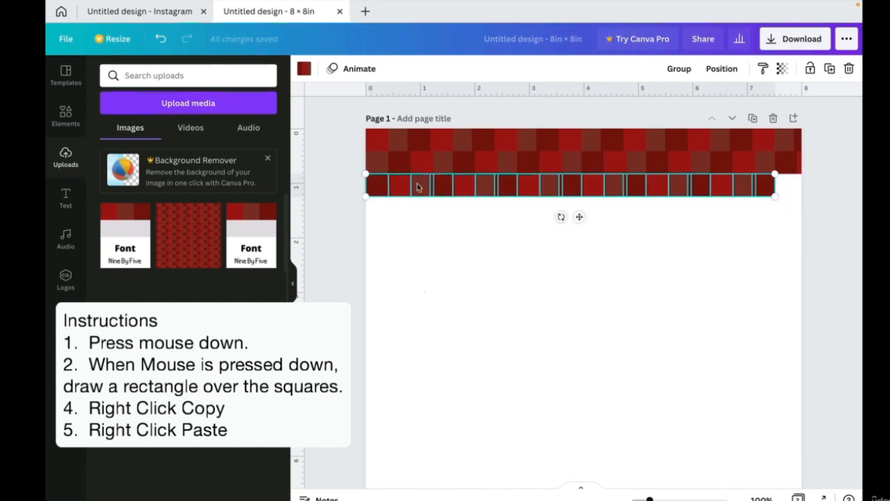
left_click(456, 251)
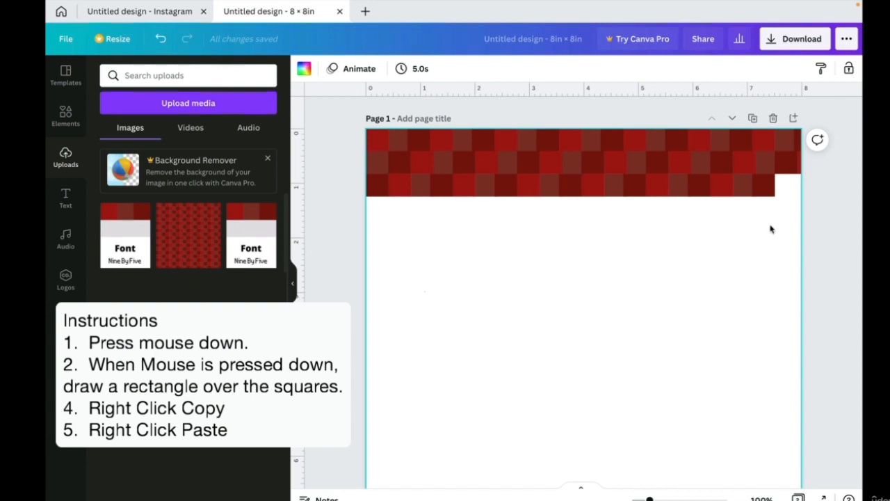
Copy the last bright red square in the third row and place the copy at the row's end
left_click(721, 190)
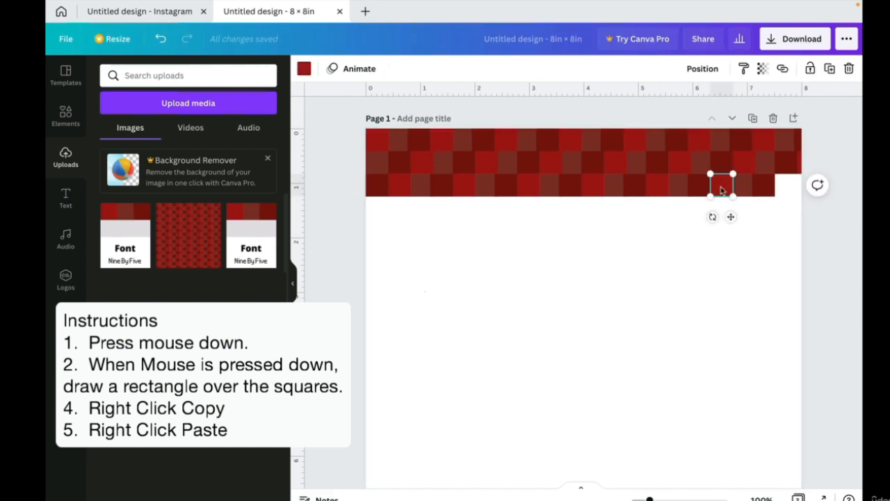
right_click(721, 189)
left_click(732, 201)
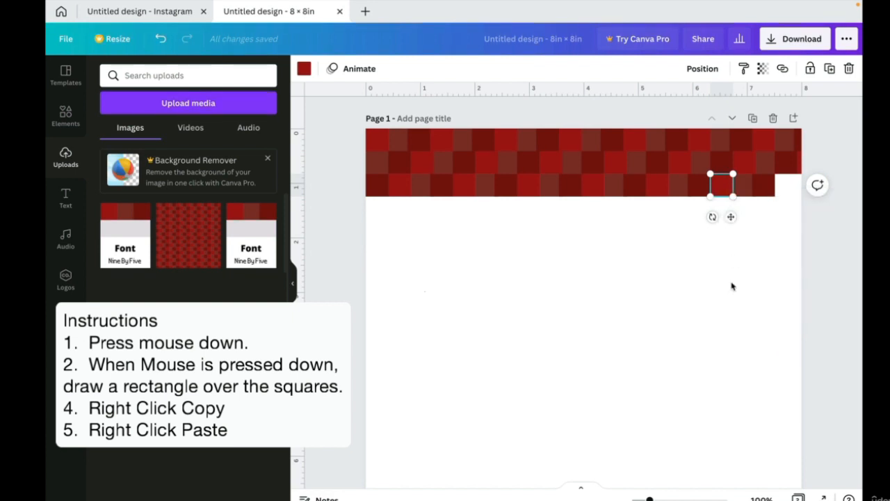
left_click(731, 309)
right_click(732, 309)
left_click(683, 350)
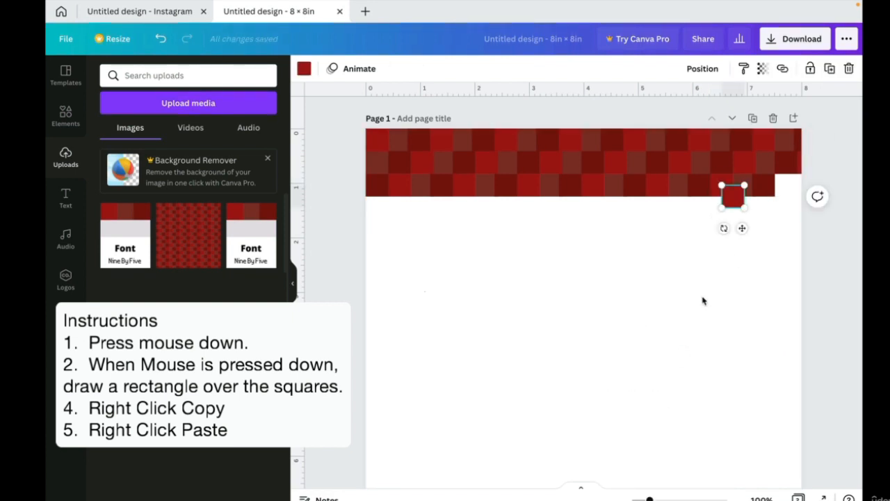
left_click_drag(738, 194, 786, 184)
Copy the last brown square in the third row and place it after the final bright red square to fill the remaining gap
left_click(744, 191)
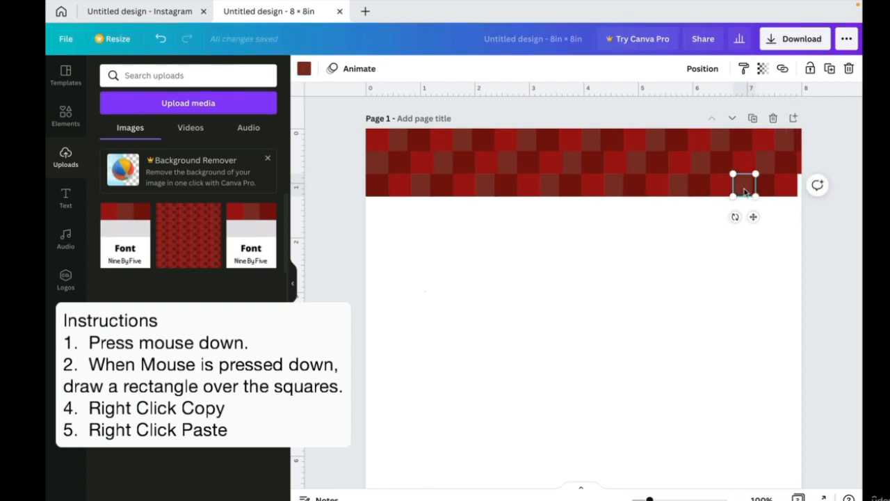
right_click(744, 192)
left_click(707, 208)
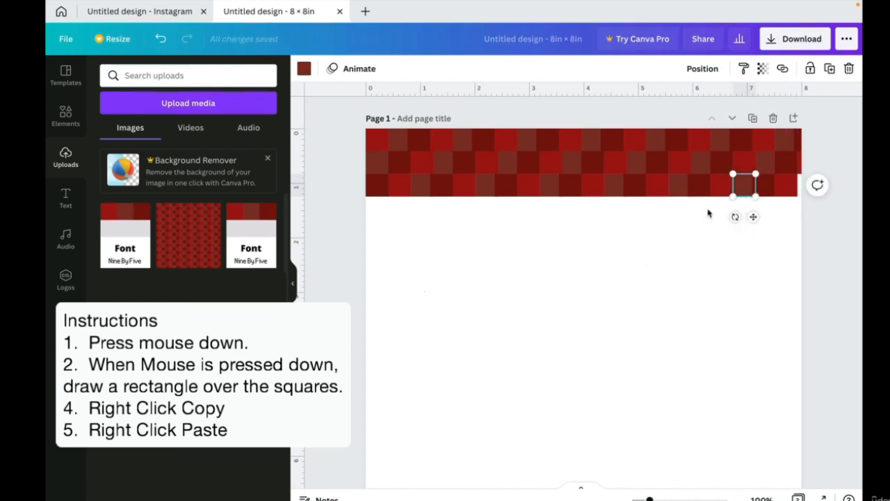
right_click(717, 272)
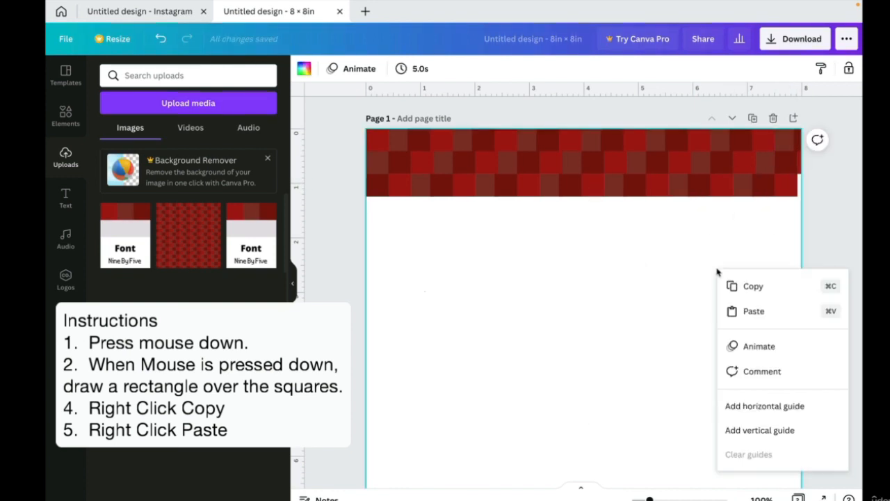
left_click(731, 310)
left_click_drag(756, 195, 811, 182)
left_click(642, 276)
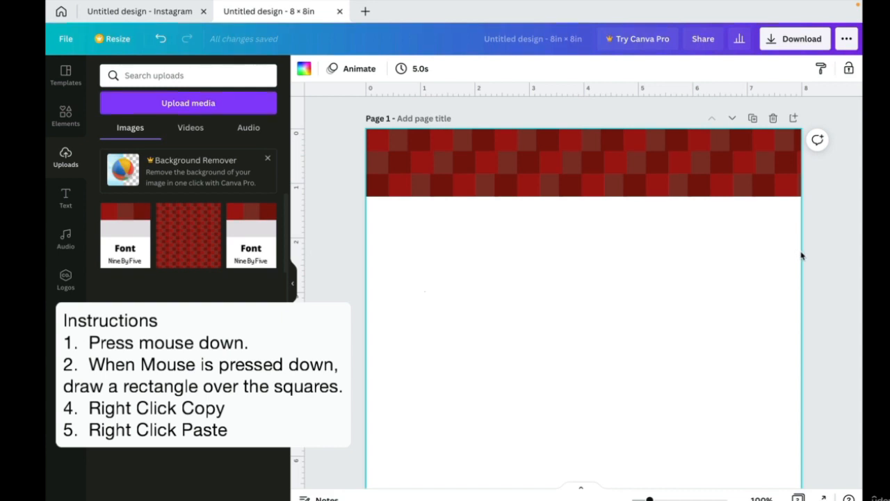
Copy all three rows of squares and place the copy directly below them, aligned with the page's left edge
left_click_drag(801, 255, 348, 118)
right_click(426, 171)
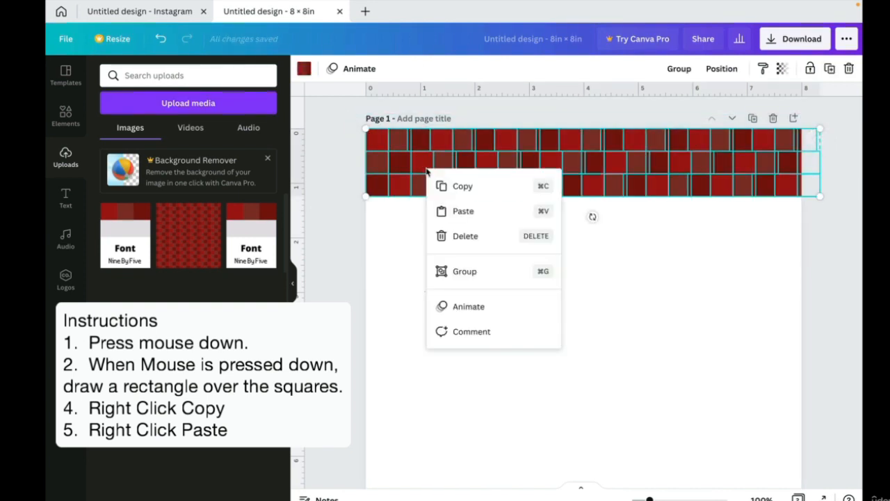
left_click(438, 186)
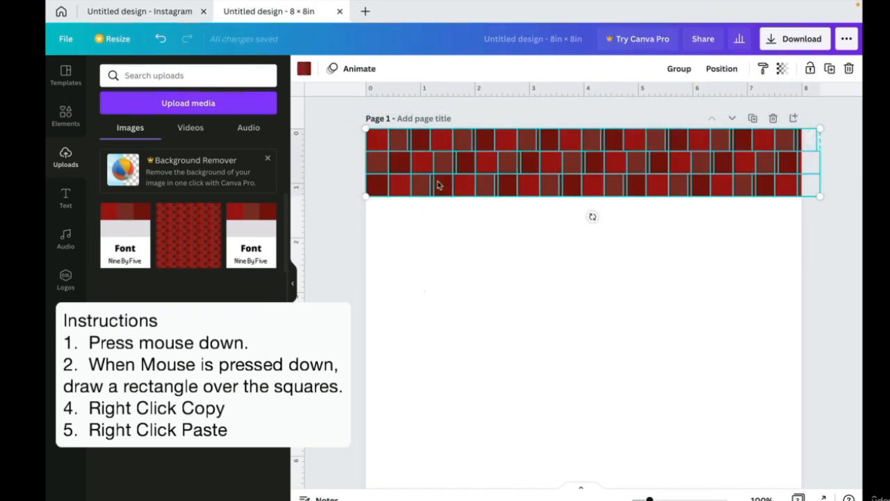
right_click(456, 292)
left_click(489, 340)
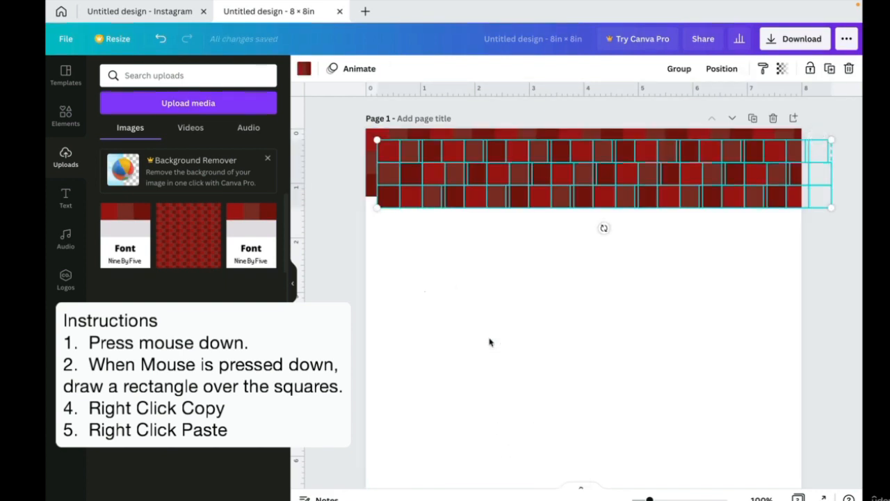
left_click_drag(470, 150, 459, 210)
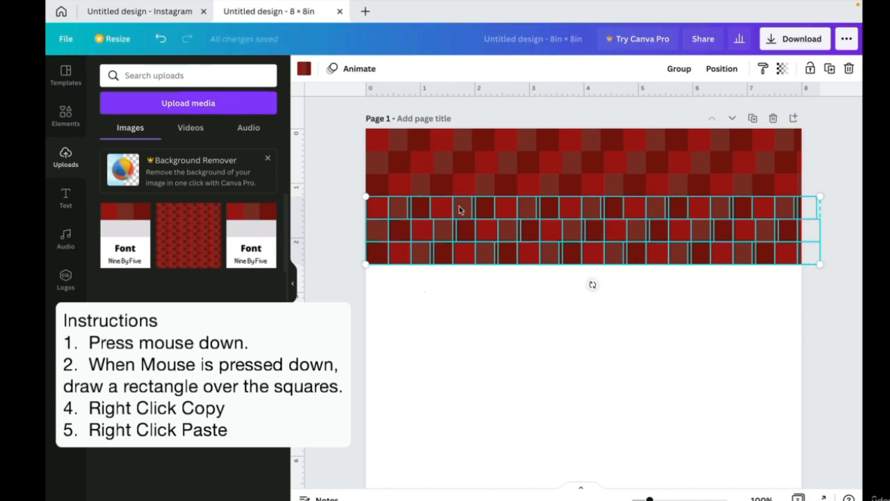
left_click(486, 411)
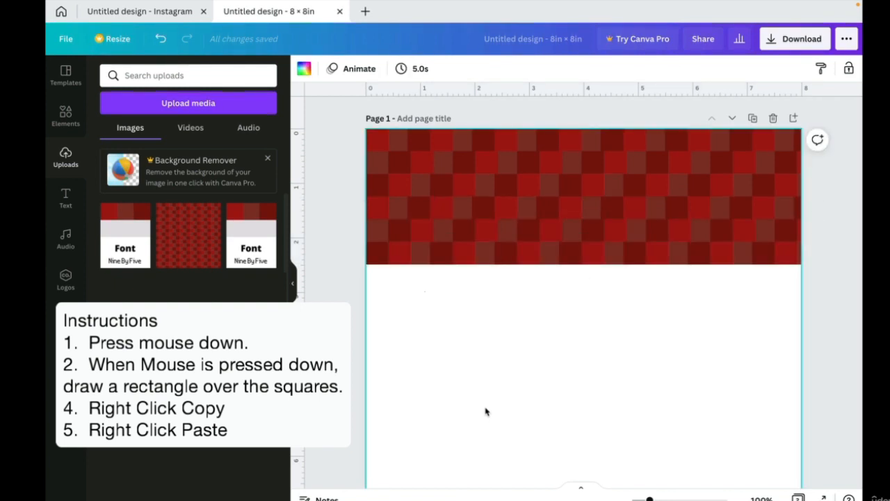
Select all six rows of squares and paste a copy of them onto page 1
scroll(485, 411, "down", 3)
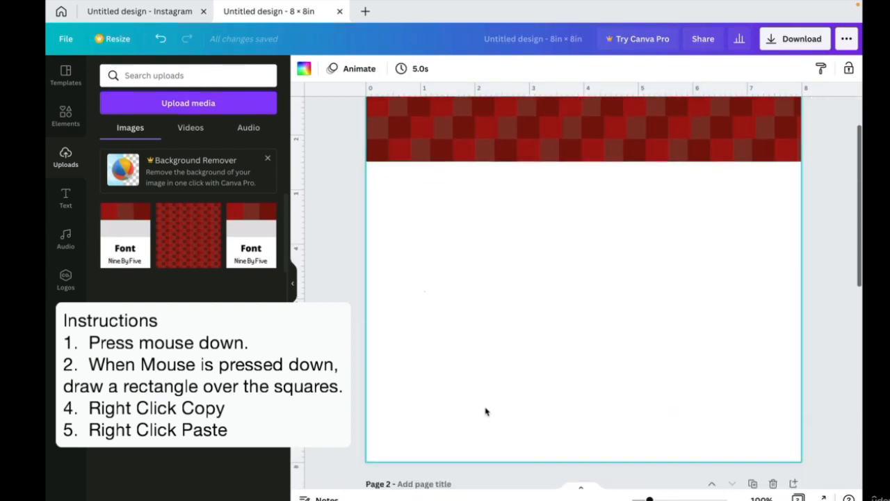
scroll(485, 411, "up", 1)
scroll(485, 411, "up", 2)
key("ctrl+a")
left_click(581, 299)
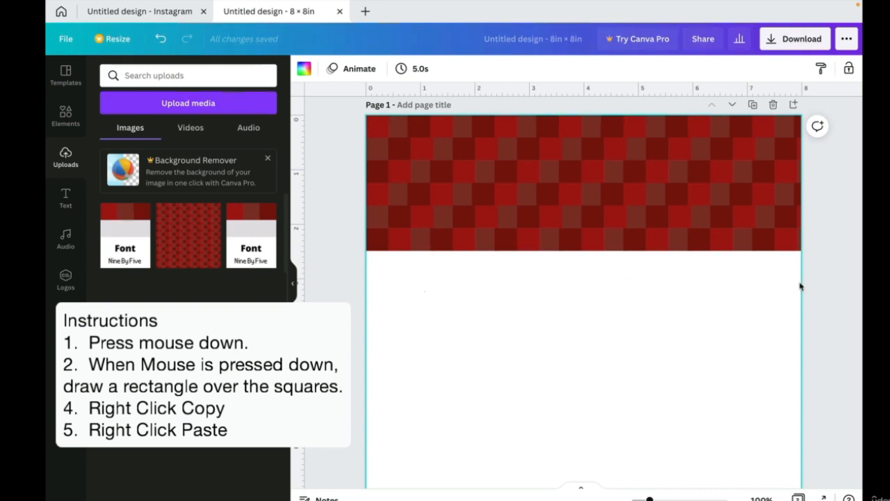
left_click_drag(800, 283, 433, 152)
left_click_drag(381, 158, 346, 110)
right_click(413, 168)
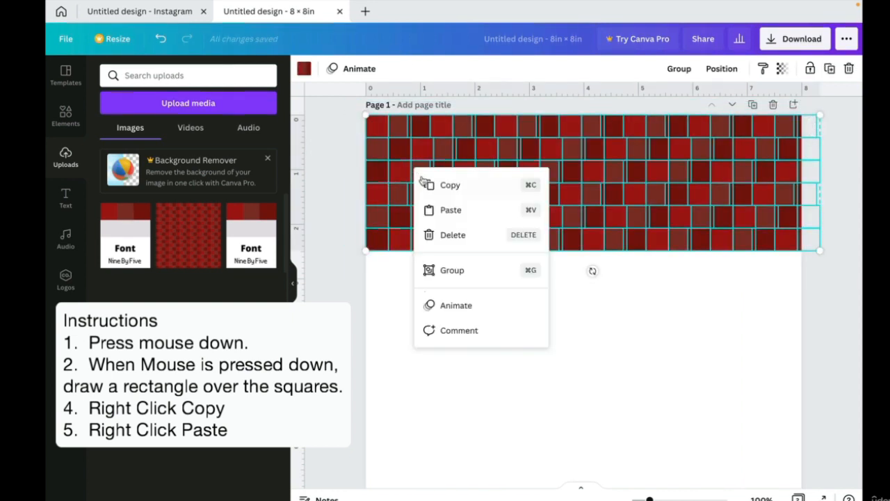
left_click(425, 184)
right_click(460, 321)
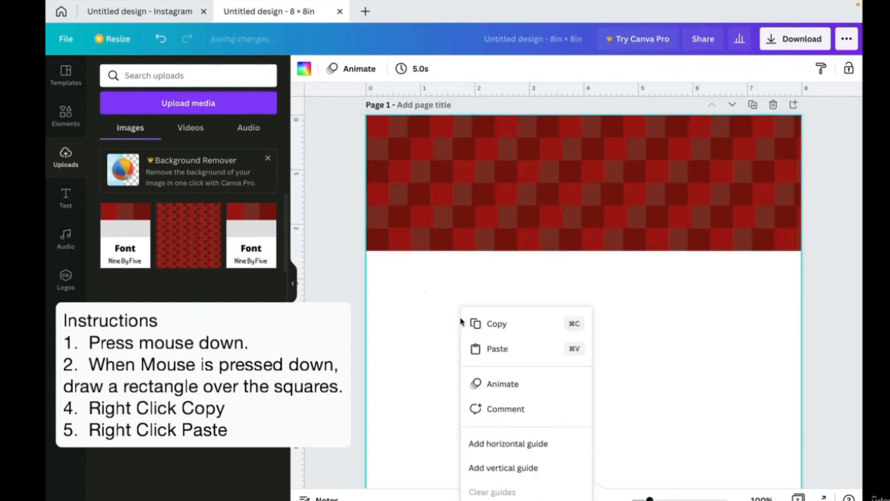
left_click(485, 349)
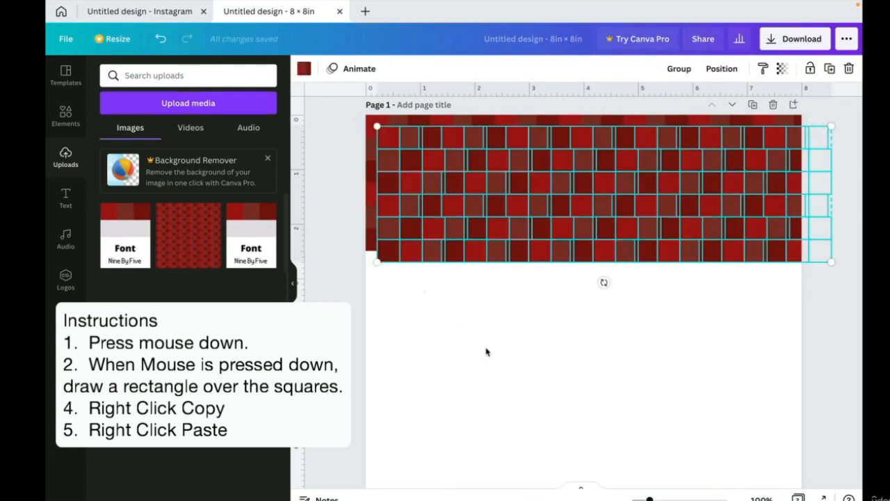
Move the pasted six-row block to the bottom edge of page 1, flush with the left edge, leaving a white band in the middle
scroll(486, 351, "down", 2)
left_click_drag(434, 160, 422, 363)
scroll(423, 366, "down", 3)
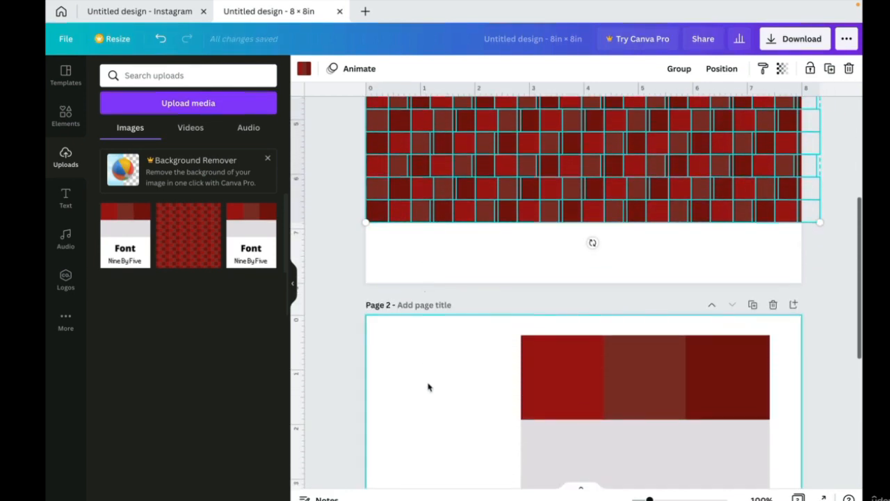
left_click_drag(439, 194, 443, 250)
scroll(443, 252, "up", 3)
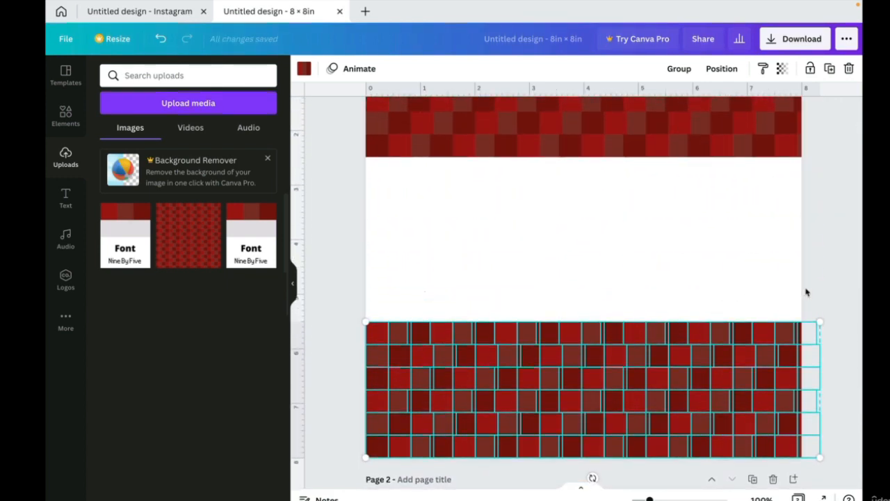
left_click(829, 281)
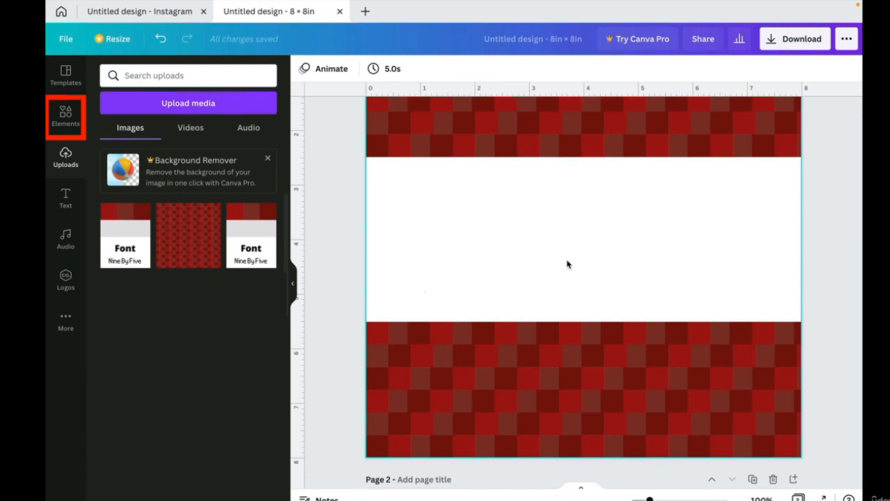
Add a solid square shape from the elements and place it at the page's left edge, its bottom side on the lower block's top edge
scroll(566, 264, "up", 3)
left_click(65, 115)
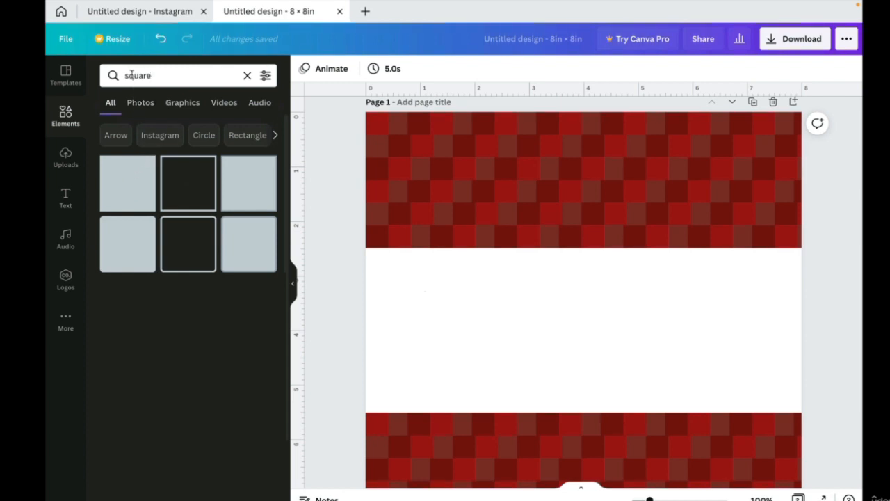
left_click(119, 188)
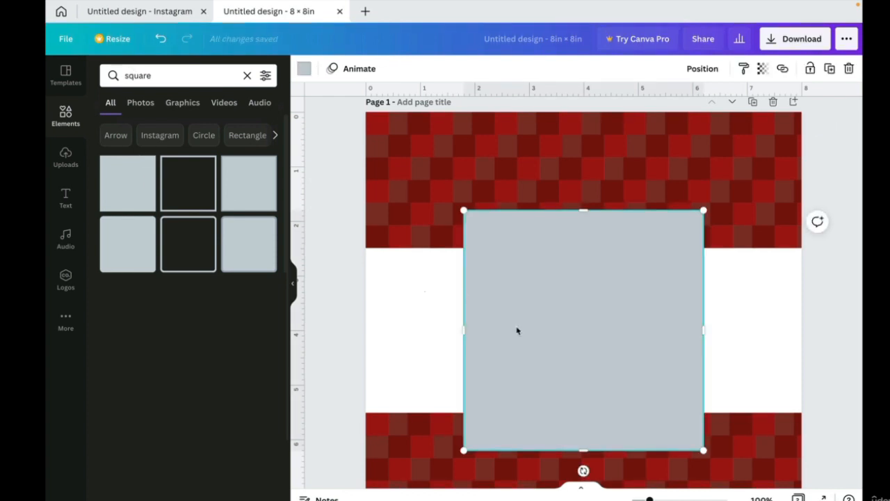
left_click_drag(516, 330, 414, 291)
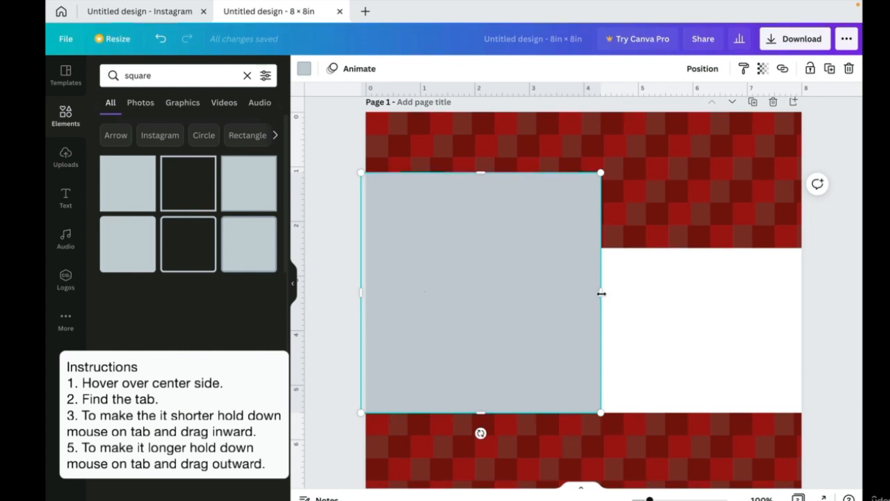
Stretch the grey square to the page's right edge and lower its top side to the upper block, covering the white band
left_click_drag(601, 293, 801, 291)
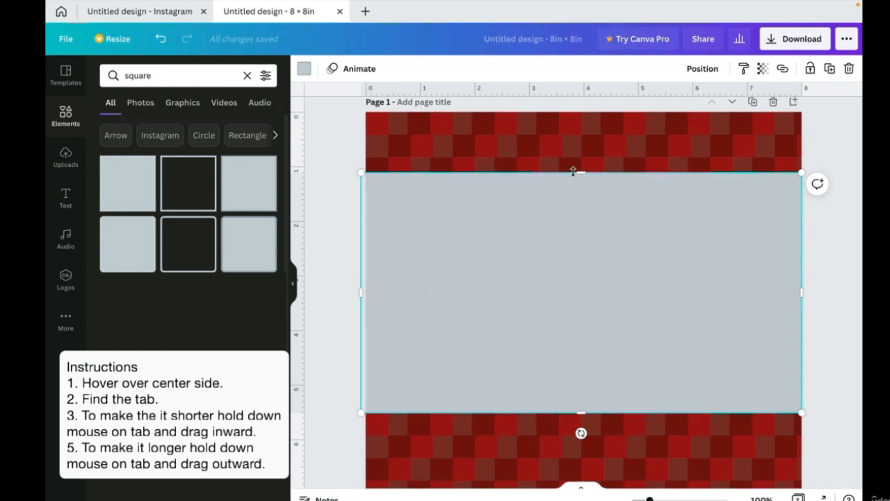
left_click_drag(582, 175, 583, 248)
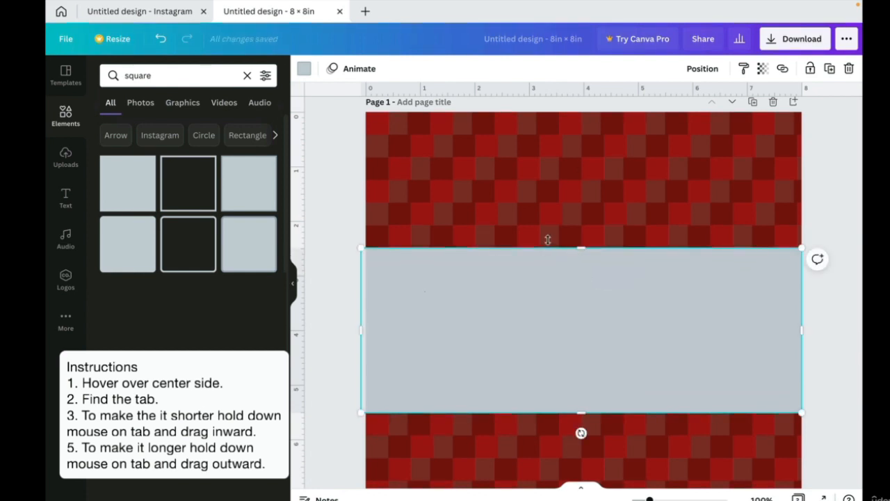
mouse_move(582, 411)
left_mouse_down()
mouse_move(580, 393)
mouse_move(582, 410)
left_mouse_up()
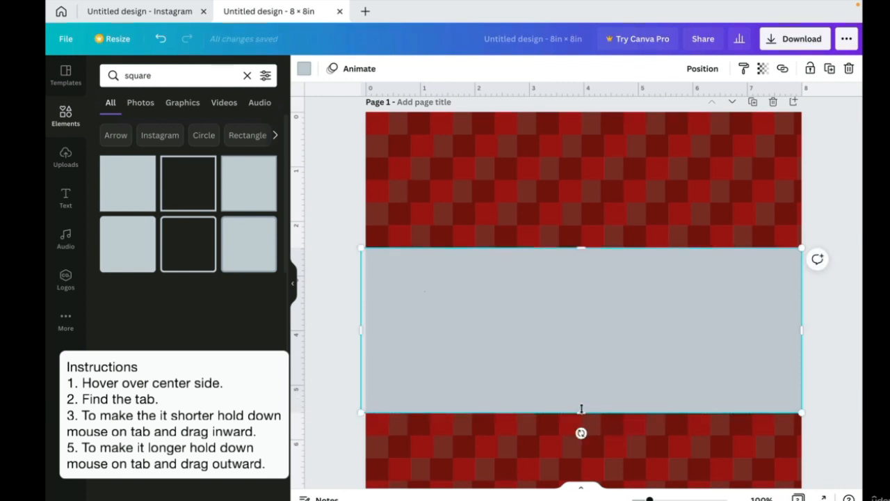
Recolour the middle rectangle with the light grey document colour and deselect it
scroll(581, 410, "down", 1)
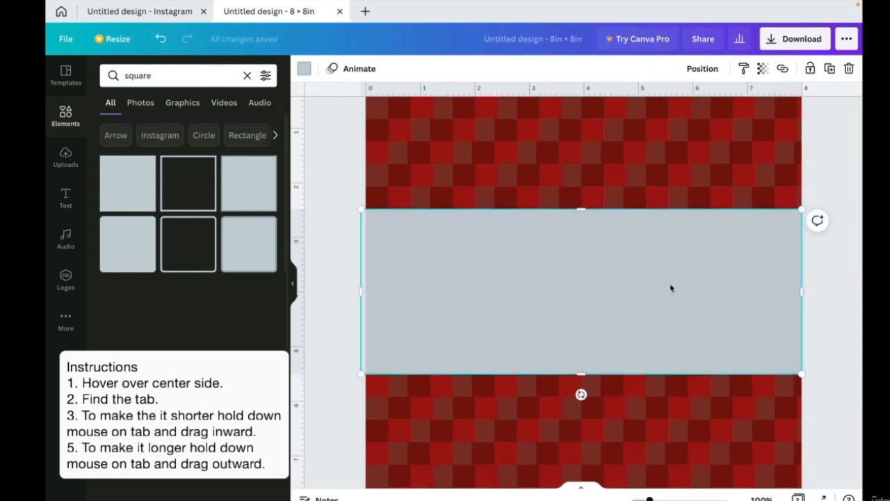
scroll(670, 287, "down", 1)
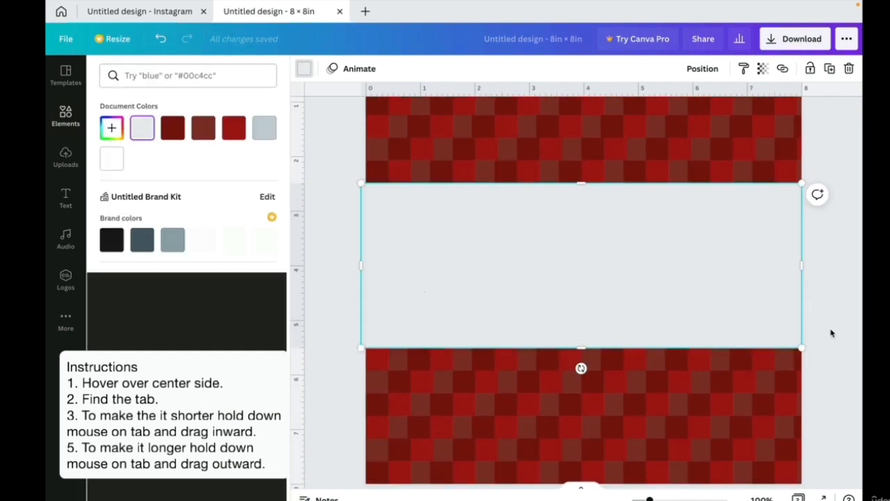
left_click(832, 333)
left_click(831, 333)
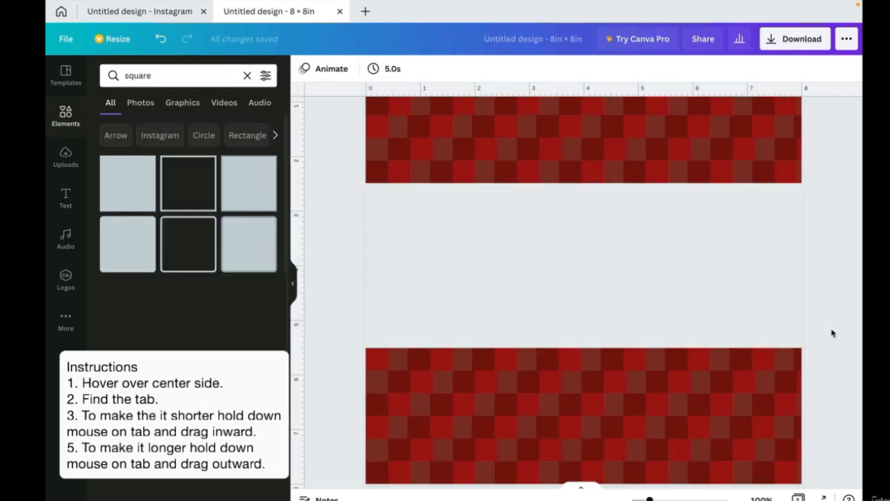
Move the palette and font reference image from page 2 onto page 1, overlapping the grey band and flush with the page's right side
scroll(671, 448, "down", 8)
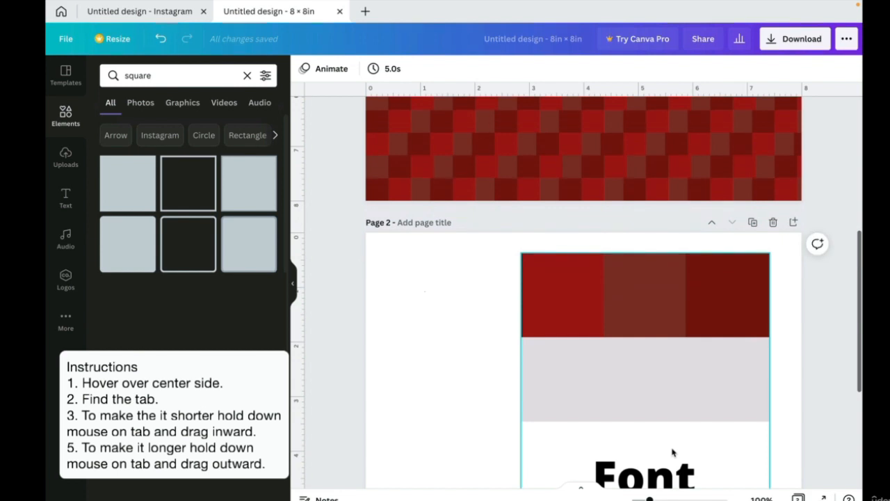
left_click(601, 307)
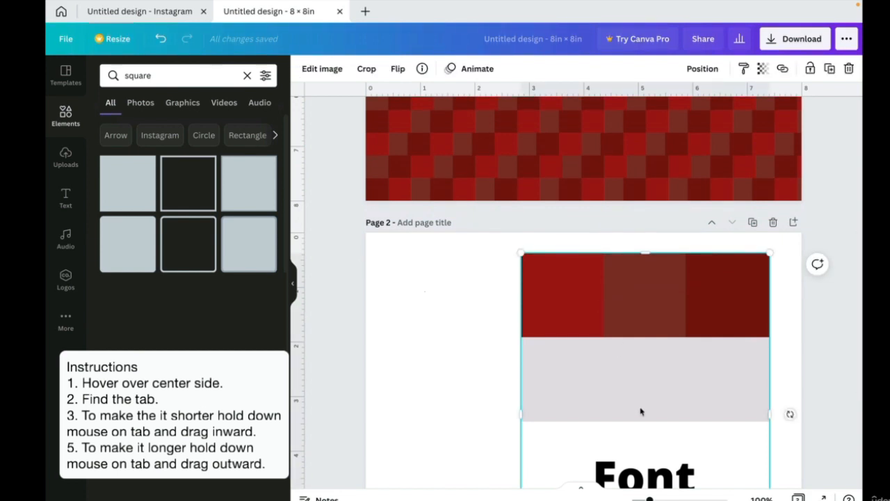
left_click_drag(637, 405, 547, 71)
scroll(552, 213, "up", 5)
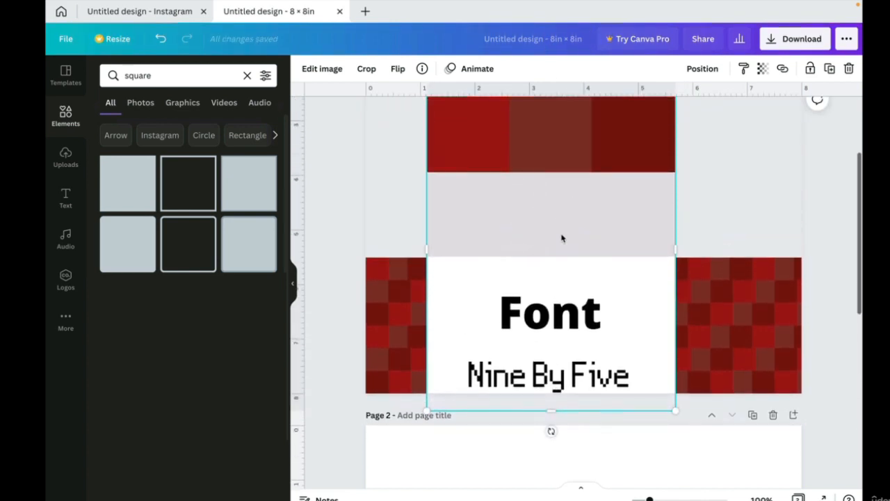
left_click_drag(581, 296, 711, 298)
Recolour the middle rectangle with the light grey sampled from the reference image using the eyedropper
left_click(433, 221)
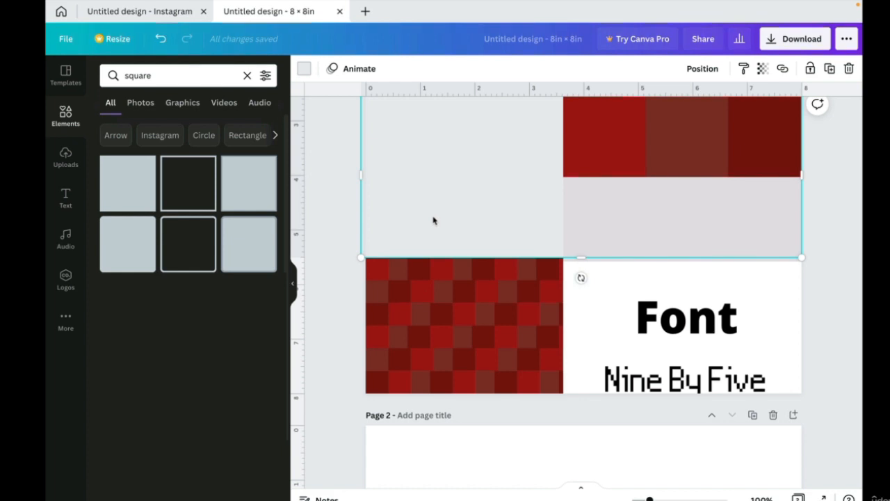
left_click(304, 69)
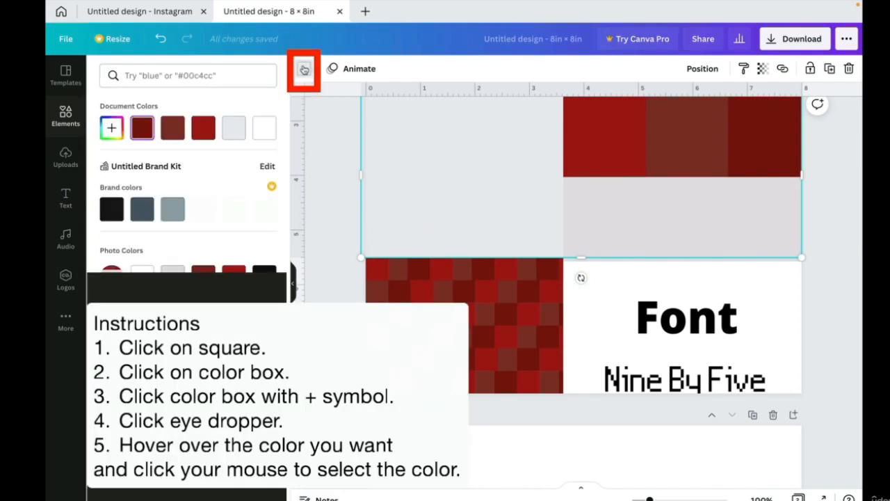
left_click(107, 134)
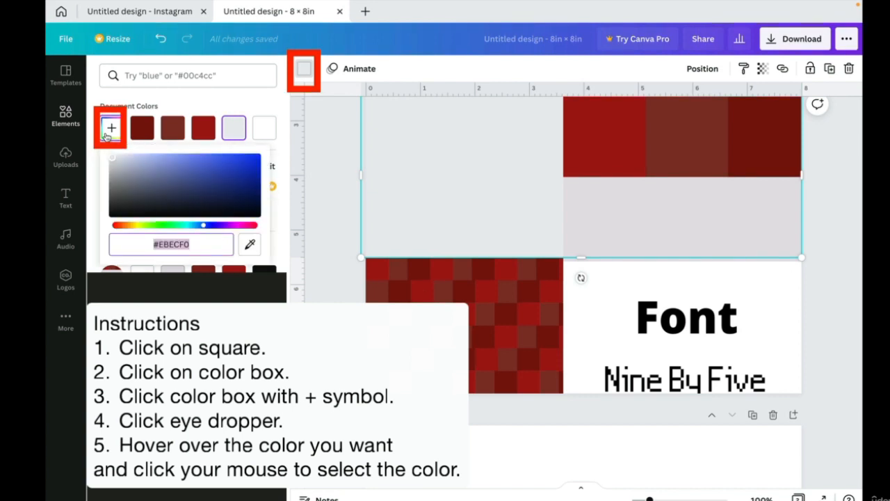
left_click(251, 244)
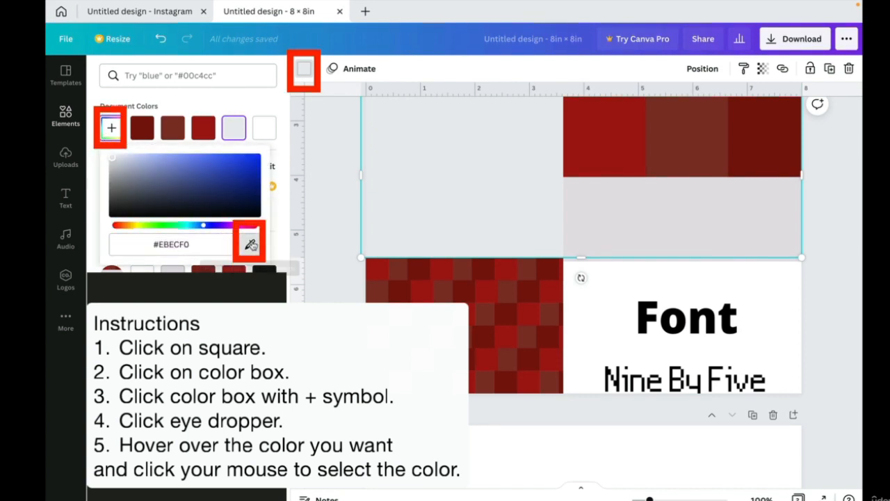
left_click(665, 222)
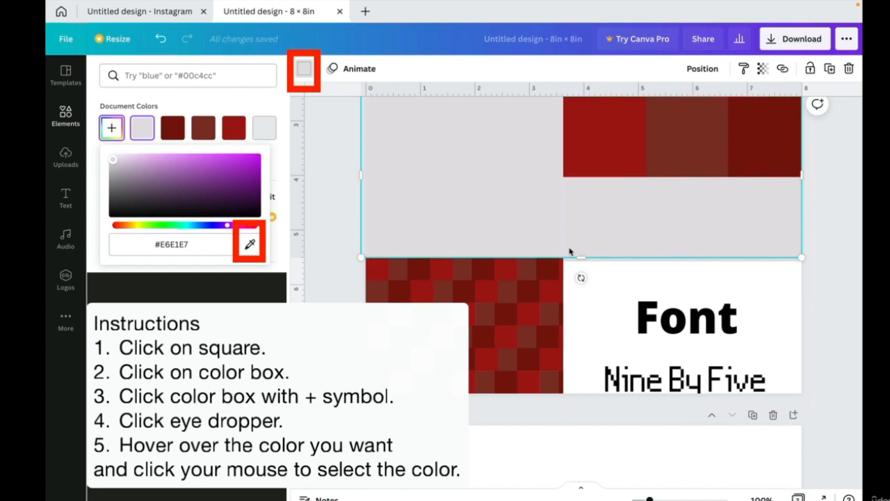
Move the reference image off page 1 and back onto page 2
scroll(629, 300, "down", 2)
left_click(666, 251)
left_click_drag(664, 258, 580, 427)
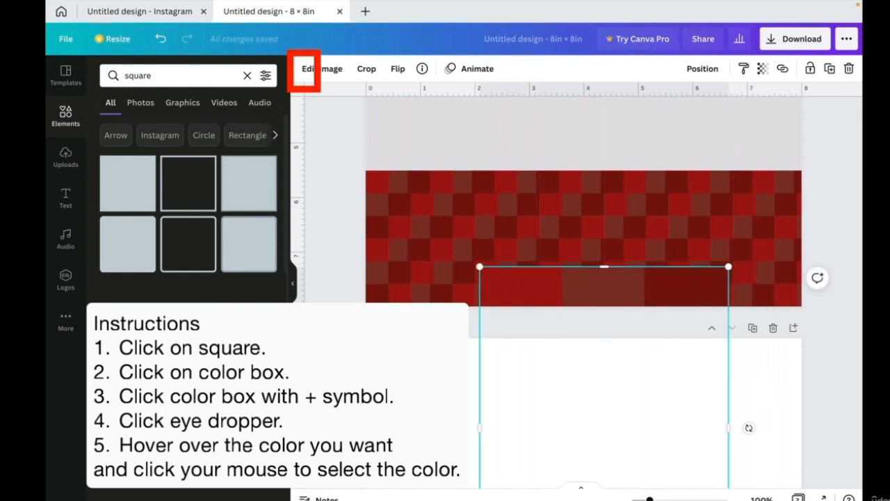
scroll(585, 415, "down", 1)
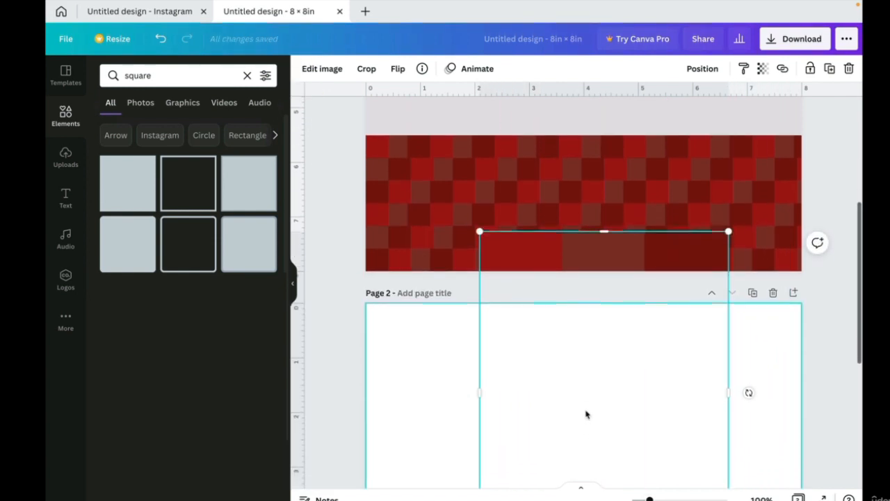
scroll(602, 391, "down", 1)
scroll(602, 391, "down", 1)
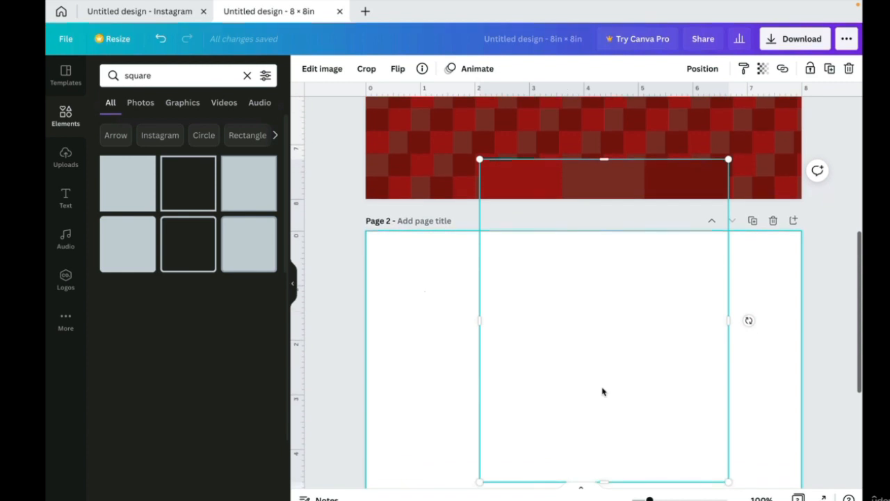
scroll(603, 299, "down", 2)
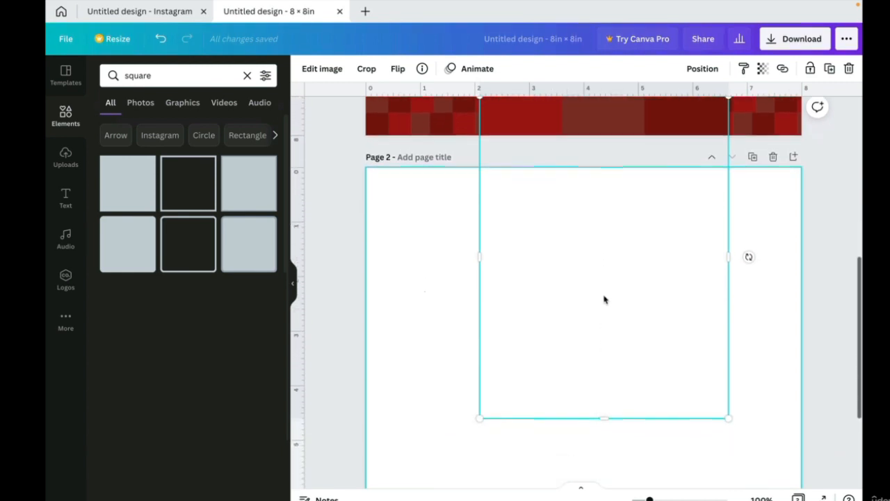
left_click_drag(604, 253, 594, 359)
scroll(594, 359, "up", 12)
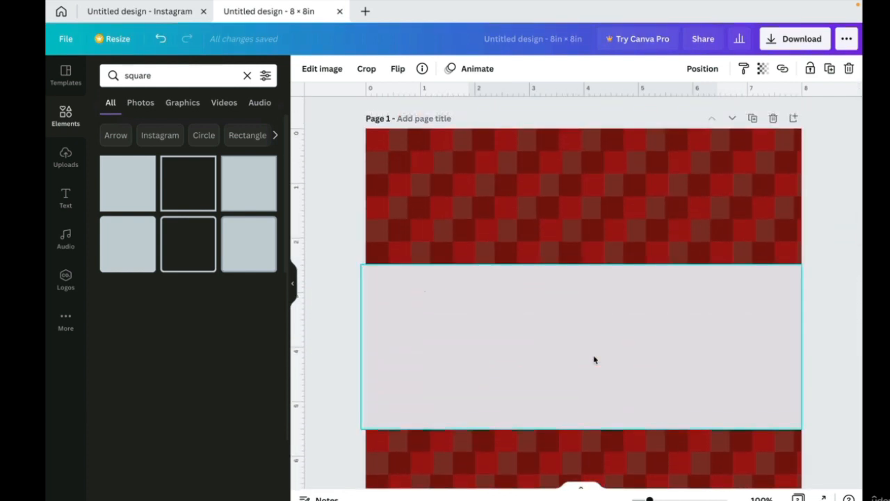
Rename the design as "TNT Photo"
scroll(594, 359, "down", 1)
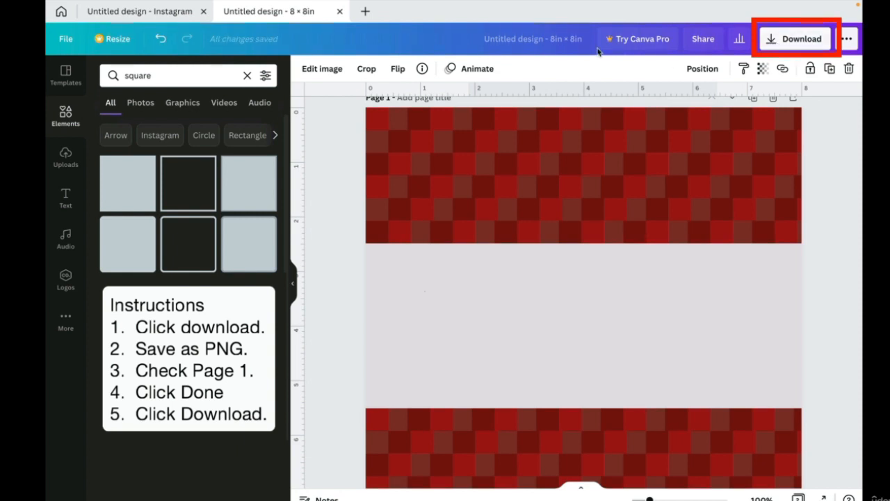
left_click(554, 42)
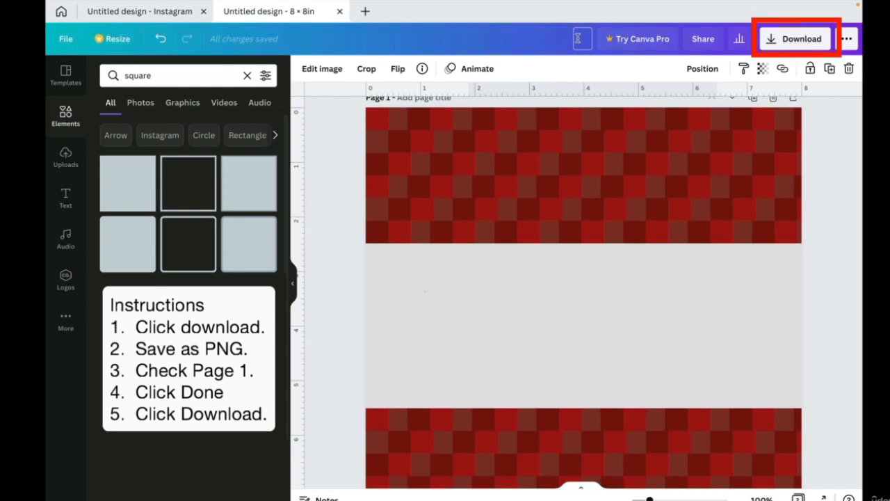
type("TNT Photo")
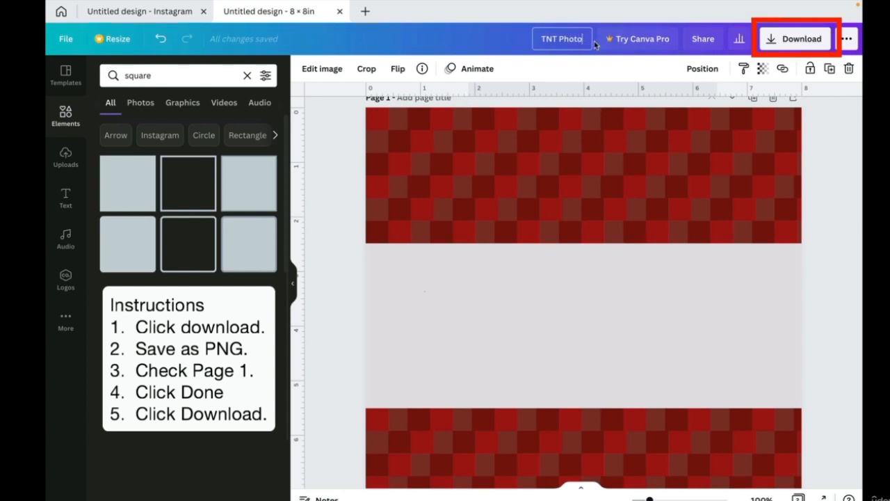
Download only page 1 as a PNG and save it to the Desktop as TNT Photo.png
left_click(794, 39)
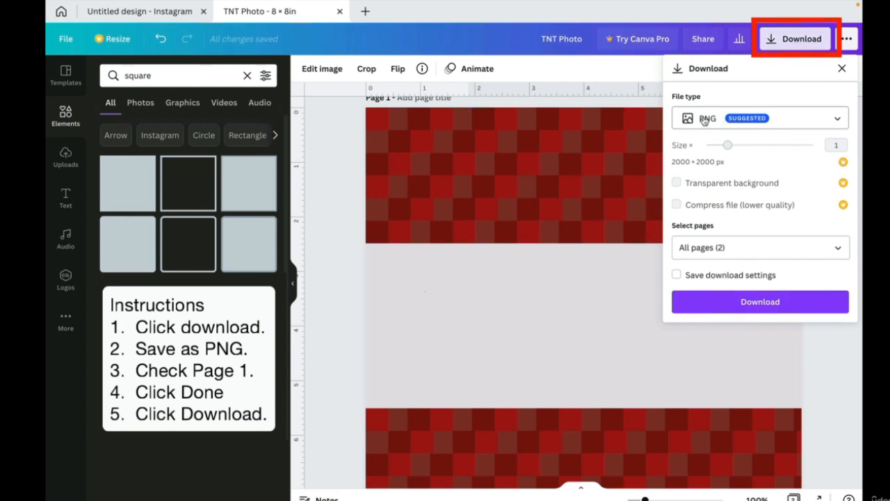
left_click(843, 250)
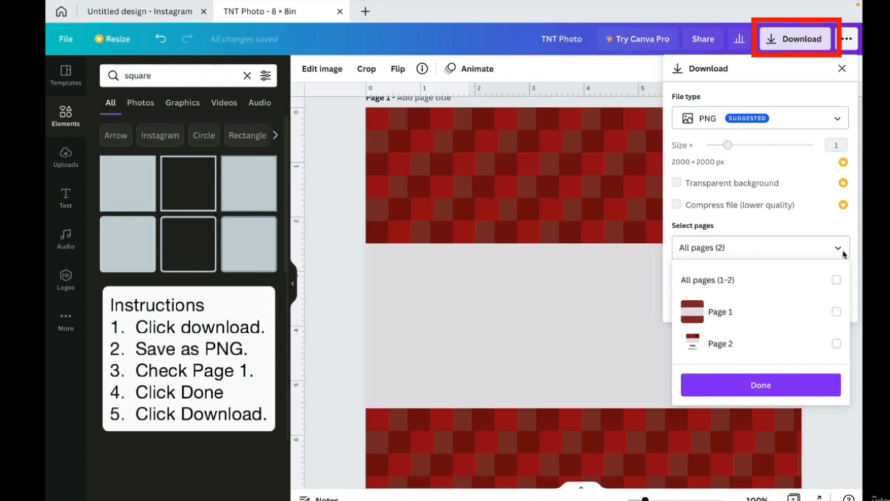
left_click(836, 312)
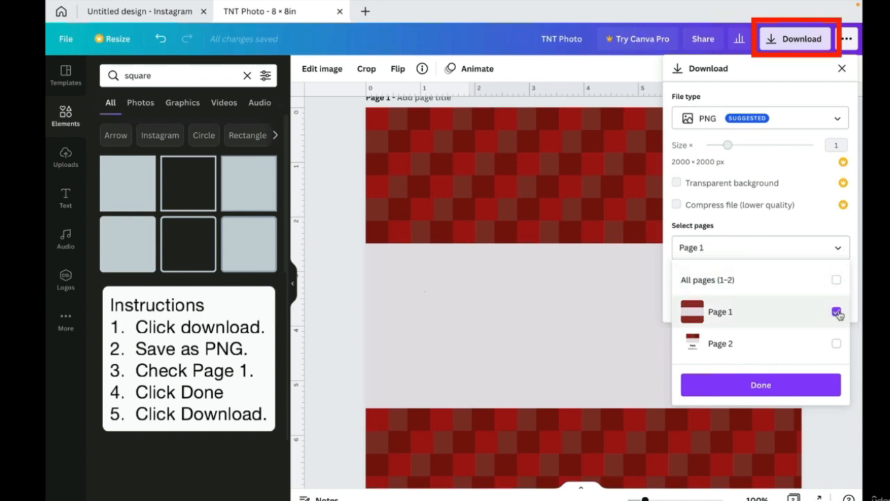
left_click(747, 388)
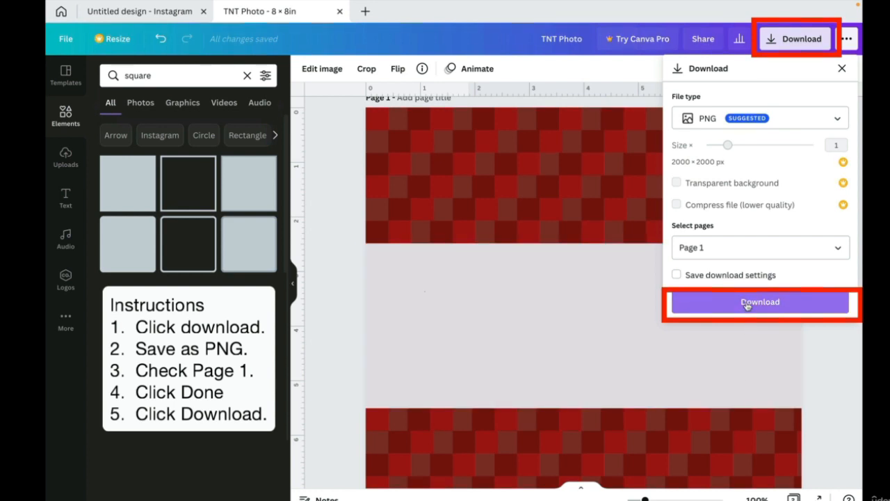
left_click(746, 303)
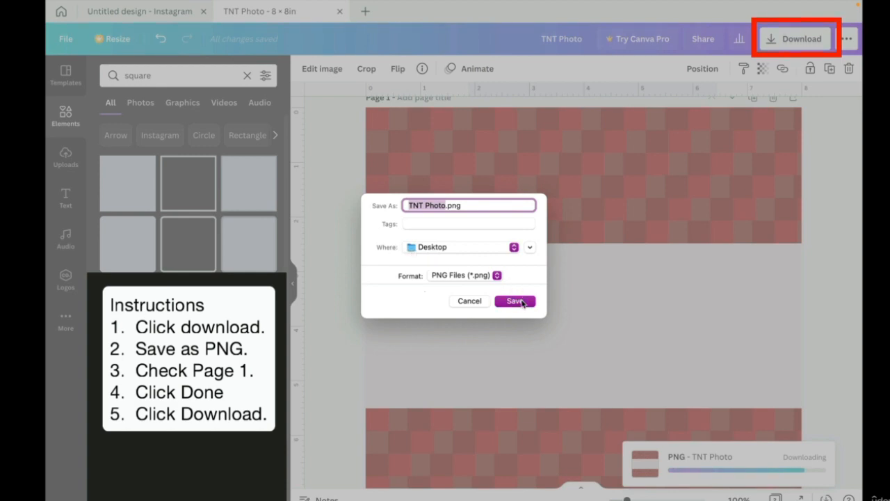
left_click(520, 302)
Add a blank third page after page 2
scroll(521, 303, "down", 10)
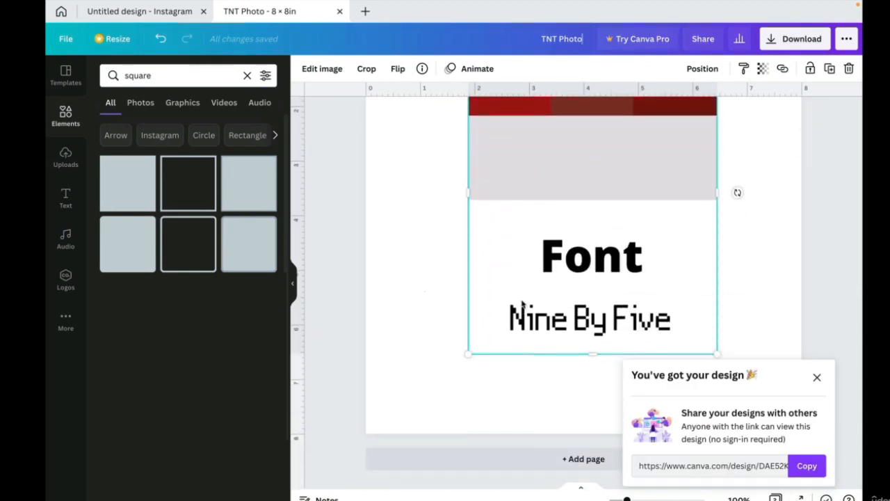
left_click(480, 458)
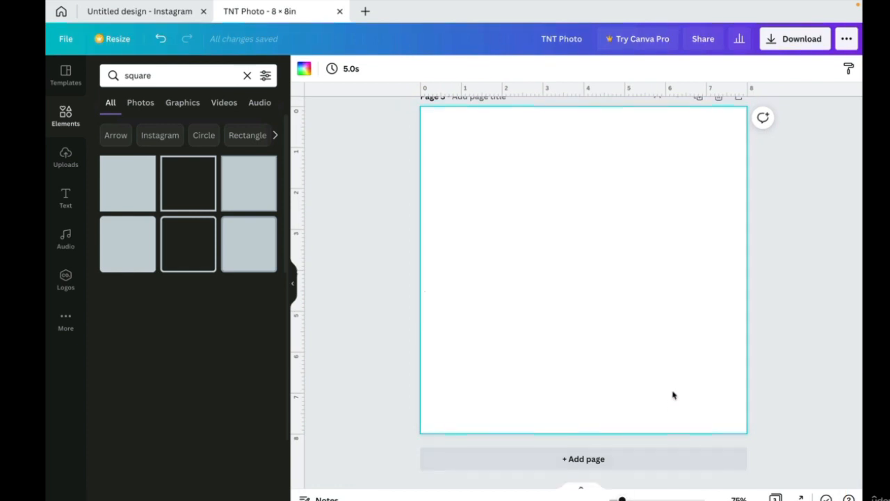
scroll(651, 379, "up", 1)
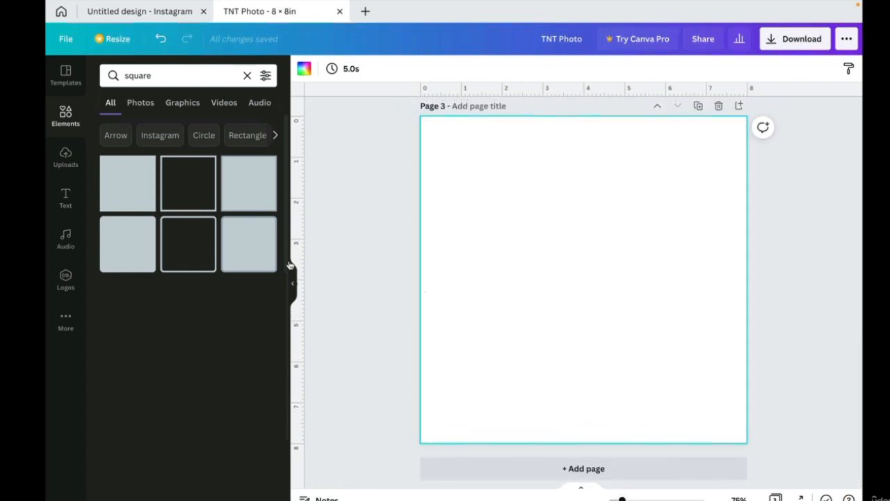
Upload TNT Photo.png from the Desktop to the media library
left_click(63, 156)
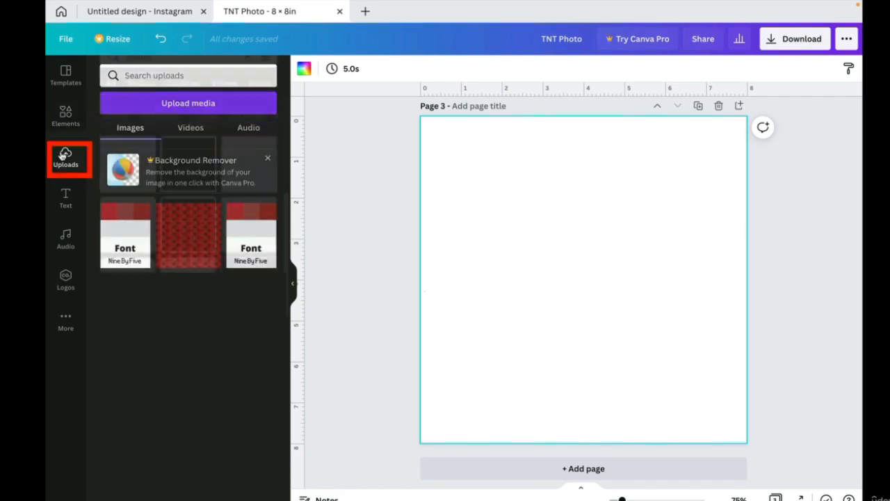
left_click(144, 111)
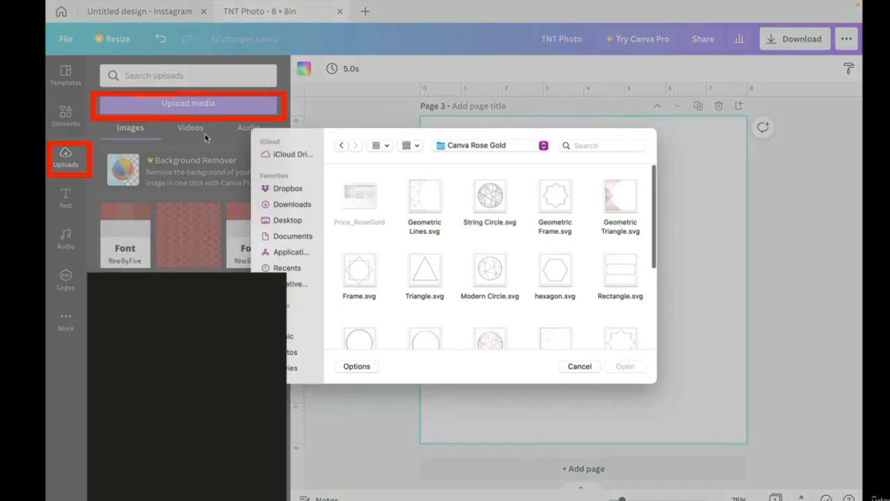
left_click(296, 220)
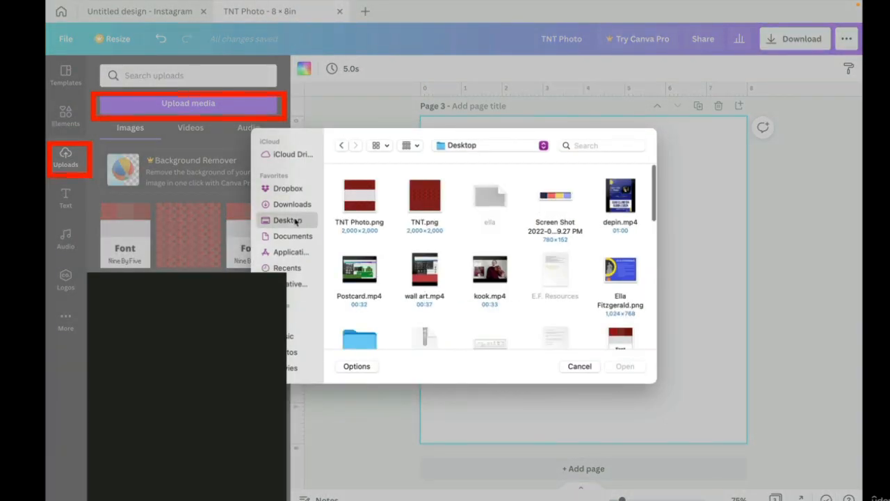
left_click(359, 204)
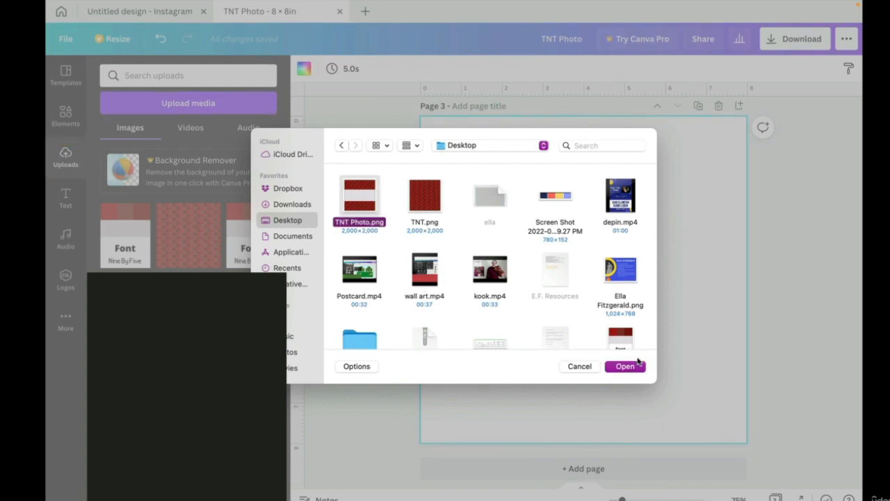
left_click(637, 365)
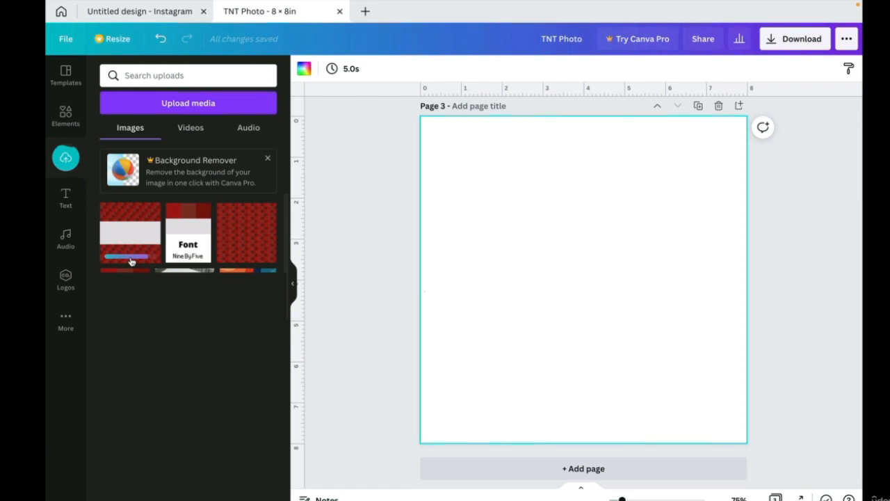
Place the uploaded TNT Photo image on page 3, align it with the upper-left page corner and enlarge it to fill the page
left_click(132, 251)
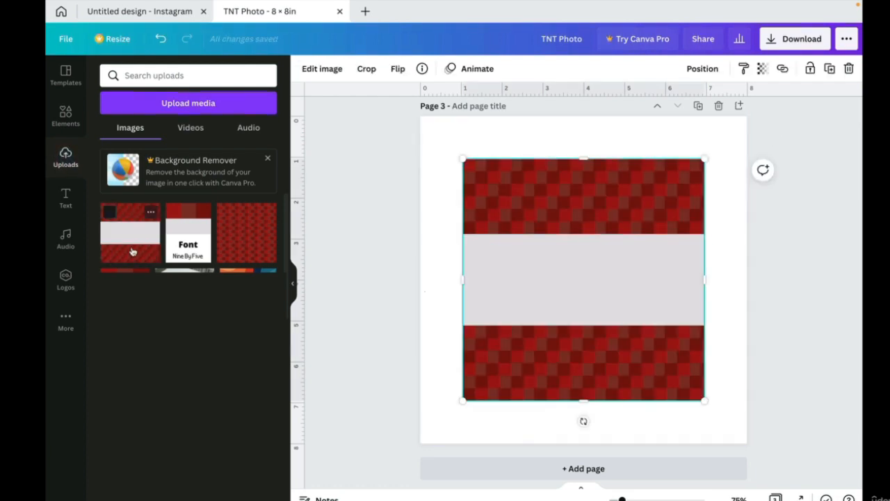
left_click_drag(578, 308, 535, 264)
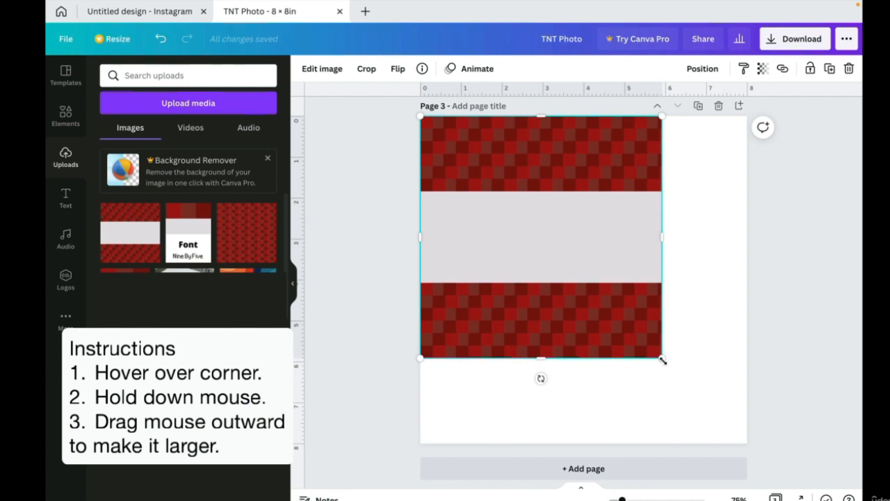
left_click_drag(663, 360, 751, 440)
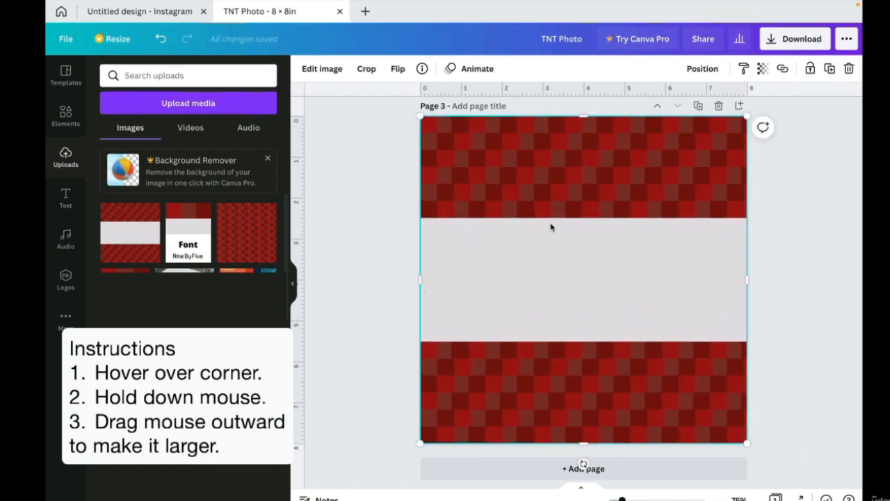
key("Escape")
Apply the Pixel style of the Pixelate effect to the TNT image on page 3, searching the effects for "pix"
left_click(628, 172)
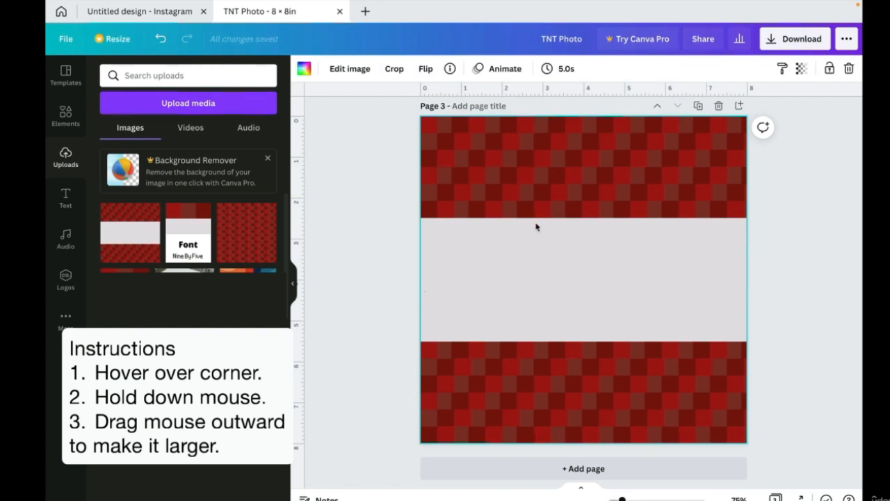
left_click(350, 73)
scroll(227, 253, "down", 3)
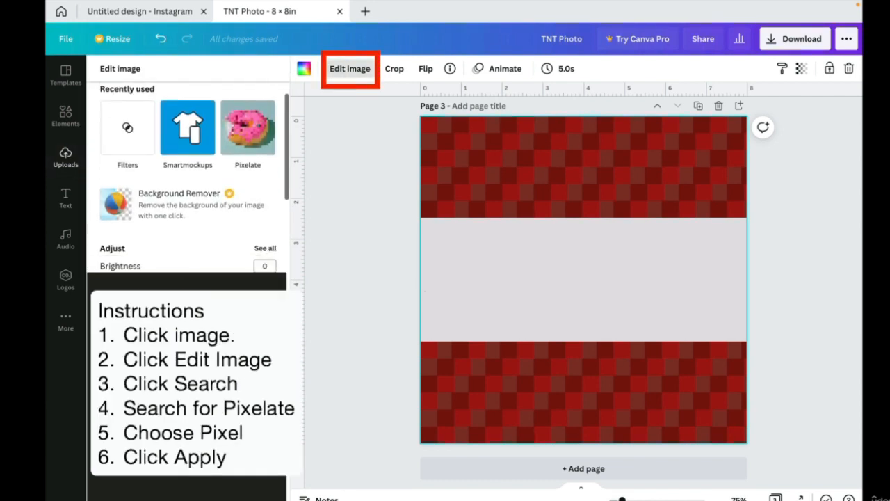
scroll(208, 208, "up", 3)
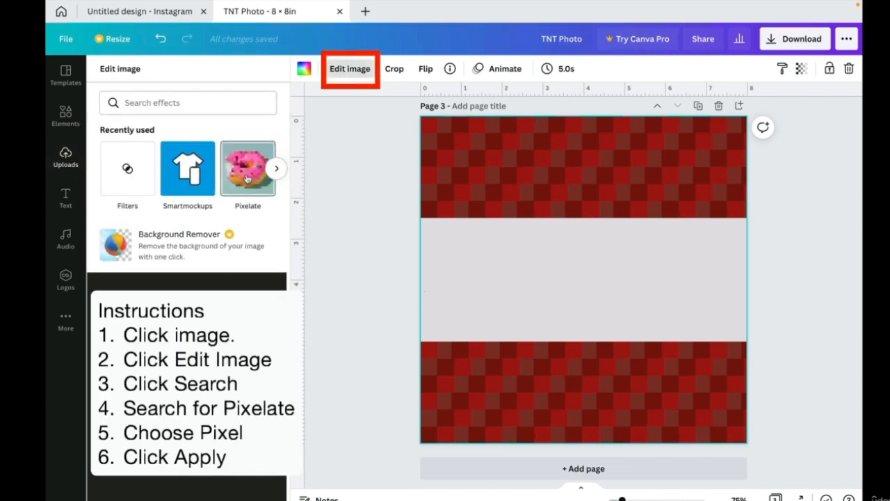
left_click(188, 103)
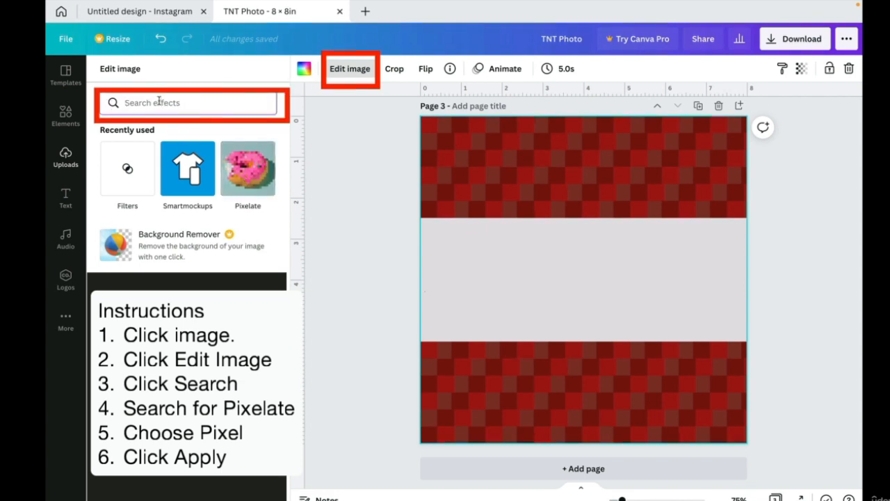
type("pix")
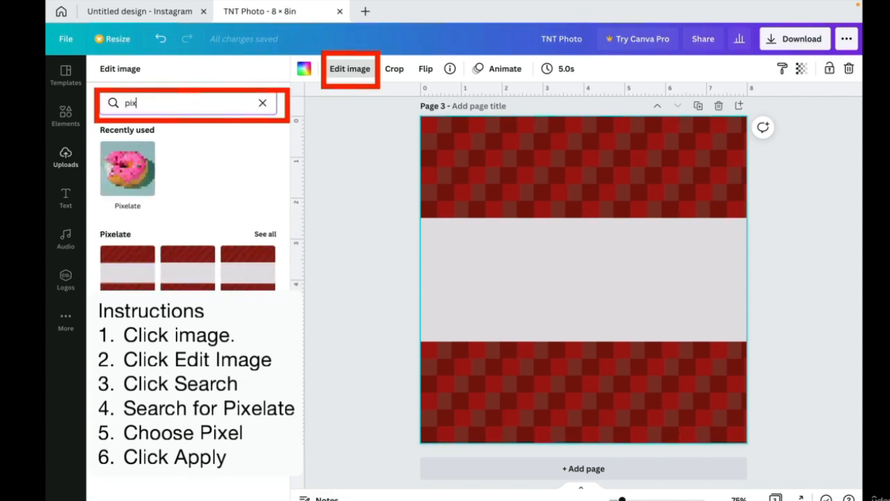
left_click(137, 168)
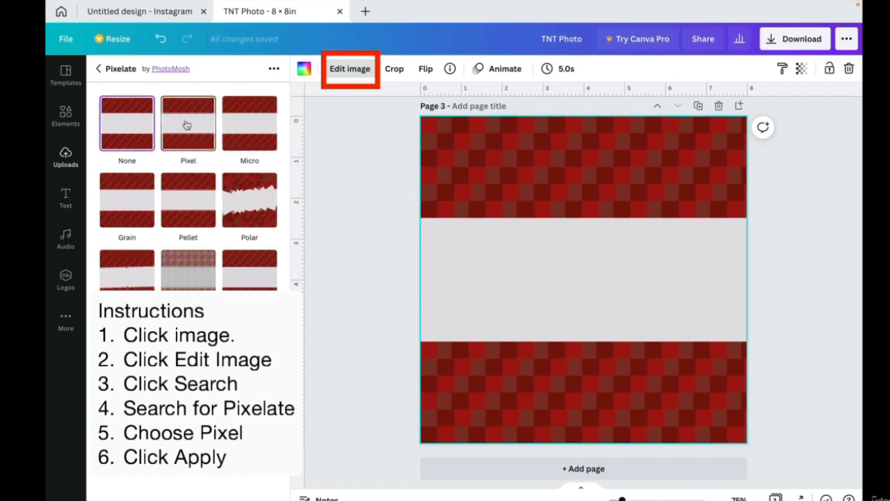
left_click(186, 125)
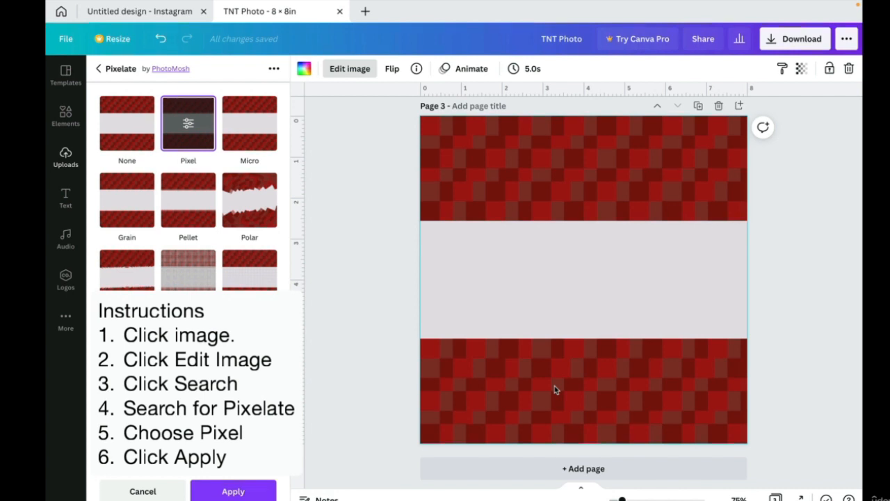
scroll(554, 389, "down", 1)
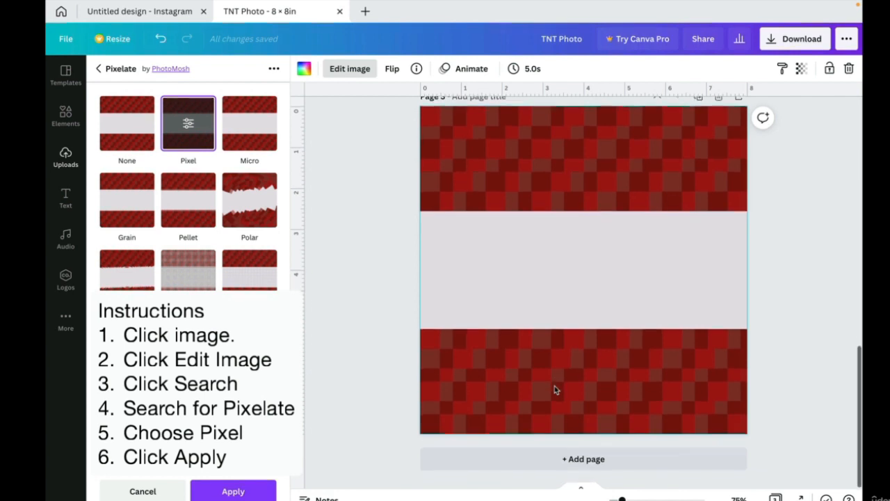
left_click(255, 488)
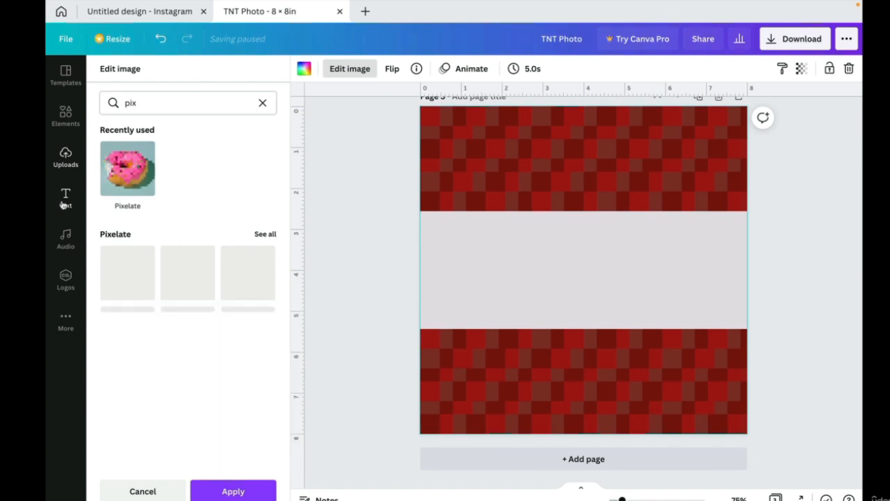
Add a heading to page 3, set it to uppercase and replace its text with "TNT"
left_click(64, 201)
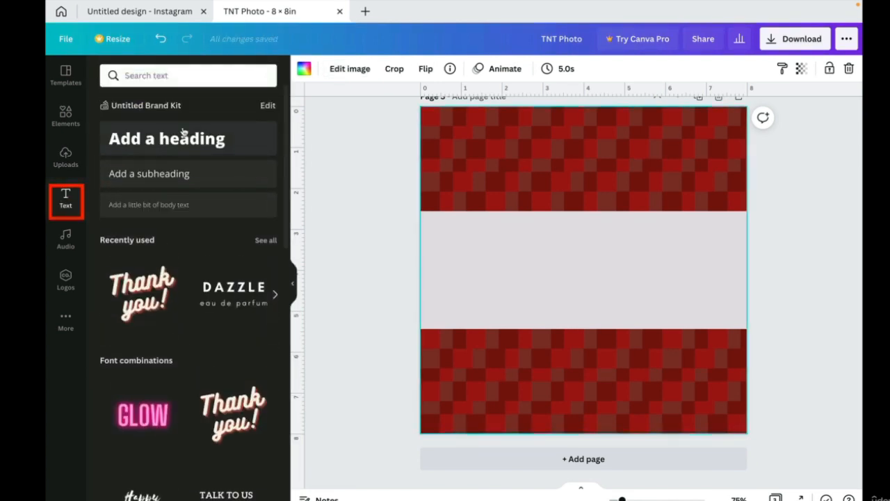
left_click(184, 142)
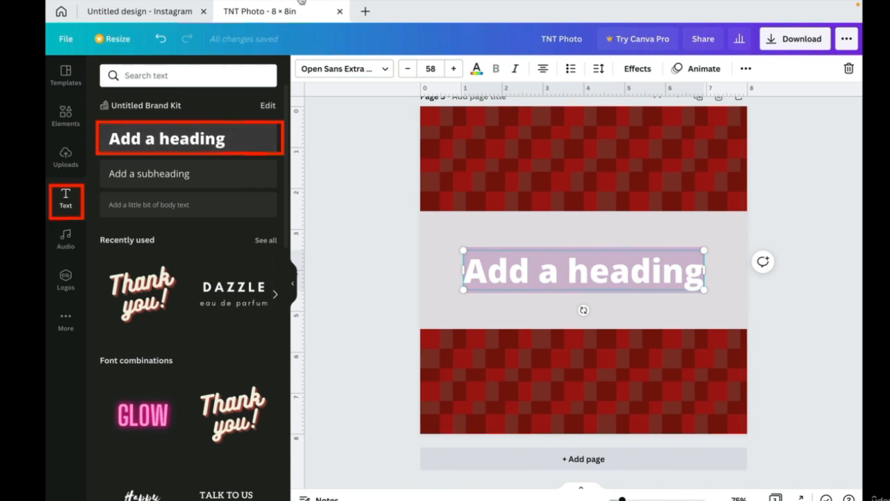
left_click(746, 72)
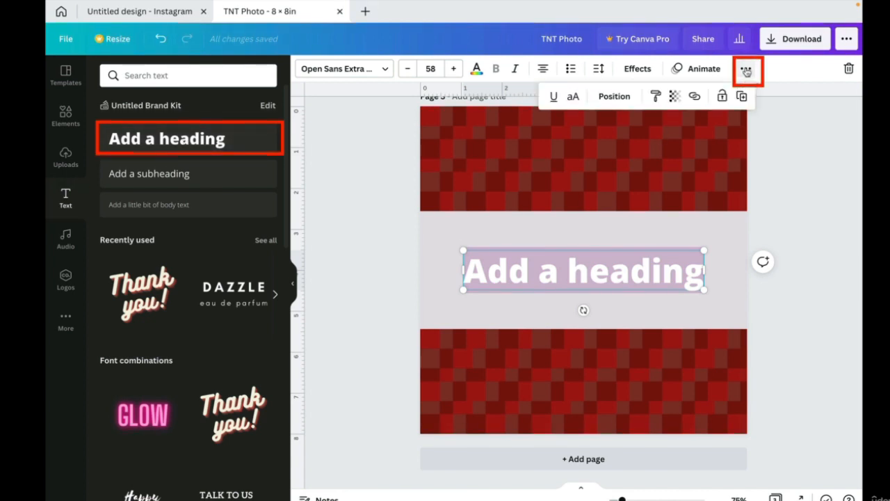
left_click(572, 101)
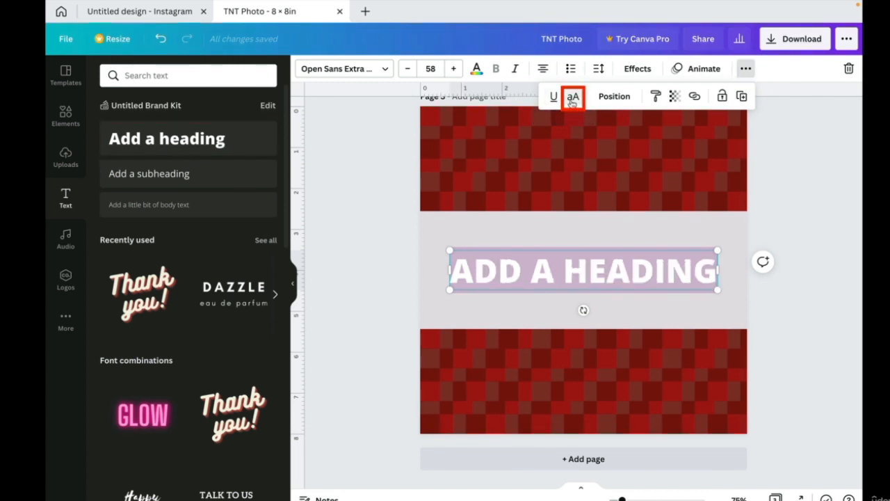
left_click(563, 276)
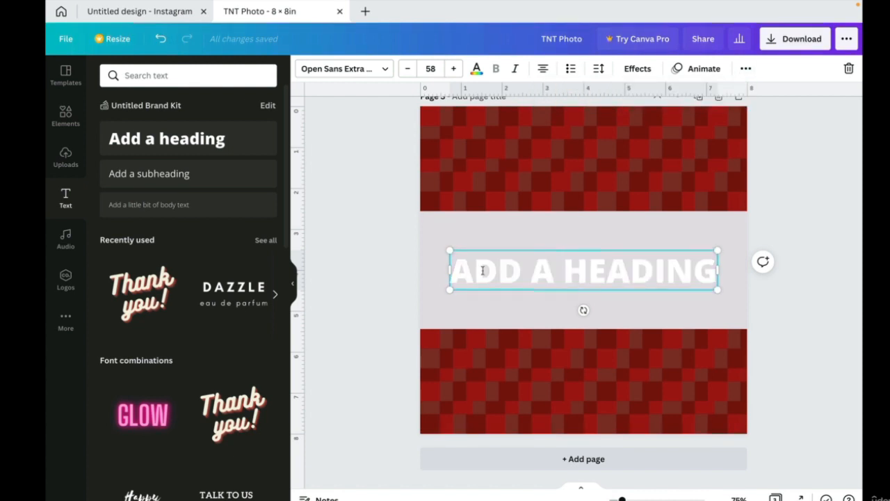
left_click_drag(452, 268, 711, 271)
key("BackSpace")
type("TNT")
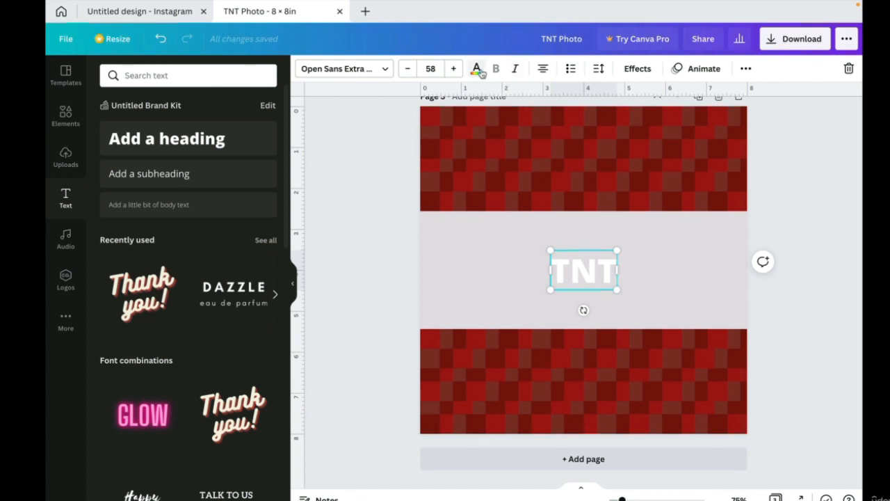
Set the TNT heading's text color to black from the default colors
left_click(478, 71)
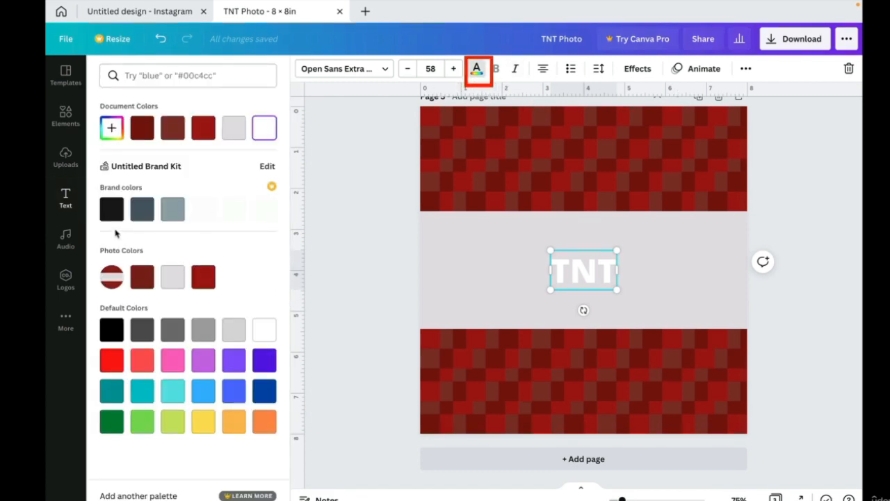
left_click(110, 331)
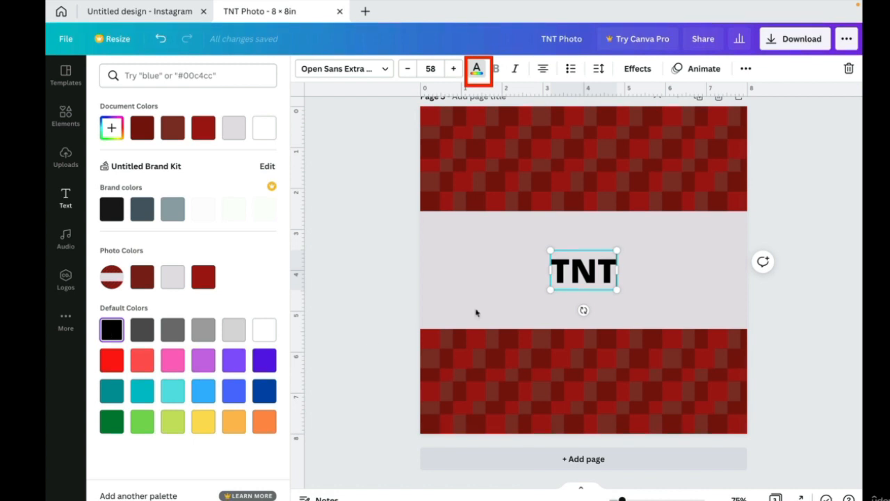
key("Escape")
Check the font reference on page 2 and change the TNT heading's font to Nine by Five
scroll(671, 301, "up", 4)
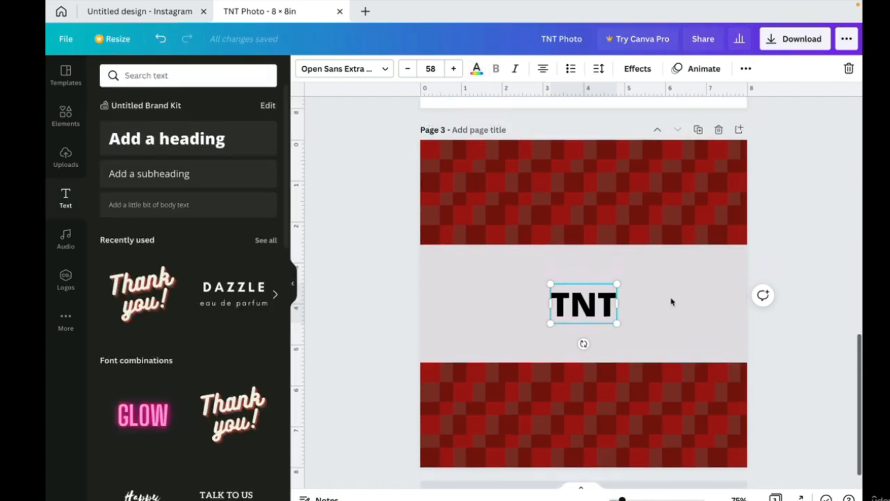
scroll(671, 301, "up", 3)
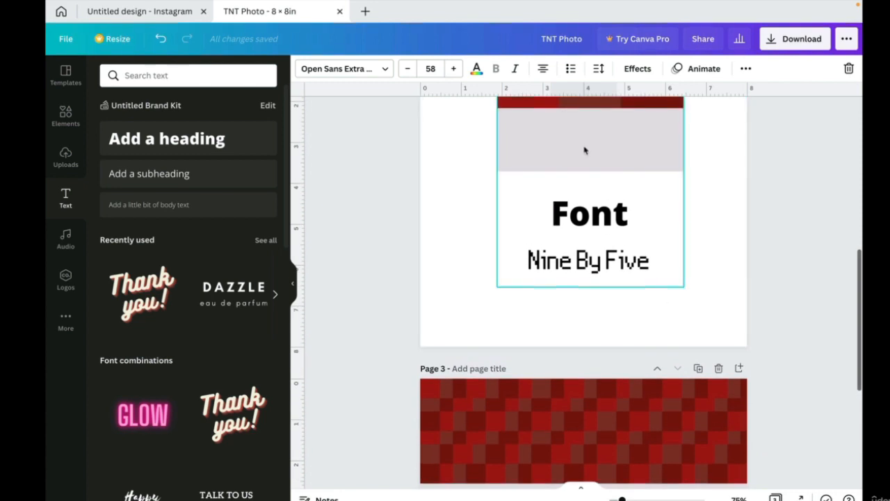
scroll(588, 167, "up", 2)
scroll(585, 174, "up", 2)
scroll(585, 173, "down", 1)
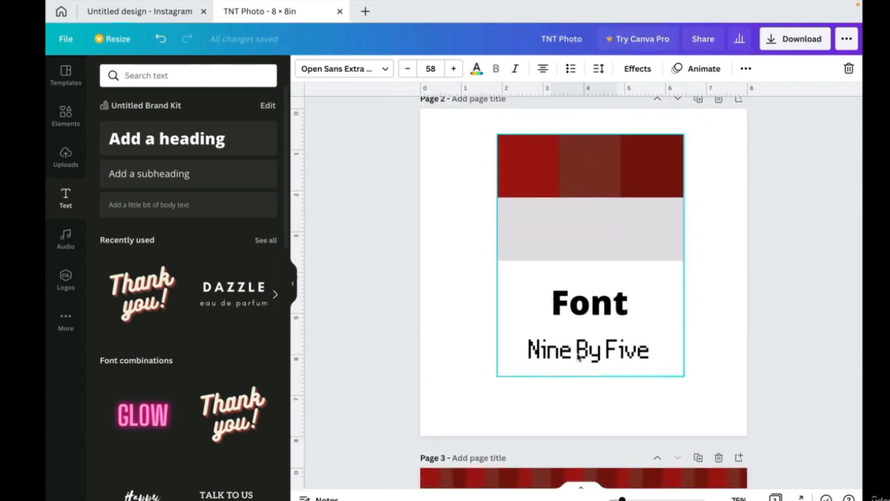
scroll(647, 359, "down", 2)
scroll(647, 360, "down", 4)
left_click(587, 268)
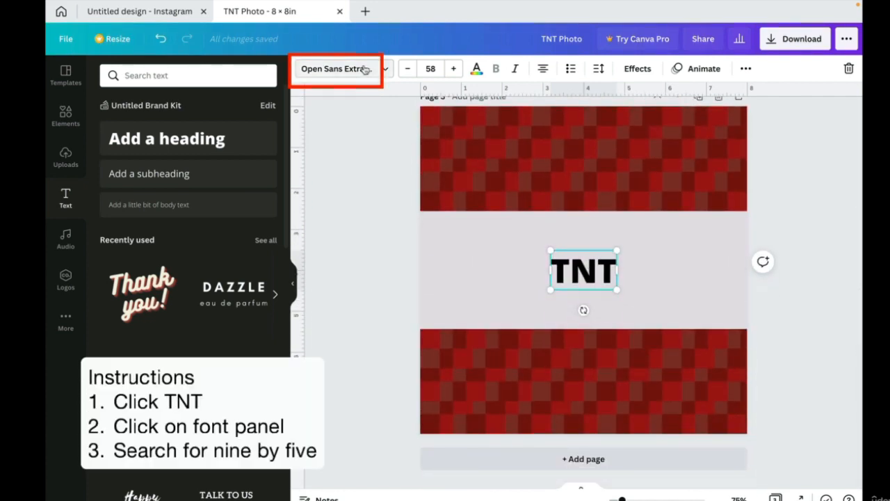
left_click(387, 72)
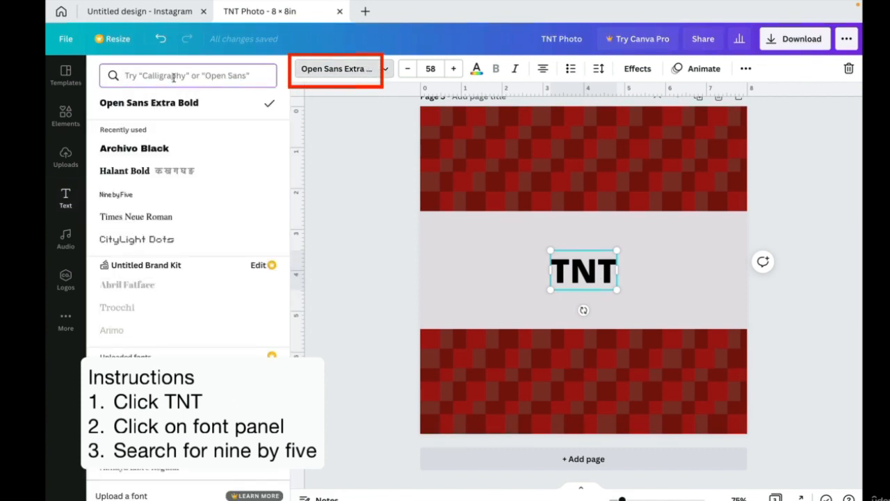
type("nine")
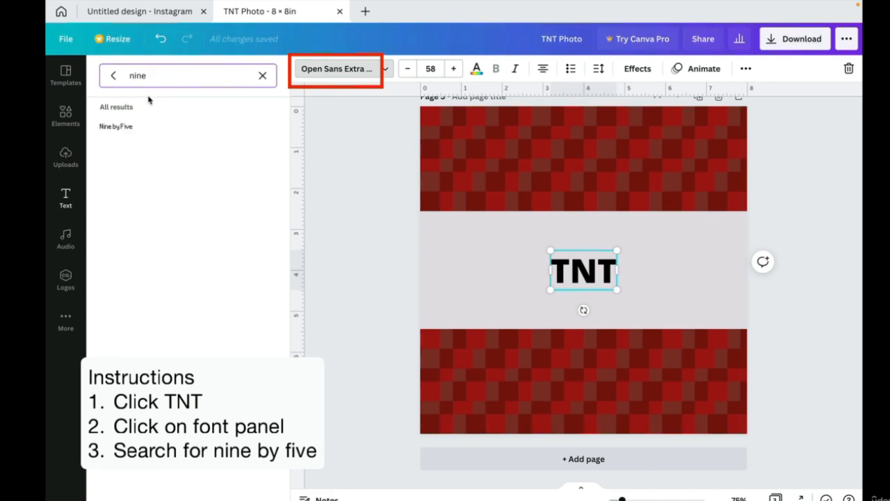
left_click(131, 130)
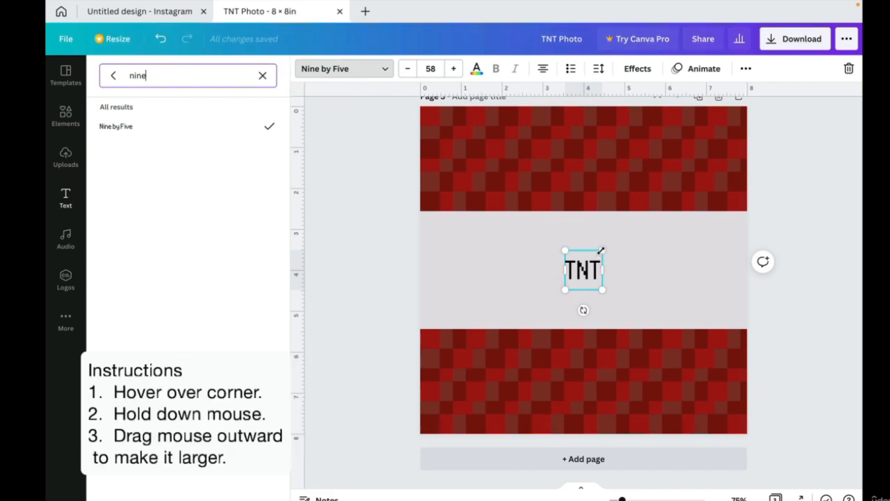
Enlarge the TNT text to about size 239 and move it to the middle of the light gray band
left_click_drag(603, 248, 719, 128)
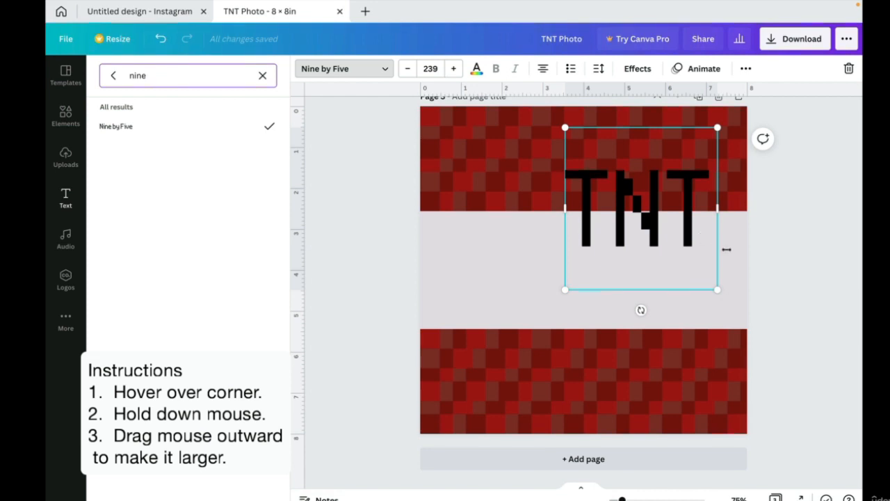
left_click(634, 242)
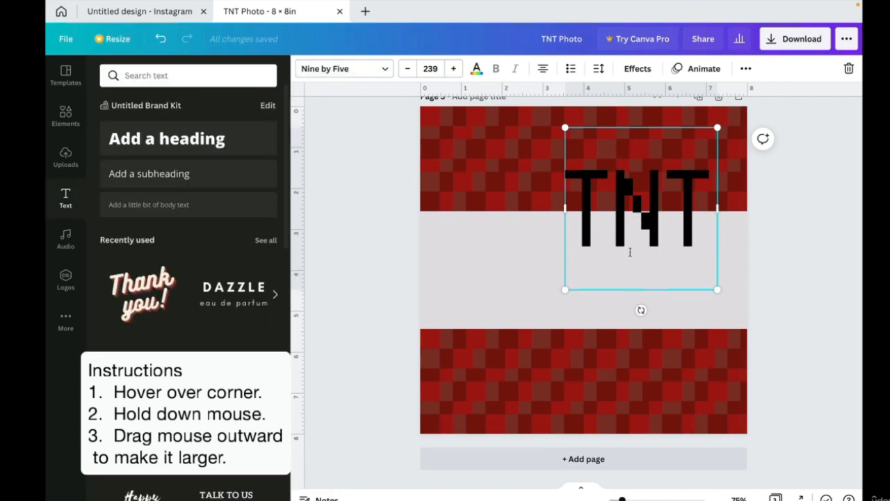
left_click(741, 314)
left_click_drag(676, 239, 616, 296)
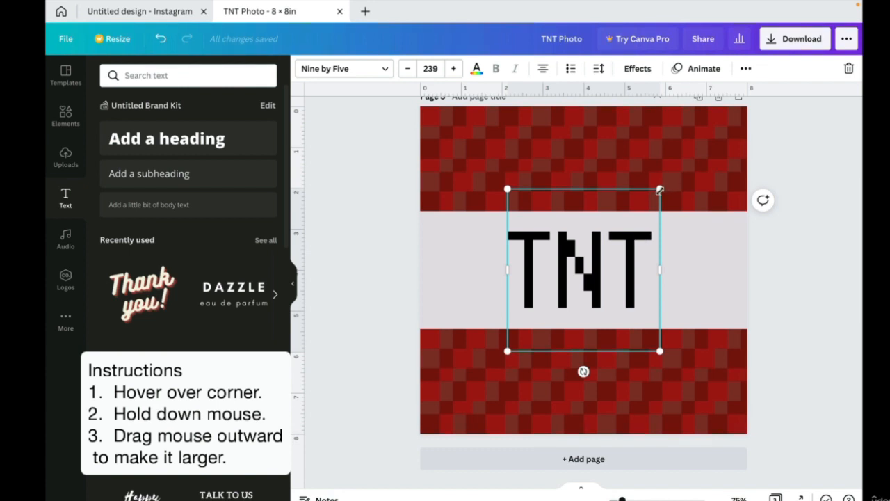
Enlarge the TNT text further to about size 267 and reposition it within the light gray band
left_click_drag(660, 189, 677, 169)
left_click(717, 283)
mouse_move(649, 277)
left_mouse_down()
mouse_move(640, 274)
mouse_move(638, 286)
left_mouse_up()
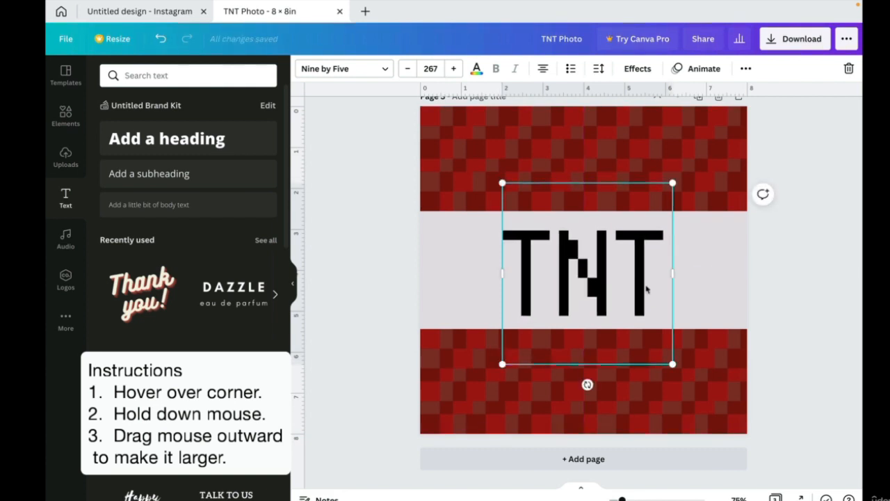
left_click(834, 378)
scroll(644, 289, "up", 1)
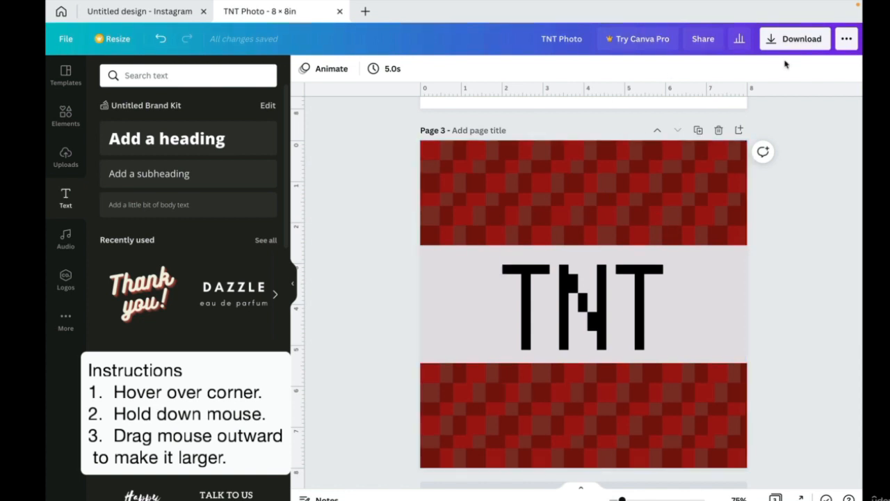
Rename the design as "TNT final"
left_click(584, 38)
key("BackSpace")
key("BackSpace")
key("BackSpace")
key("BackSpace")
key("BackSpace")
type("final")
Configure the download as PDF Standard with only page 3 selected
left_click(790, 43)
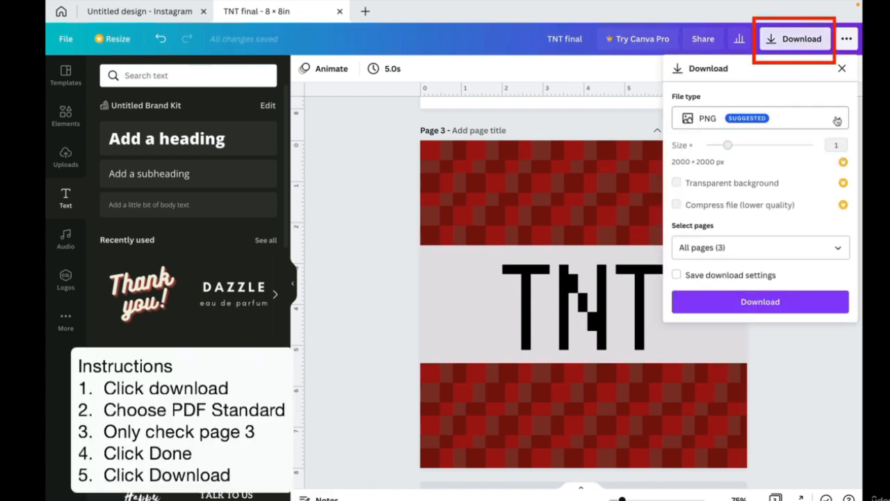
left_click(791, 116)
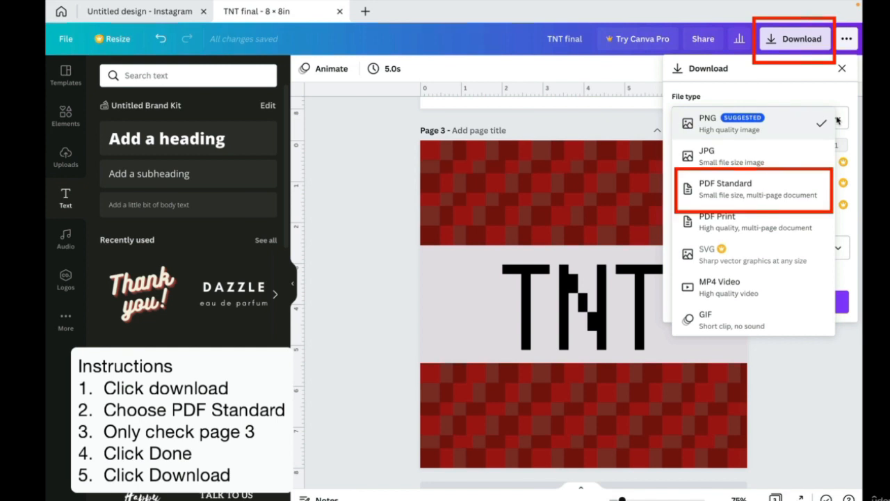
left_click(776, 197)
left_click(768, 161)
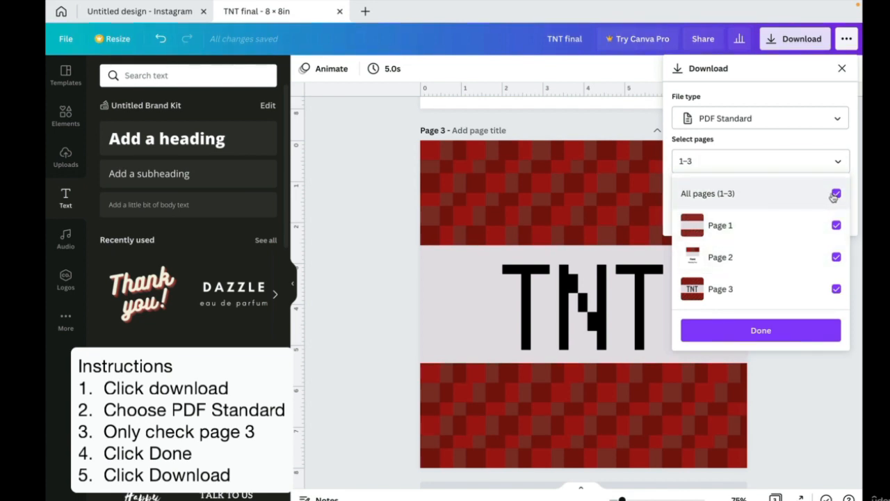
left_click(835, 194)
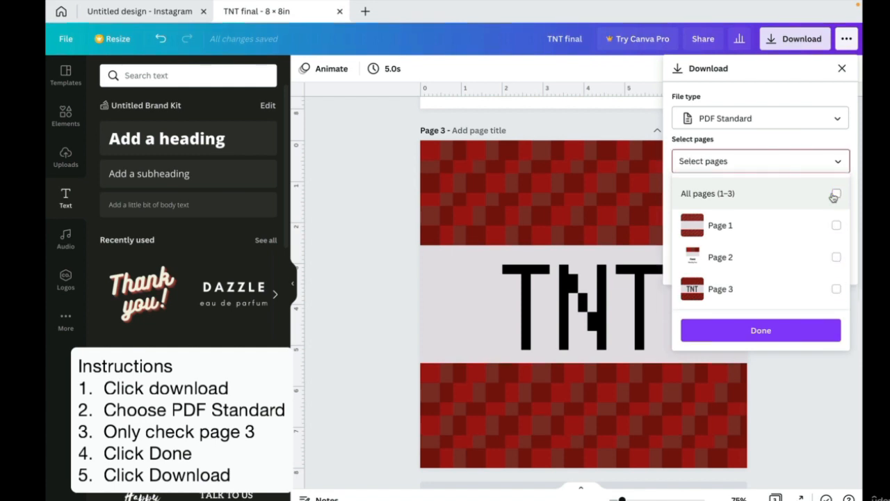
left_click(836, 290)
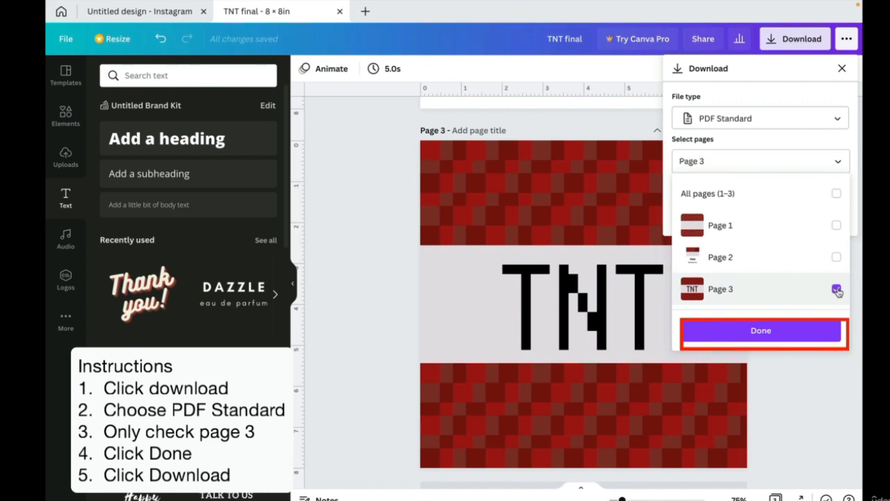
left_click(780, 335)
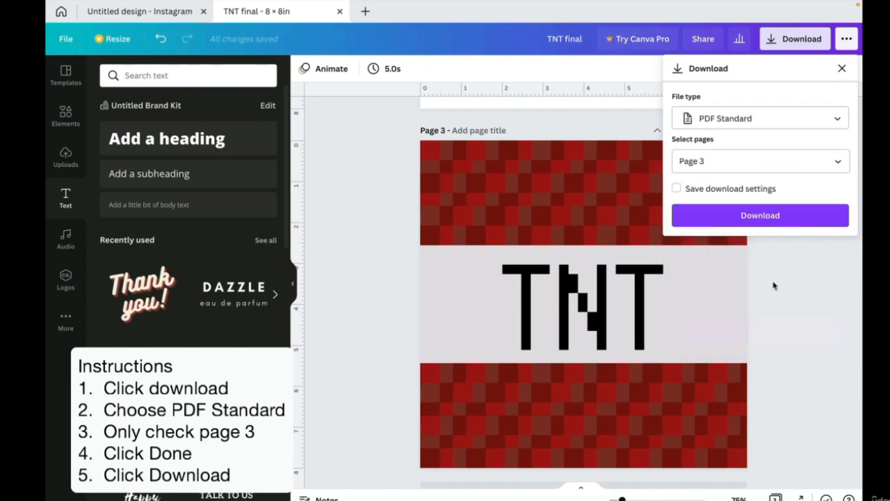
Download page 3 as a PDF and save it as "TNT final.pdf" on the Desktop
left_click(775, 225)
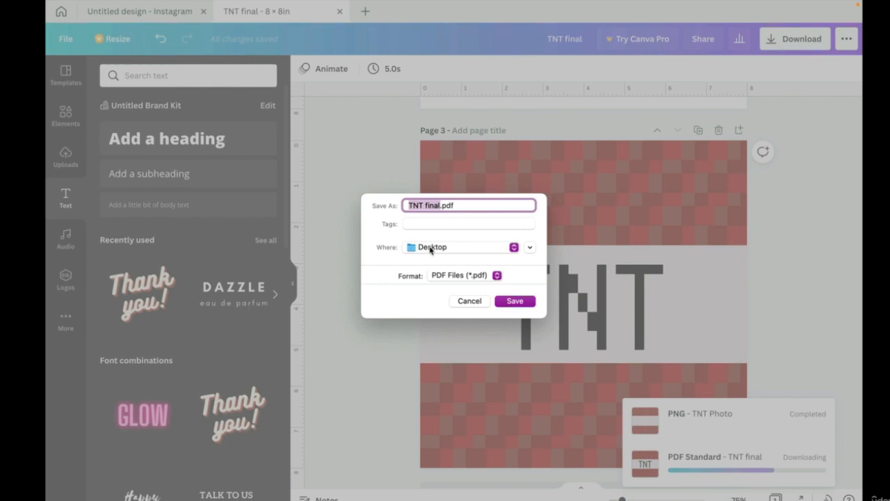
left_click(522, 306)
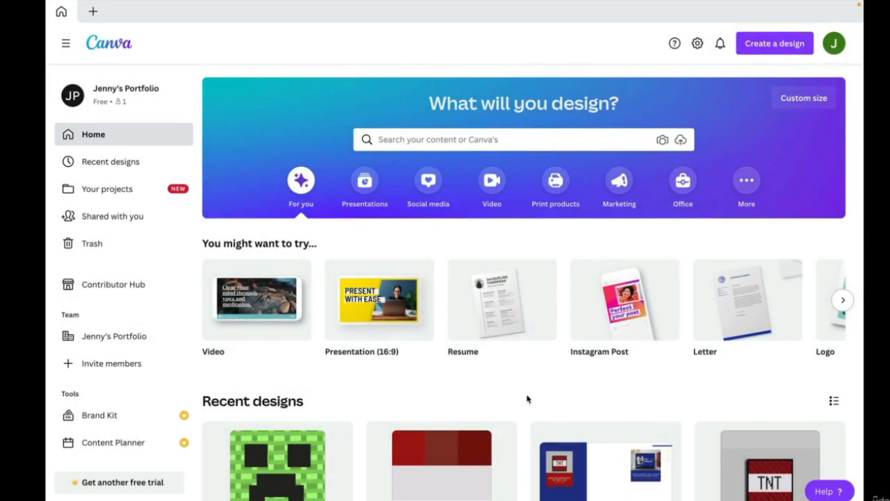
Create a new custom-size design measuring 8 × 8 in
left_click(803, 99)
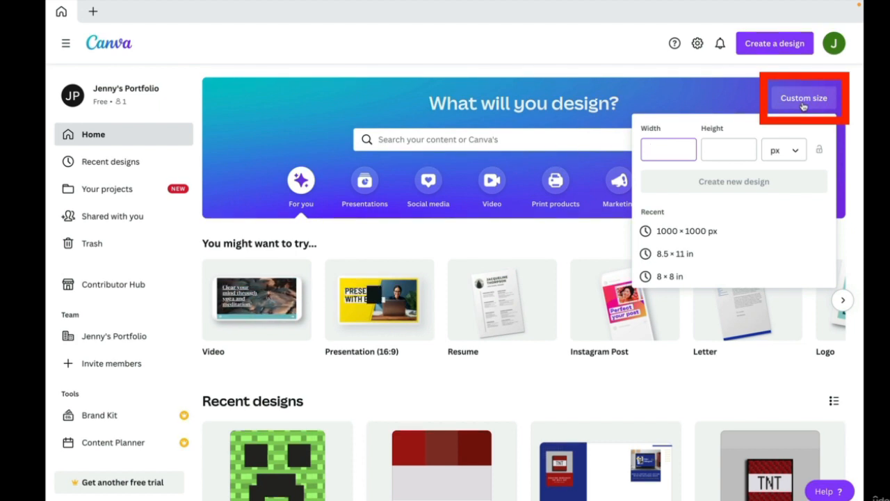
left_click(785, 152)
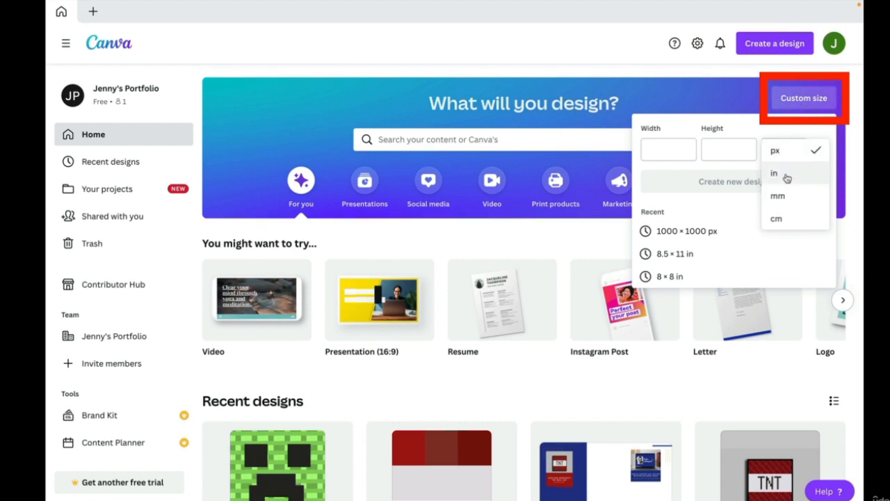
left_click(788, 175)
left_click(684, 151)
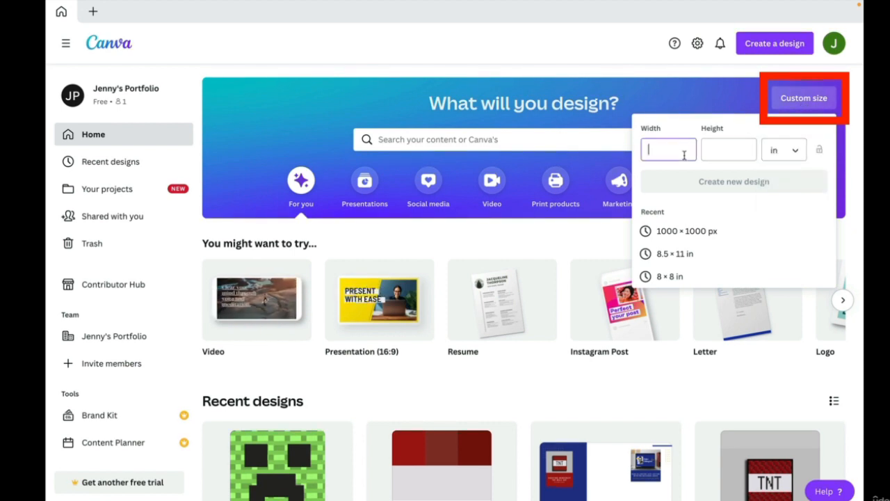
type("8")
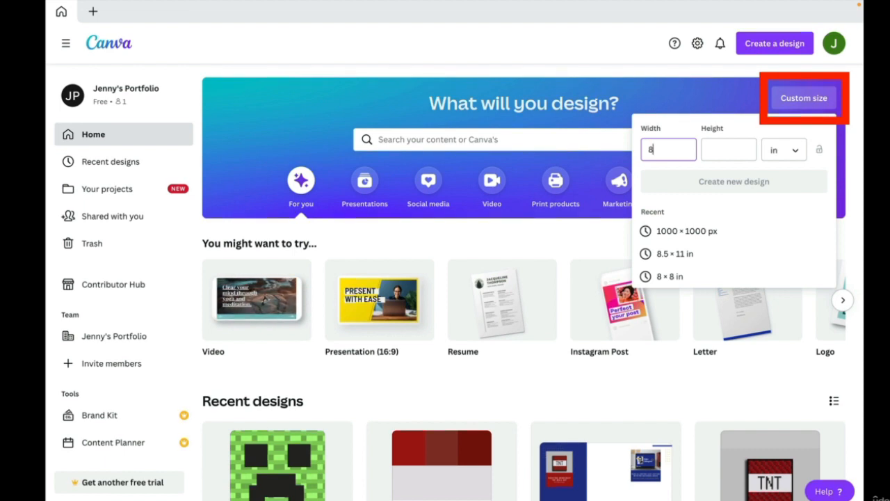
left_click(716, 152)
type("8")
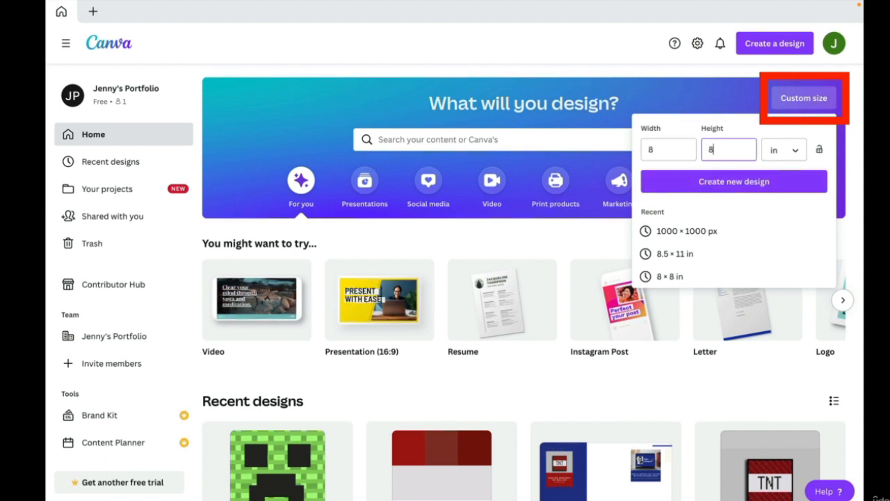
left_click(725, 181)
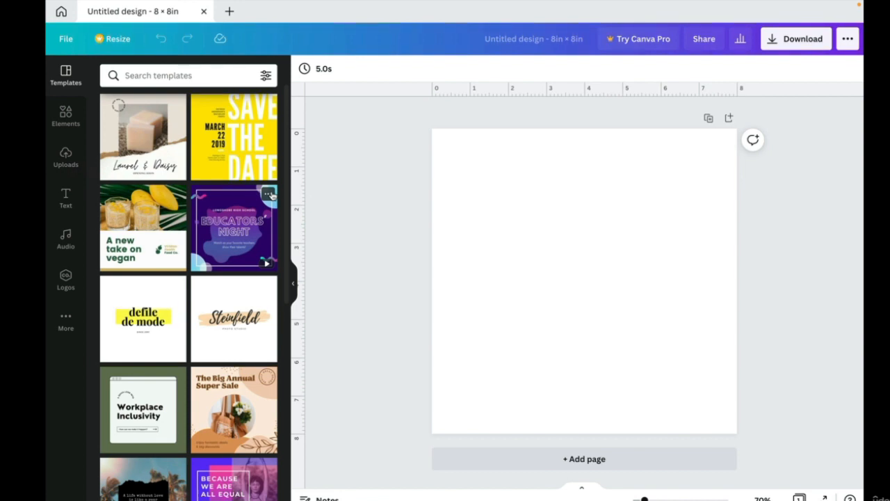
Upload "Creeper Resource.png" from the Desktop to the media library
left_click(64, 165)
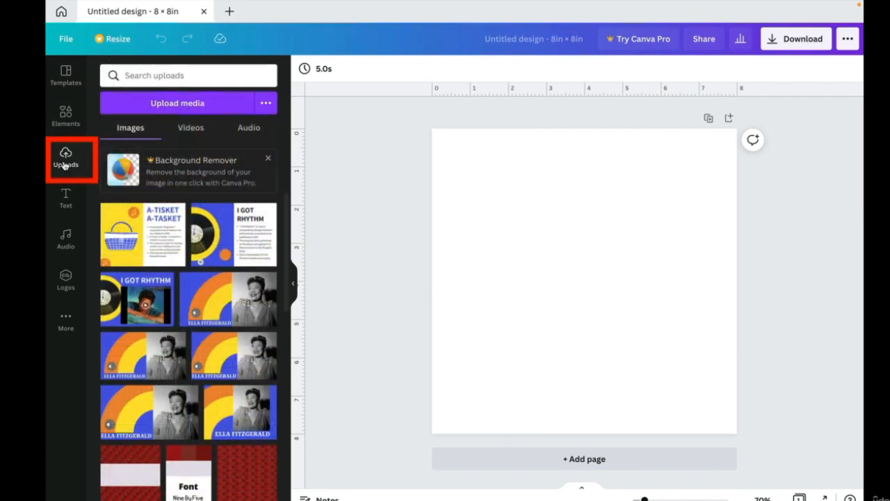
left_click(147, 104)
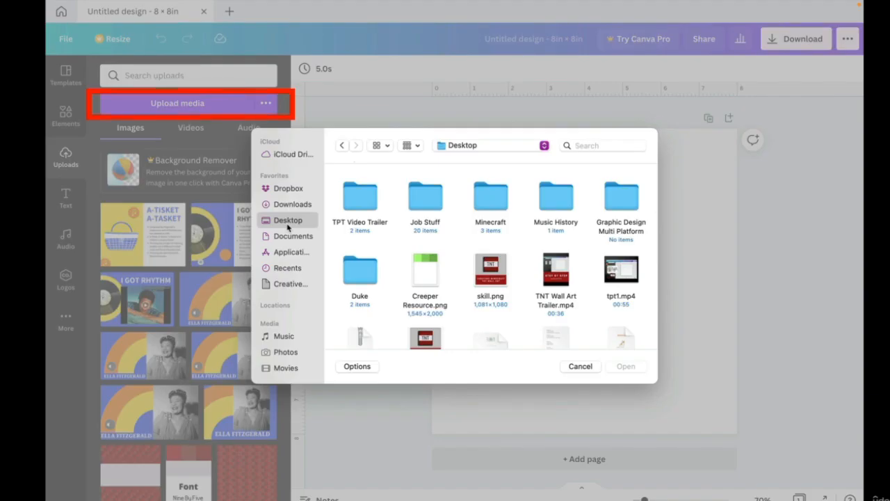
left_click(419, 266)
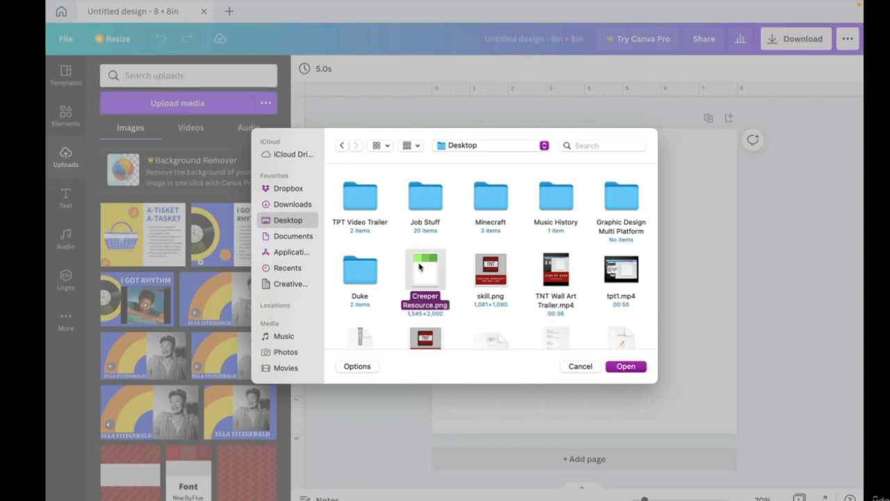
left_click(625, 366)
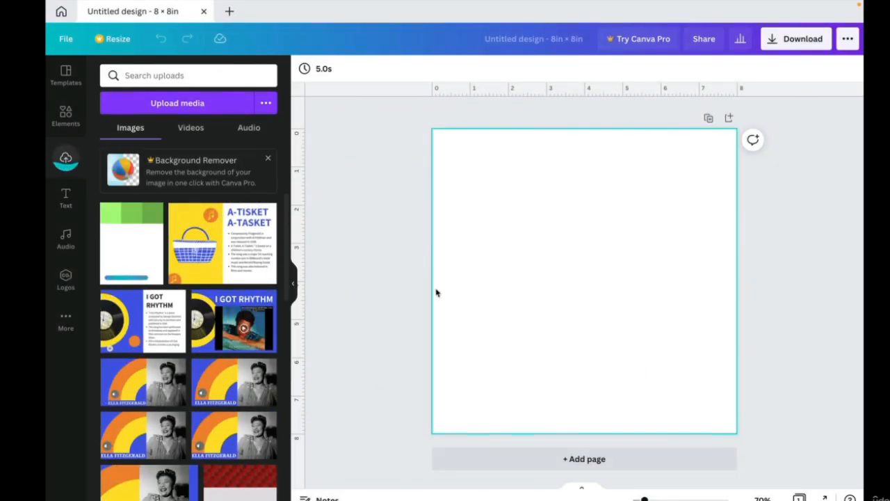
Add the Creeper Resource image to the page and move its green swatches to the lower-right part of the page
left_click(132, 281)
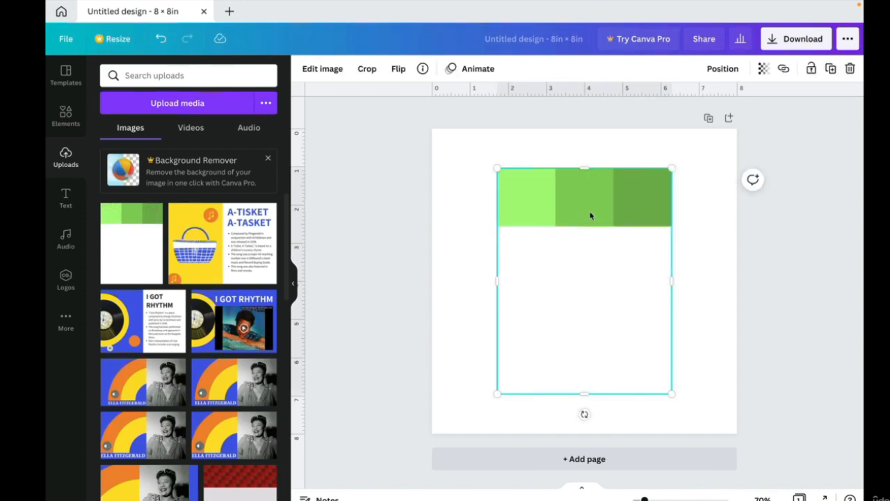
left_click_drag(591, 216, 640, 376)
left_click(537, 383)
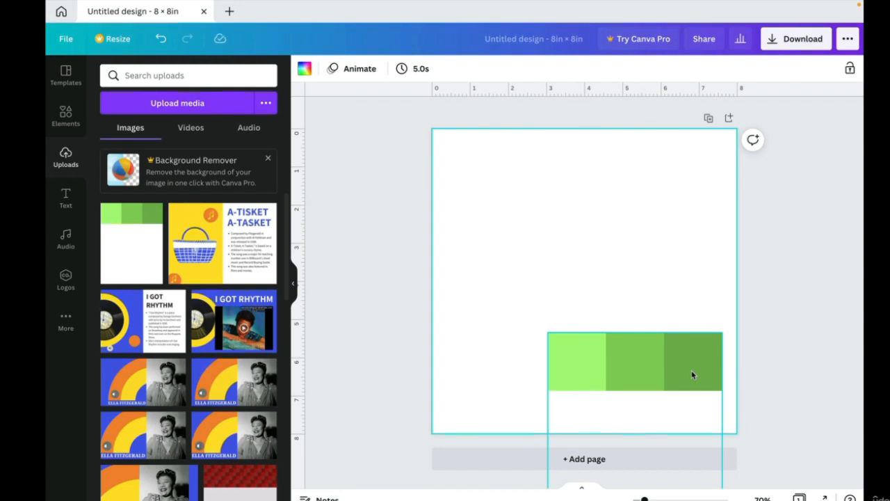
left_click_drag(691, 374, 702, 379)
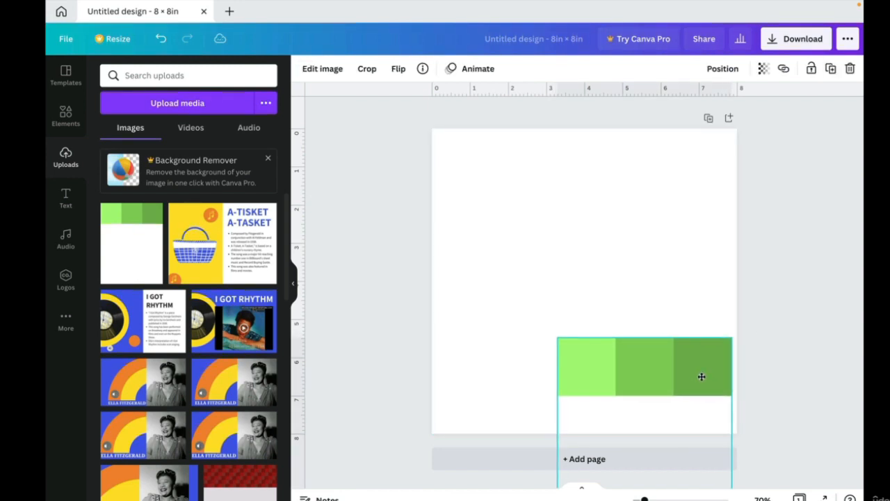
Search the elements for "square", add the plain gray square and move it to the upper-left area of the page
left_click(61, 130)
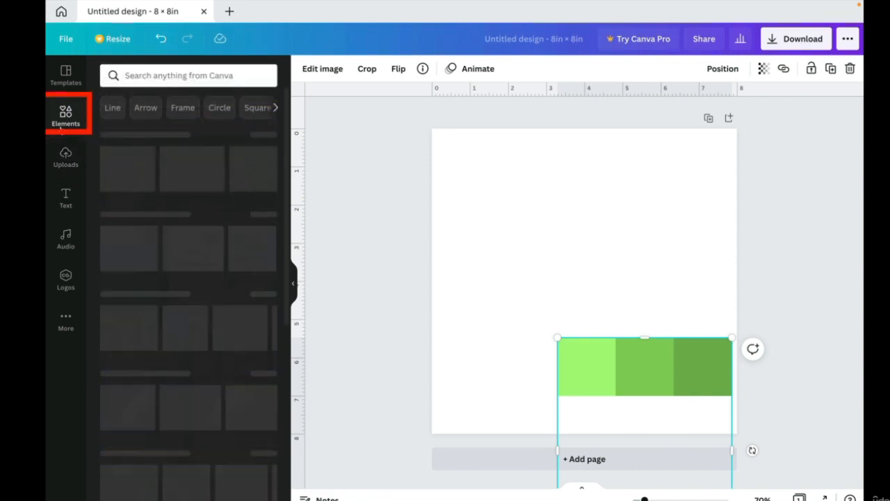
left_click(143, 78)
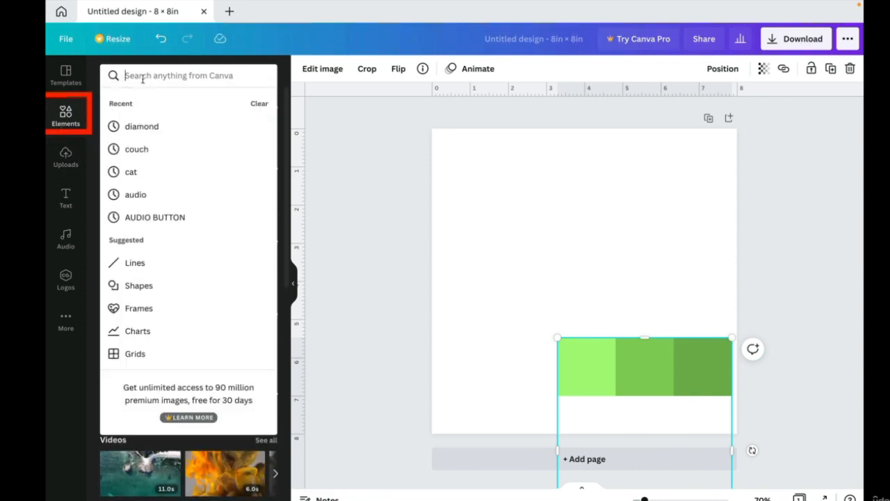
type("sq")
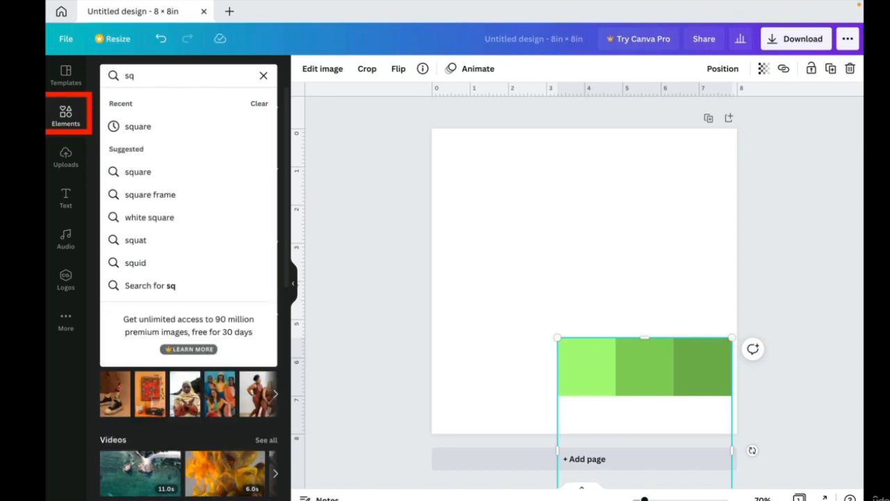
type("uare")
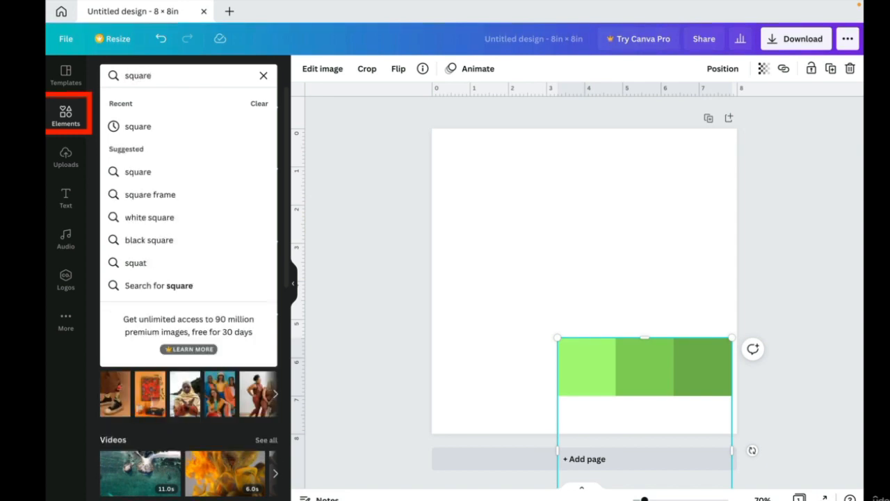
left_click(136, 125)
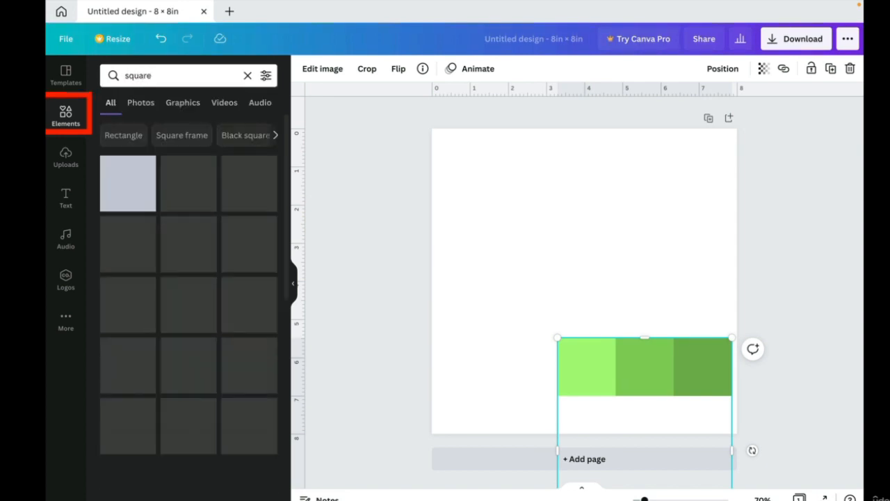
left_click(119, 180)
left_click_drag(527, 304, 491, 267)
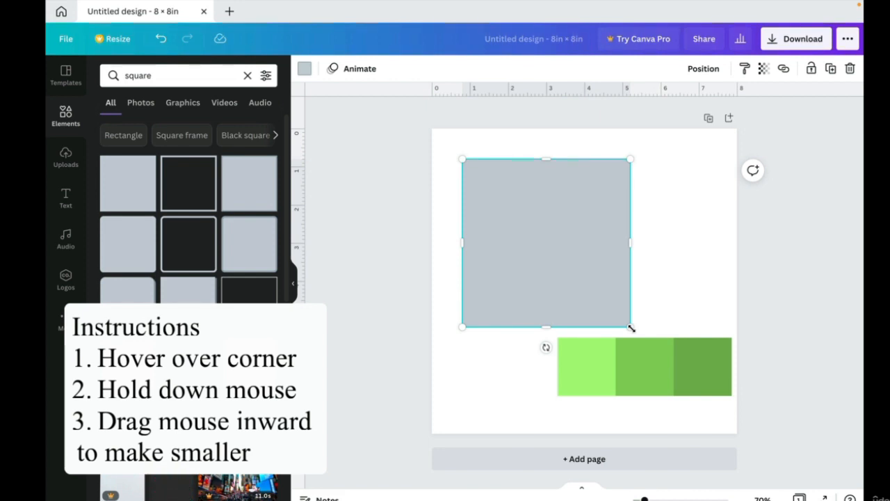
Shrink the gray square to about 0.4 in wide and place it in the page's upper-left corner
left_click_drag(631, 328, 474, 179)
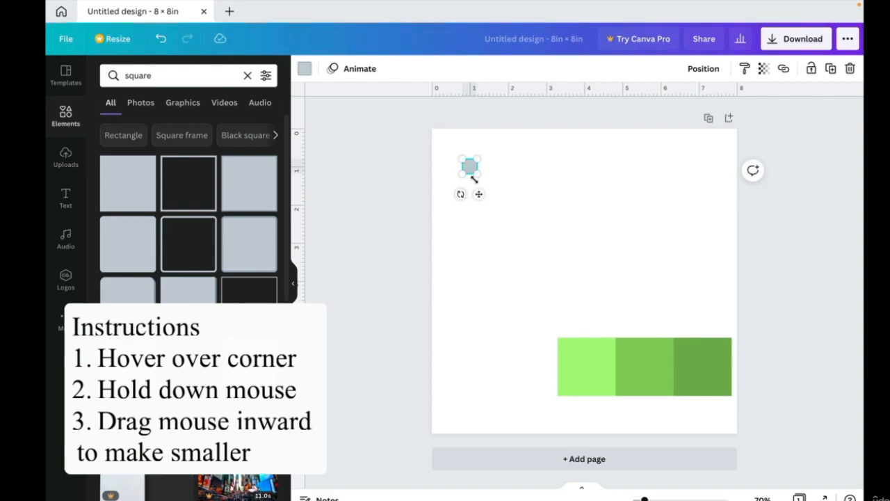
left_click(553, 209)
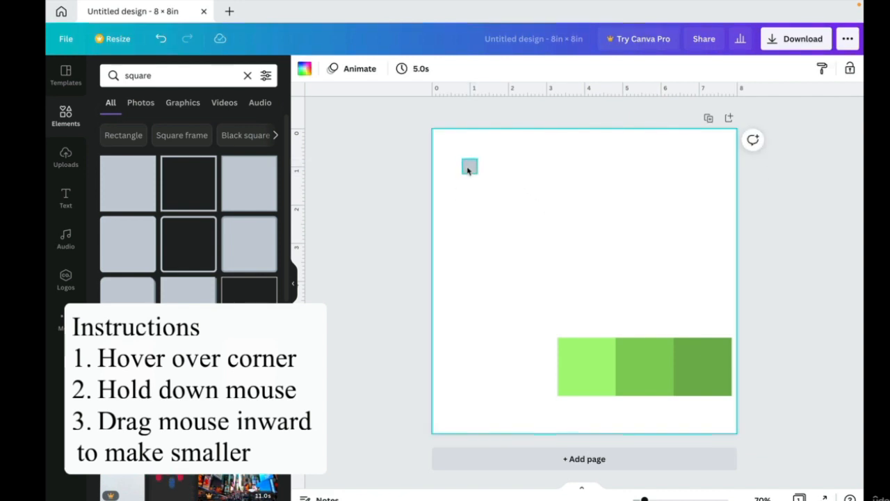
left_click_drag(468, 169, 437, 136)
left_click(477, 198)
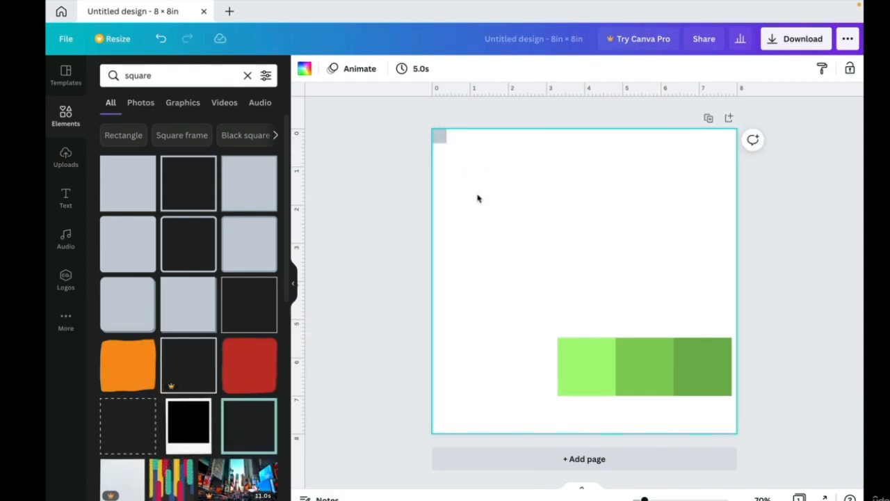
Recolor the small corner square to the lightest green swatch, #ADFA80, by sampling it with the eyedropper
left_click(438, 138)
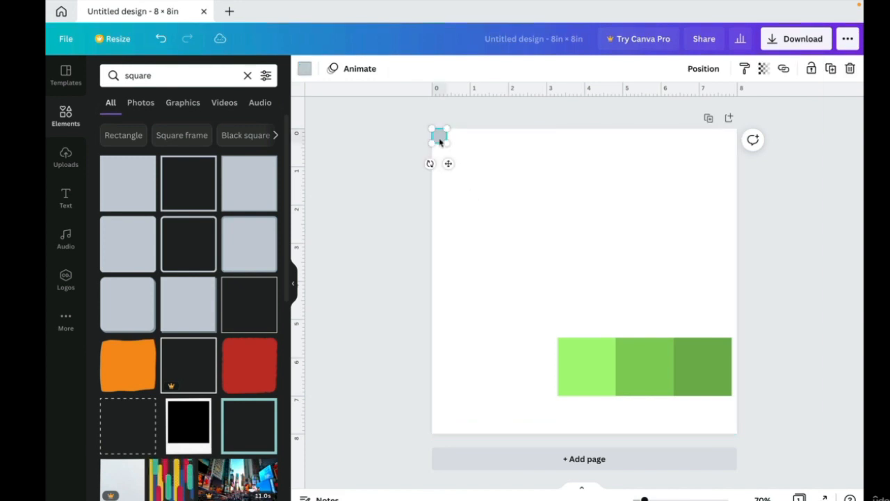
left_click(304, 71)
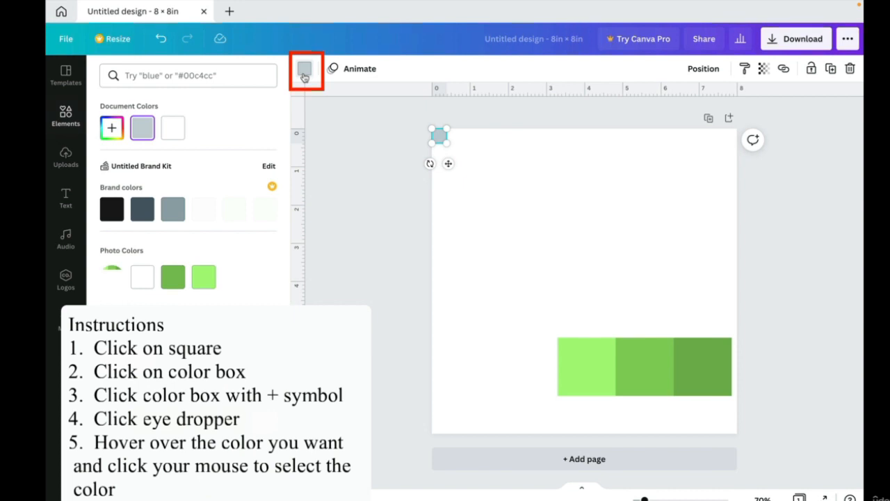
left_click(111, 130)
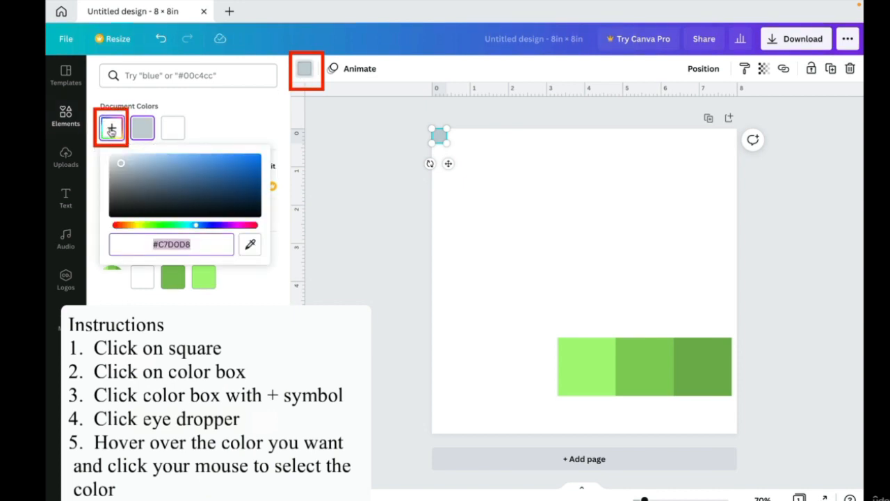
left_click(251, 244)
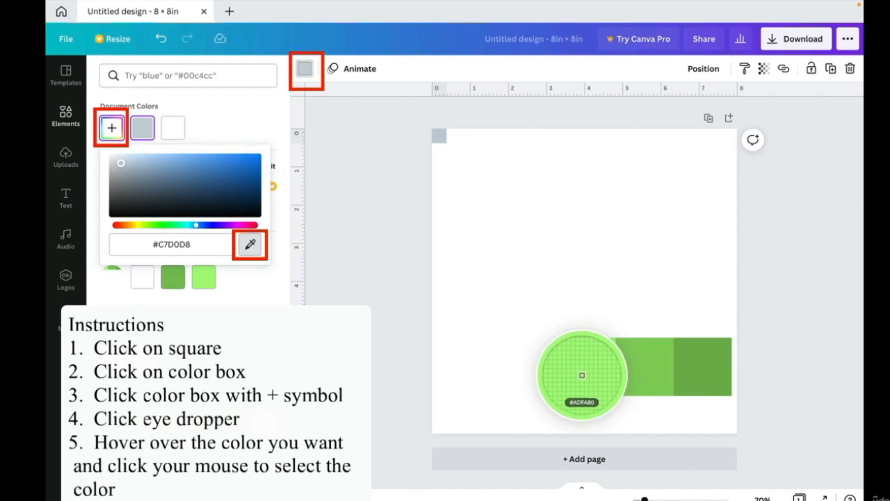
left_click(582, 375)
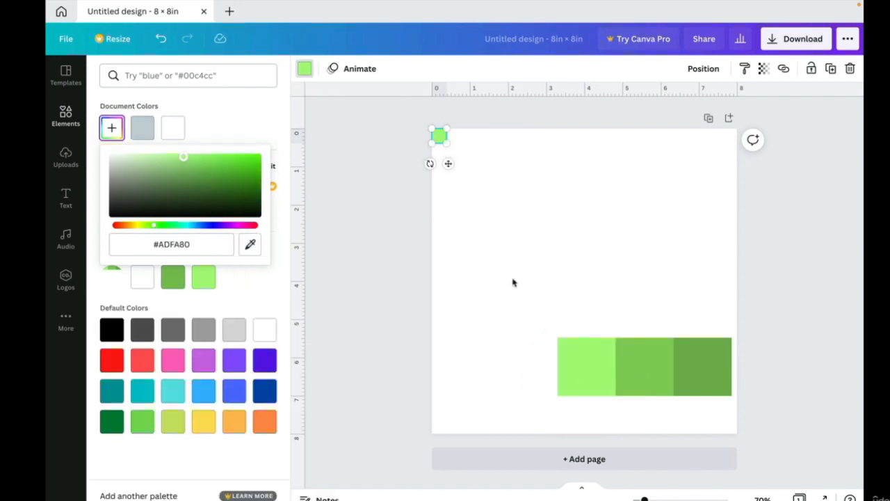
key("Escape")
left_click(480, 193)
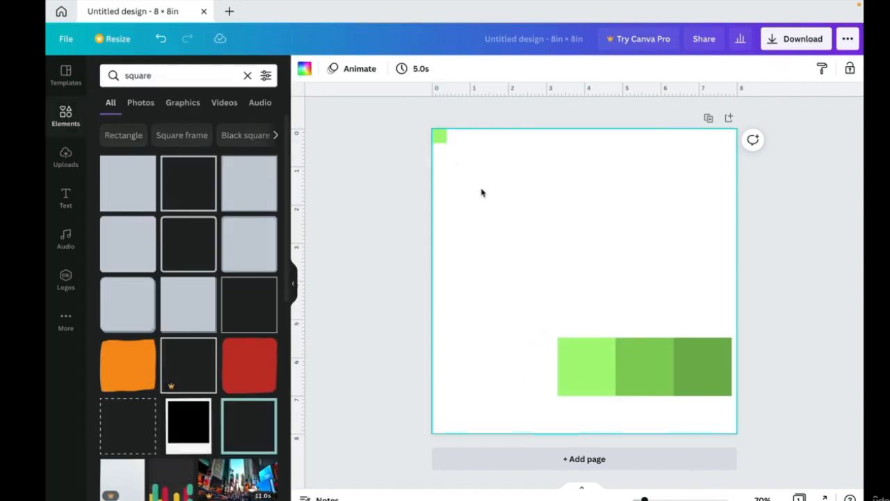
Copy and paste the light green square, moving the copy to about 1 in from the page's left edge
left_click(440, 137)
right_click(439, 137)
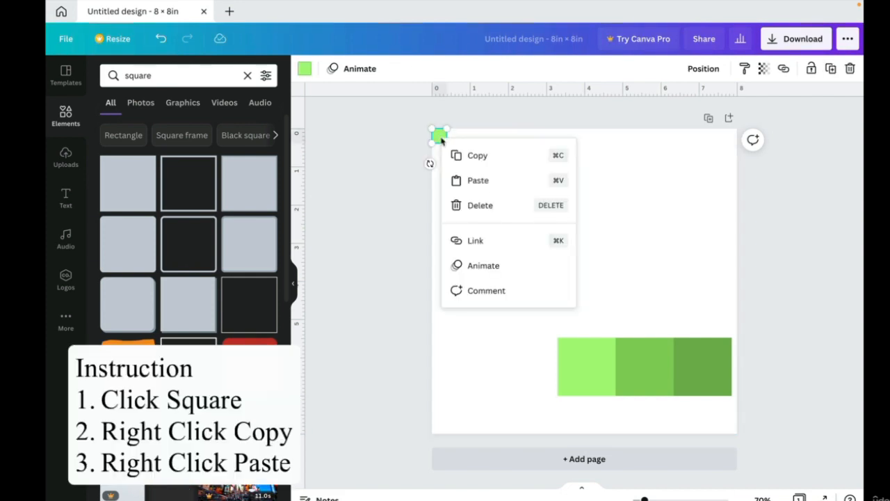
left_click(457, 154)
left_click(512, 216)
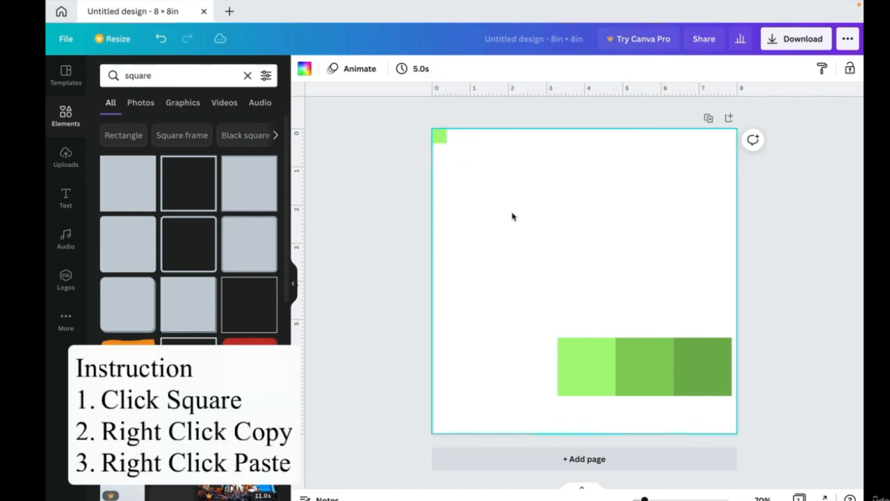
right_click(512, 217)
left_click(543, 256)
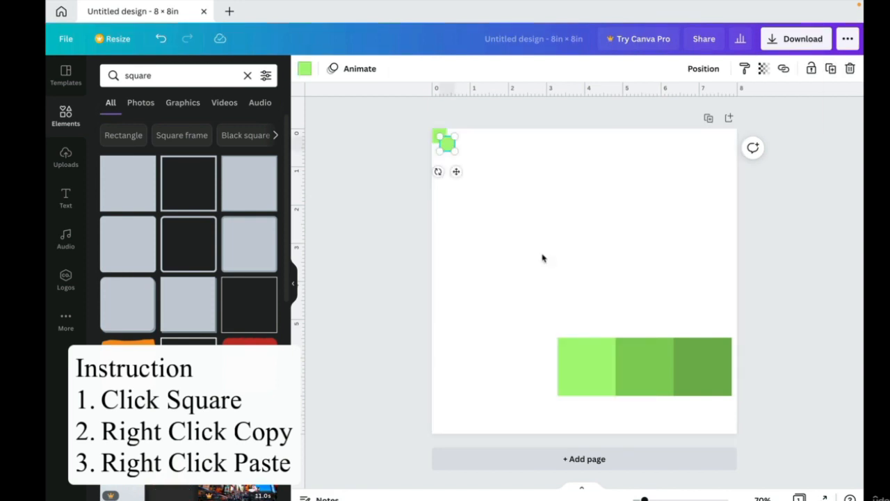
left_click_drag(451, 145, 480, 145)
left_click(501, 209)
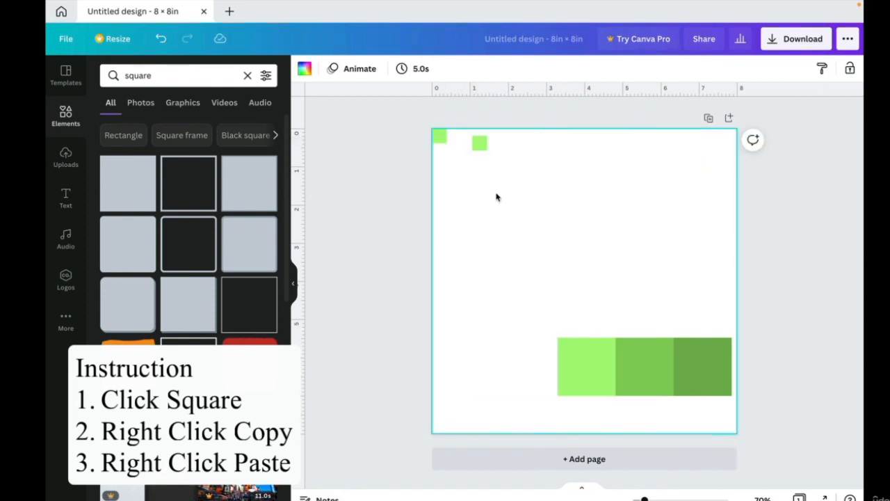
Recolor the second small square to the middle green swatch, #8AD061, by sampling it with the eyedropper
left_click(479, 144)
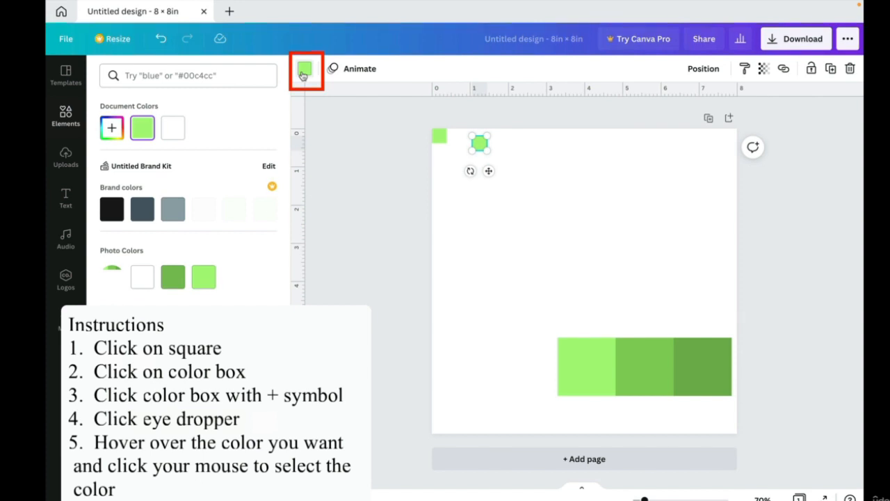
left_click(112, 129)
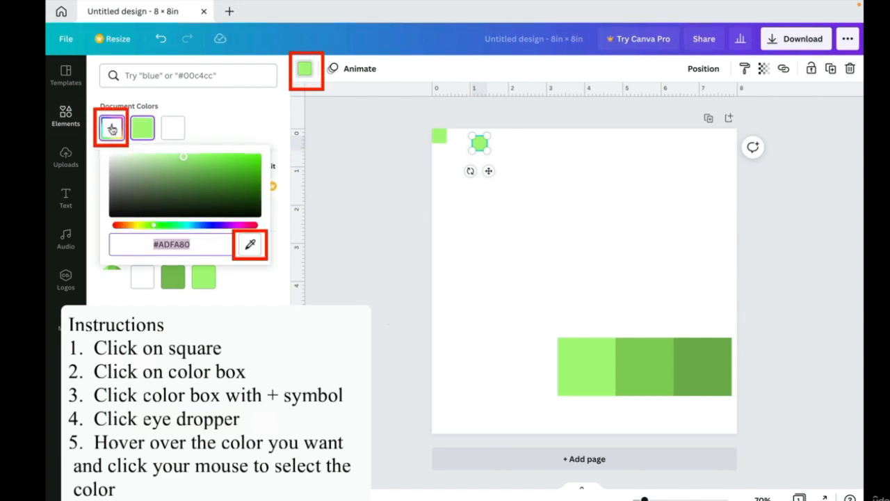
left_click(250, 247)
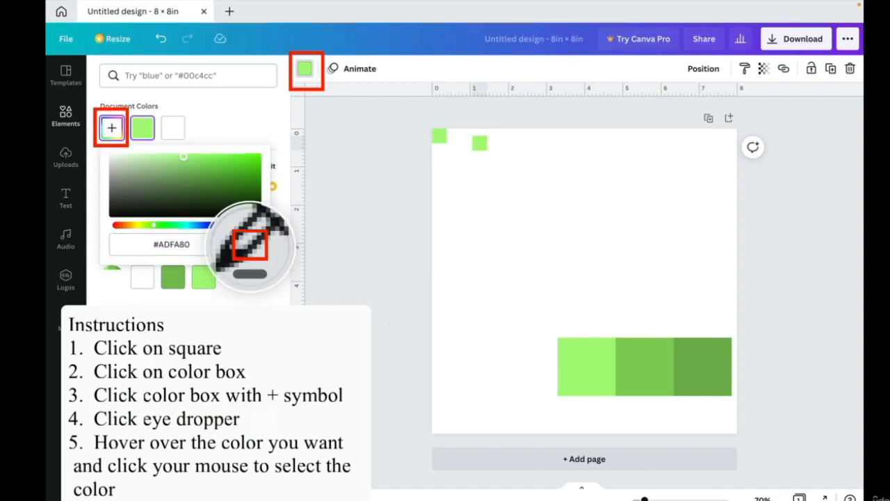
left_click(652, 362)
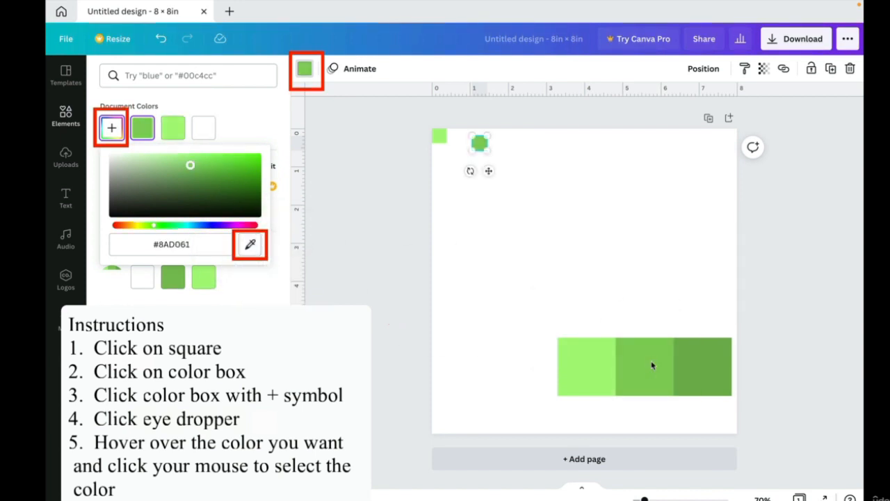
key("Escape")
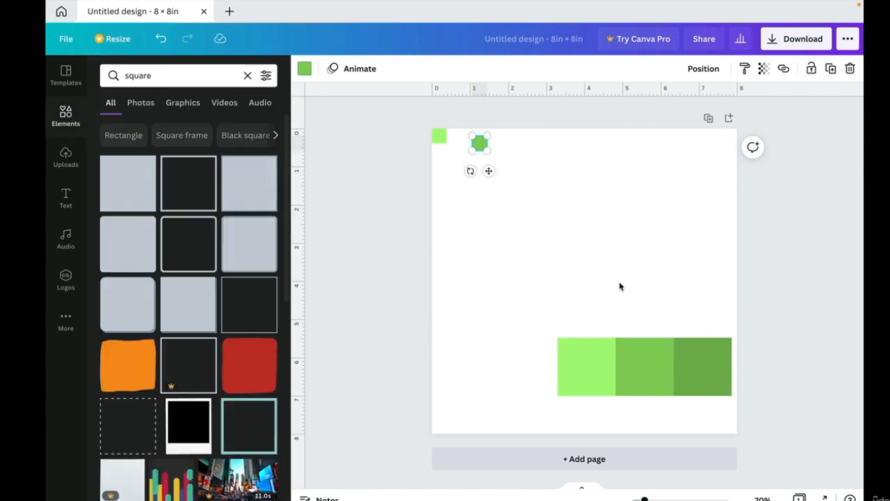
left_click(620, 287)
Paste another light green square and move it to about 2.3 in from the page's left edge
left_click(482, 144)
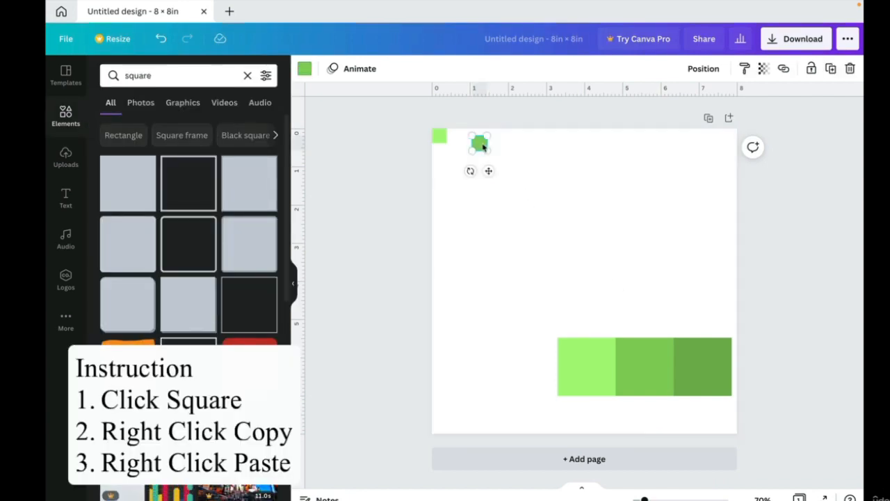
left_click(551, 206)
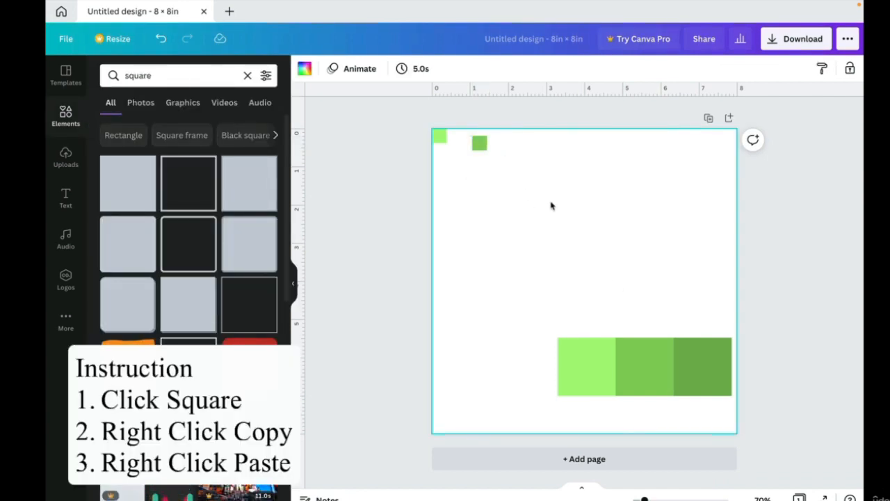
right_click(551, 205)
left_click(588, 245)
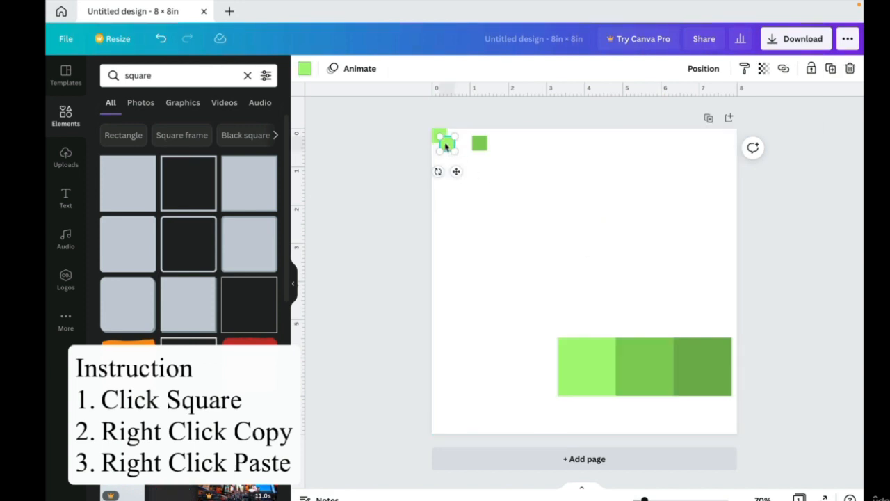
left_click_drag(447, 145, 527, 161)
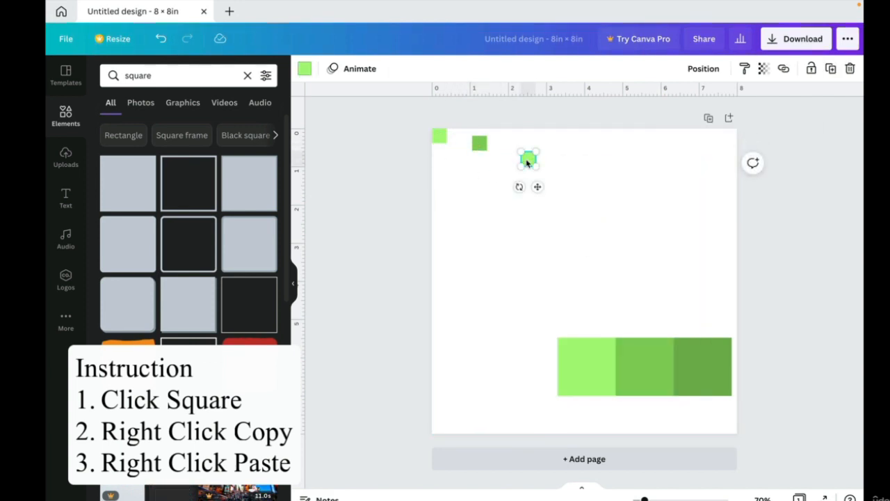
Recolor the third small square to the darkest green swatch, #77B353, by sampling it with the eyedropper
left_click(305, 71)
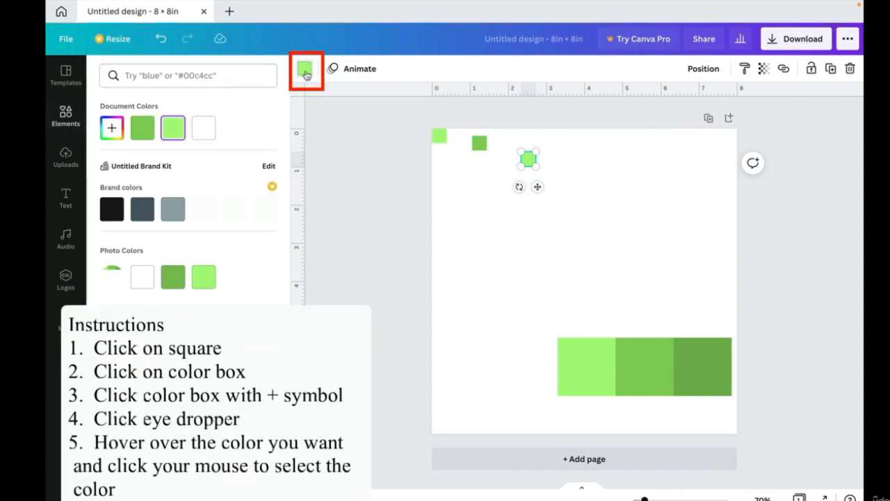
left_click(109, 130)
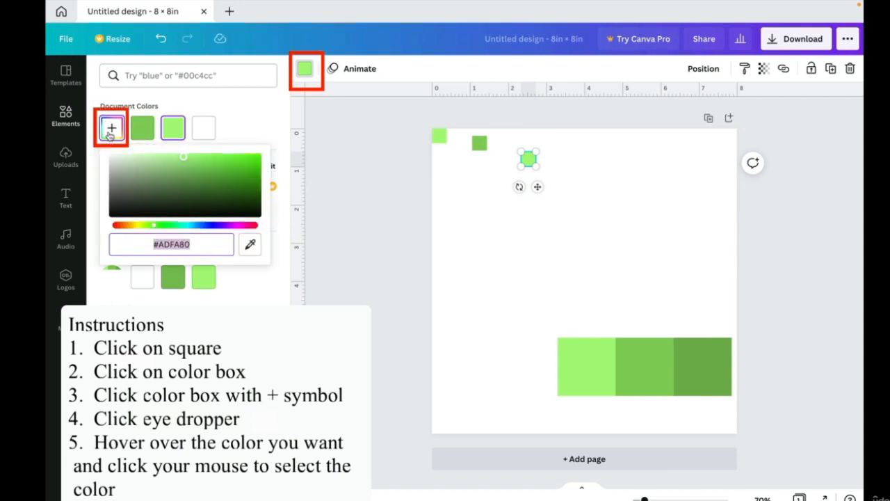
left_click(250, 245)
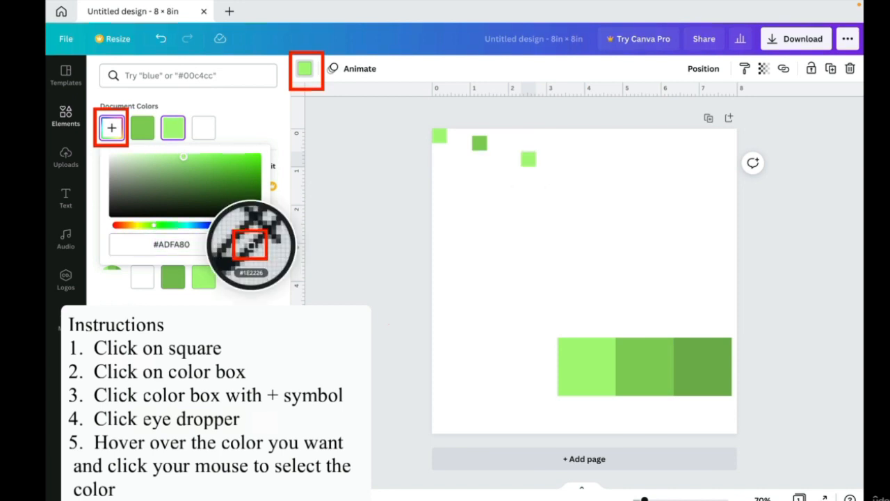
left_click(701, 361)
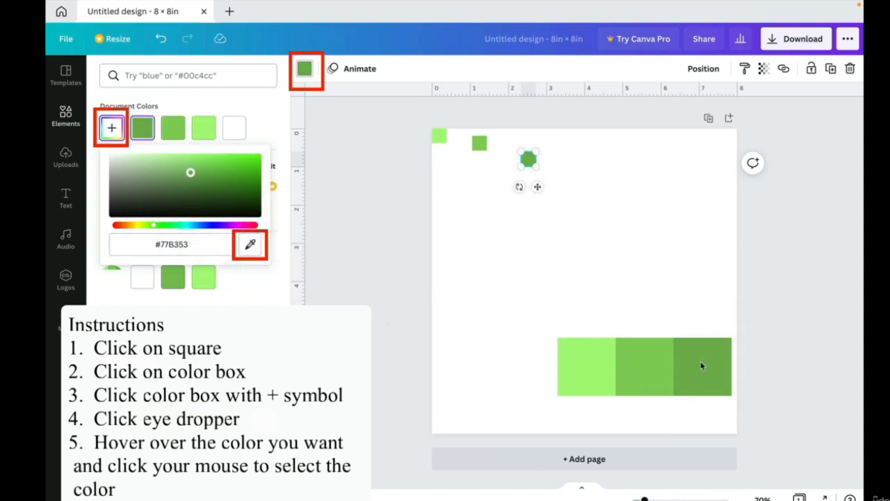
left_click(413, 143)
Delete the three-swatch green reference image from the lower part of the page
left_click(635, 374)
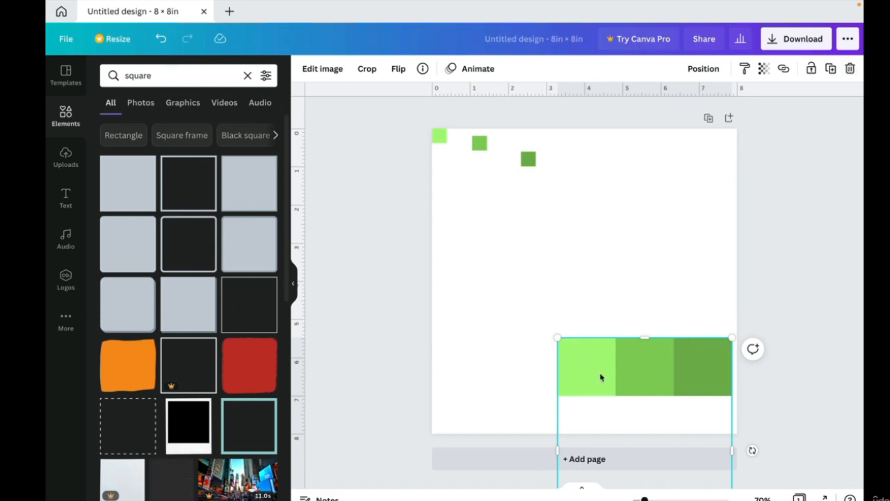
left_click(850, 70)
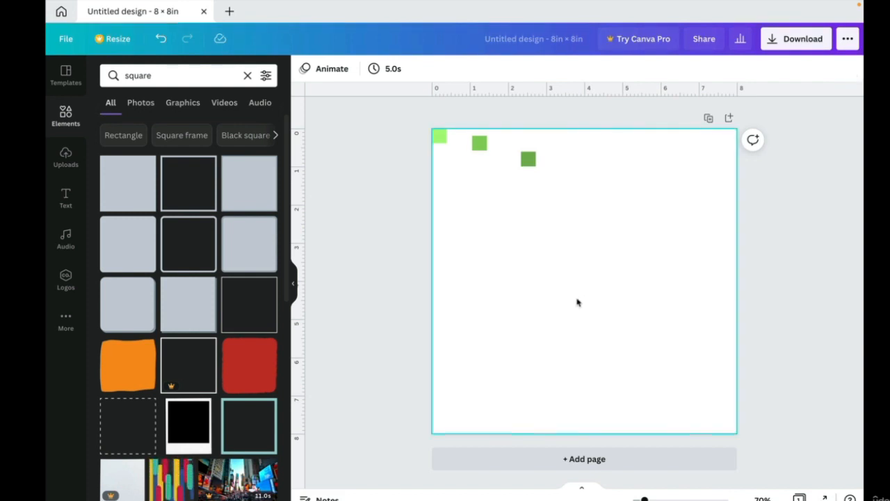
Move the medium and dark green squares flush beside the light green corner square along the page's top edge
left_click(478, 145)
left_click_drag(478, 146, 453, 137)
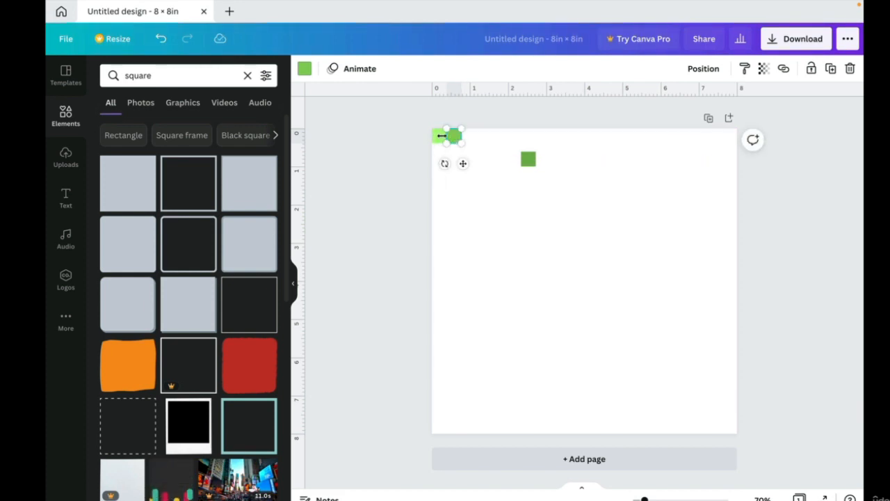
left_click(491, 162)
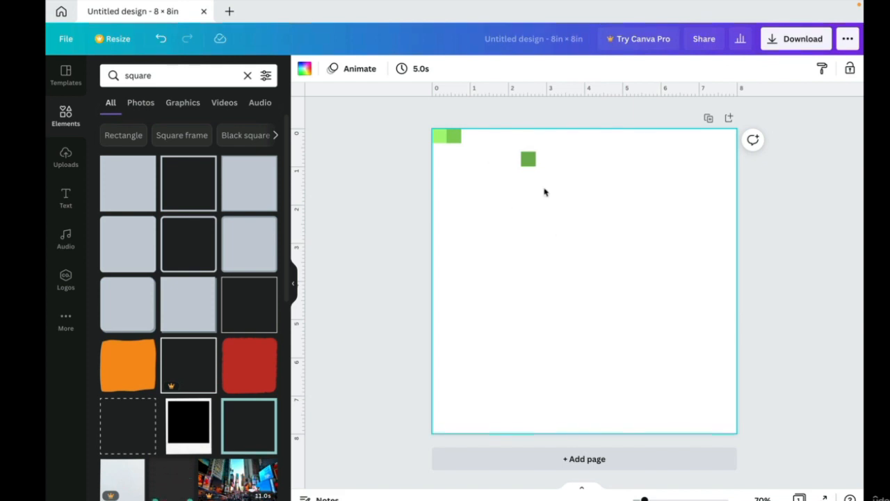
left_click_drag(528, 161, 470, 137)
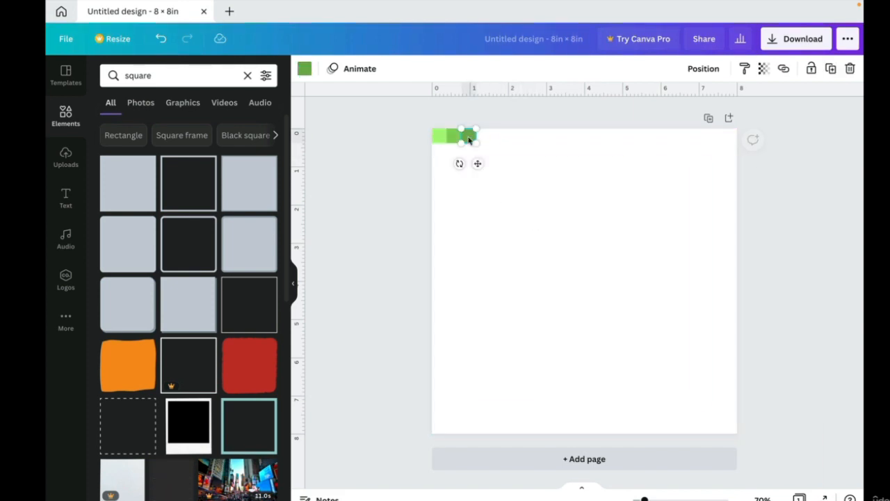
left_click(505, 199)
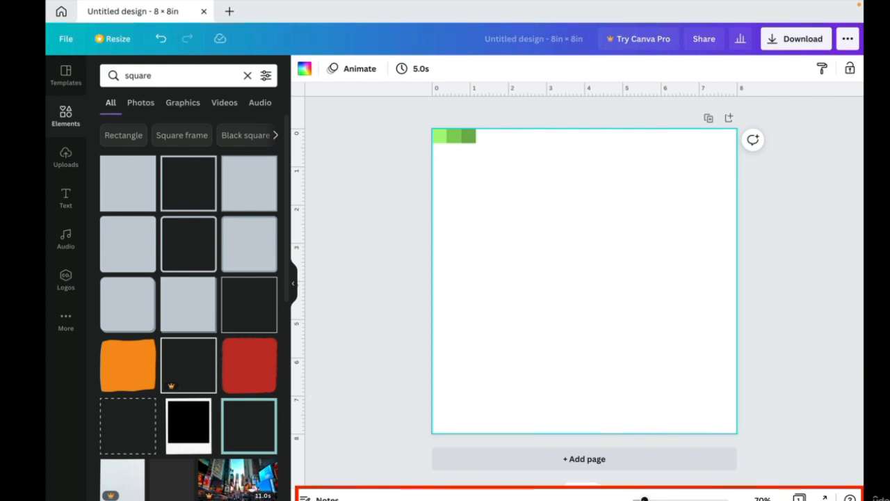
Copy and paste the row of three green squares, placing the copy flush after the originals along the page's top edge
left_click_drag(644, 498, 651, 498)
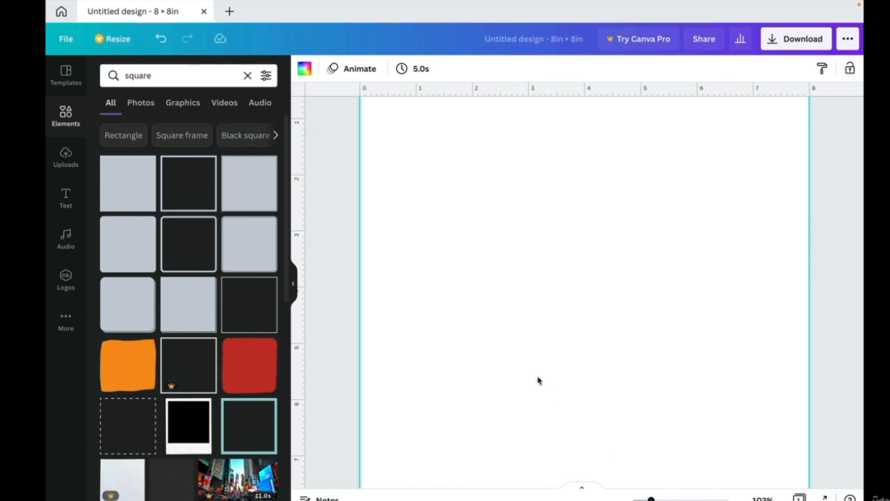
scroll(565, 362, "up", 2)
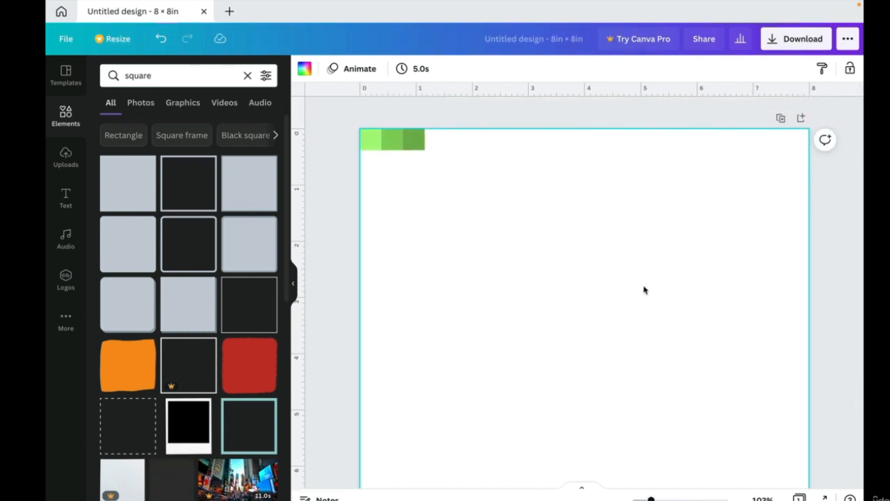
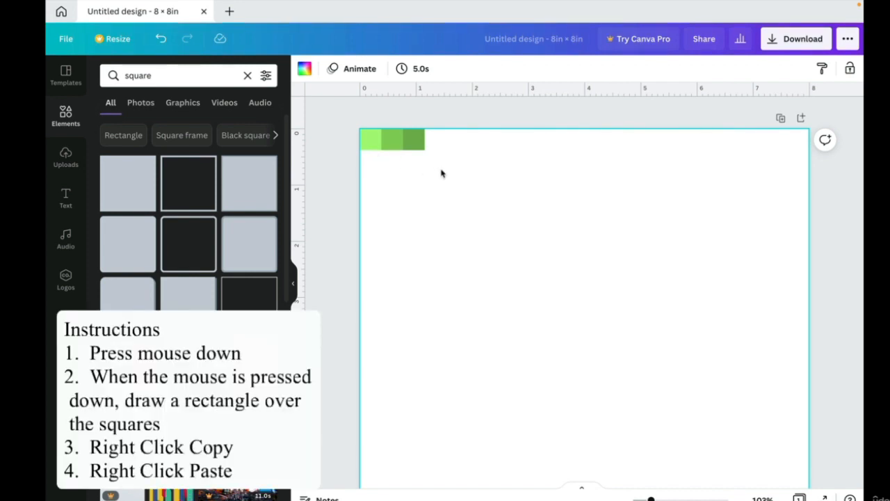
left_click_drag(427, 166, 361, 144)
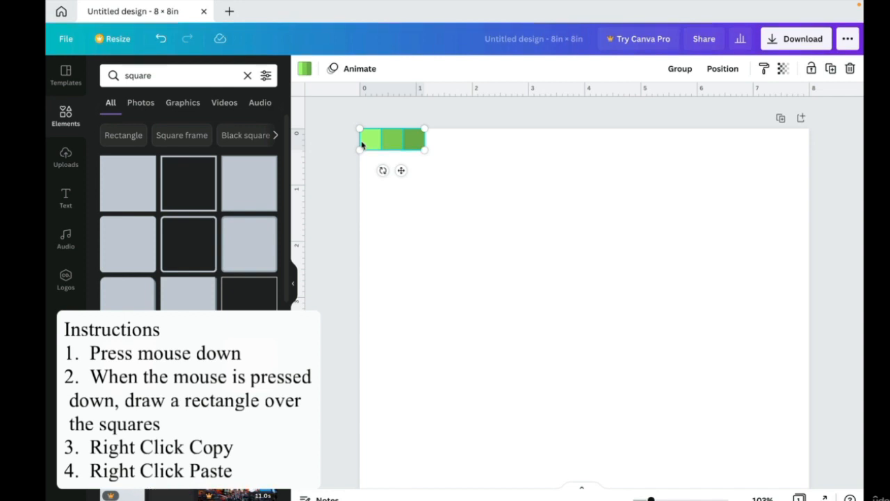
right_click(388, 139)
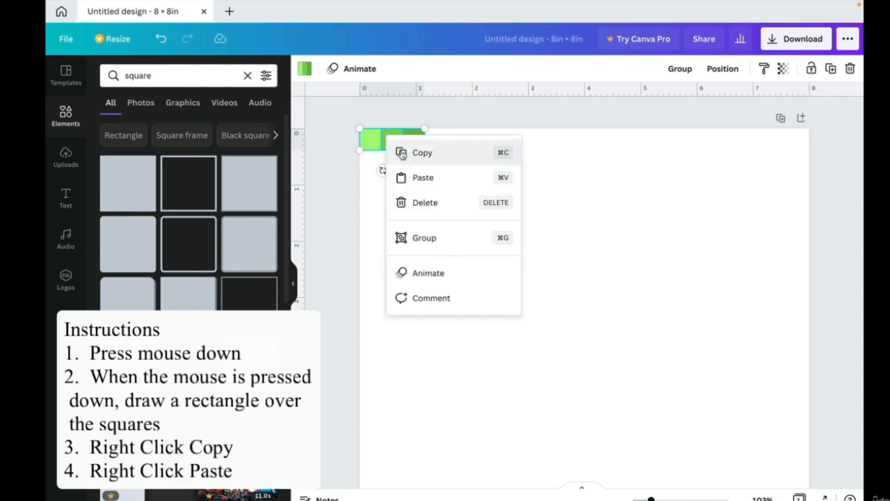
left_click(401, 152)
left_click(488, 207)
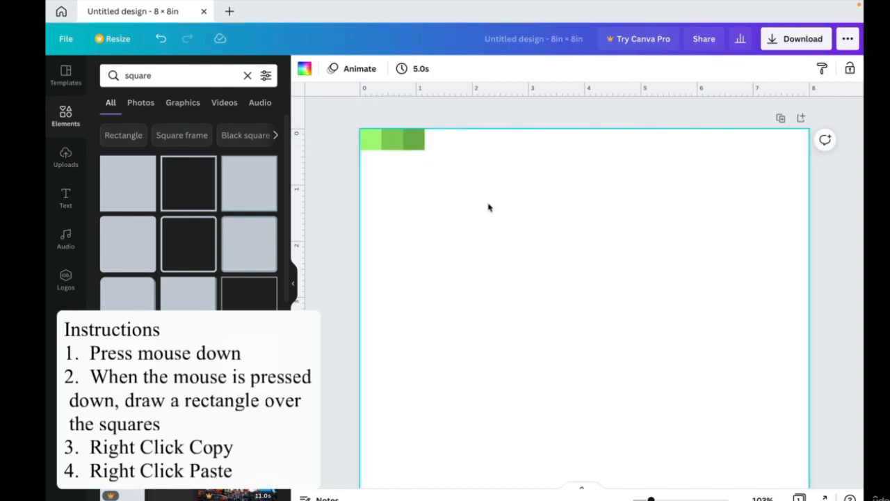
right_click(488, 206)
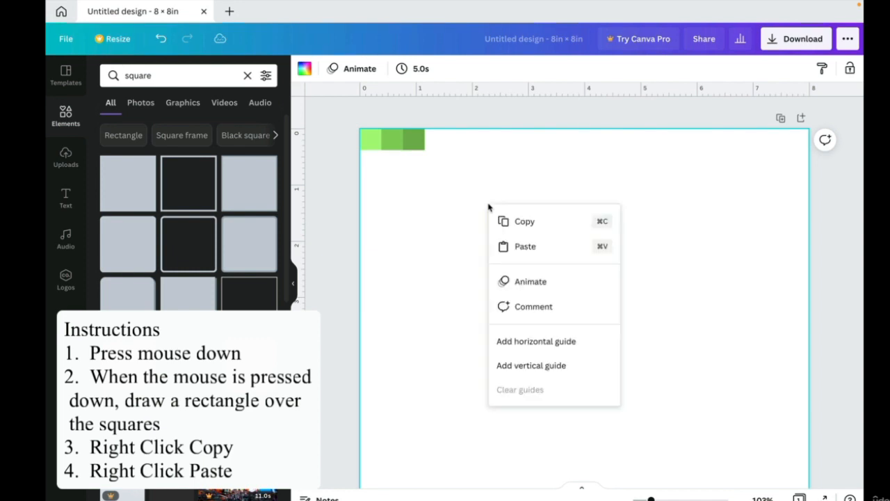
left_click(523, 247)
left_click_drag(404, 150, 457, 141)
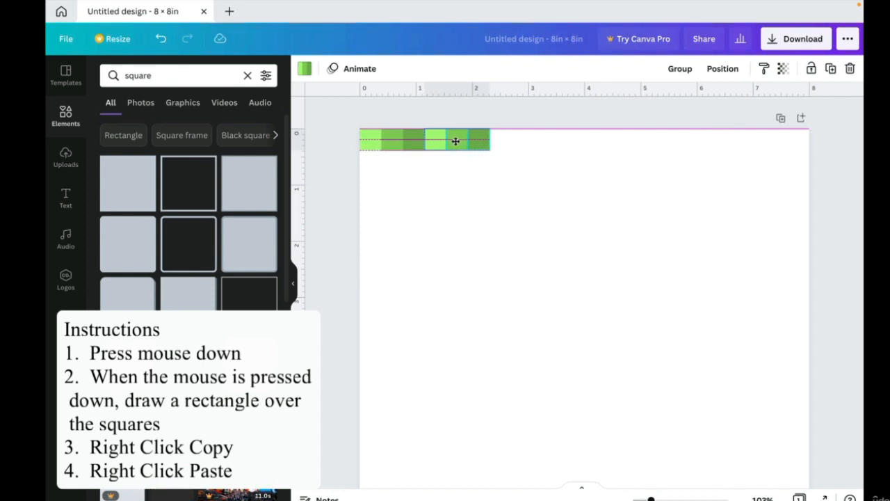
Paste a third set of three green squares and place it flush after the sixth square in the top row
left_click(494, 256)
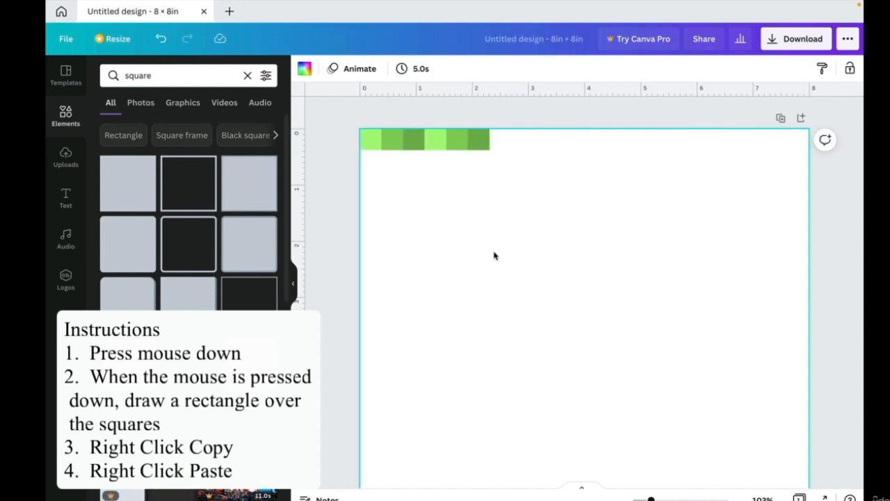
right_click(494, 256)
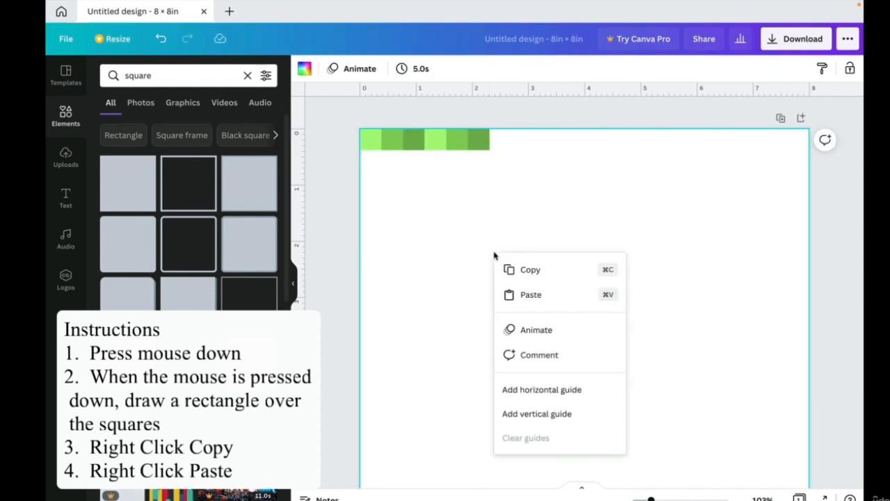
left_click(529, 295)
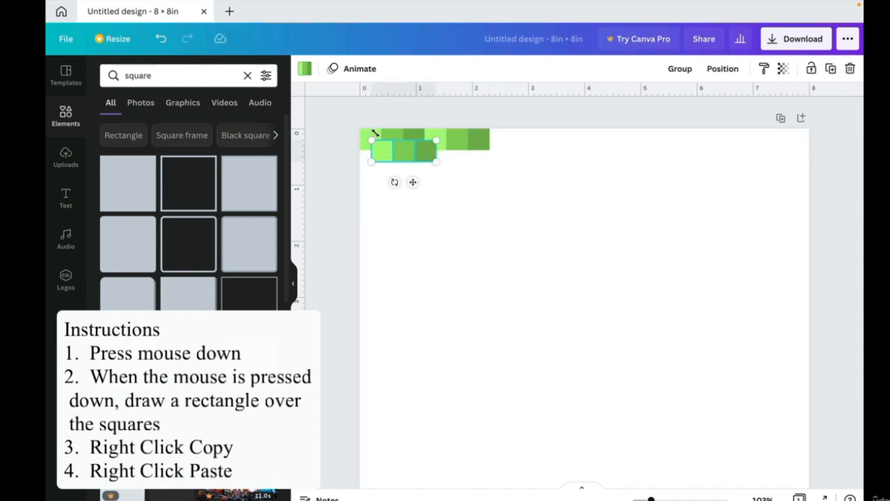
left_click_drag(407, 147, 518, 144)
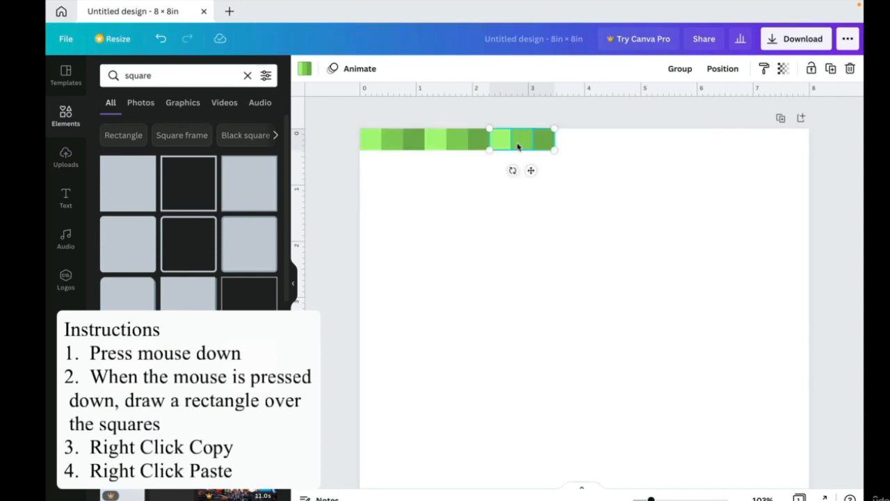
Paste a fourth set of three green squares and extend the top row to about 4.6 in from the page's left edge
left_click(473, 219)
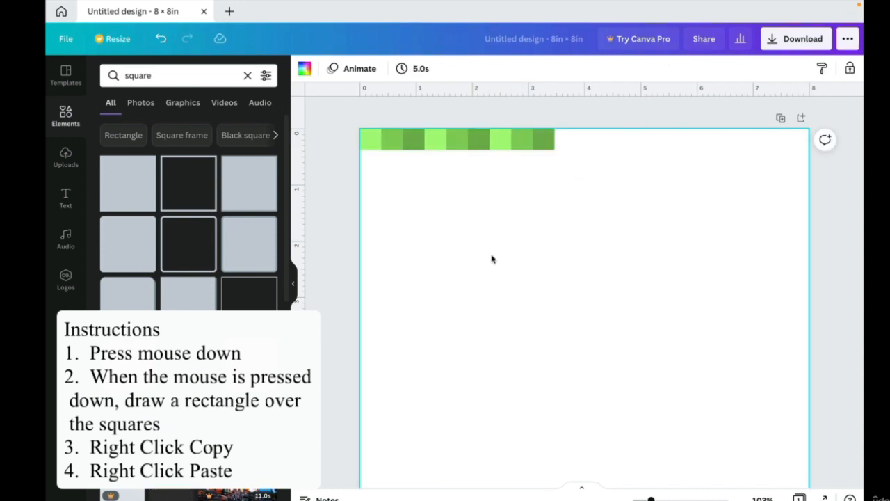
right_click(556, 185)
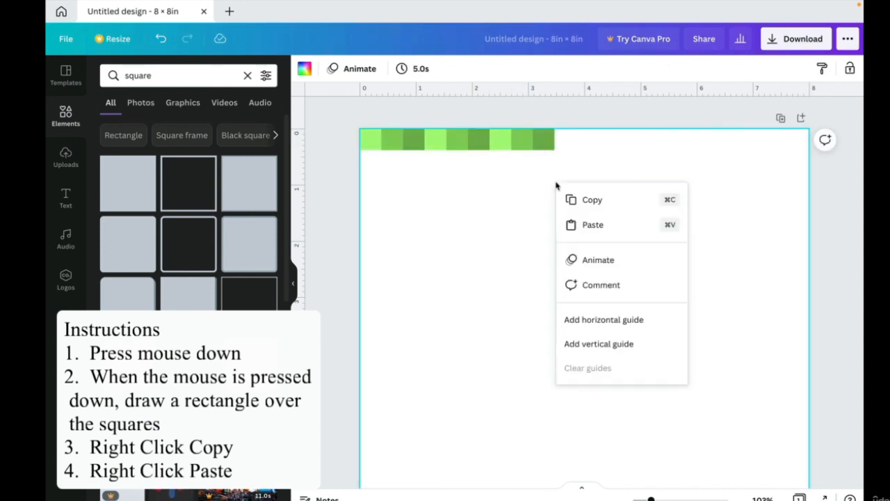
left_click(589, 226)
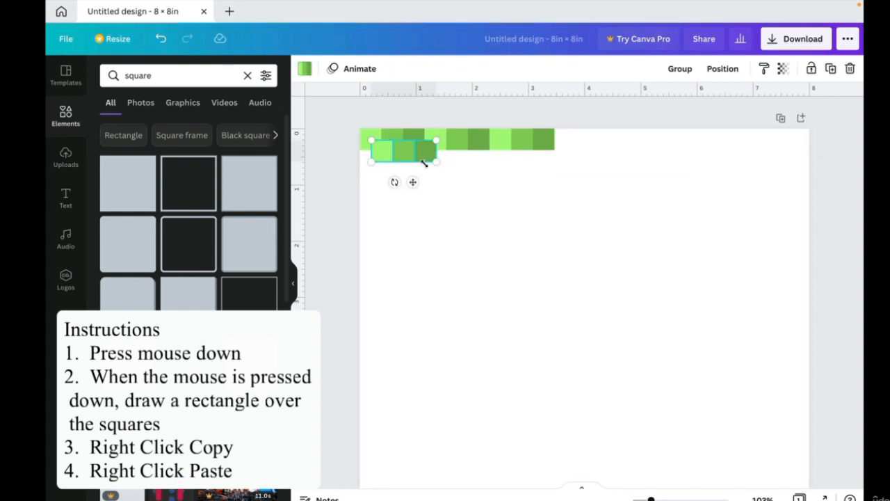
left_click_drag(407, 152, 591, 140)
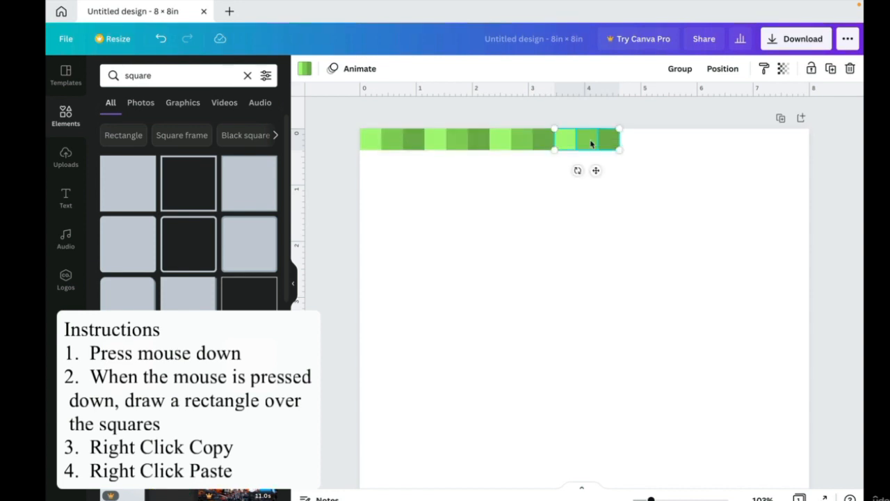
Paste a fifth set of three green squares and place it flush after the twelfth square in the top row
left_click(679, 202)
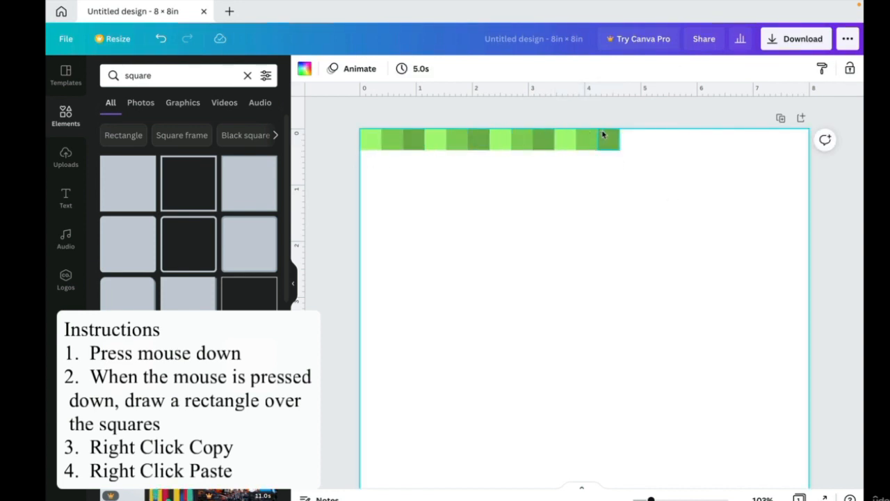
right_click(654, 216)
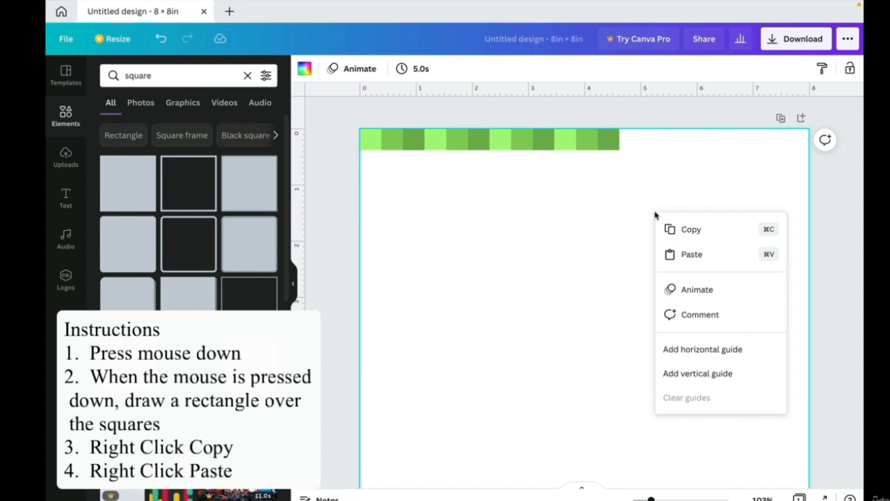
left_click(688, 254)
left_click_drag(408, 145, 648, 135)
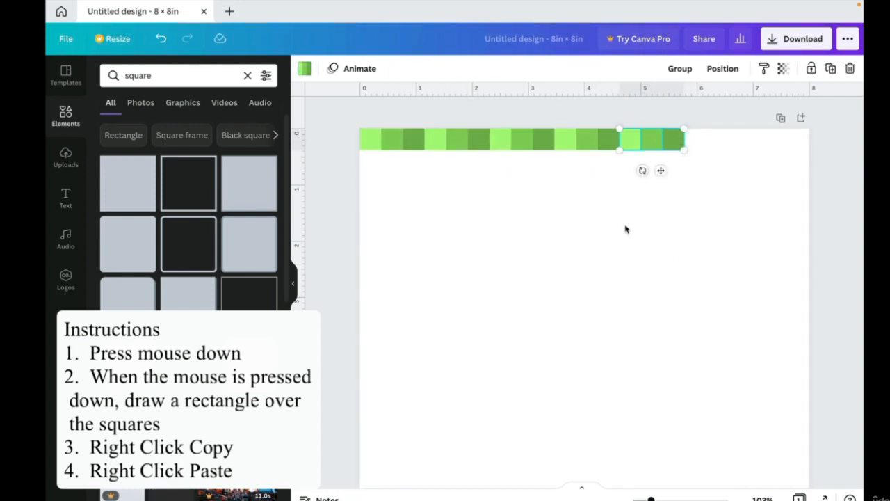
Paste a sixth set of three green squares and extend the top row to about 6.9 in from the page's left edge
right_click(624, 234)
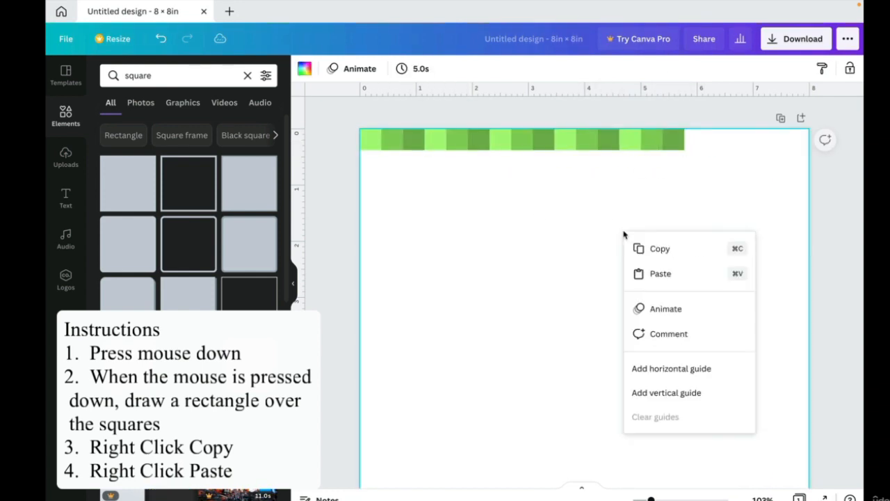
left_click(659, 274)
left_click_drag(408, 159, 721, 146)
left_click(659, 260)
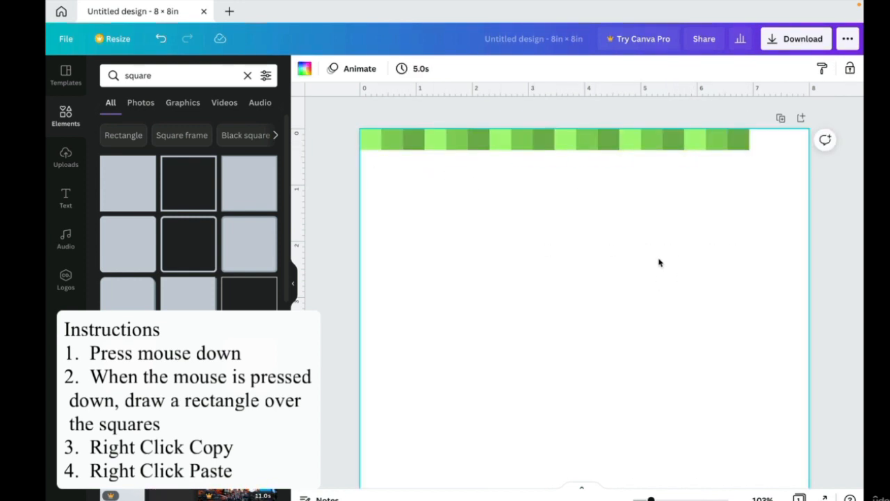
Paste a seventh set of three green squares and complete the top row up to the page's right edge at 8 in
right_click(660, 260)
left_click(700, 305)
left_click_drag(411, 154, 782, 145)
left_click(758, 225)
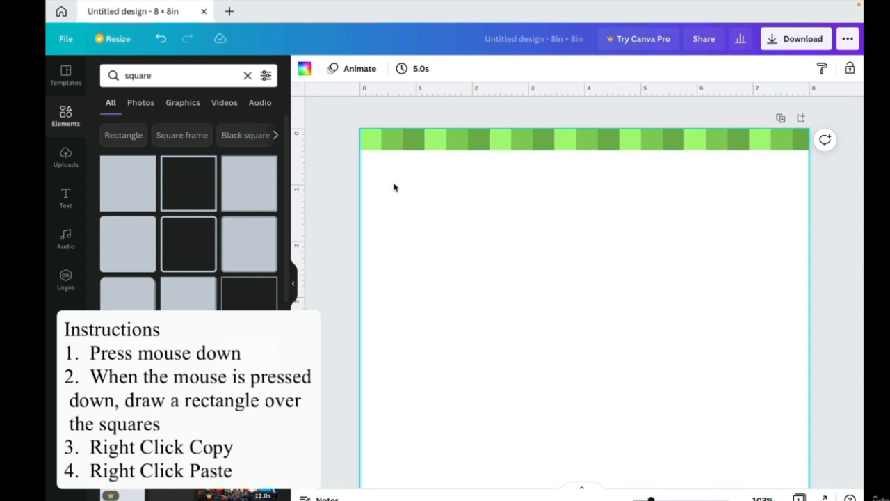
Copy all top-row squares except the light green corner square, and paste the copy onto the page
left_click(368, 140)
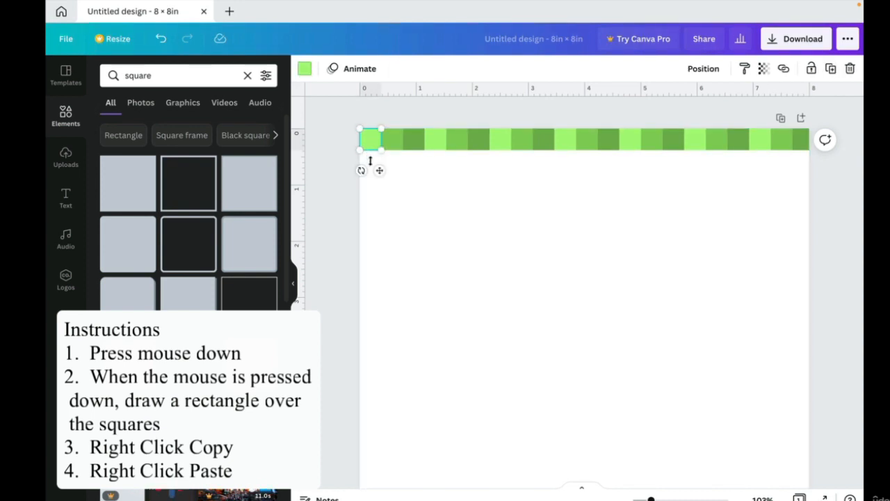
left_click(393, 141)
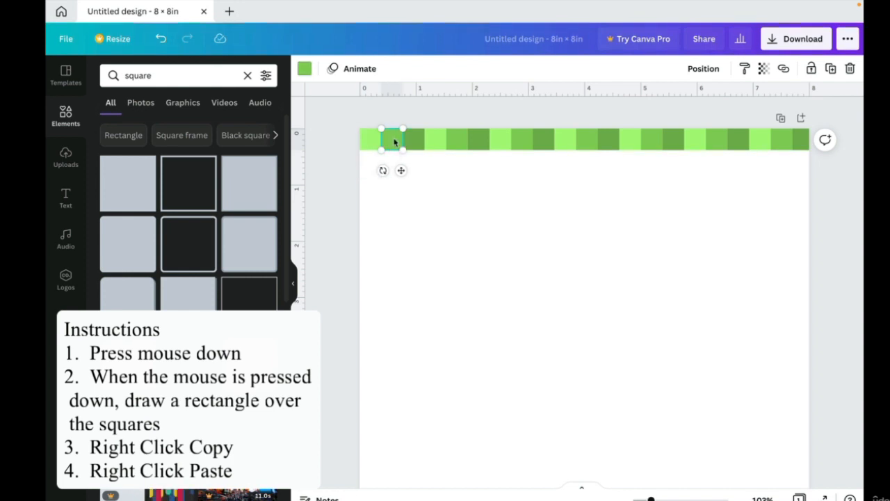
left_click(803, 184)
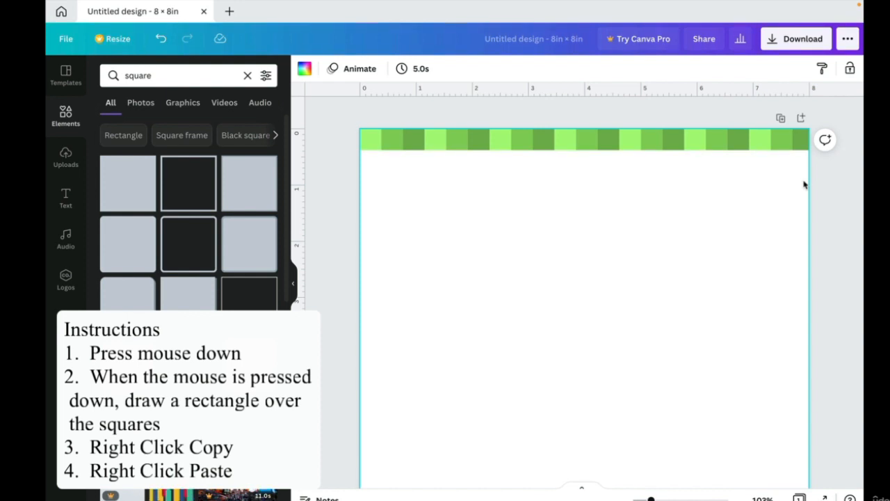
left_click_drag(798, 174, 390, 142)
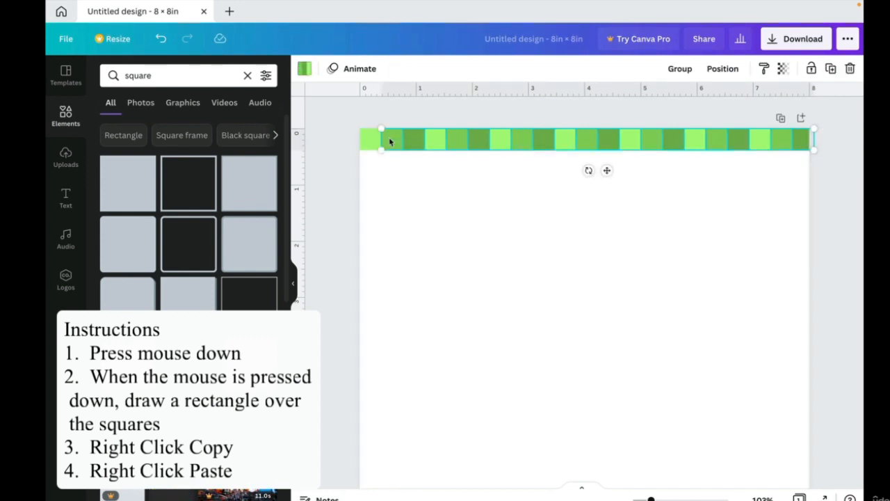
right_click(389, 141)
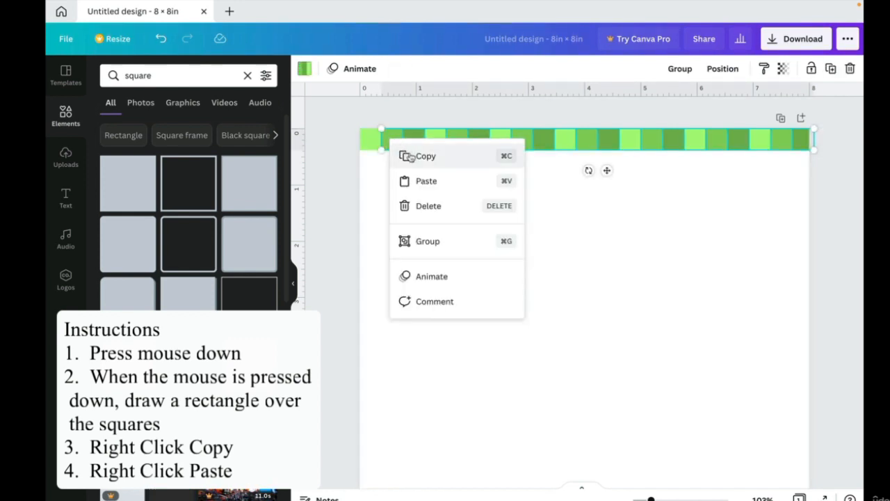
left_click(410, 156)
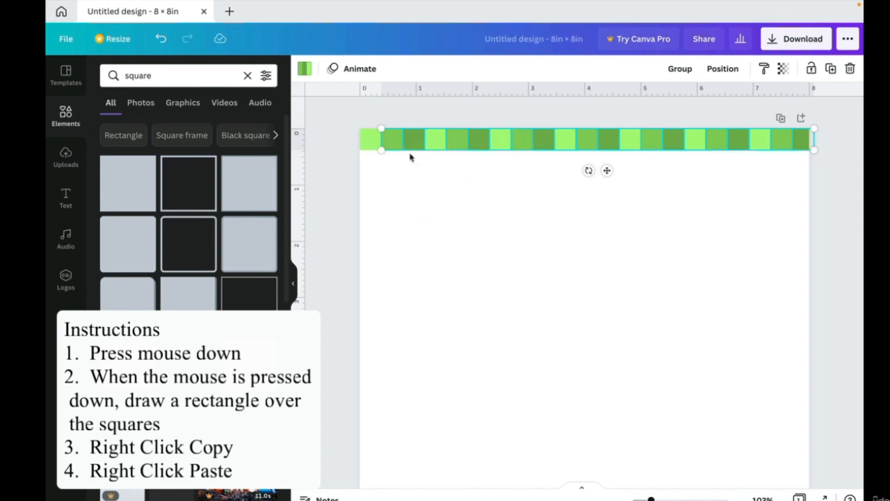
left_click(427, 220)
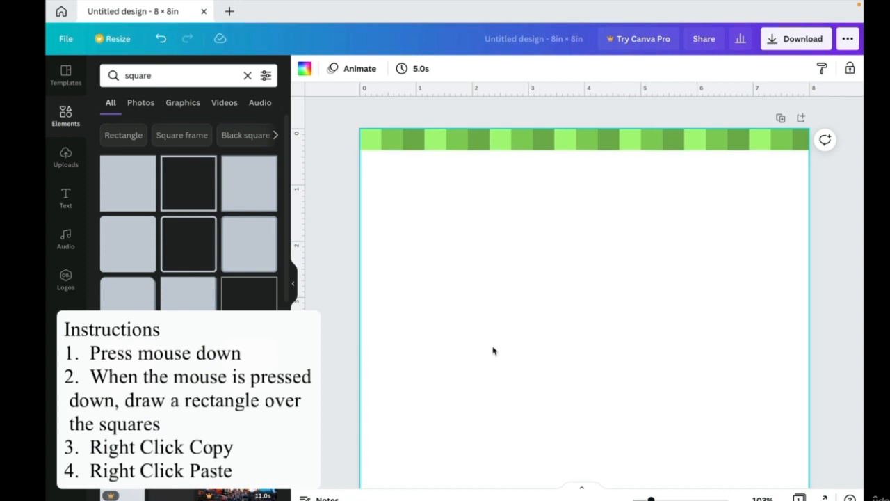
right_click(434, 253)
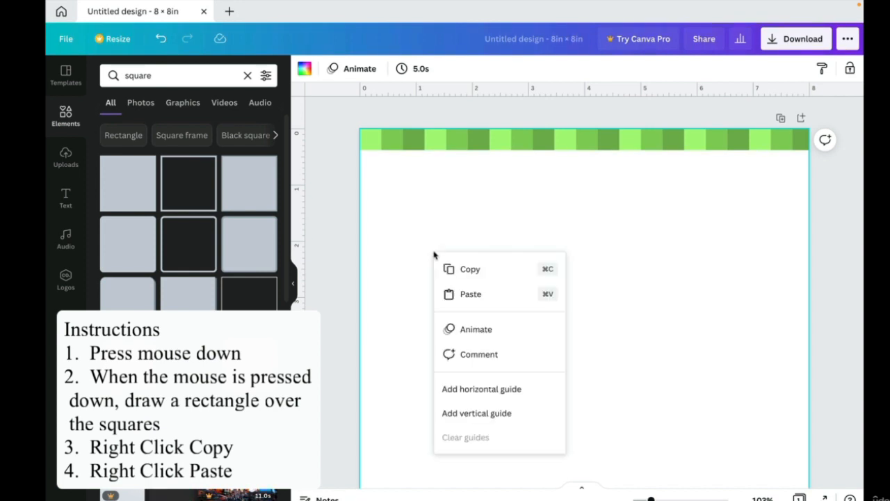
Paste the copied run of green squares and place it directly below the first row, flush with the page's left edge
left_click(469, 295)
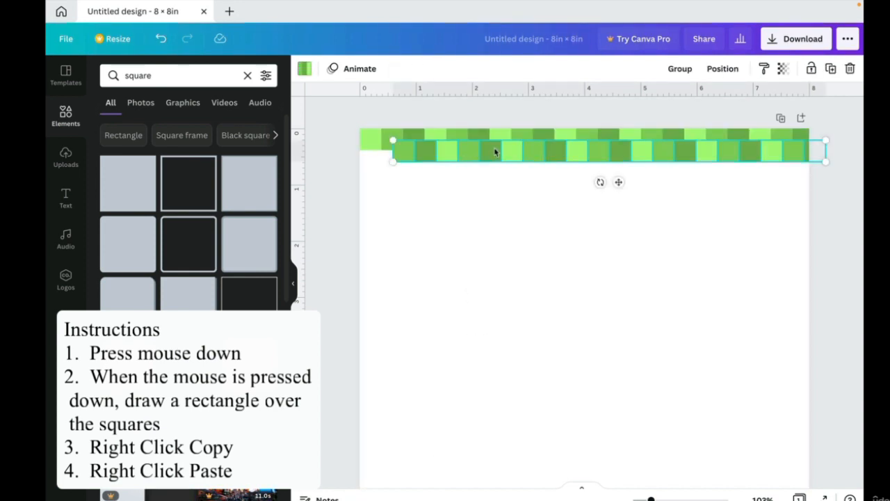
left_click_drag(495, 152, 458, 159)
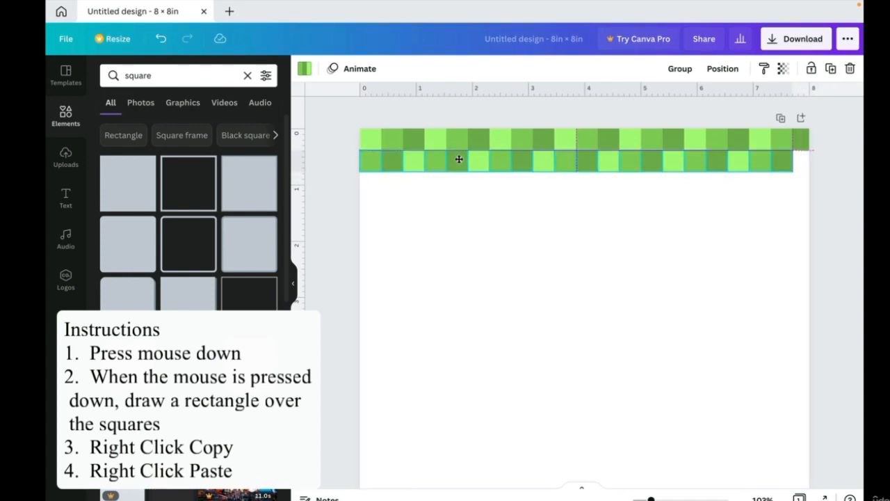
left_click_drag(459, 159, 458, 162)
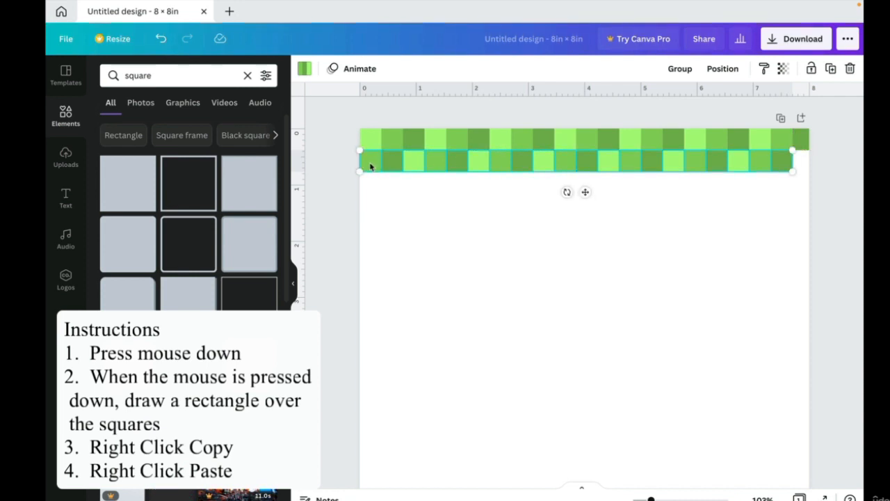
left_click(432, 256)
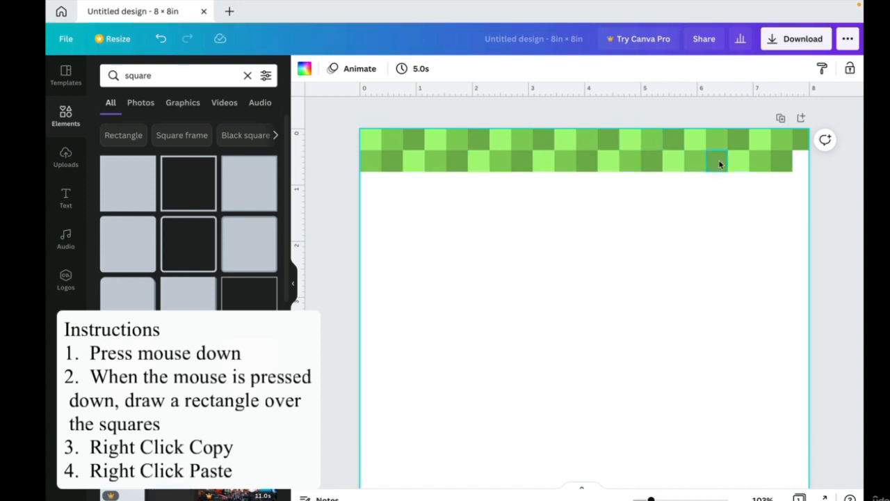
Duplicate a light green square from the second row and place the copy in the gap at that row's right end
left_click(738, 163)
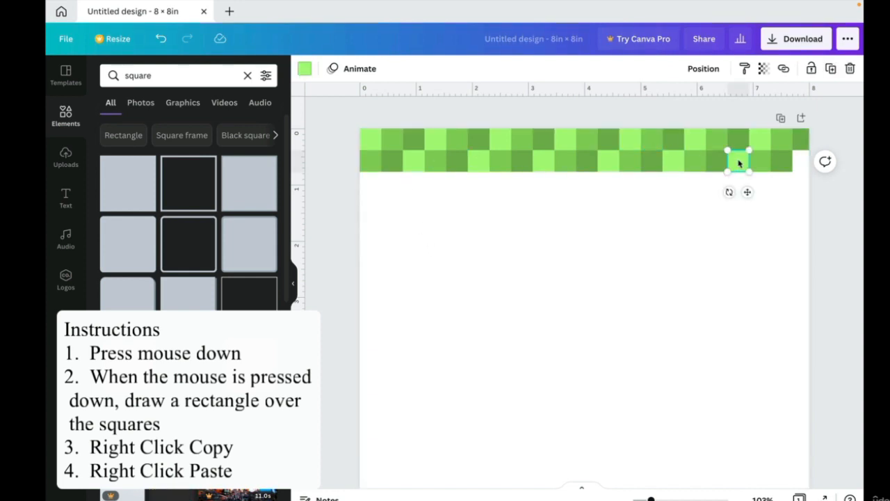
right_click(738, 163)
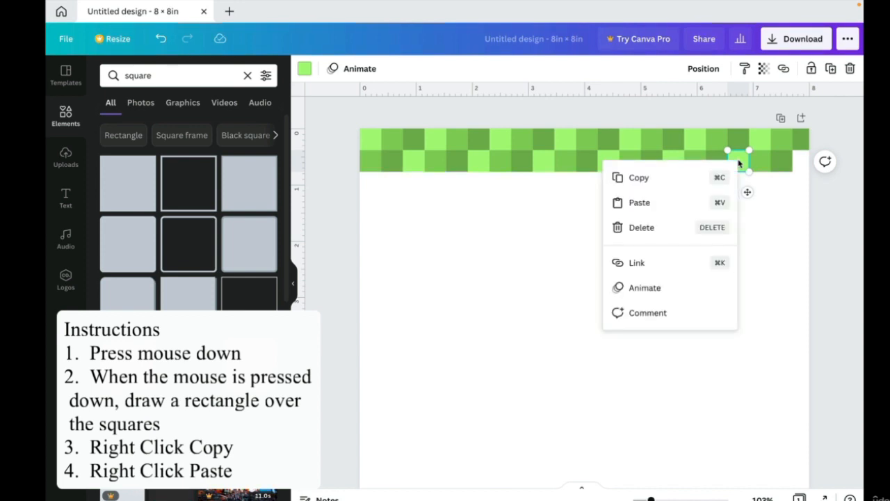
left_click(708, 179)
right_click(717, 255)
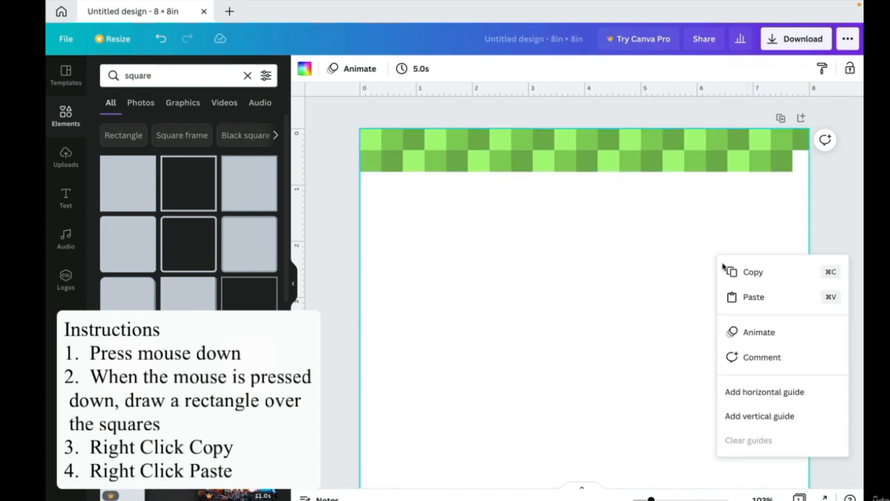
left_click(751, 298)
left_click_drag(751, 171, 805, 163)
left_click(701, 308)
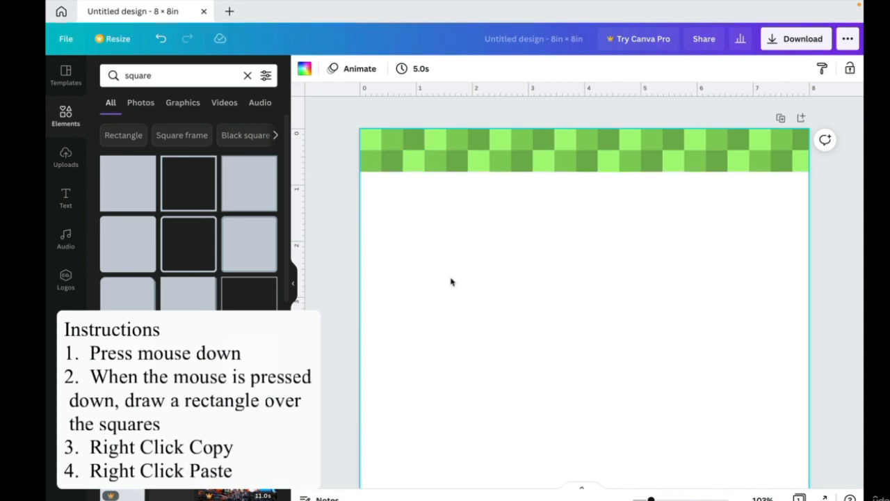
key("ctrl+z")
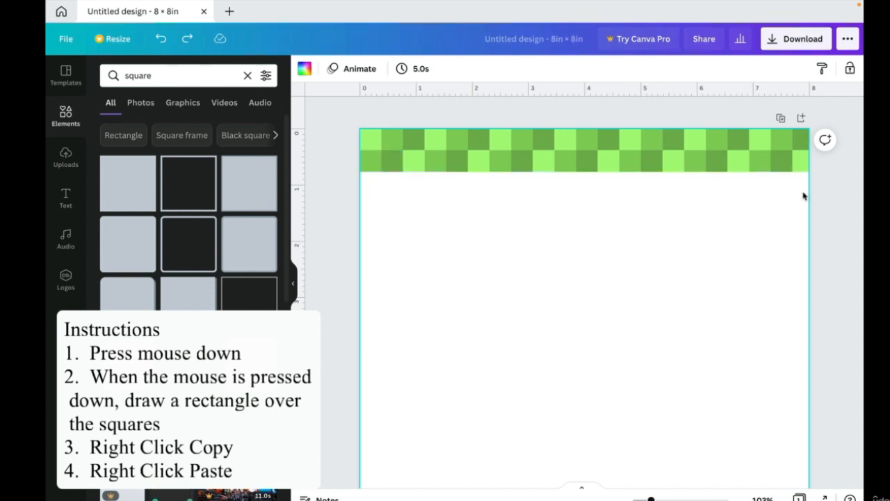
Copy the second row's squares except the first and place the copy as a third row, flush with the page's left edge
left_click_drag(801, 194, 387, 166)
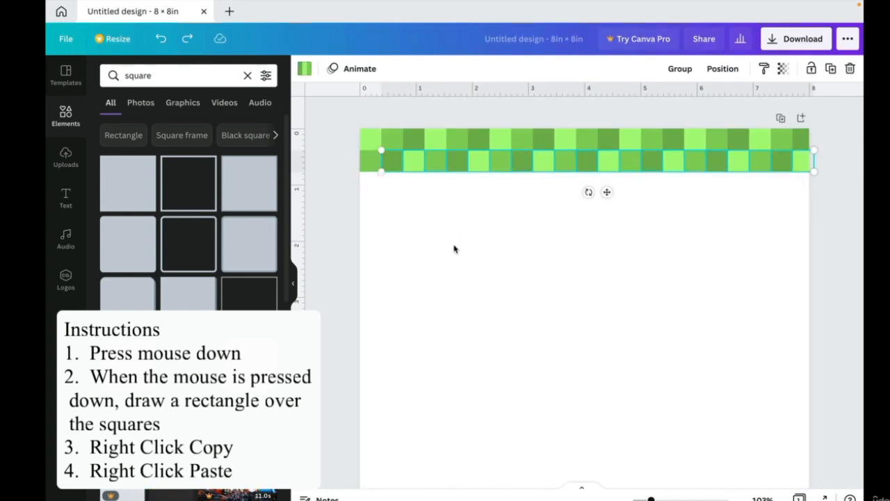
right_click(392, 160)
left_click(410, 175)
left_click(411, 233)
right_click(411, 232)
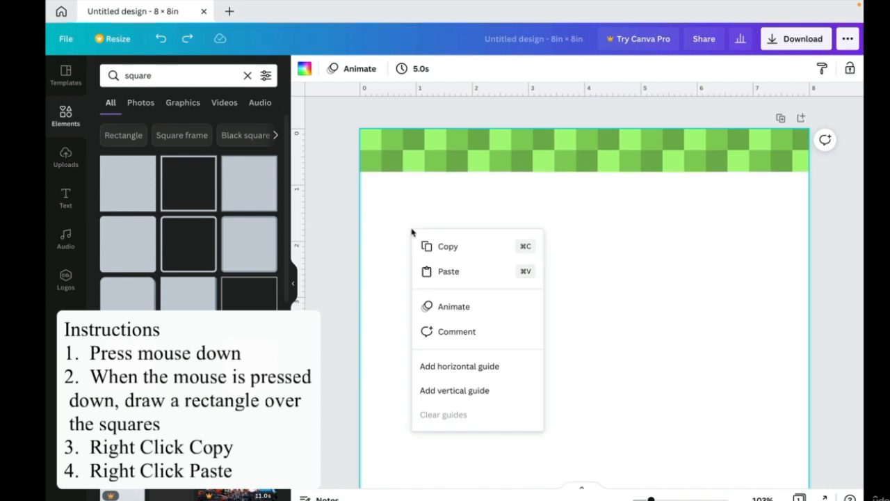
left_click(442, 271)
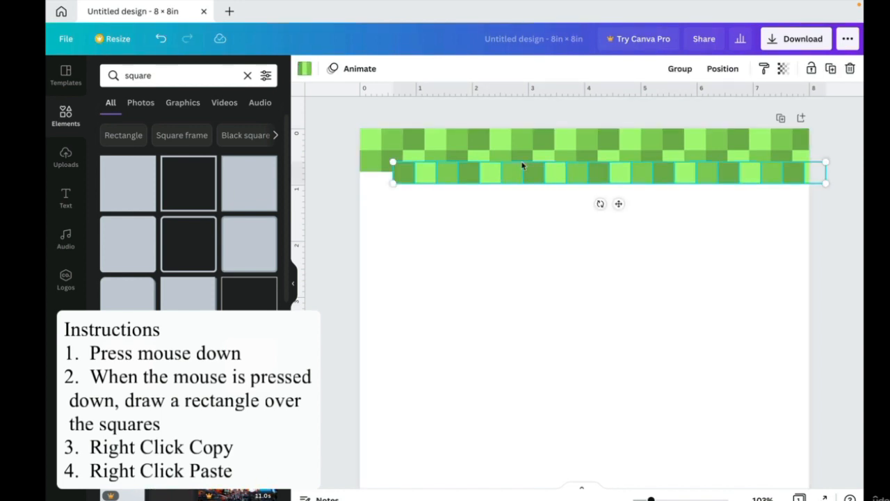
left_click_drag(522, 173, 484, 190)
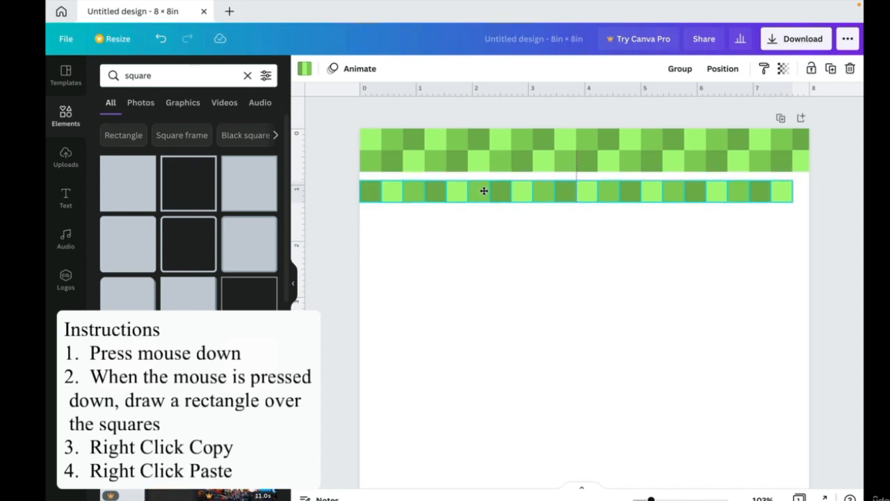
left_click_drag(484, 191, 483, 179)
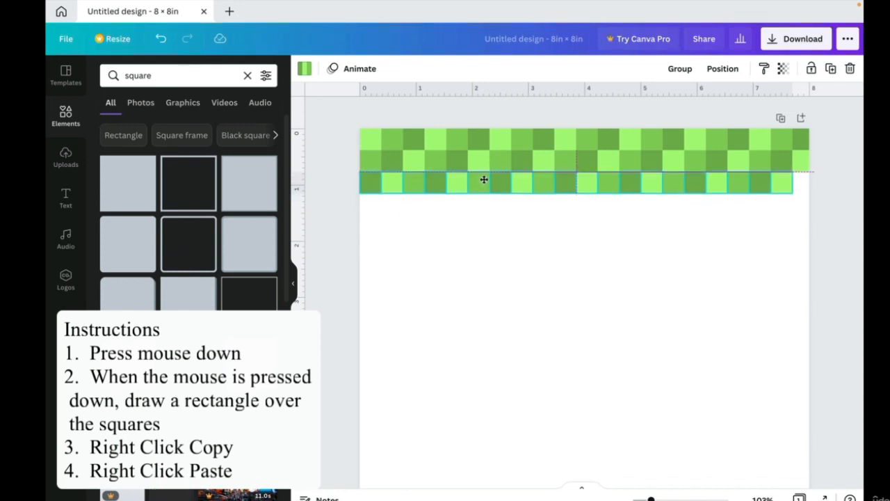
left_click_drag(483, 180, 485, 180)
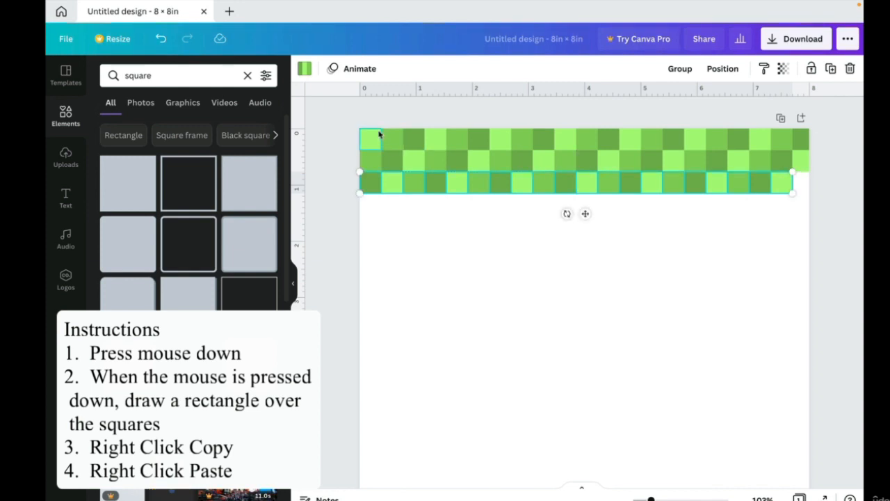
left_click(458, 283)
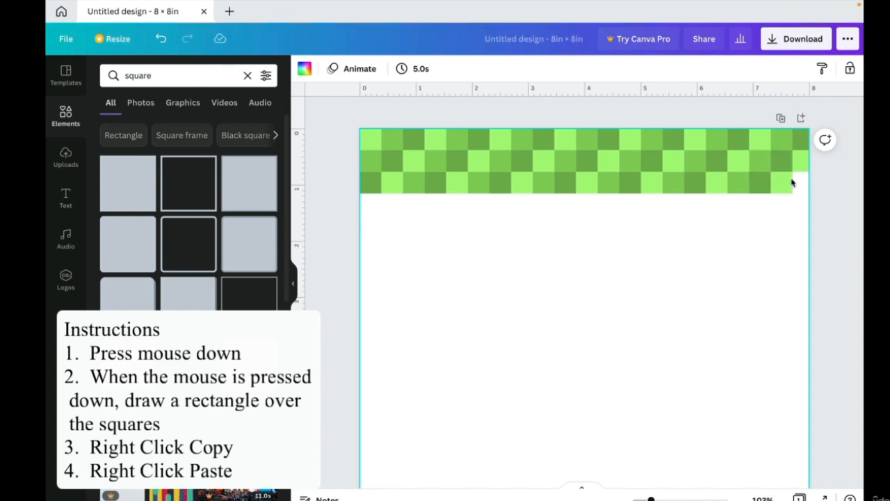
Duplicate a medium green square from the second row and fill the gap at the right end of the third row
left_click(765, 168)
right_click(765, 167)
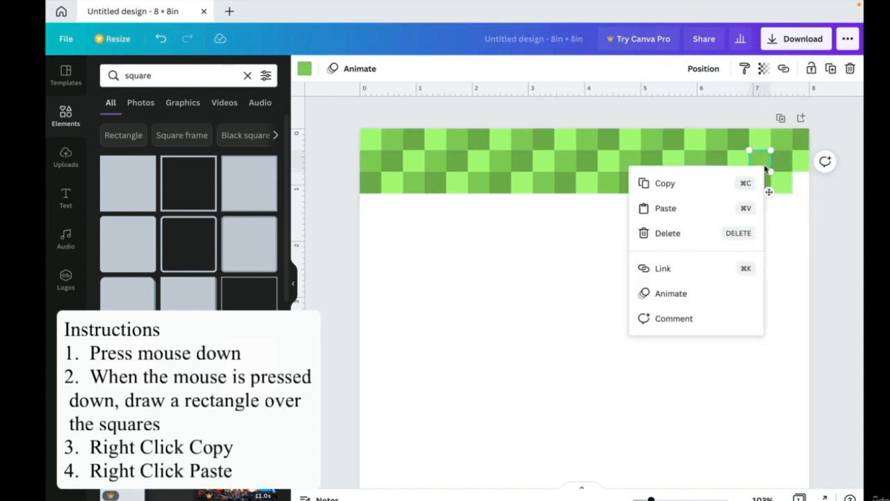
left_click(738, 181)
left_click(733, 308)
right_click(733, 308)
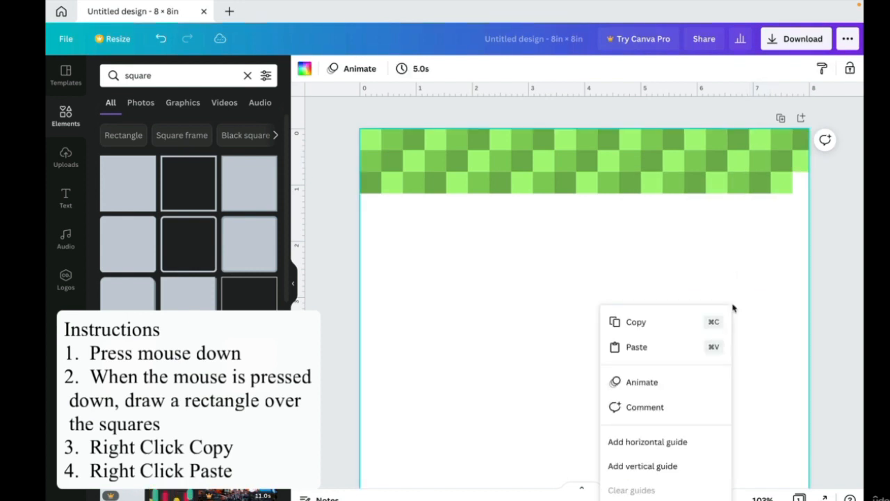
left_click(674, 346)
left_click_drag(772, 175, 799, 182)
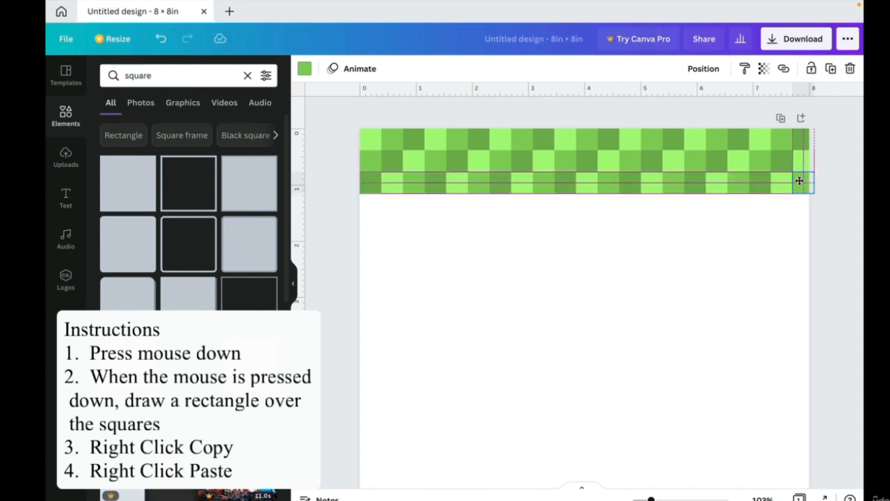
left_click(627, 330)
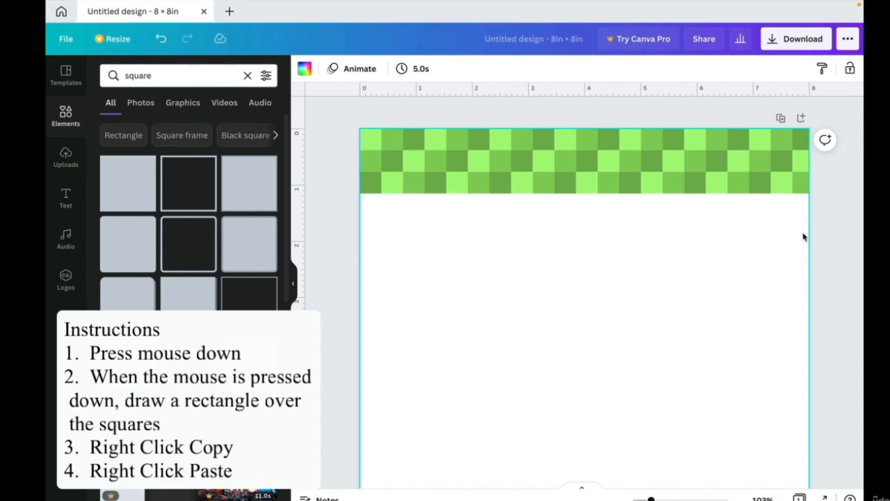
Copy all three rows of green squares and place the pasted block directly below them as rows four to six
left_click_drag(803, 234, 350, 133)
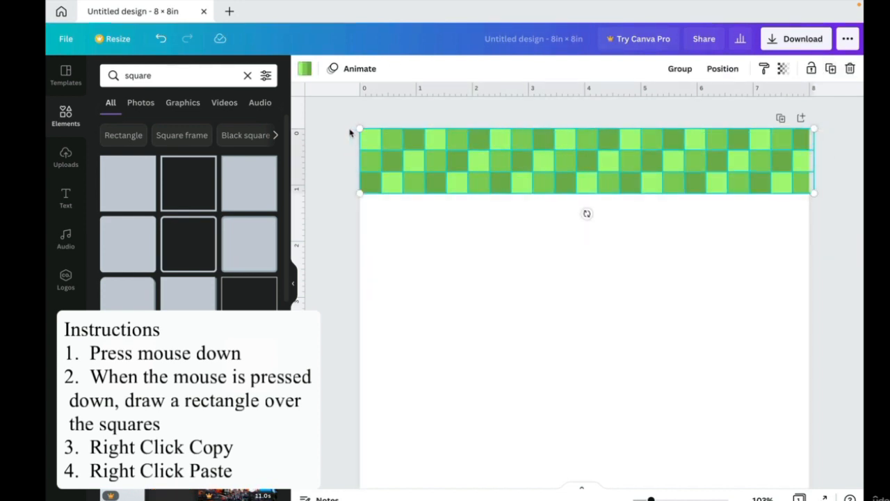
right_click(439, 173)
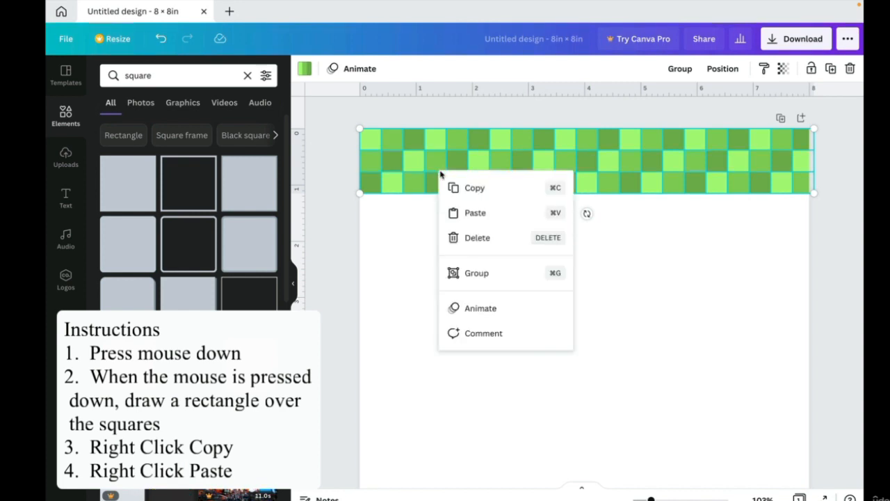
left_click(451, 187)
left_click(442, 324)
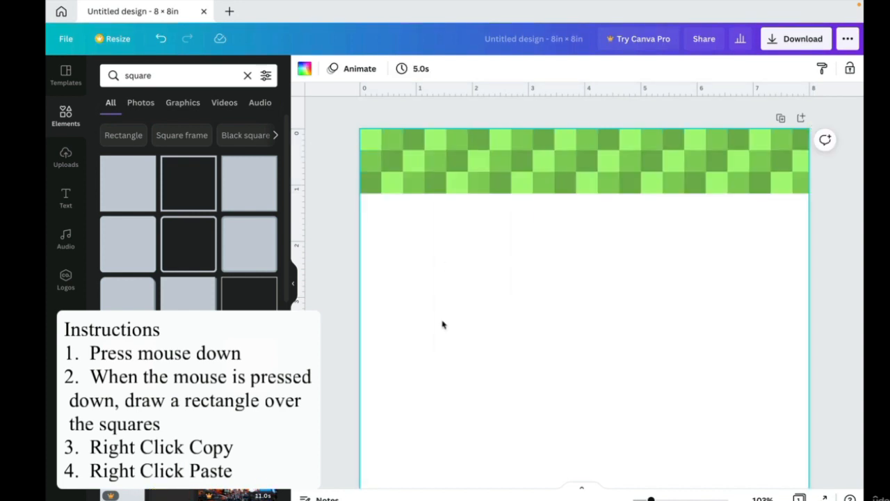
right_click(441, 322)
left_click(464, 348)
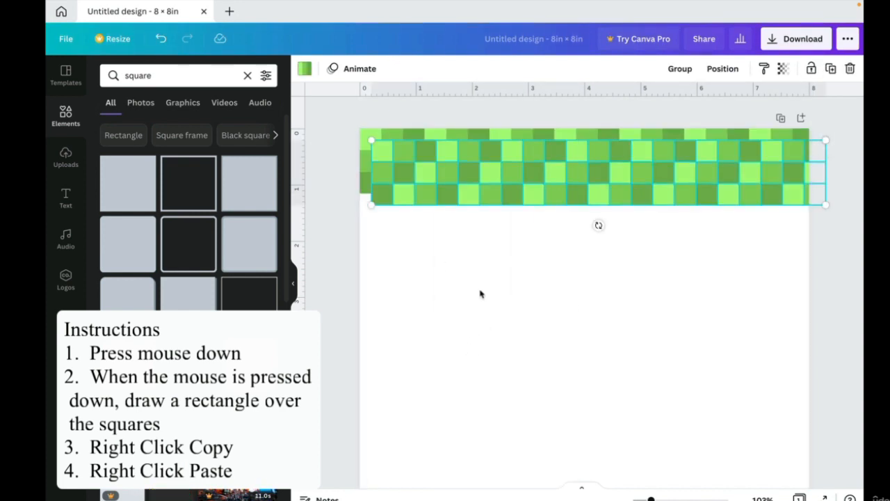
left_click_drag(491, 151, 478, 204)
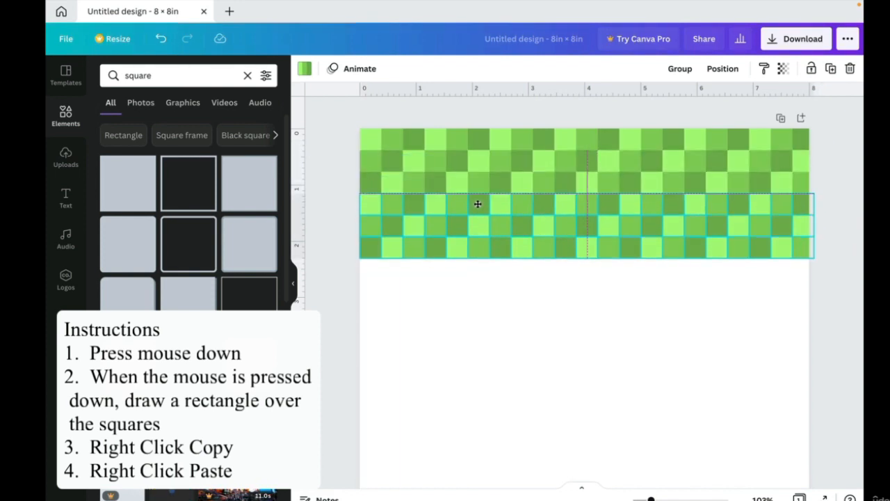
left_click_drag(478, 204, 478, 204)
left_click(498, 370)
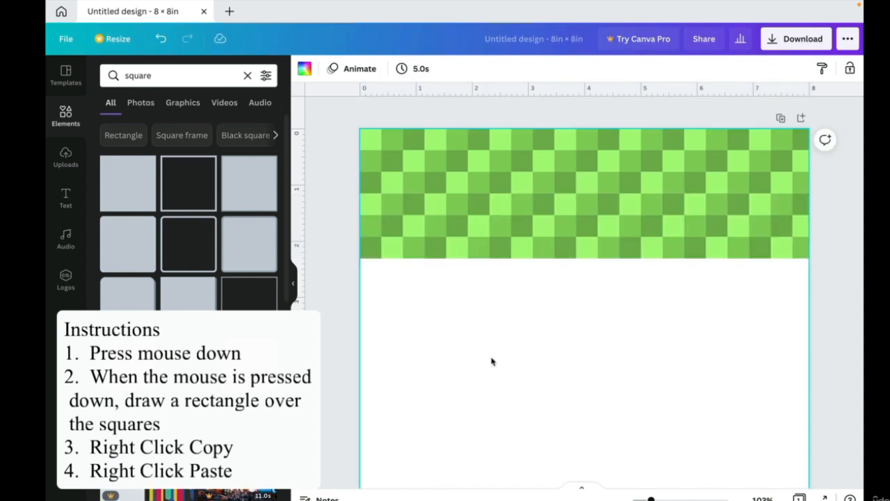
Paste the three-row block again and align it directly below the sixth row as rows seven to nine
right_click(464, 302)
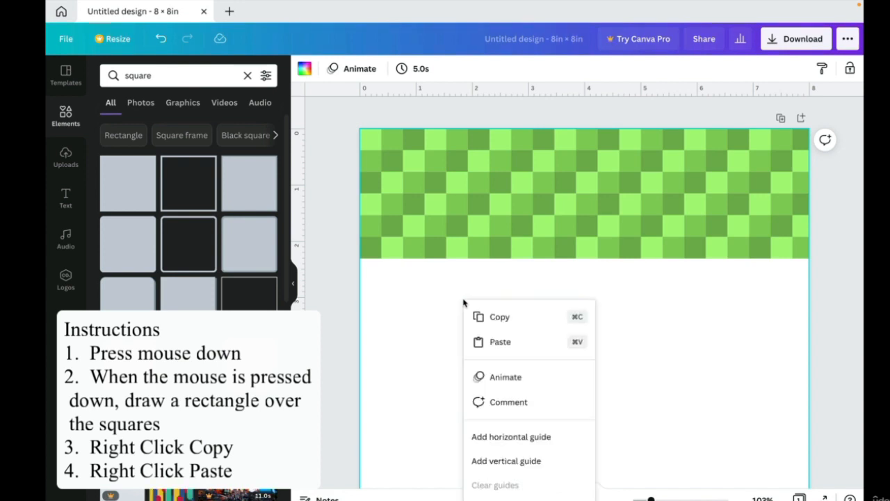
right_click(522, 307)
left_click(543, 349)
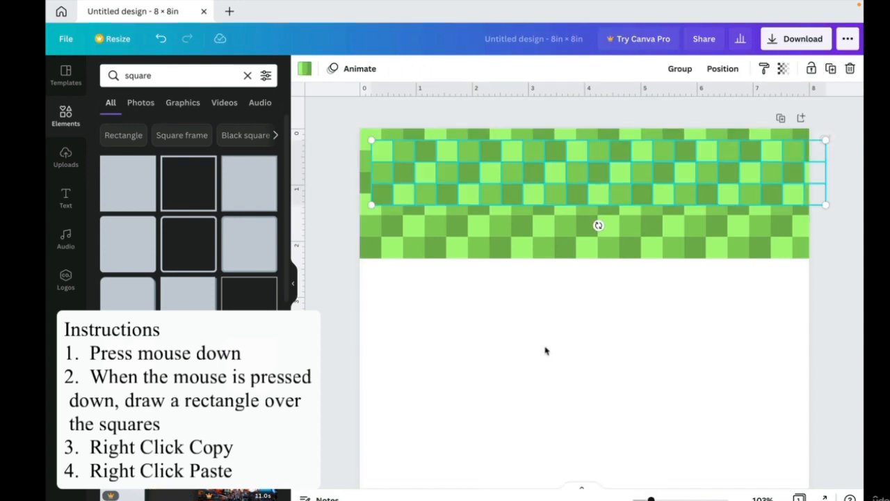
left_click_drag(553, 151, 540, 267)
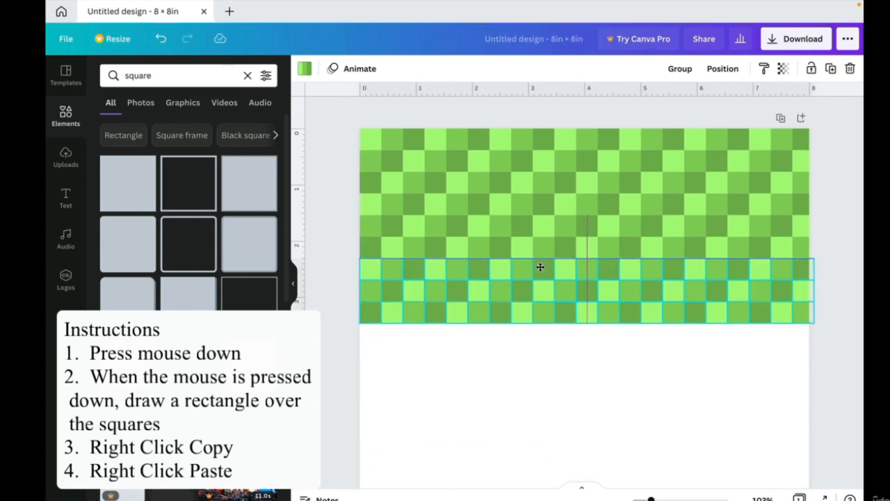
left_click_drag(540, 267, 539, 268)
left_click(516, 423)
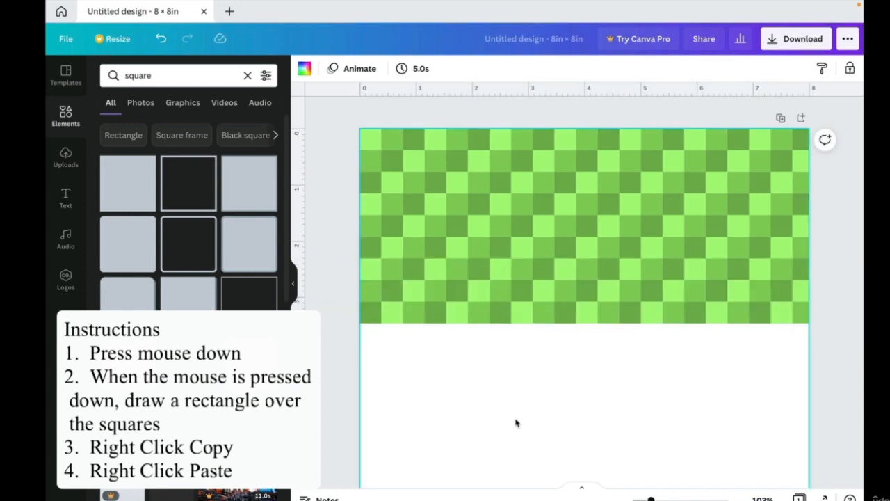
Paste another three-row block of green squares and snap it below the ninth row as rows ten to twelve
scroll(620, 435, "down", 3)
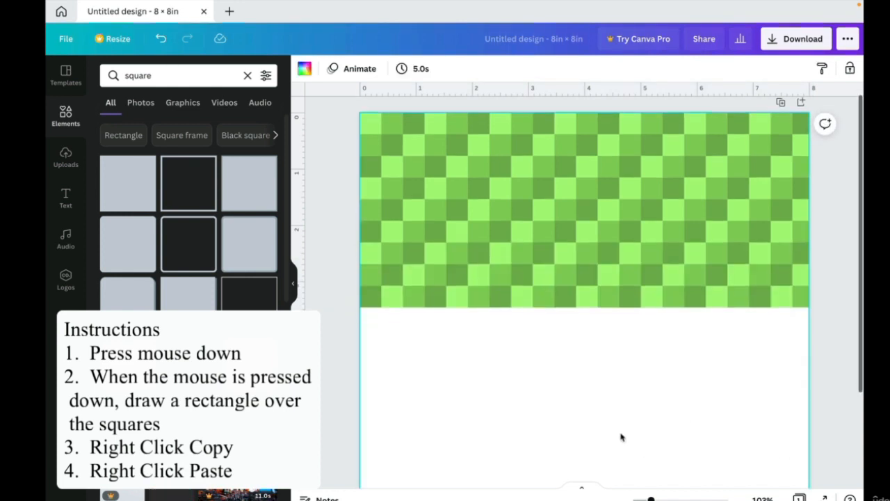
right_click(549, 313)
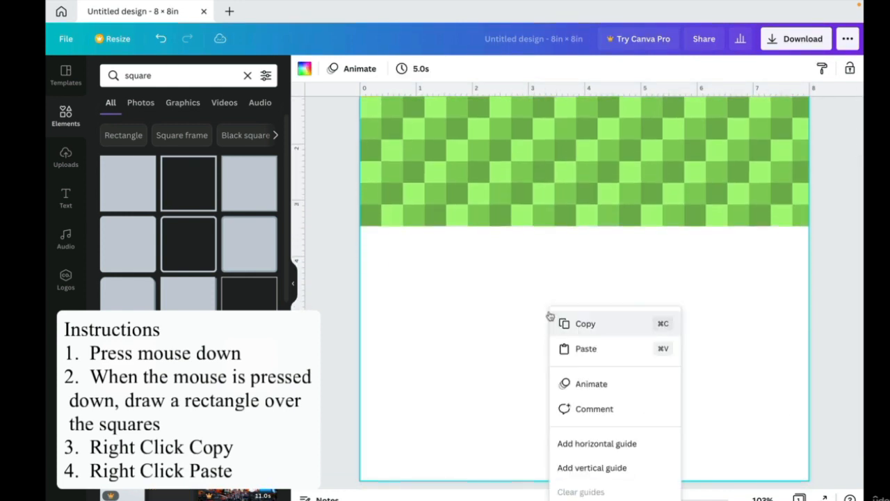
left_click(570, 347)
scroll(510, 201, "up", 2)
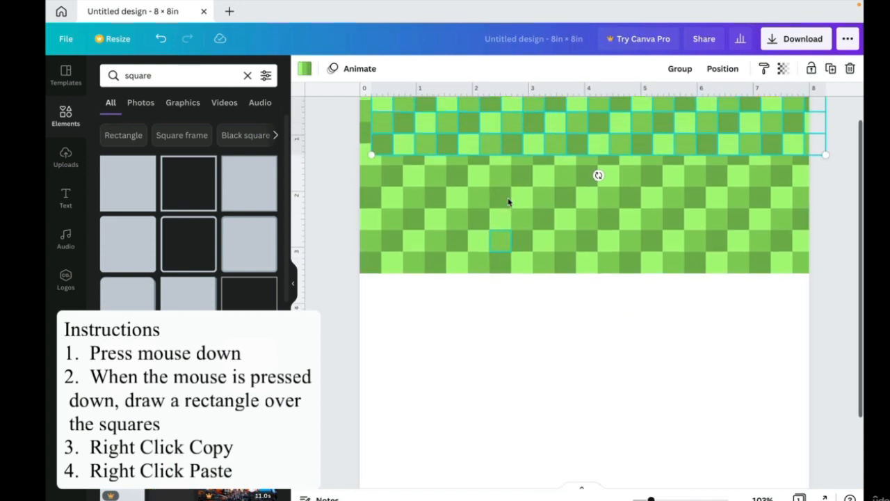
left_click_drag(512, 153, 501, 336)
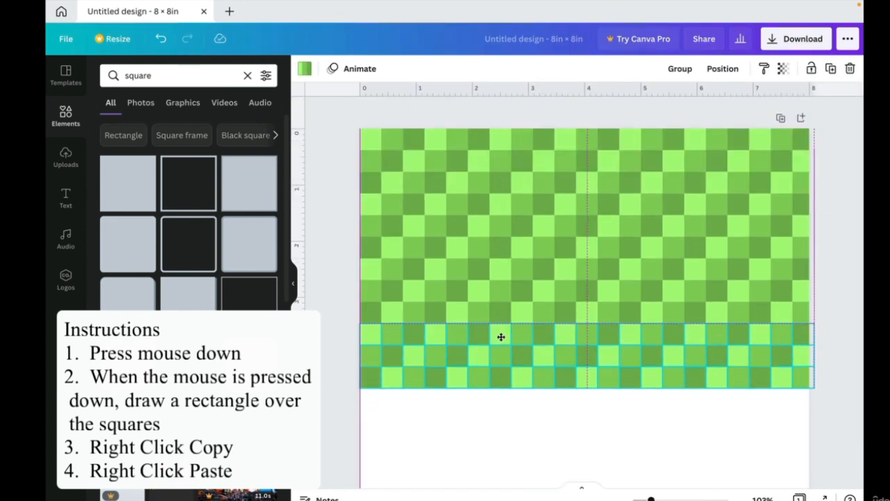
left_click_drag(500, 336, 501, 337)
scroll(500, 338, "down", 3)
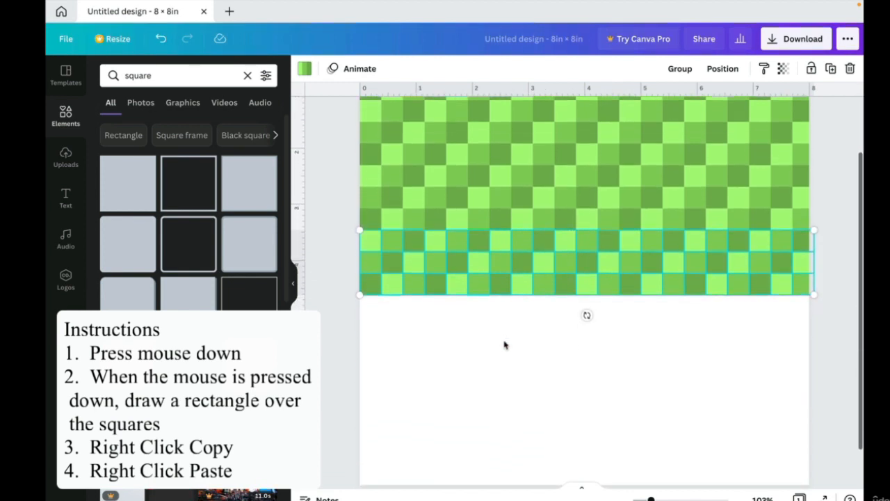
Paste the three-row block of green squares again and align it directly below the twelfth row as rows thirteen to fifteen
left_click(505, 344)
right_click(503, 381)
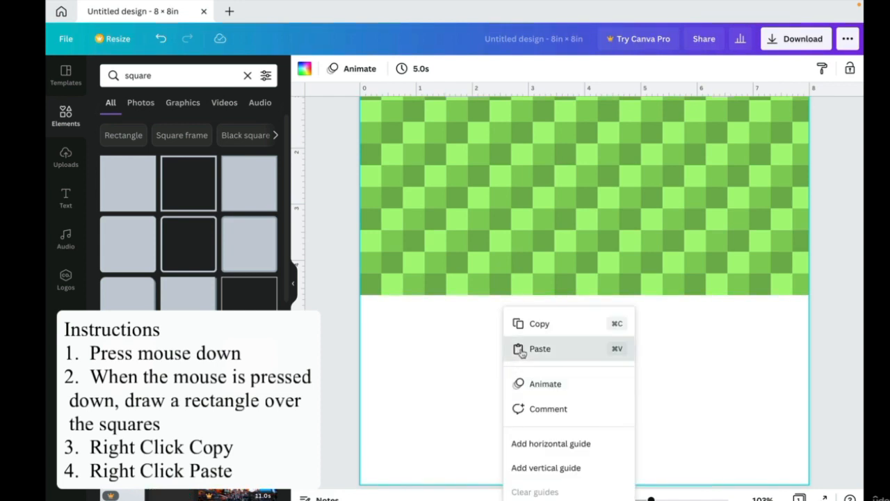
left_click(522, 350)
scroll(506, 256, "up", 1)
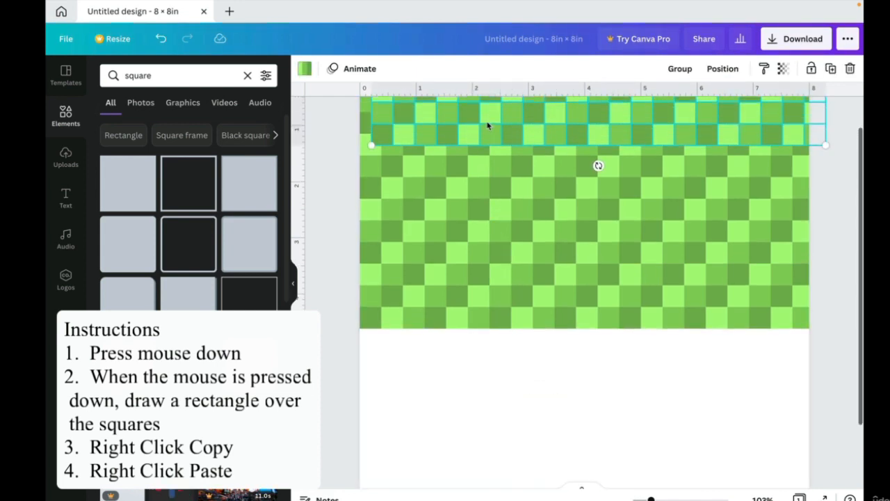
left_click_drag(488, 128, 475, 364)
scroll(475, 365, "down", 3)
left_click(474, 366)
right_click(475, 365)
left_click(504, 349)
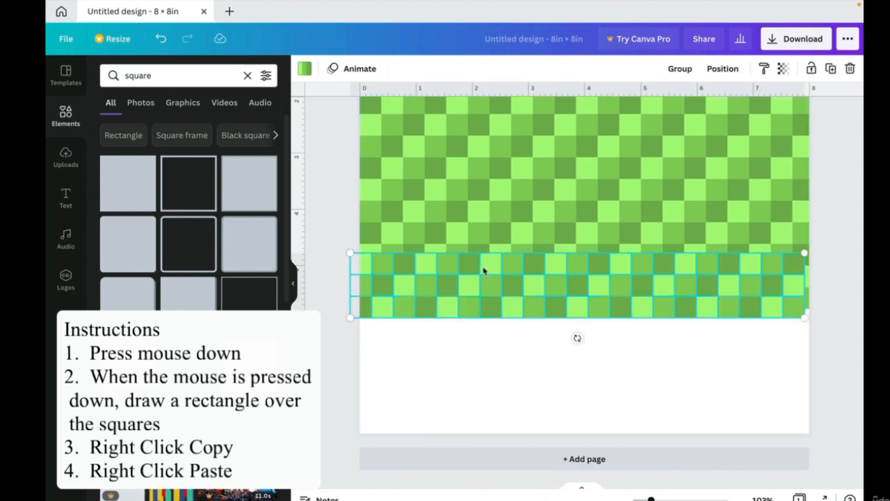
left_click_drag(485, 270, 505, 331)
left_click_drag(504, 331, 516, 270)
left_click(509, 376)
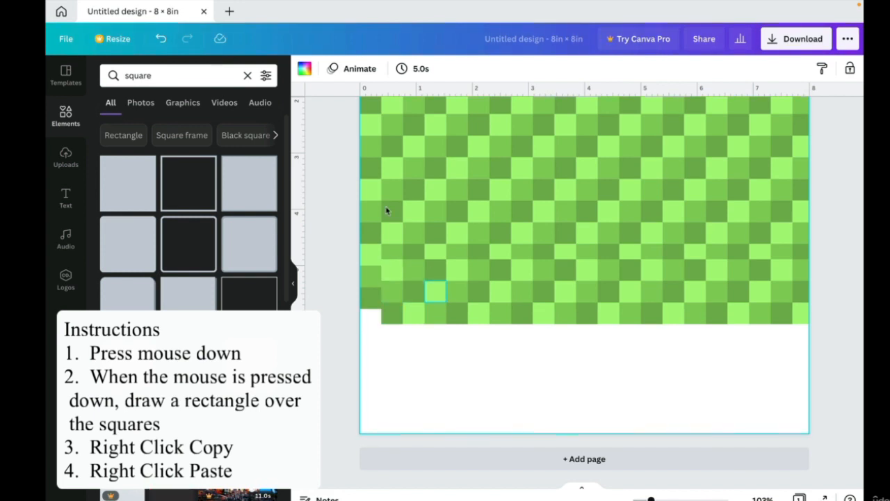
left_click(159, 42)
left_click(158, 42)
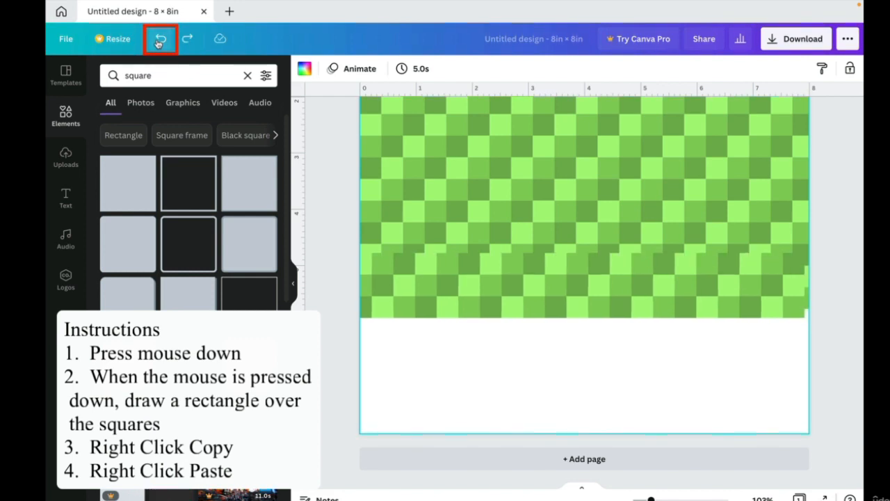
left_click(158, 42)
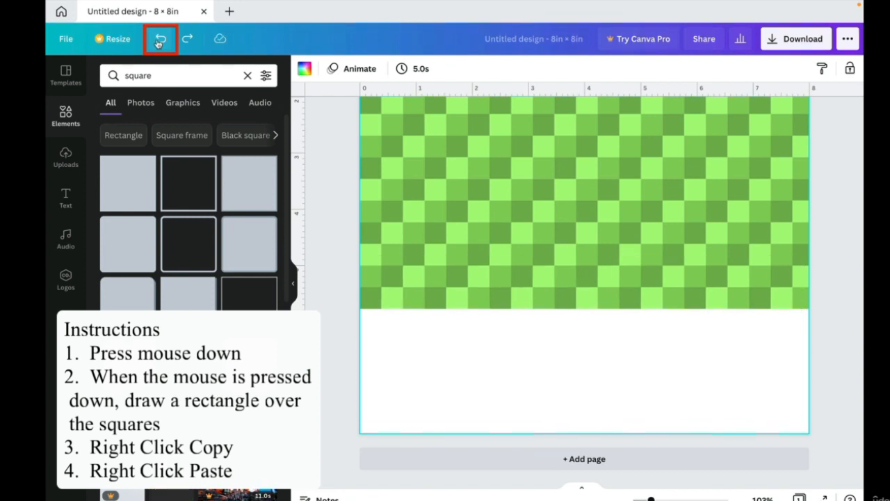
Paste another three-row block of green squares and snap it below the fifteenth row as rows sixteen to eighteen
right_click(431, 344)
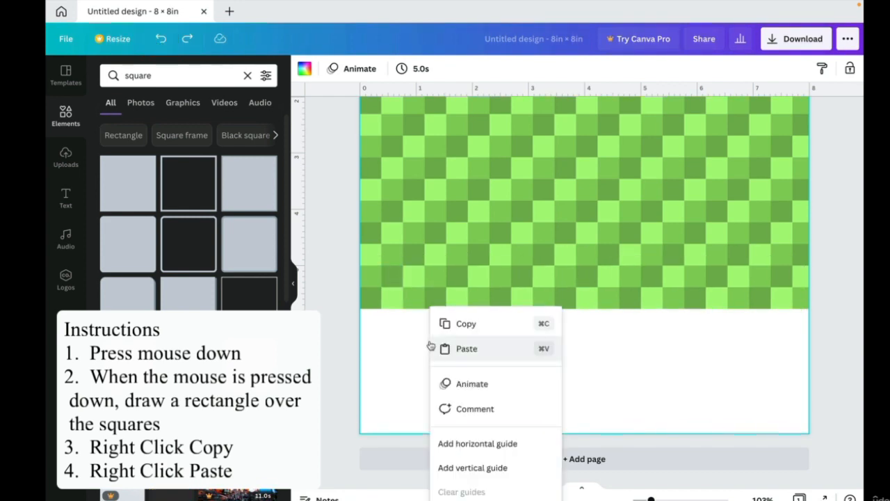
left_click(447, 348)
left_click_drag(469, 267, 478, 319)
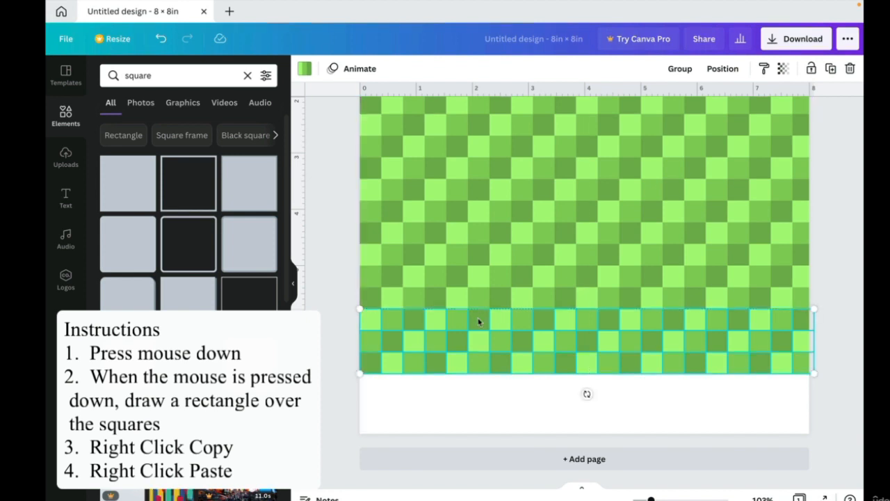
Paste a final three-row block of green squares below the eighteenth row to fill the rest of the page
left_click(452, 418)
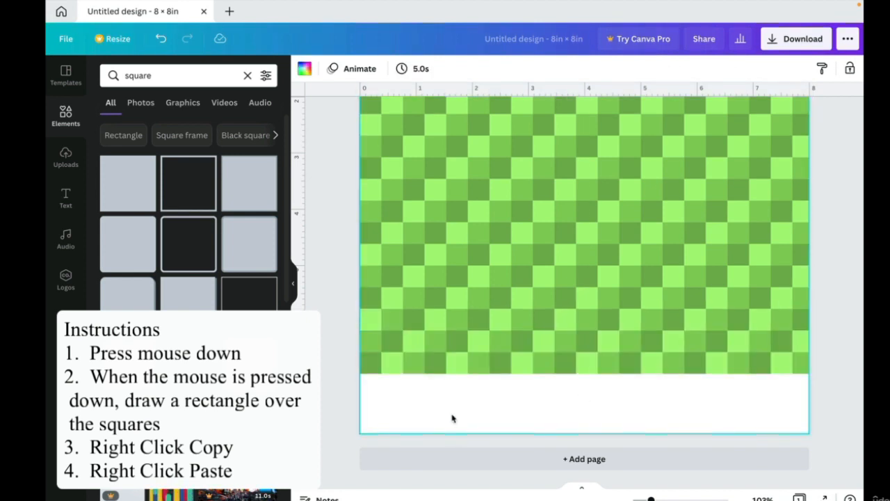
right_click(451, 417)
left_click(487, 358)
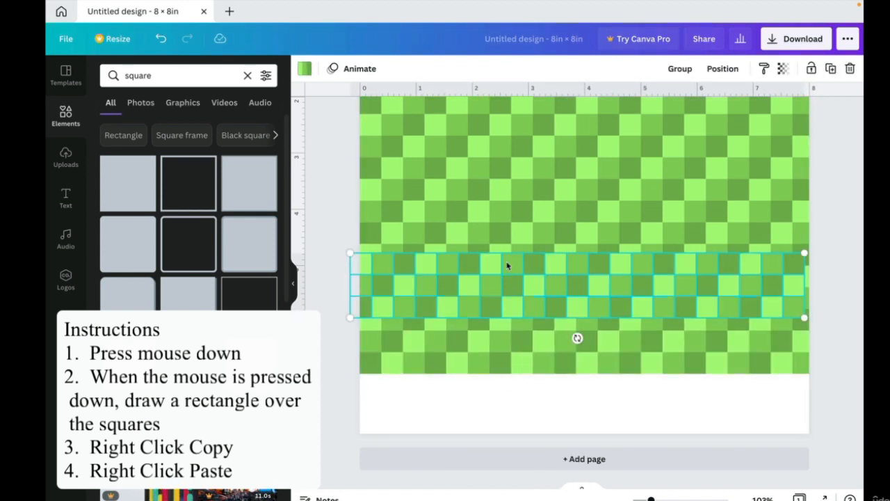
left_click_drag(510, 261, 520, 382)
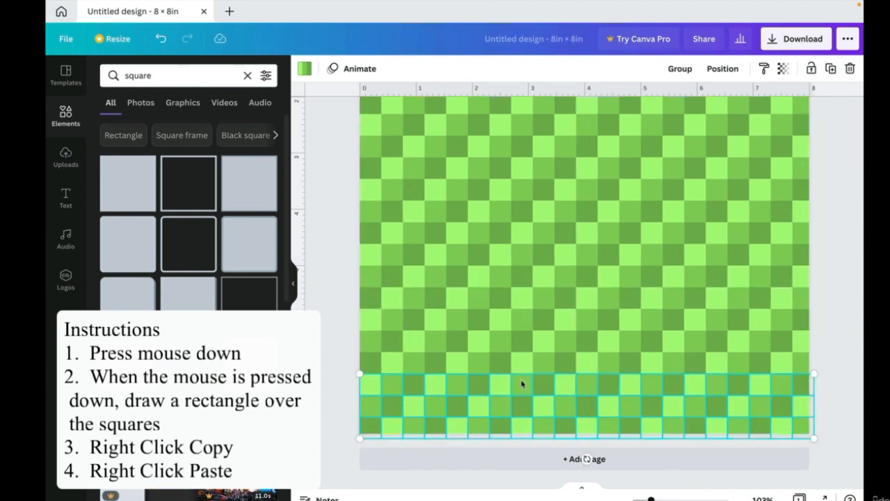
left_click(848, 331)
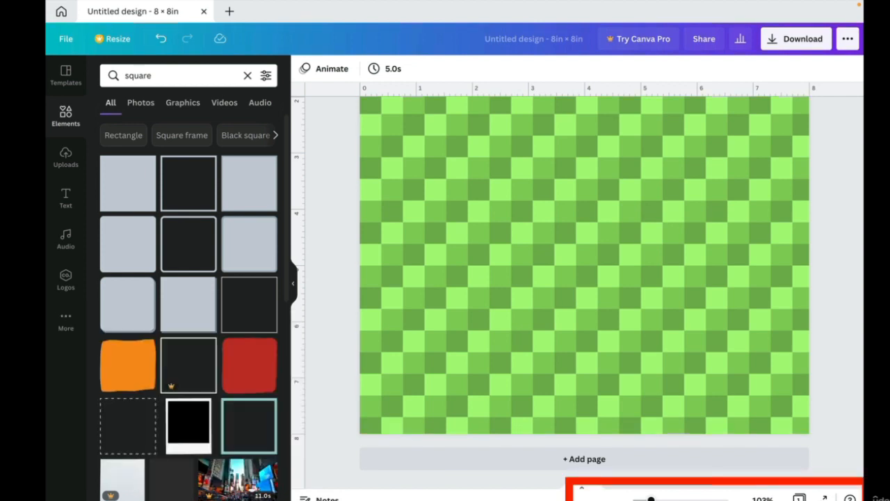
Rename the design as Creeper Photo
left_click_drag(651, 498, 643, 499)
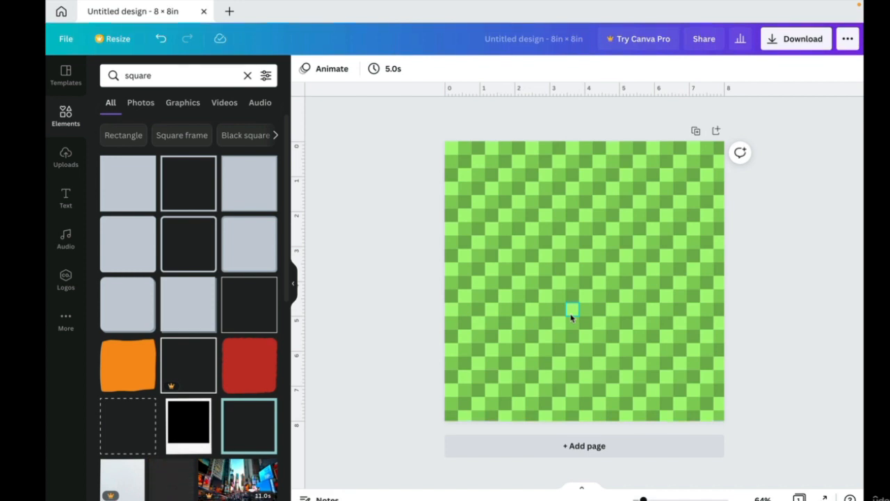
left_click(541, 38)
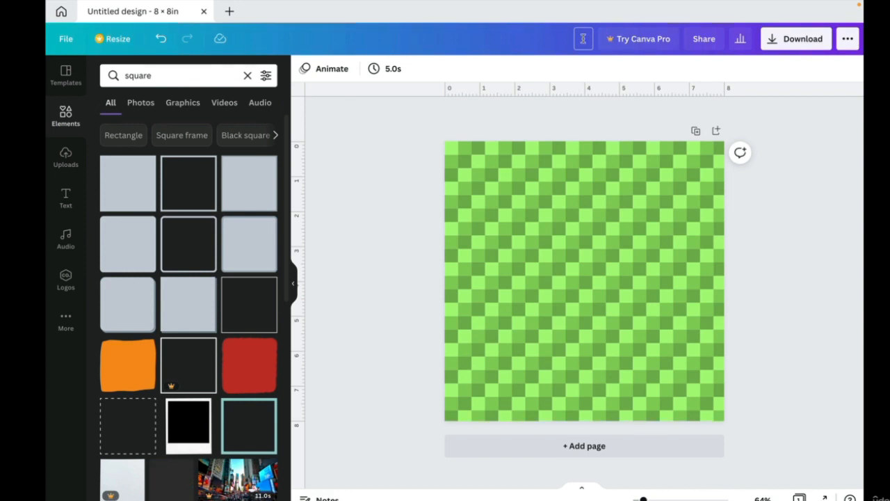
type("Creeper Photo")
left_click(402, 155)
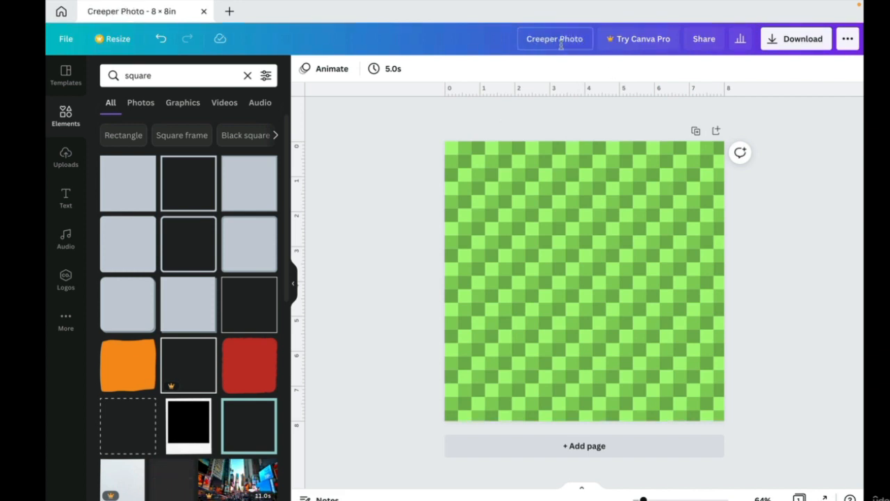
Download the finished pattern as a PNG file and save it to the Desktop as Creeper Photo.png
left_click(797, 43)
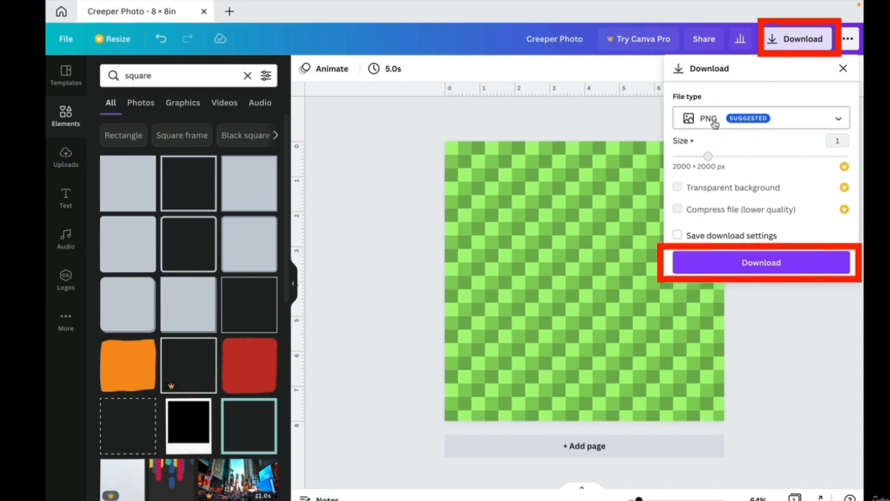
left_click(736, 263)
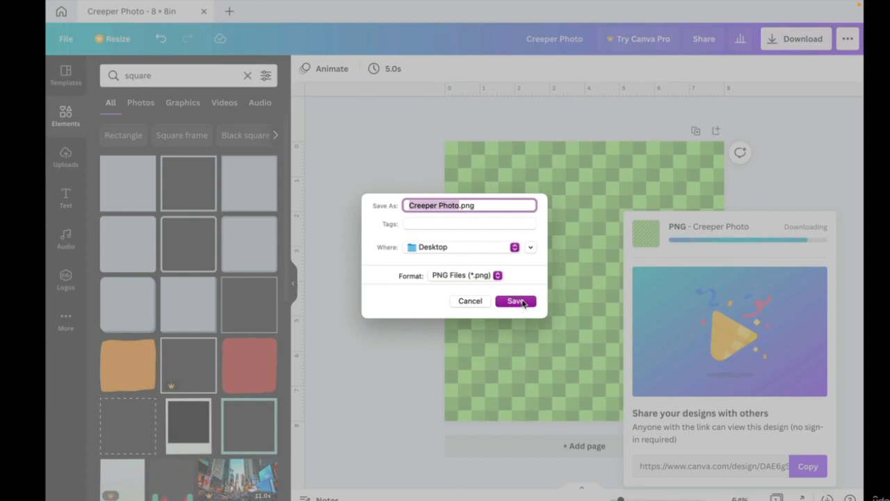
left_click(521, 302)
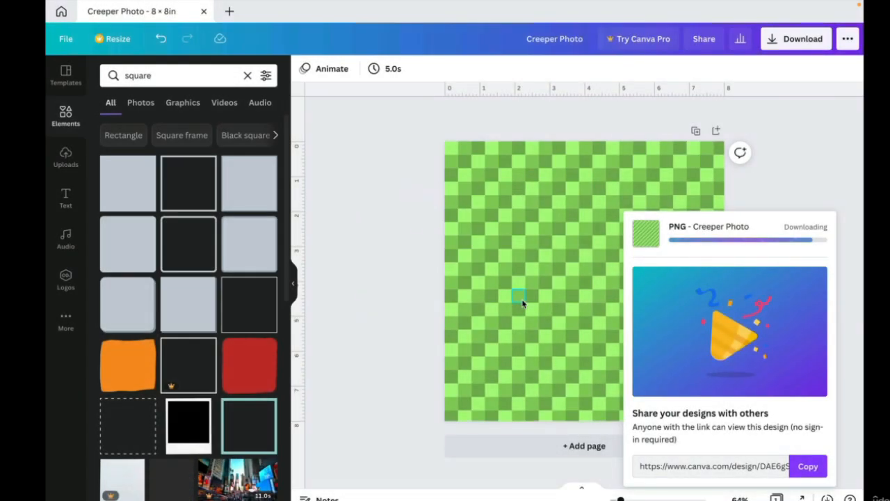
left_click(822, 163)
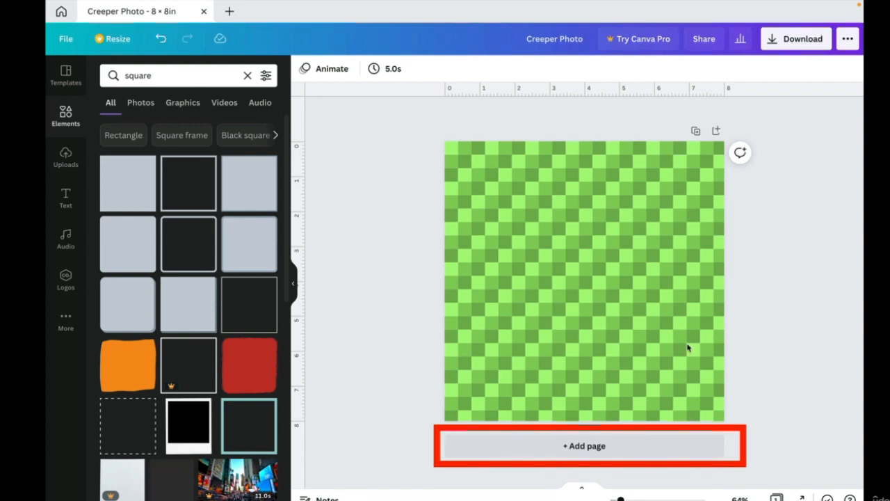
Add a blank second page and upload Creeper Photo.png from the Desktop
left_click(593, 446)
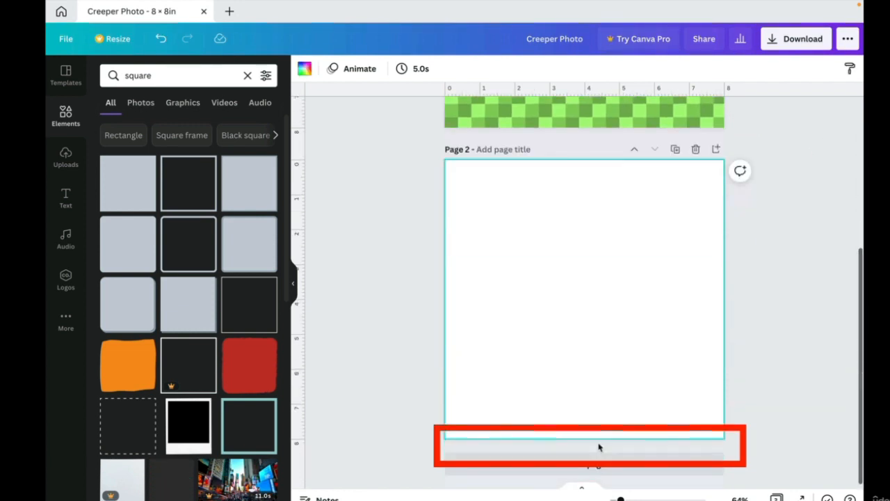
left_click(55, 168)
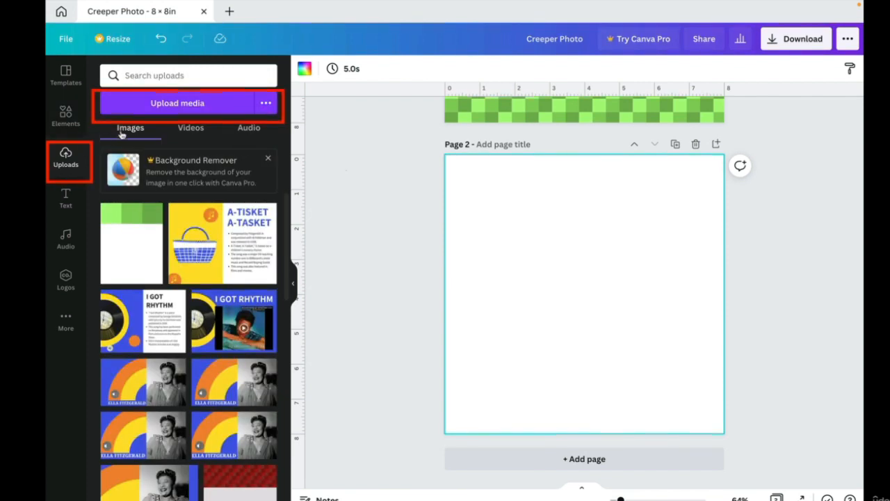
left_click(161, 104)
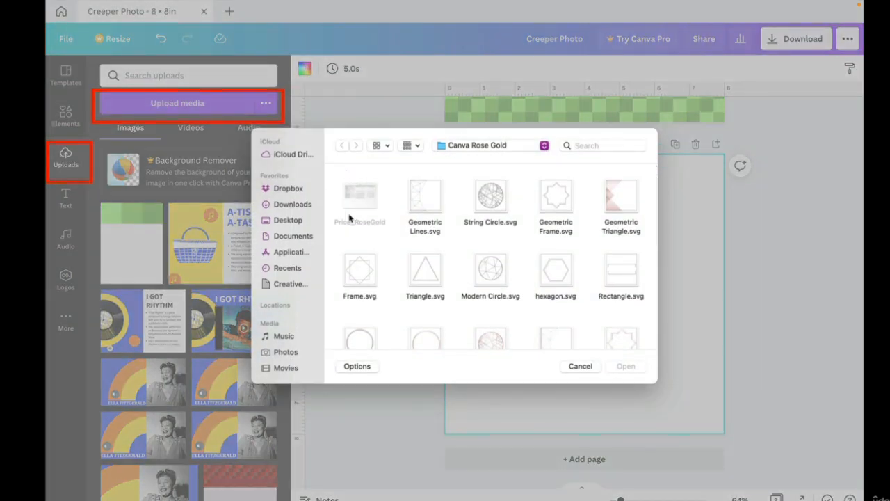
left_click(288, 220)
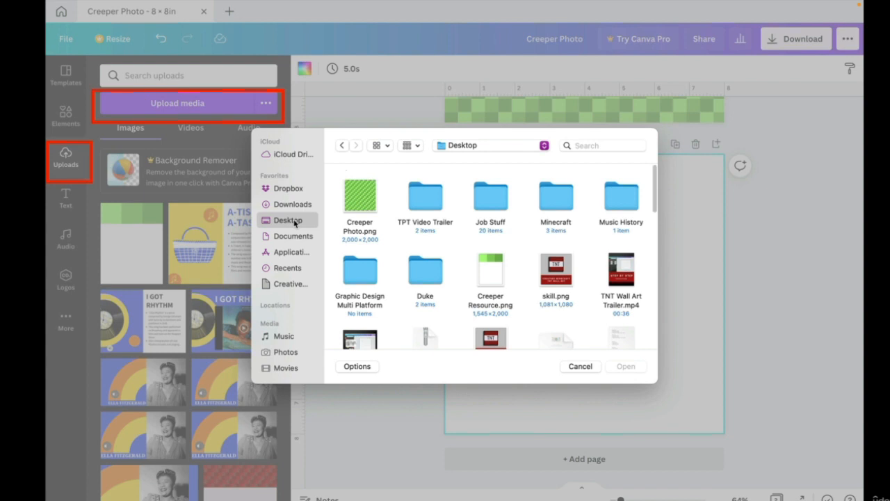
left_click(358, 203)
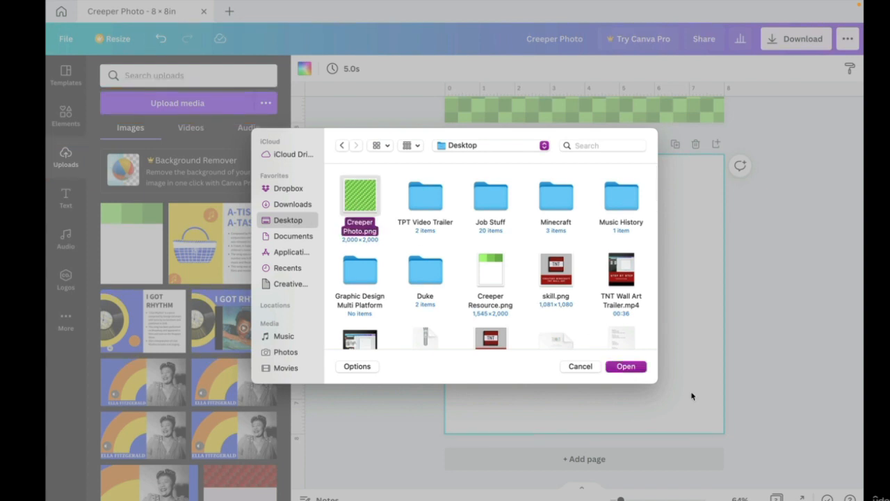
left_click(634, 367)
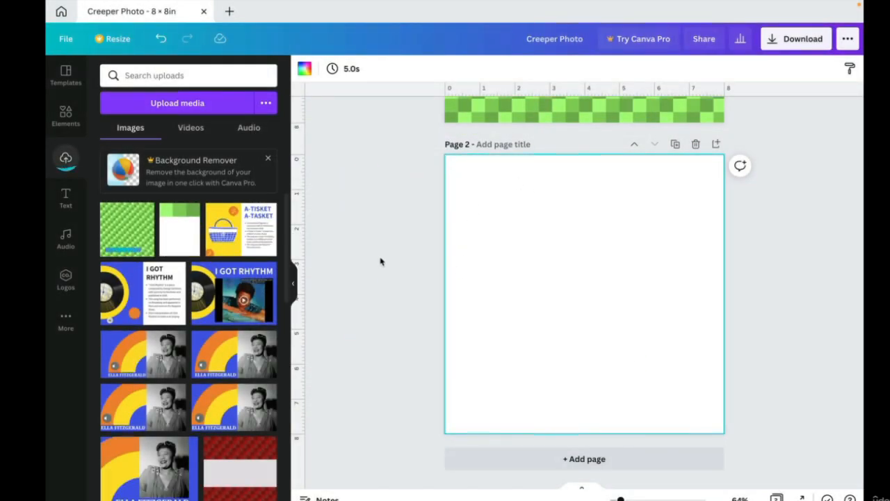
Try filling page 2 with the uploaded pattern image by aligning it to the page corner and enlarging it, and undo the placement
mouse_move(110, 254)
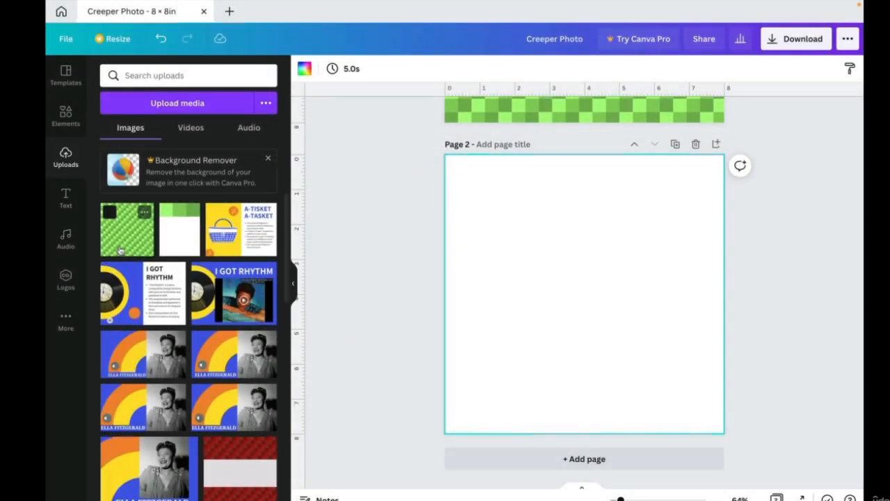
left_click_drag(119, 242, 493, 230)
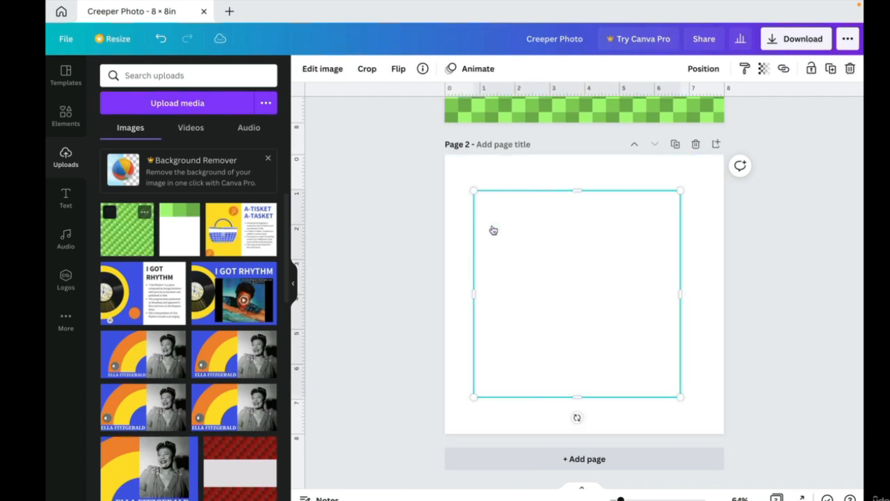
left_click_drag(606, 306, 576, 269)
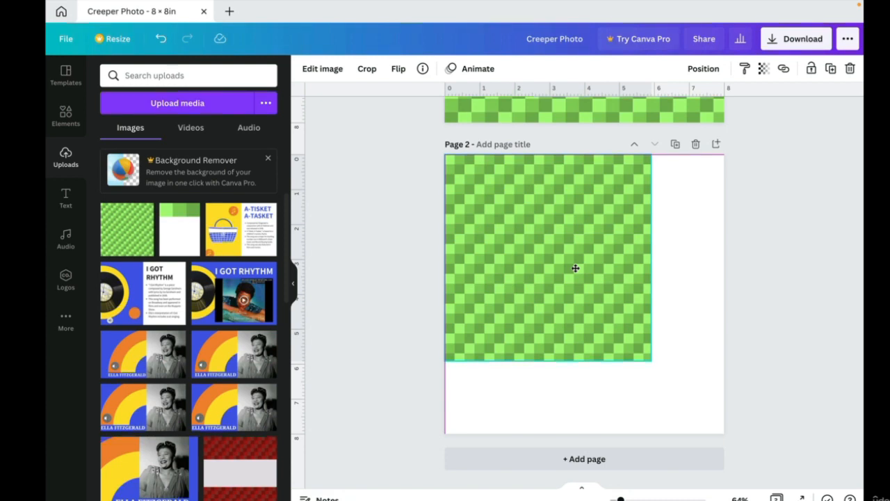
left_click_drag(575, 267, 575, 268)
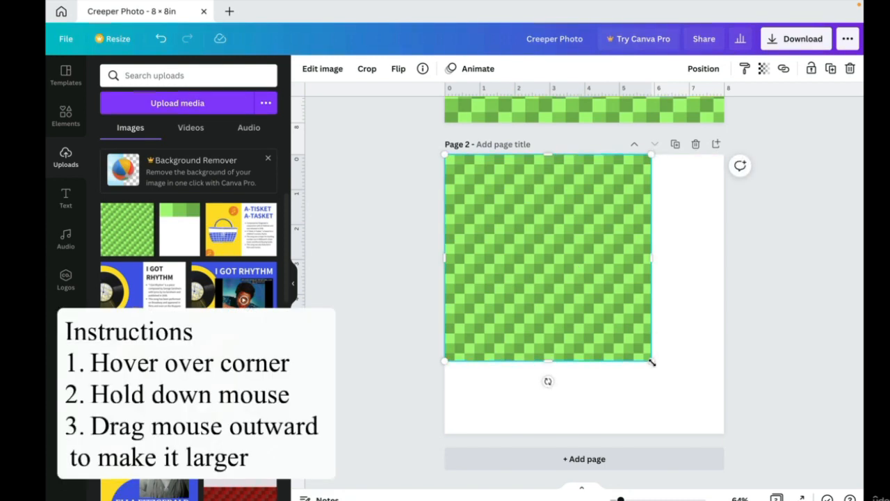
left_click_drag(652, 362, 735, 429)
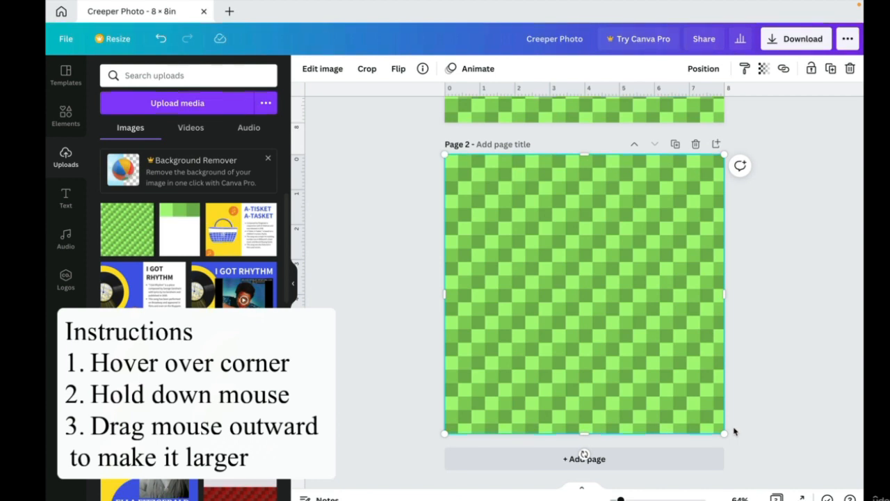
key("ctrl+z")
key("ctrl+z")
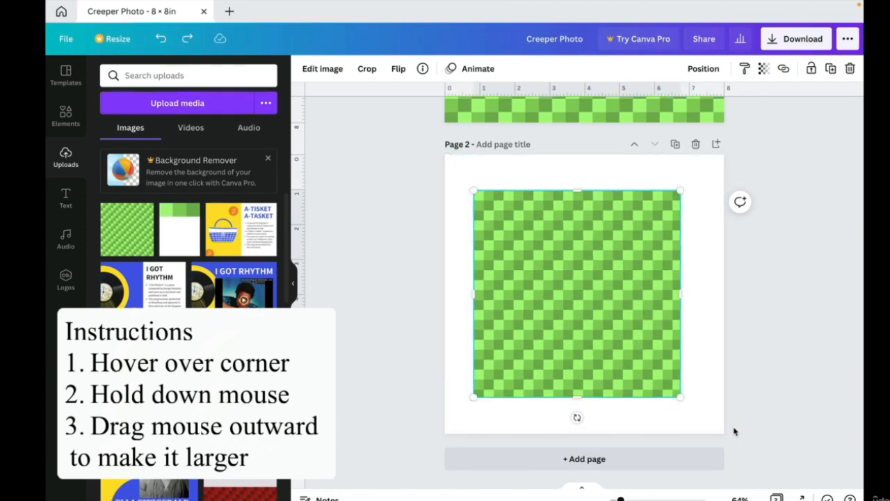
key("ctrl+z")
Set the uploaded pattern image as page 2's full background and apply the Pixel style of the Pixelate effect to it
left_click_drag(110, 234, 456, 179)
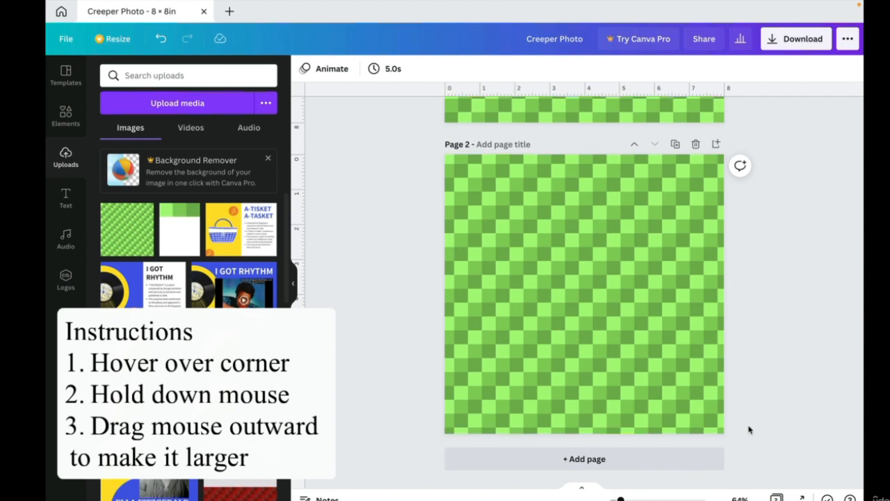
left_click(577, 253)
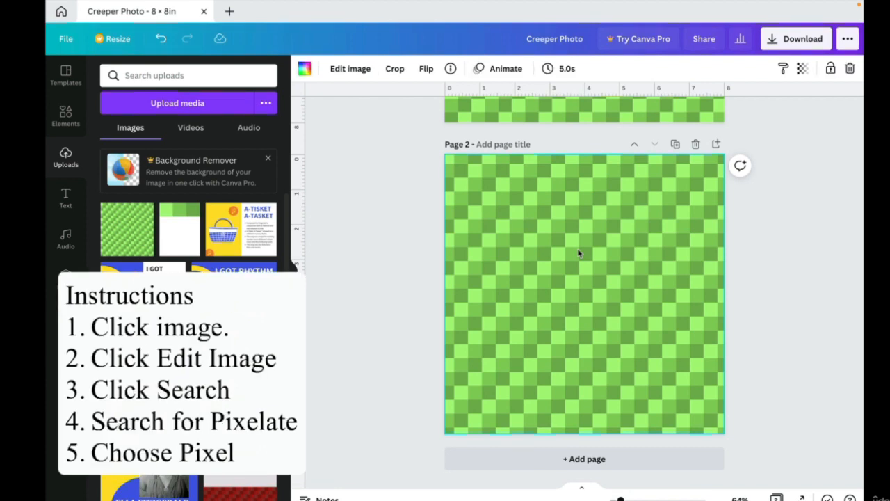
left_click(353, 73)
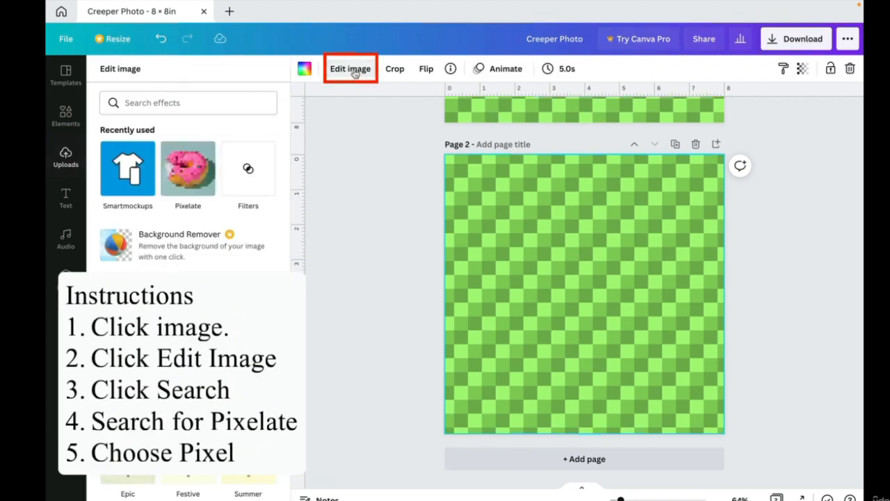
left_click(185, 102)
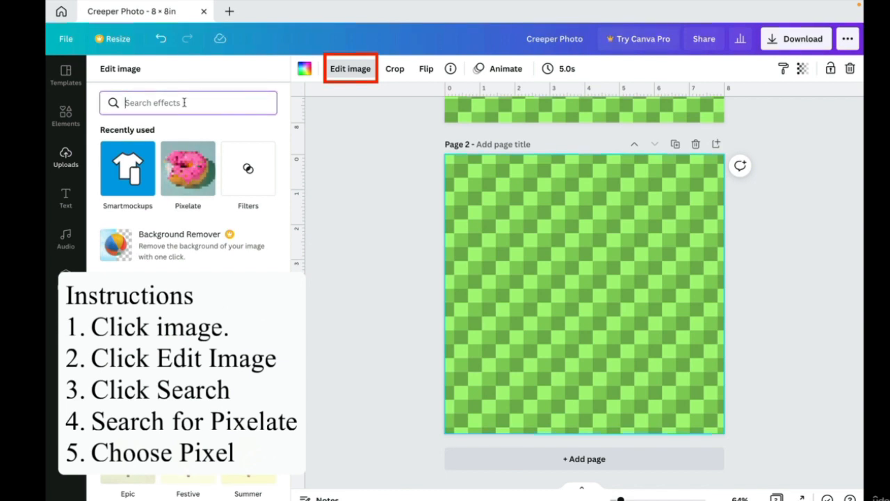
type("p")
type("l")
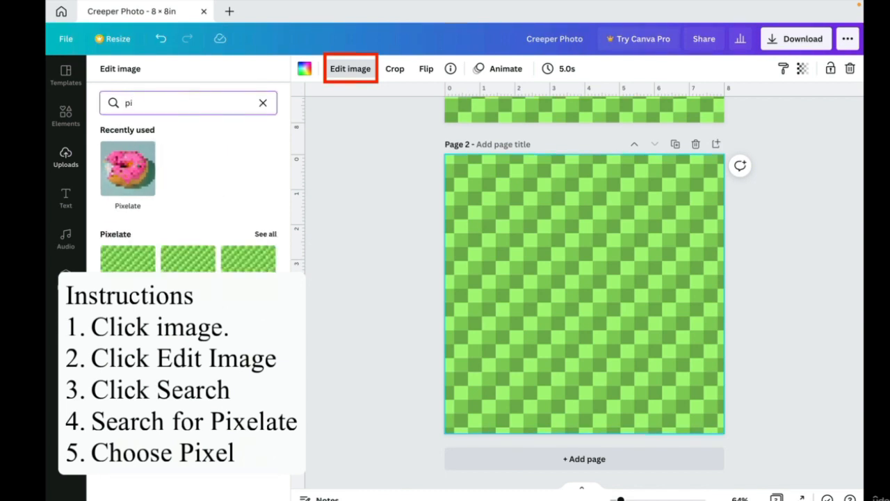
left_click(124, 185)
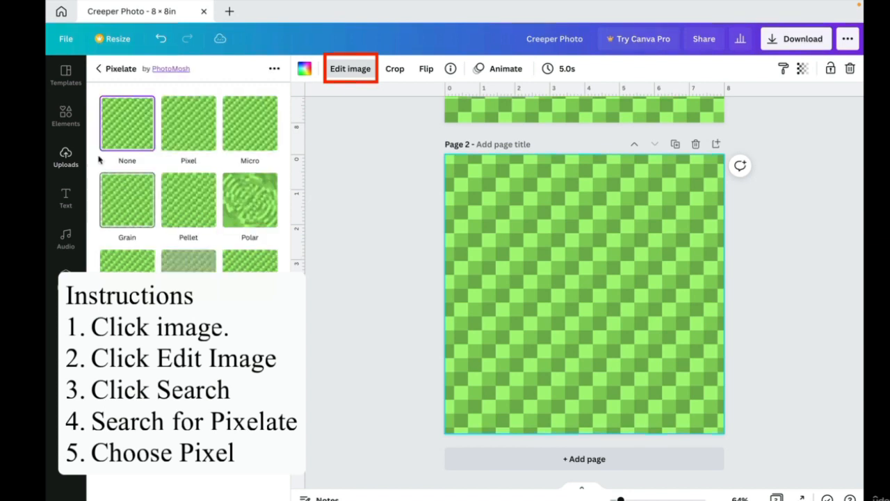
left_click(179, 124)
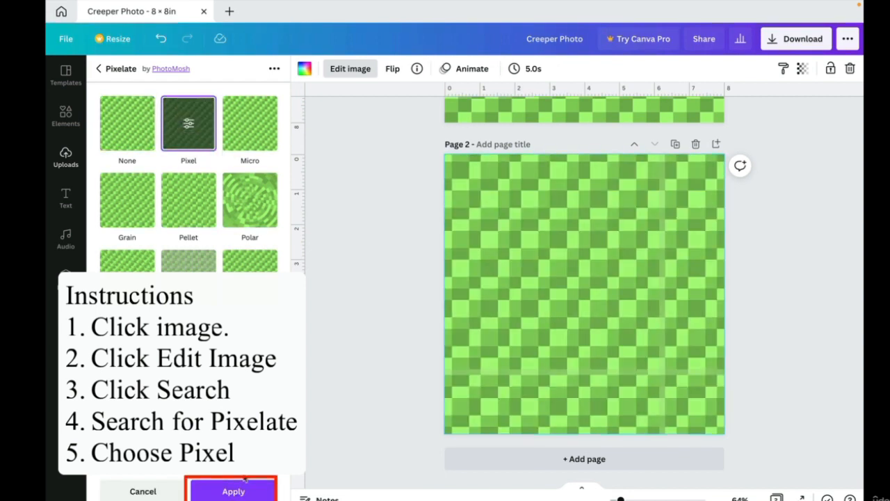
left_click(243, 485)
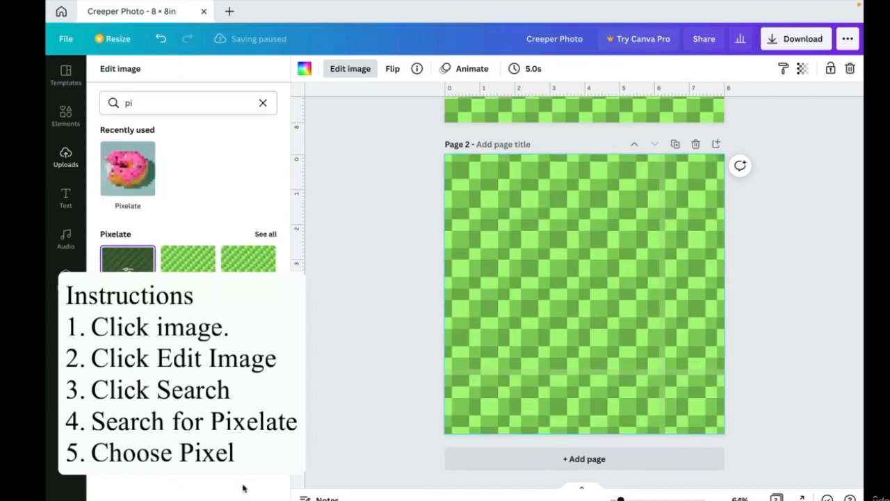
scroll(481, 273, "up", 2)
scroll(481, 275, "down", 2)
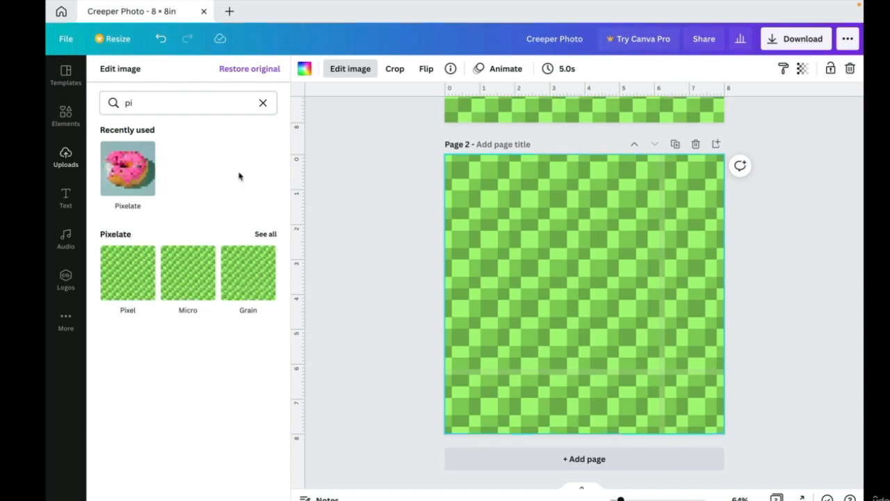
Add a square to page 2, shrink it to about 2 in wide, place it in the page's upper left area and color it black
left_click(66, 115)
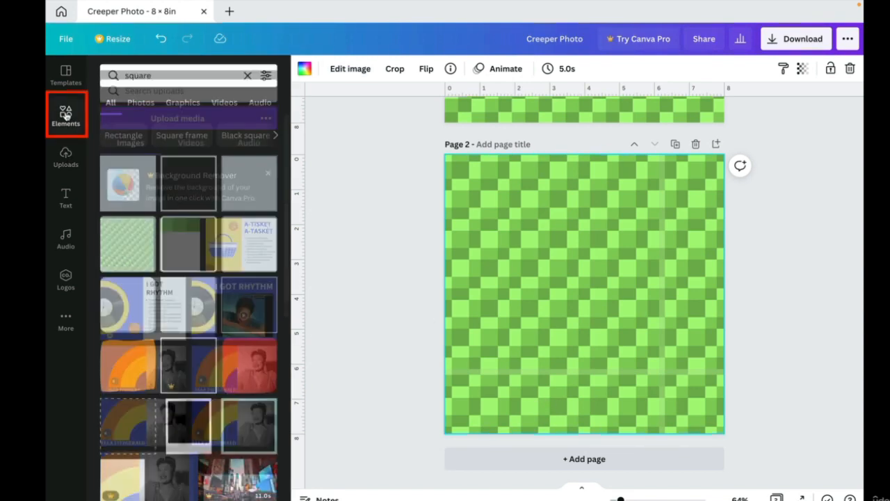
left_click(159, 75)
left_click(336, 146)
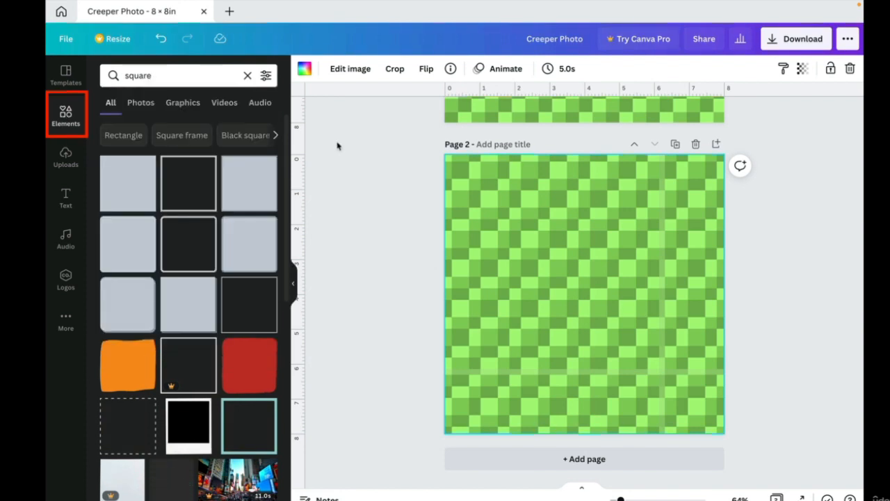
mouse_move(139, 191)
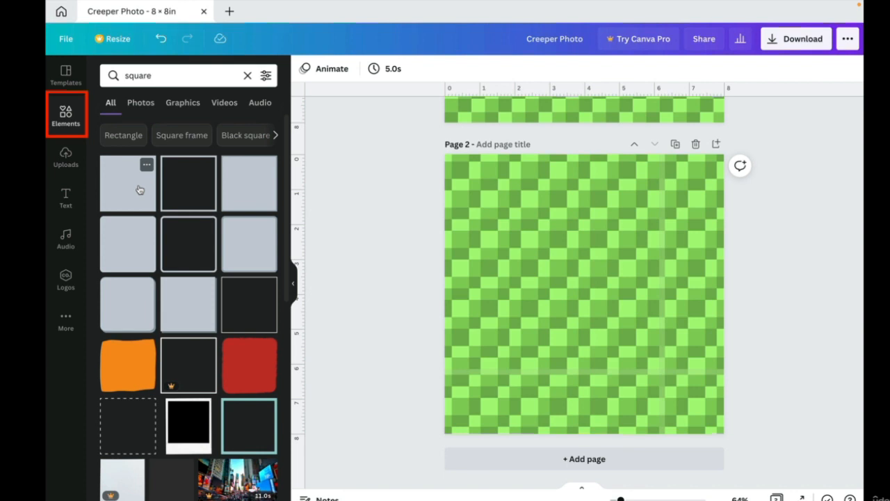
left_click(139, 190)
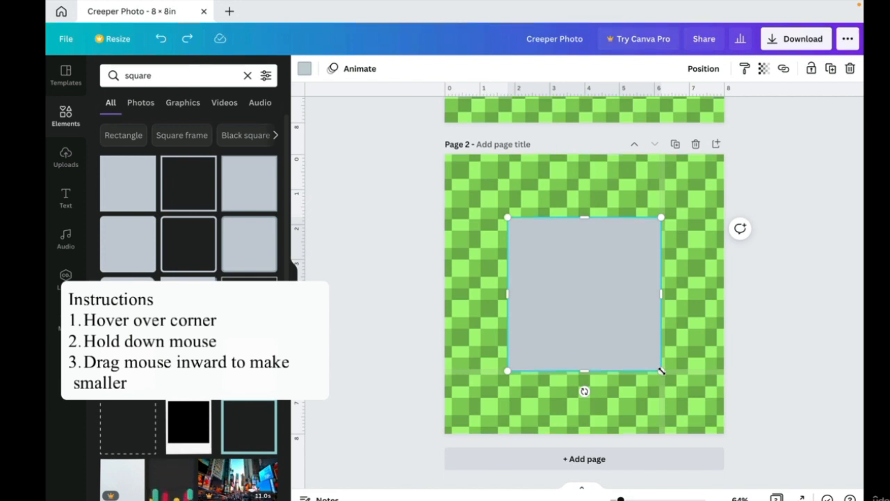
left_click_drag(659, 369, 573, 293)
left_click_drag(543, 250, 534, 242)
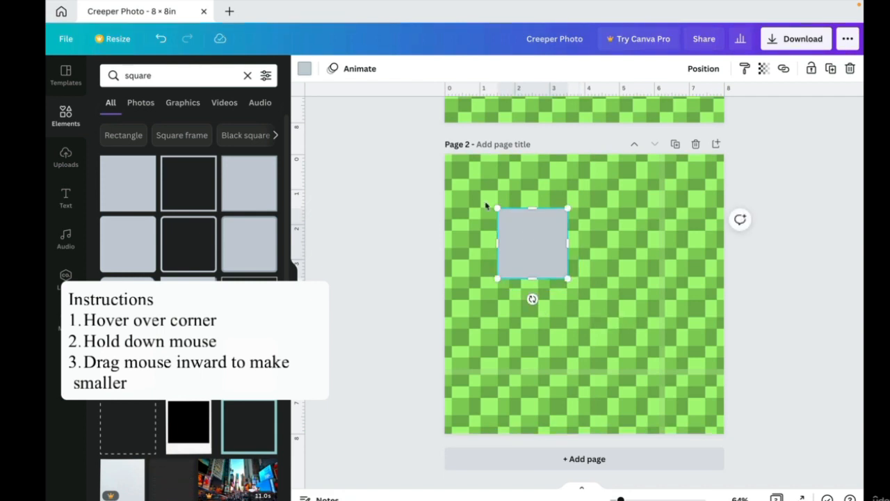
left_click(304, 72)
left_click(112, 334)
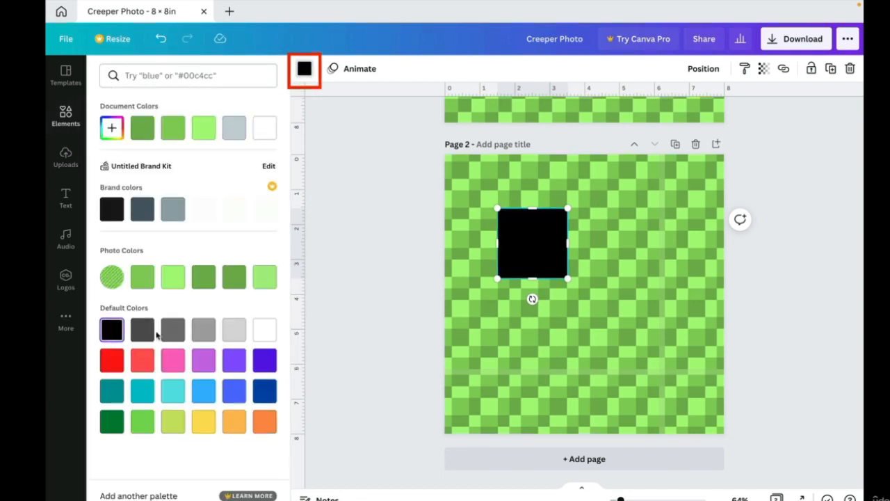
Duplicate the black square and space the two squares level with each other as the left and right eyes
right_click(545, 256)
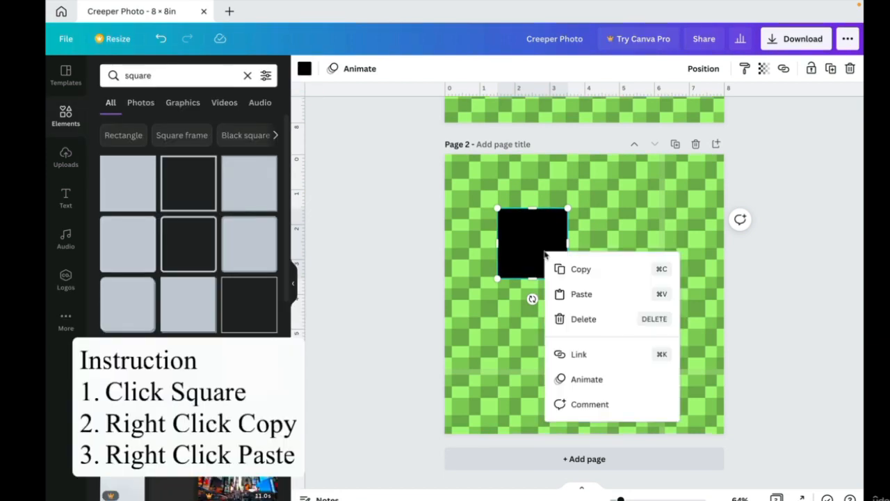
left_click(582, 276)
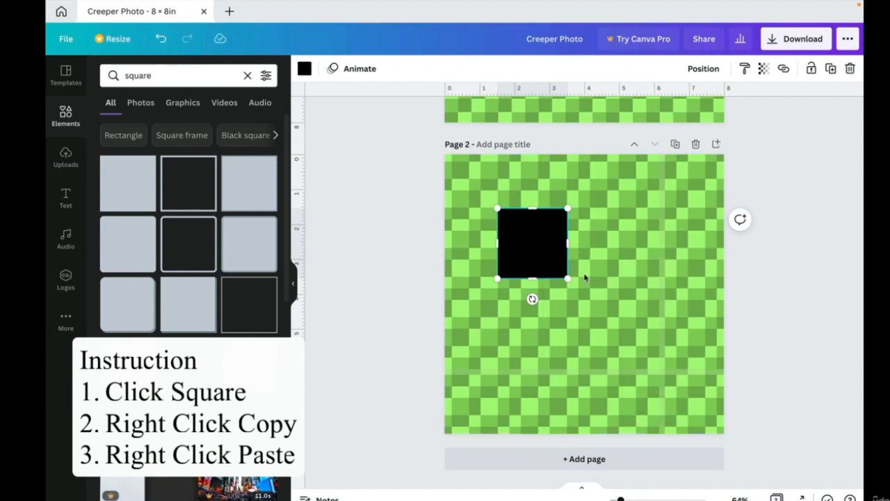
right_click(653, 265)
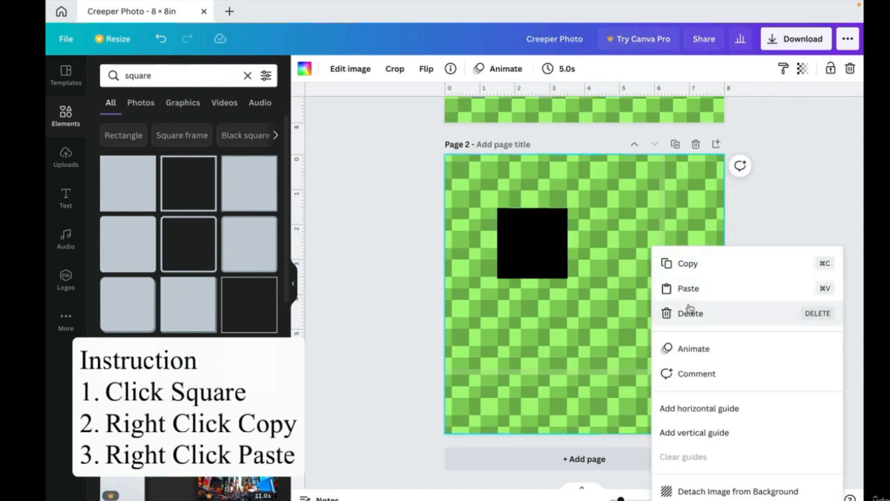
left_click(695, 289)
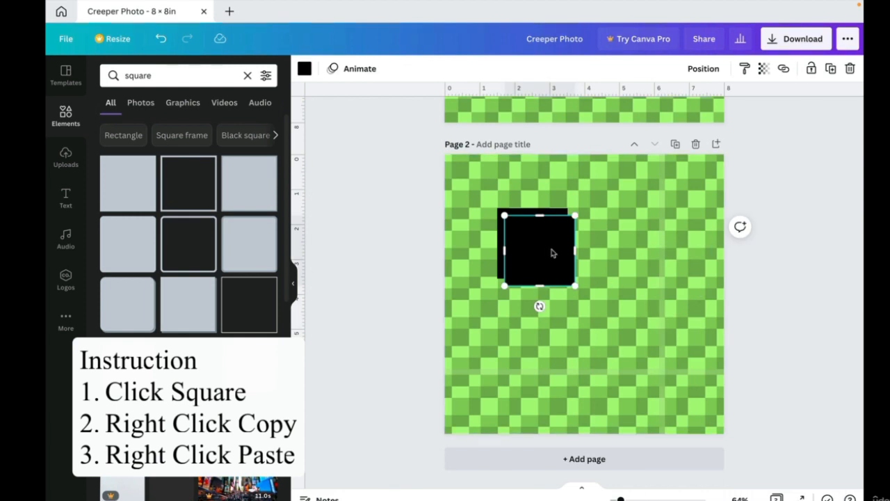
left_click_drag(554, 247, 637, 241)
left_click_drag(524, 234, 513, 234)
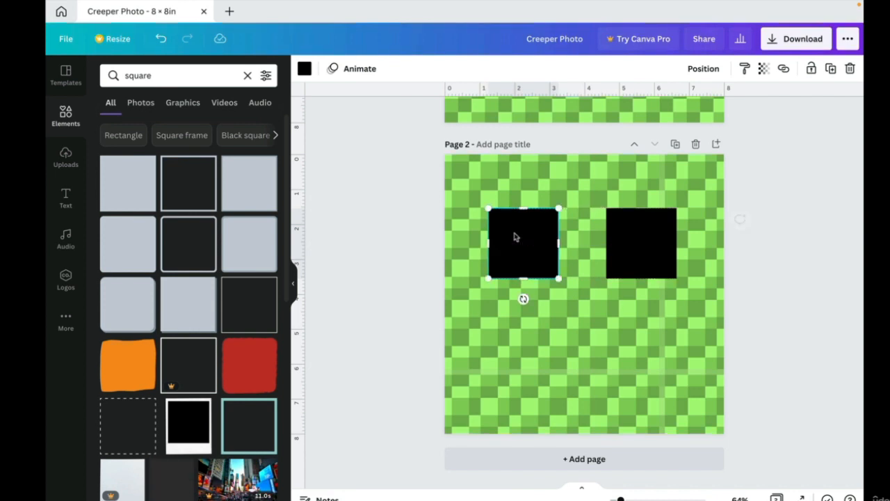
left_click(648, 345)
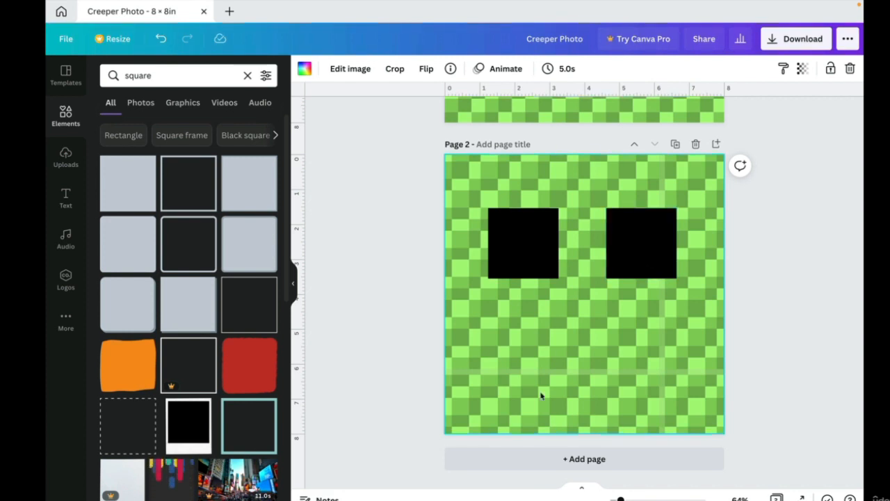
left_click(365, 379)
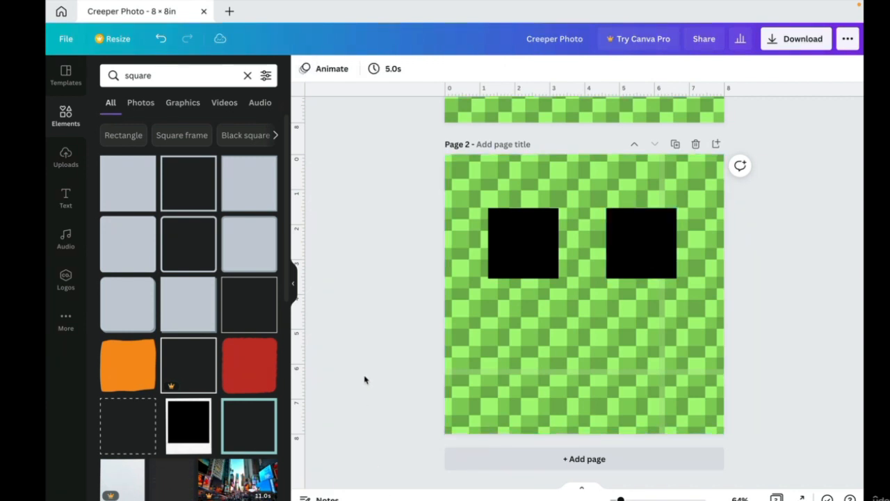
Add another square and reshape it into a horizontal bar about 5.4 in wide and 1.5 in high, centered below the eyes
left_click(109, 194)
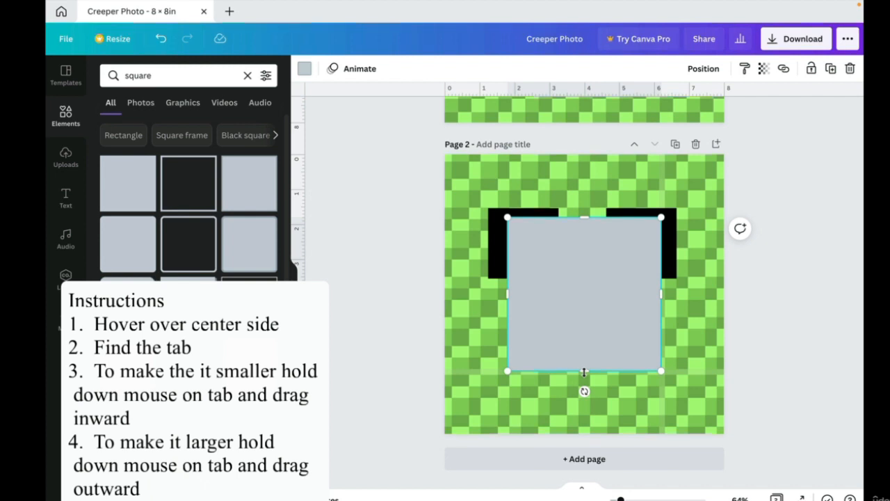
left_click_drag(584, 372, 577, 278)
left_click_drag(613, 249, 611, 337)
left_click_drag(665, 341, 667, 341)
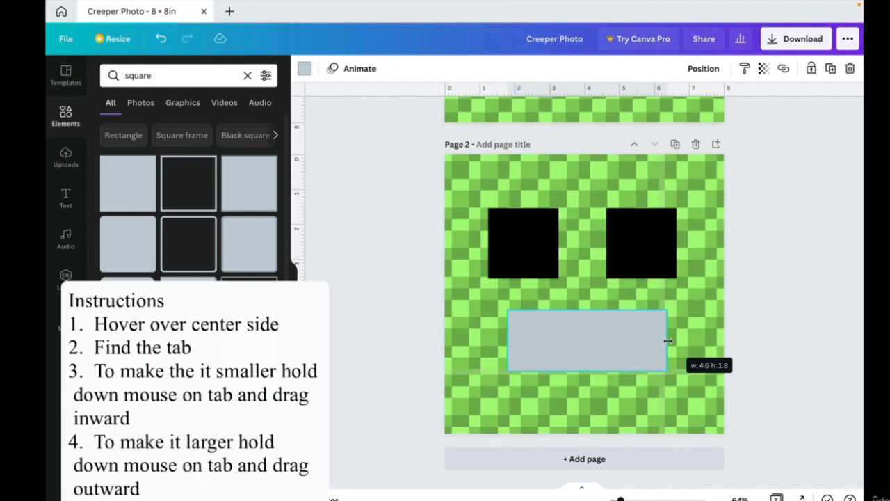
left_click_drag(667, 341, 646, 341)
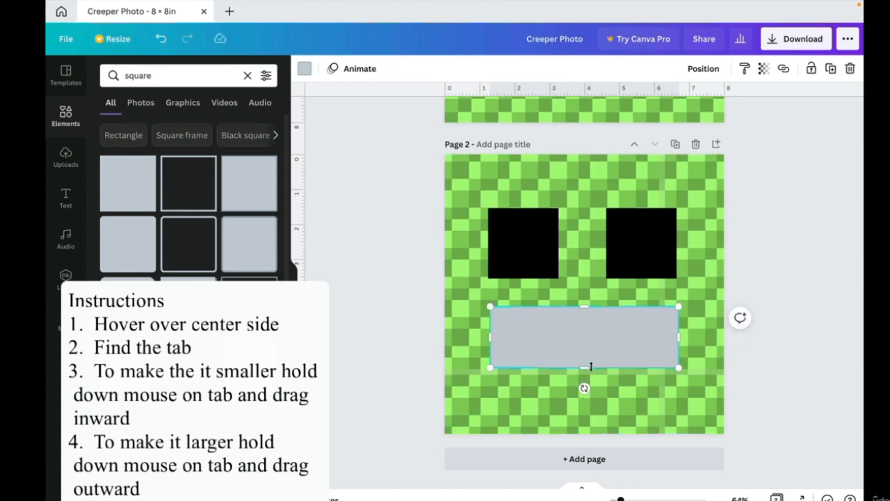
mouse_move(598, 357)
left_mouse_down()
mouse_move(598, 347)
mouse_move(583, 358)
mouse_move(583, 351)
left_mouse_up()
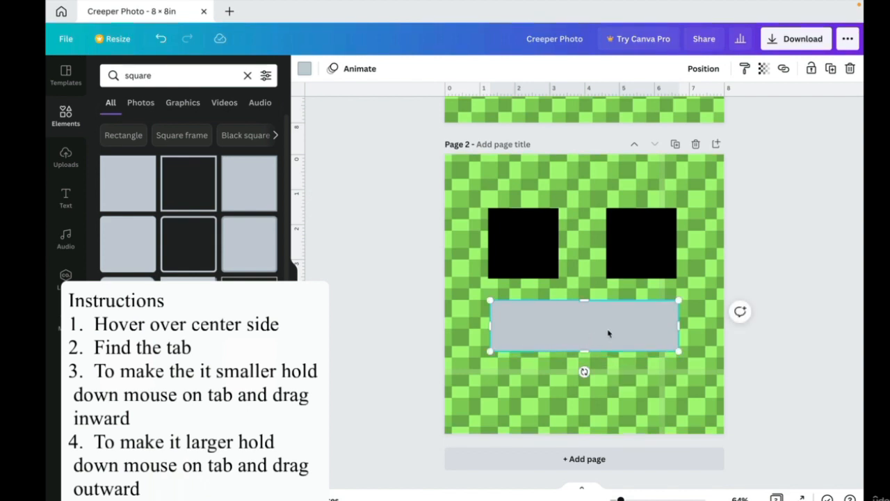
left_click_drag(622, 328, 621, 333)
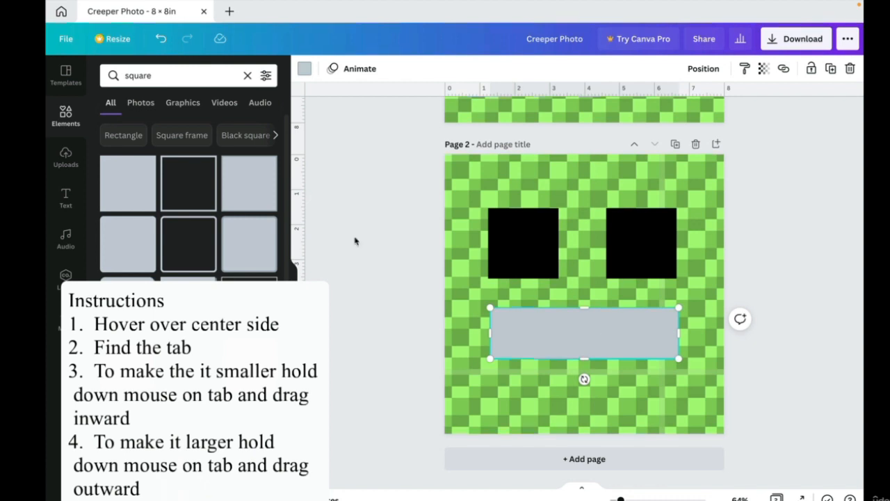
Color the horizontal bar below the eyes black
left_click(306, 70)
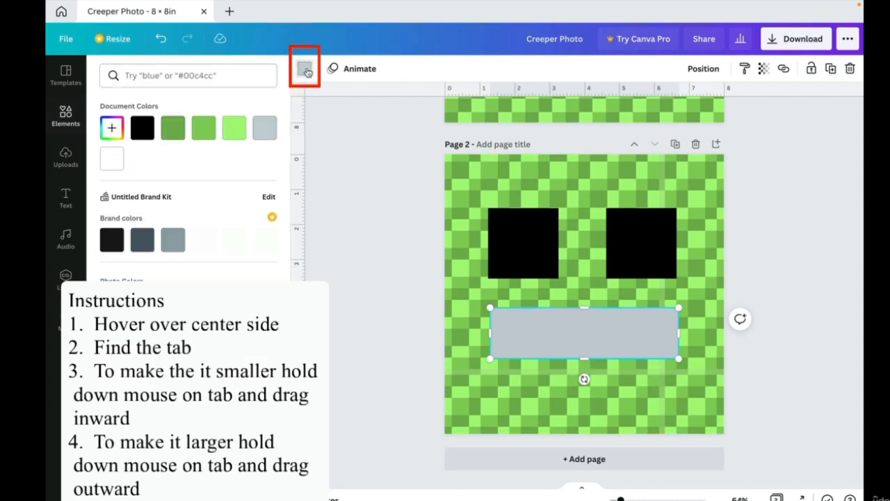
left_click(142, 127)
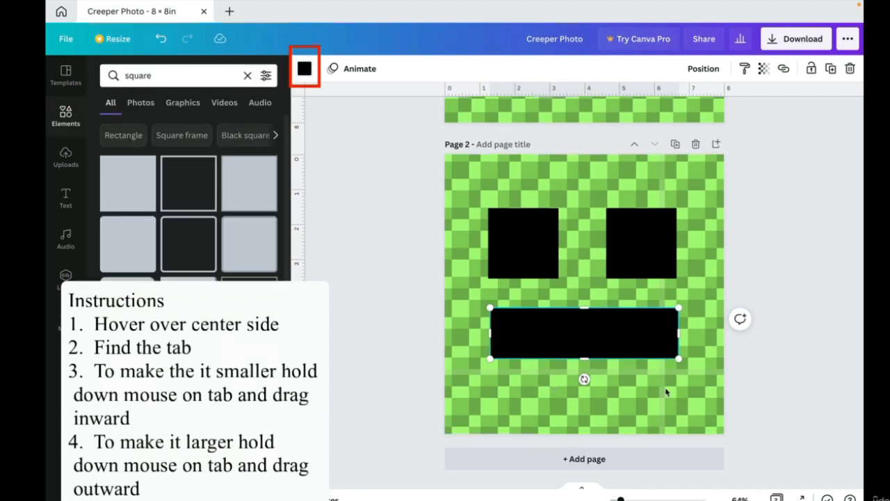
left_click(676, 397)
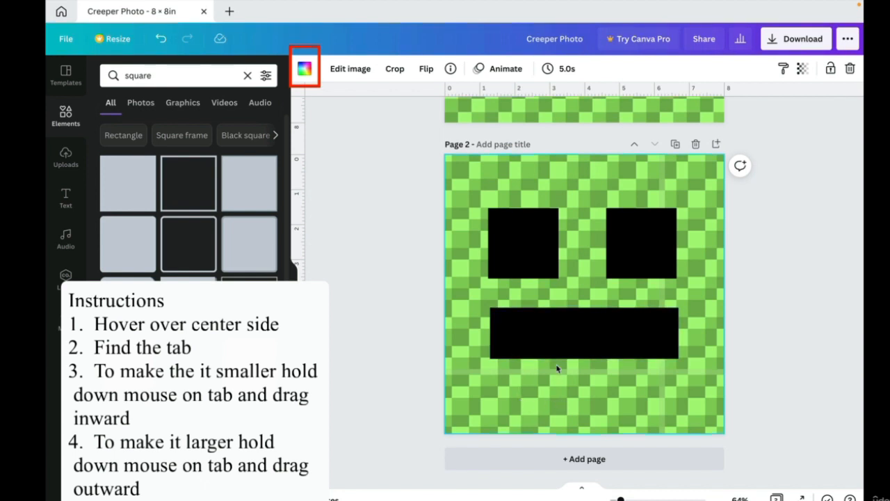
Add a vertical rectangle about 1.5 in wide and 2.6 in high, align it under the bar's left end and color it black
left_click(120, 176)
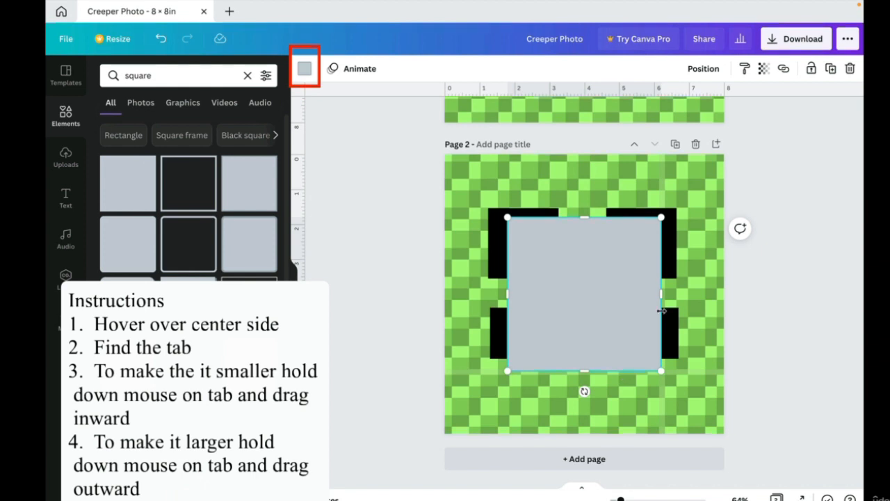
left_click_drag(661, 290, 621, 296)
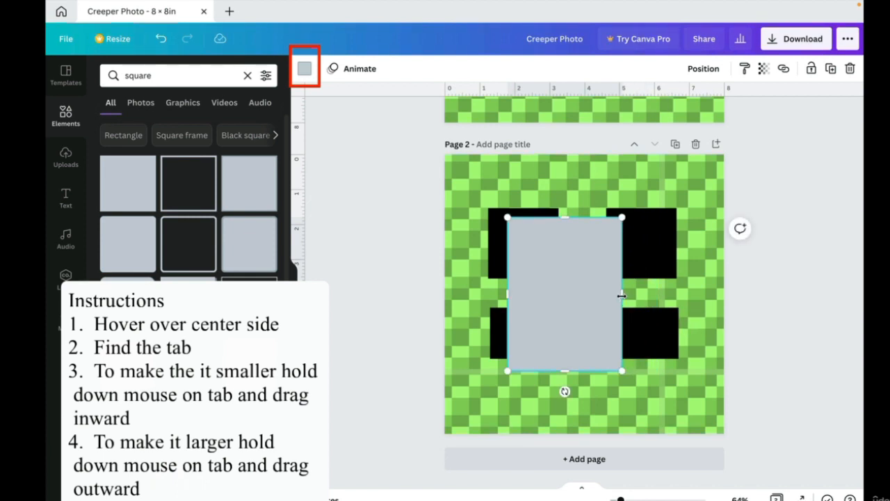
left_click_drag(622, 295, 559, 295)
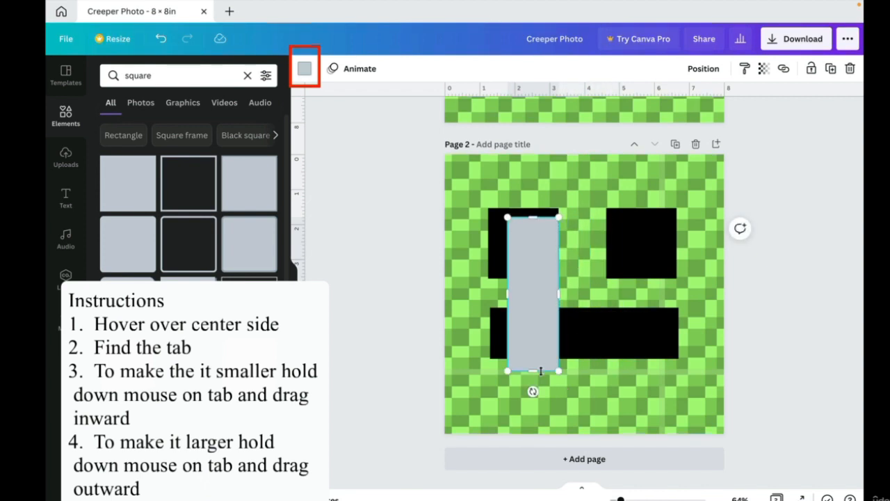
left_click_drag(533, 372, 533, 307)
left_click_drag(533, 264, 516, 383)
left_click(304, 68)
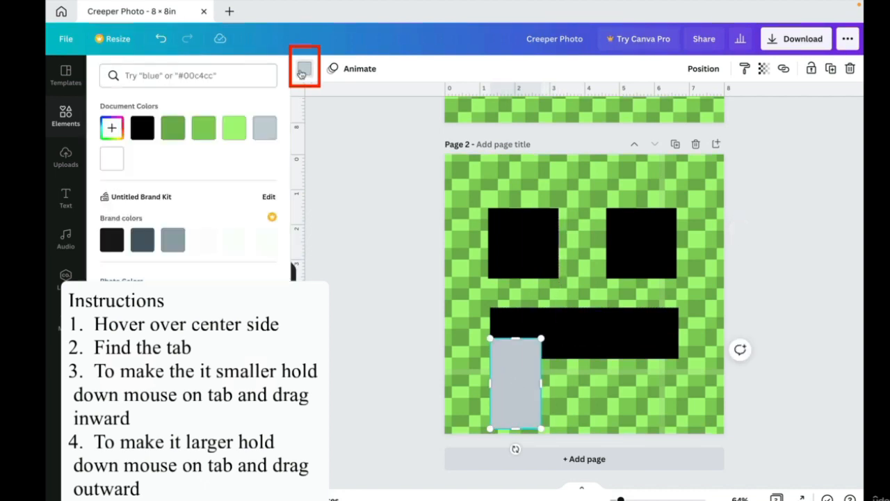
left_click(142, 127)
key("Escape")
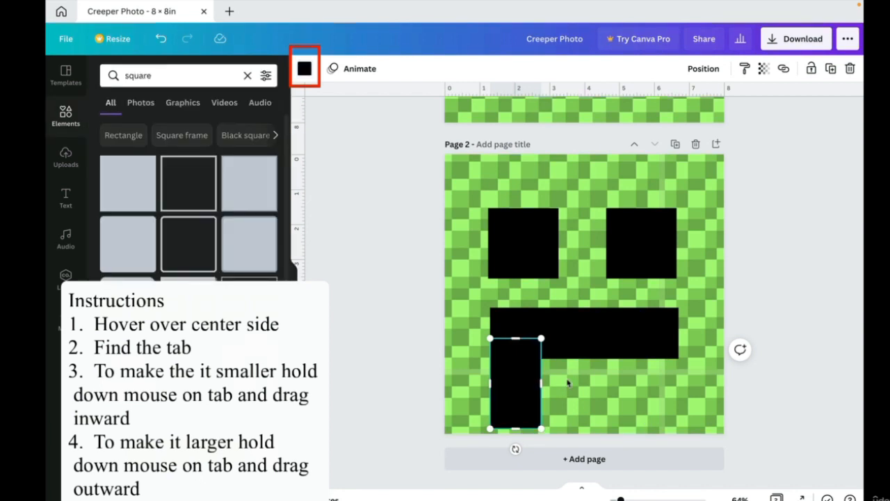
Duplicate the vertical black rectangle and align the copy under the right end of the mouth bar, level with the original
left_click(612, 387)
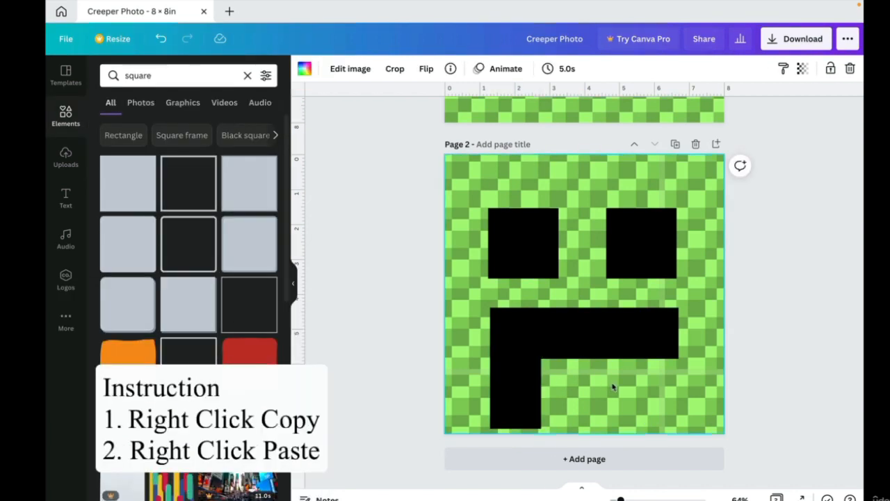
left_click(525, 380)
right_click(524, 380)
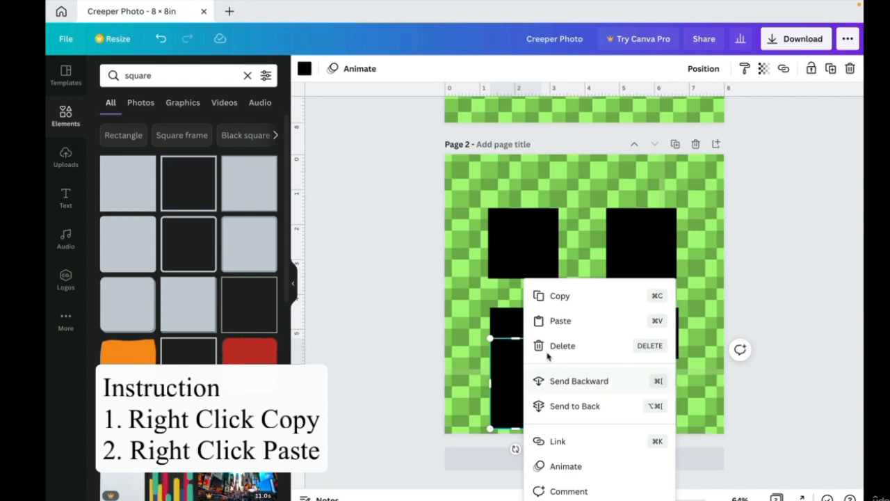
left_click(584, 306)
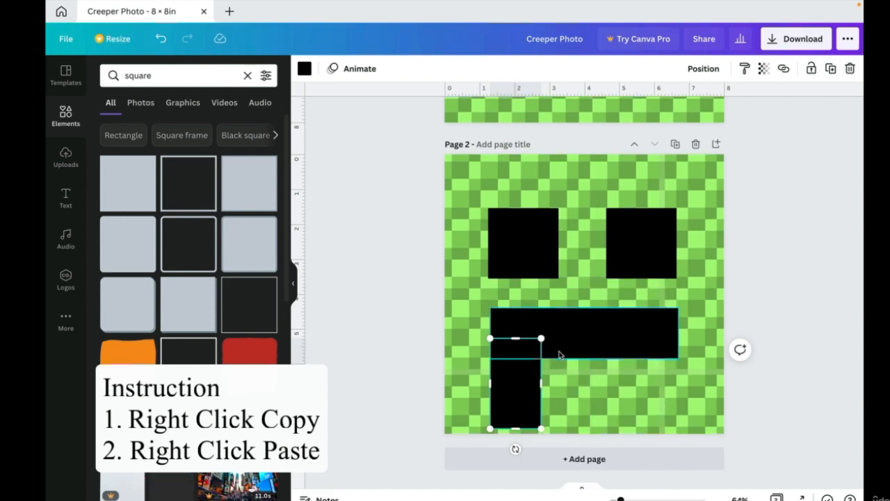
right_click(520, 370)
left_click(565, 322)
left_click_drag(519, 397, 647, 387)
left_click(851, 347)
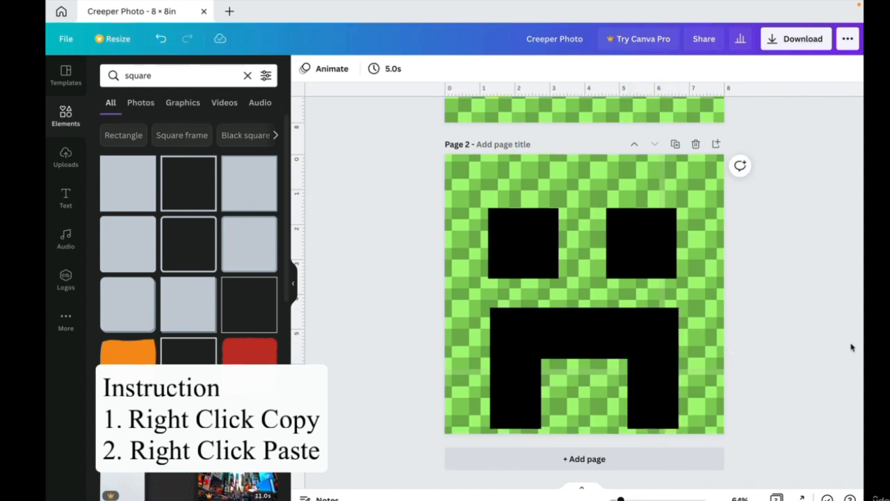
Move both eyes, the mouth bar and its two vertical rectangles up, keeping the eyes level and the rectangles joined to the bar
mouse_move(509, 491)
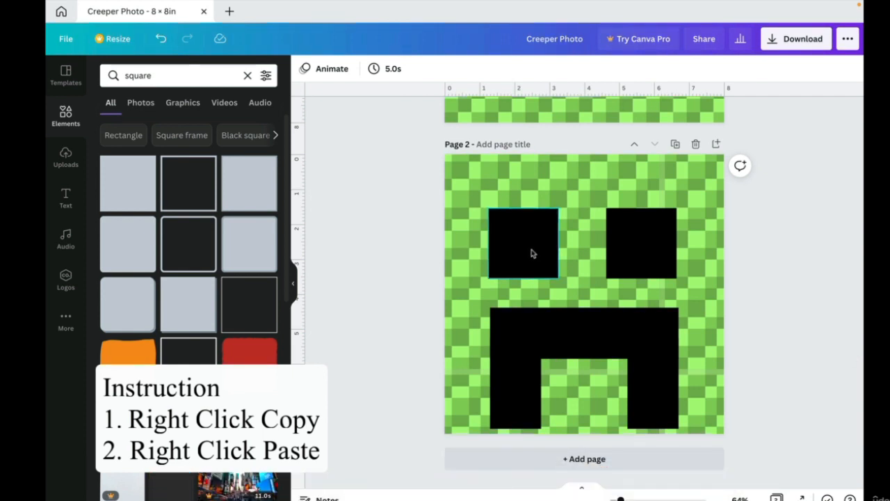
left_click(532, 253)
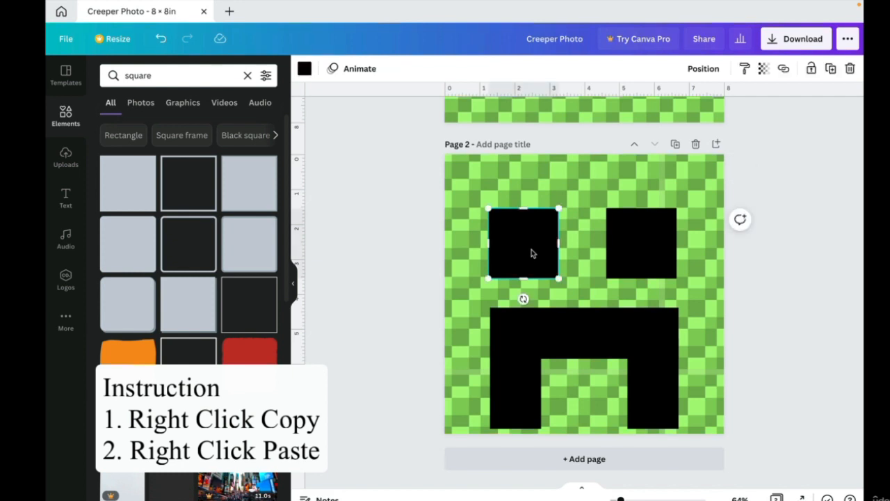
left_click_drag(531, 253, 530, 219)
left_click_drag(649, 248, 643, 218)
left_click_drag(639, 326, 637, 303)
left_click(653, 389)
left_click_drag(657, 377, 657, 346)
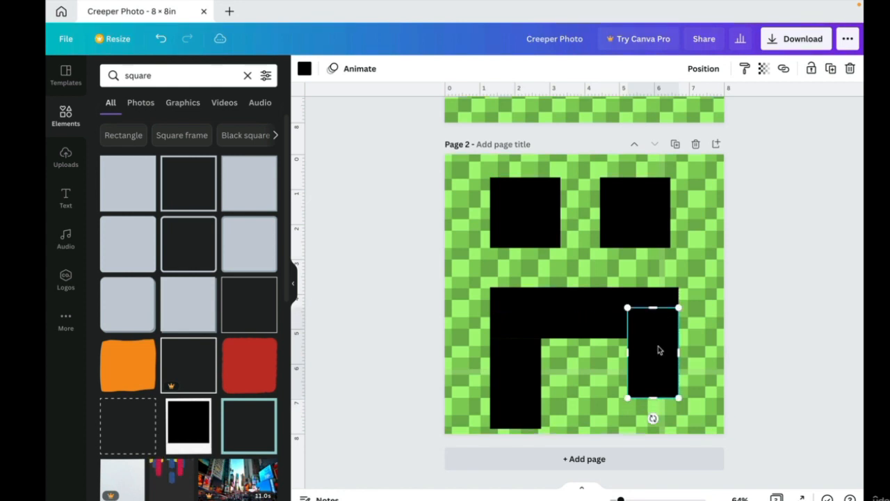
left_click_drag(501, 389, 505, 362)
left_click(820, 377)
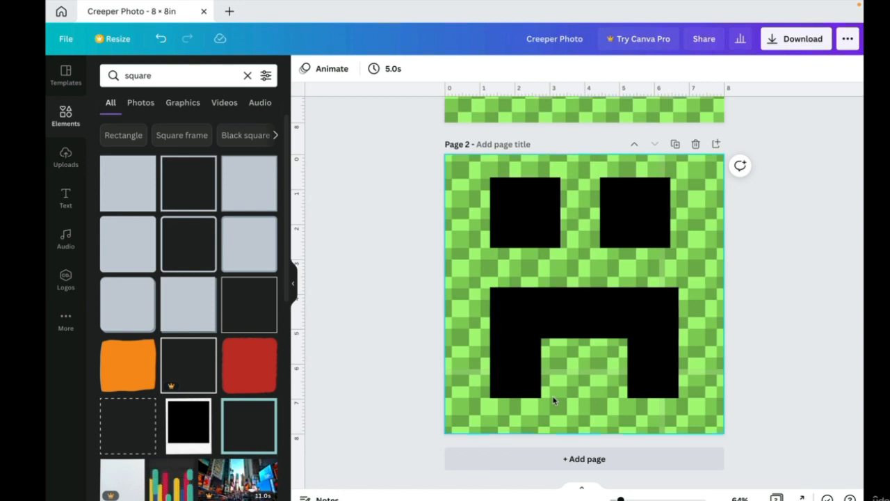
Nudge the right eye slightly outward and shift the two vertical mouth rectangles about 0.5 in outward past the bar's ends
left_click_drag(627, 232, 642, 225)
left_click(545, 227)
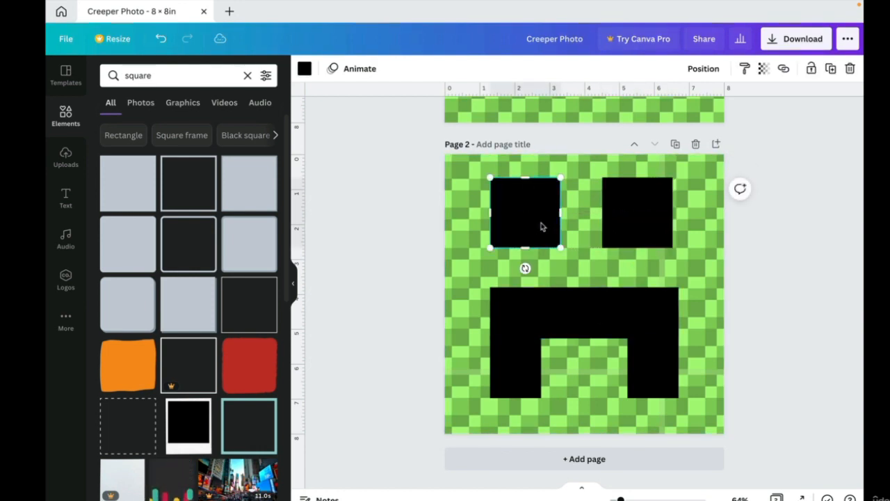
left_click(541, 413)
left_click(507, 359)
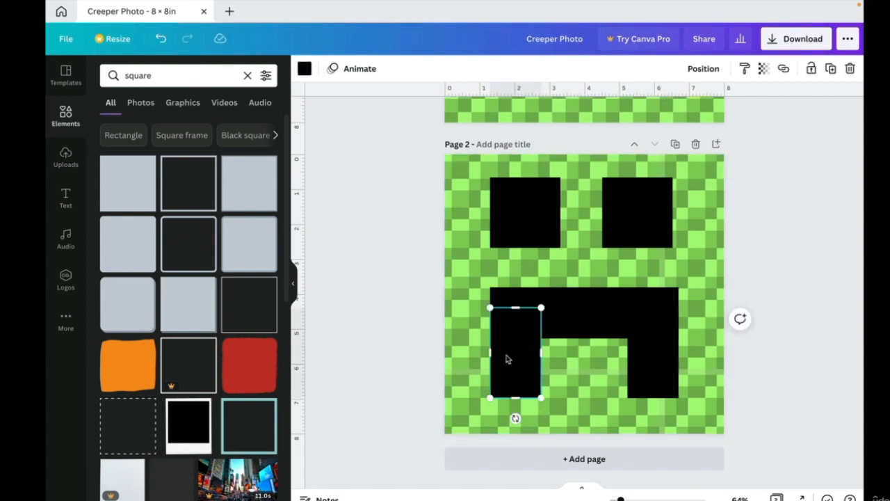
left_click_drag(505, 360, 488, 358)
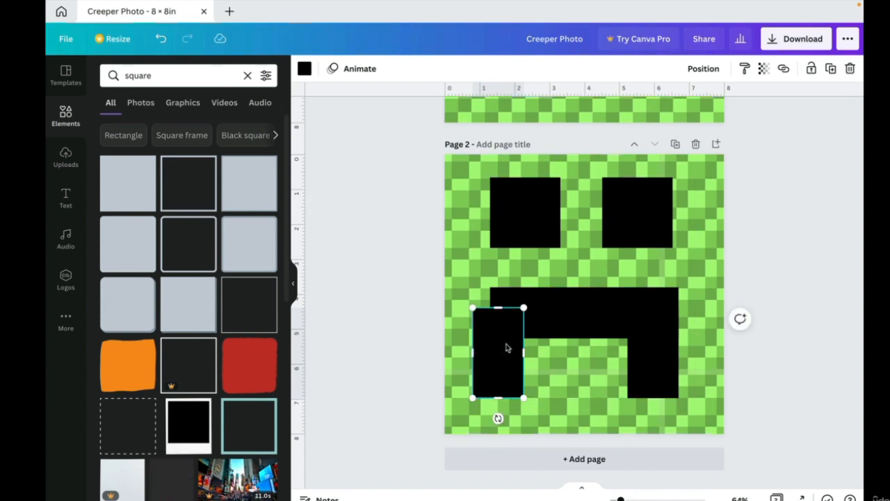
left_click_drag(655, 365, 674, 363)
left_click(715, 367)
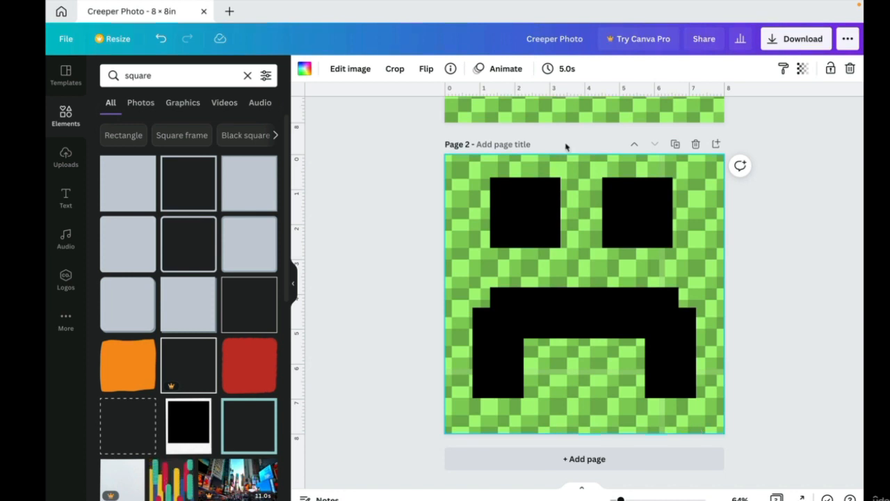
Rename the design as Creeper Final
left_click(574, 39)
key("BackSpace")
key("BackSpace")
key("BackSpace")
key("BackSpace")
key("BackSpace")
type("Final")
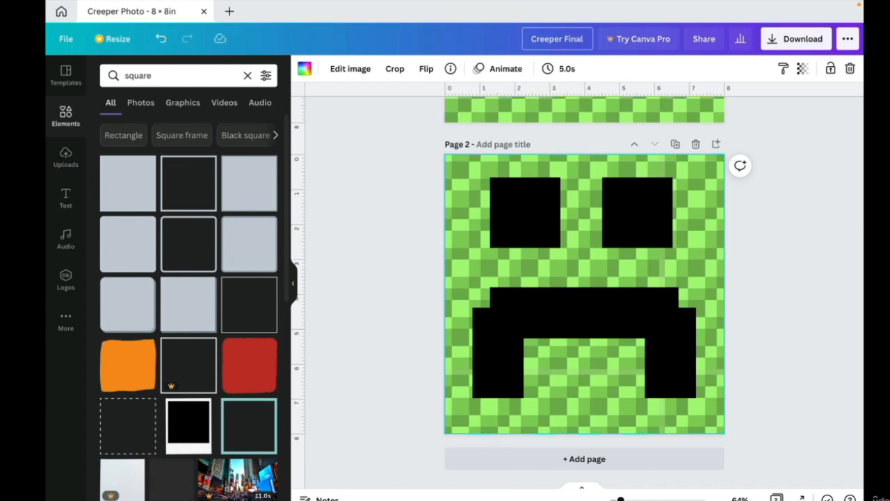
Download only page 2 as PDF Standard and save it to the Desktop as Creeper Final.pdf
left_click(788, 42)
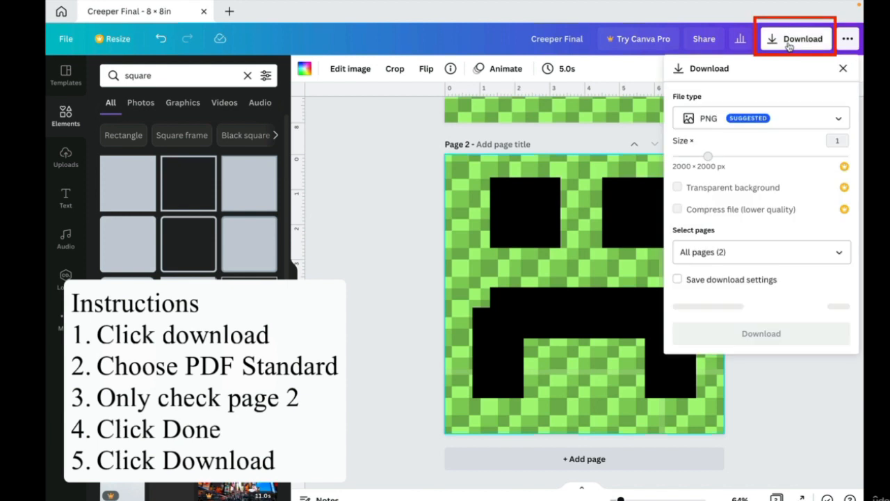
left_click(800, 115)
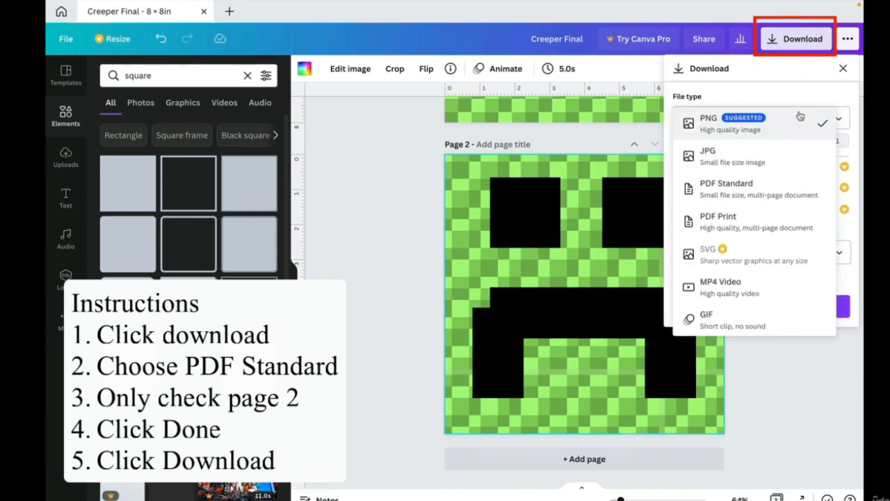
left_click(777, 193)
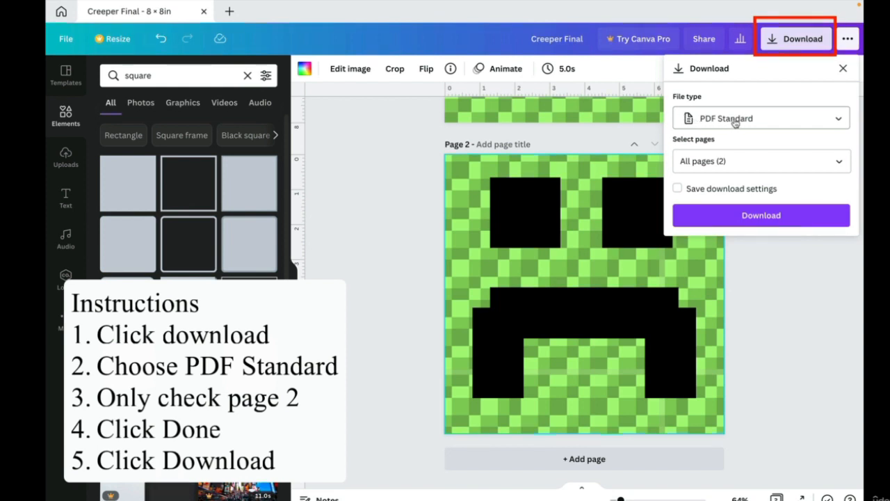
left_click(840, 161)
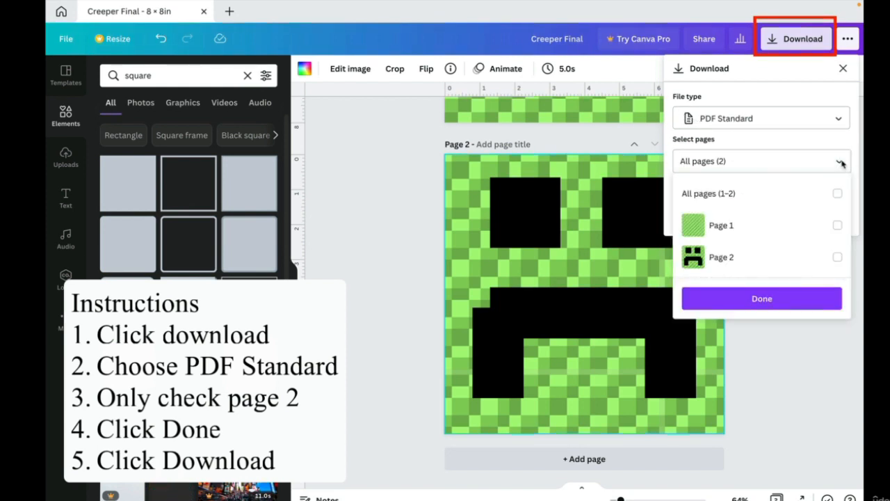
left_click(837, 258)
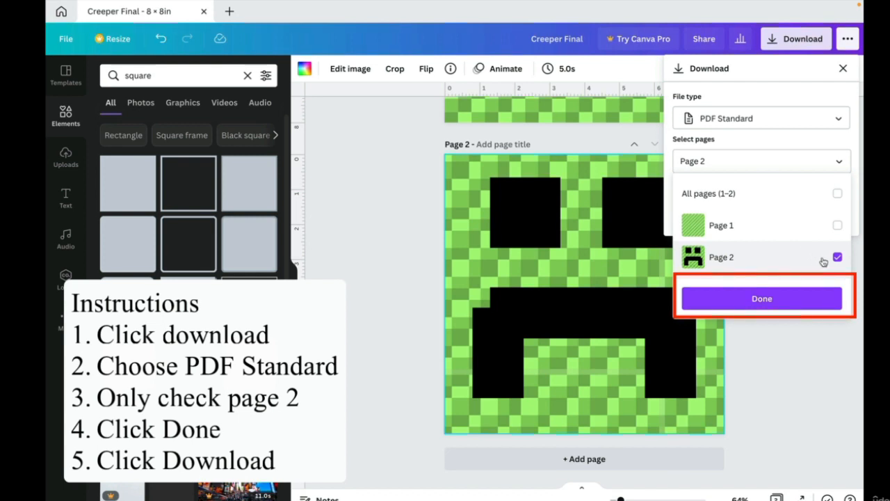
left_click(805, 301)
left_click(805, 301)
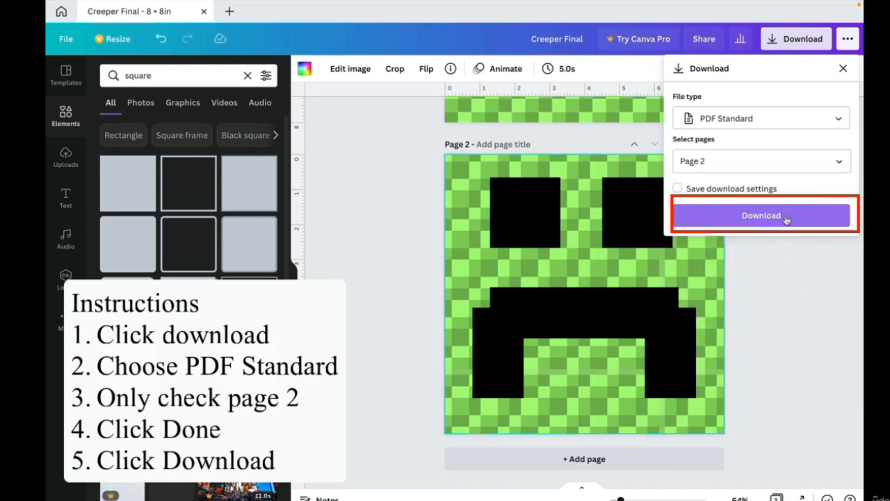
left_click(784, 217)
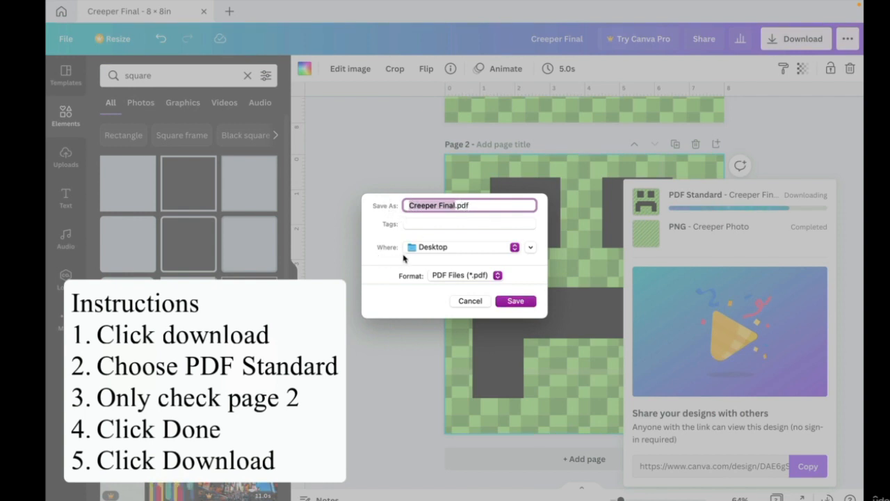
left_click(516, 300)
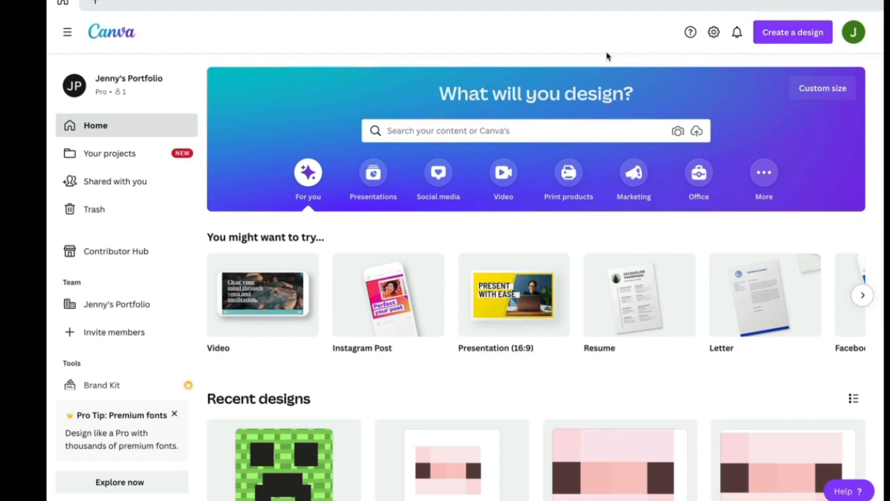
Create a new custom-size design 8 in wide and 8 in high
left_click(816, 90)
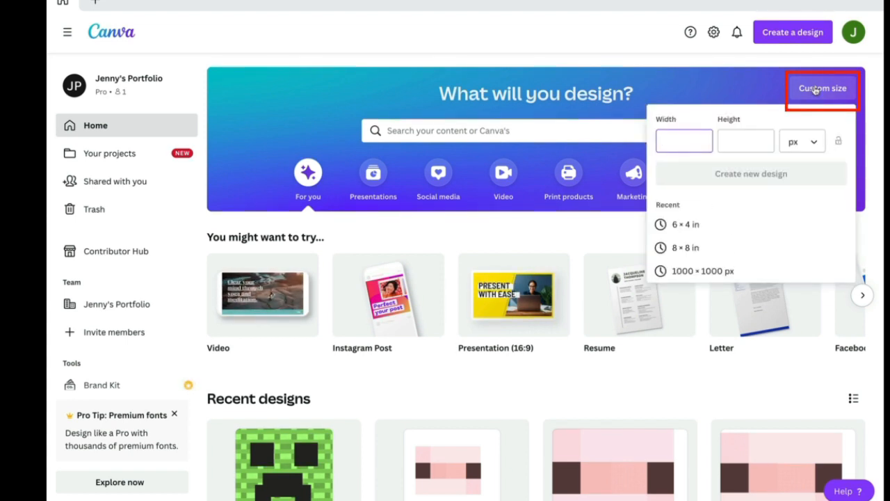
left_click(803, 144)
left_click(802, 165)
left_click(706, 144)
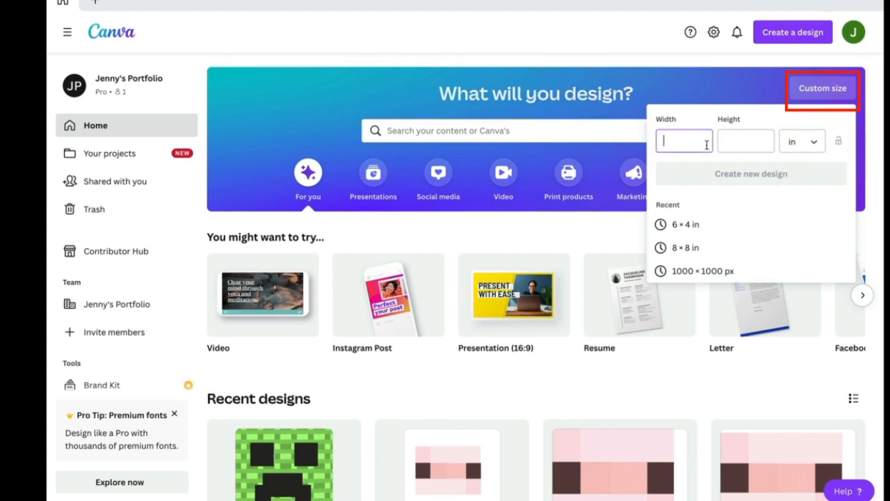
type("8")
left_click(747, 144)
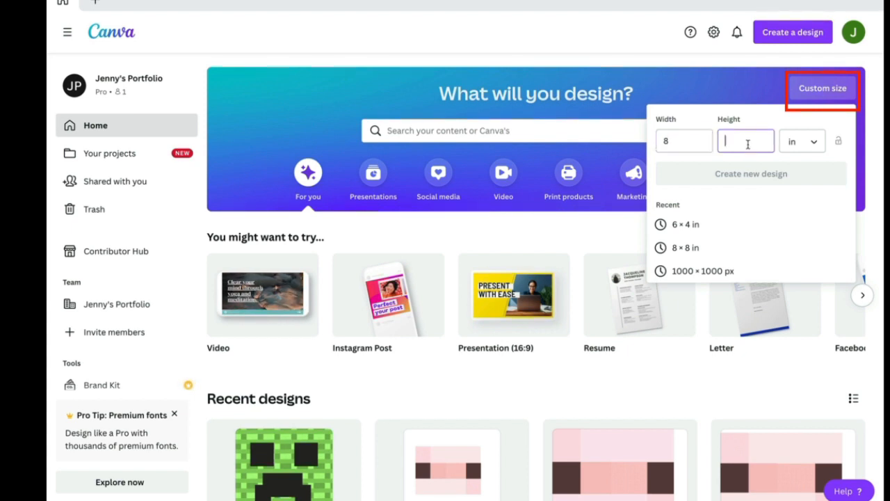
type("8")
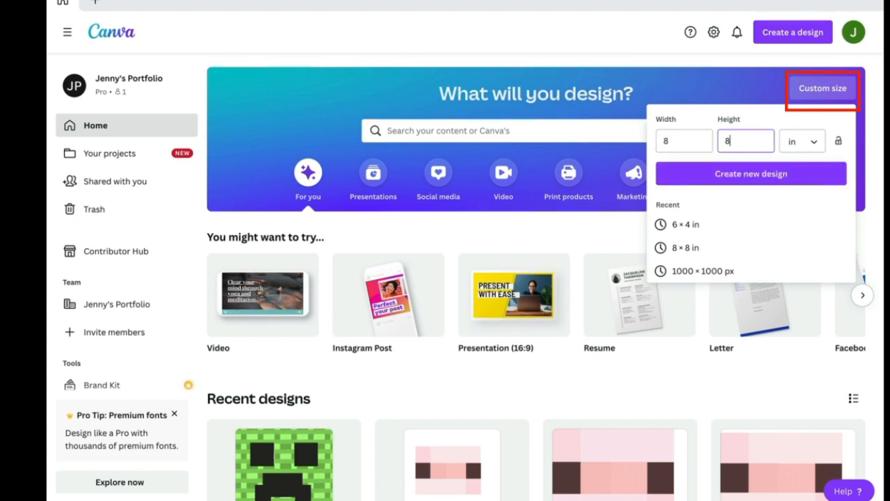
left_click(761, 177)
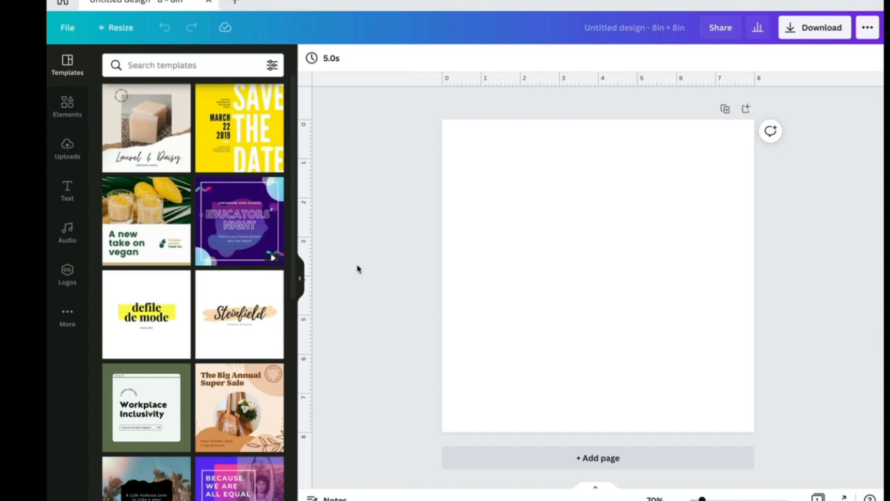
Upload Pig Resource.png from the Desktop to the media uploads
left_click(64, 153)
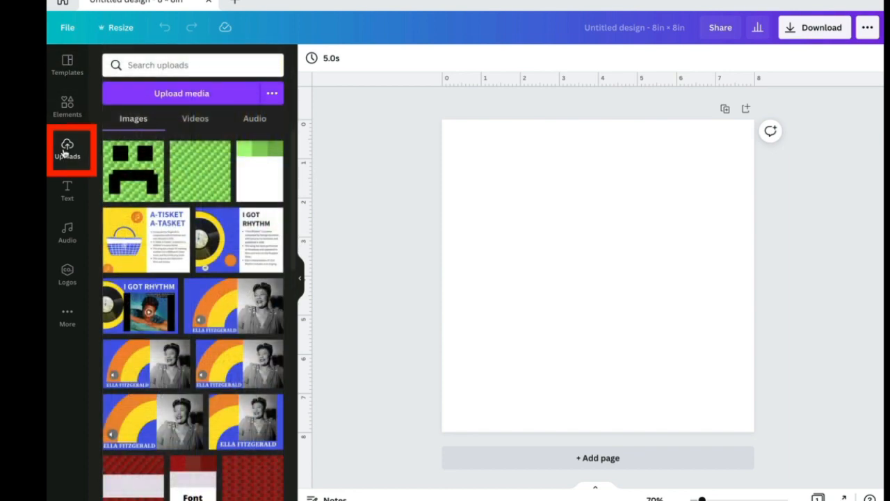
left_click(184, 94)
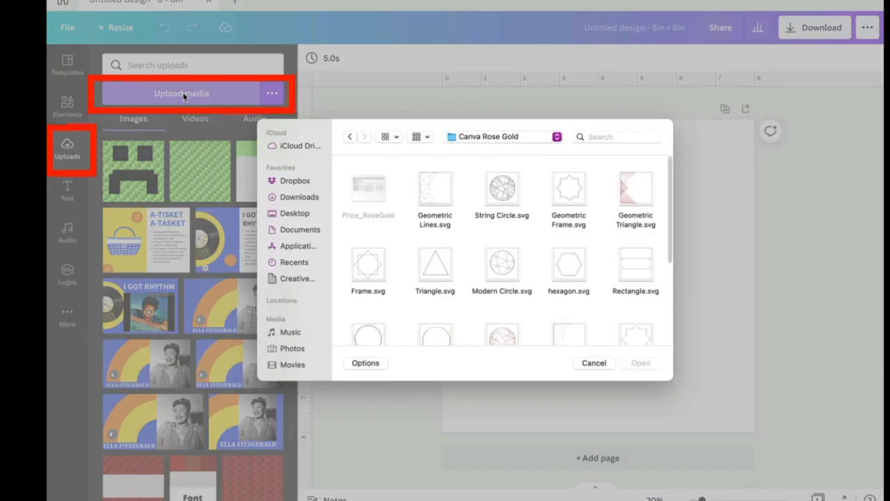
left_click(300, 213)
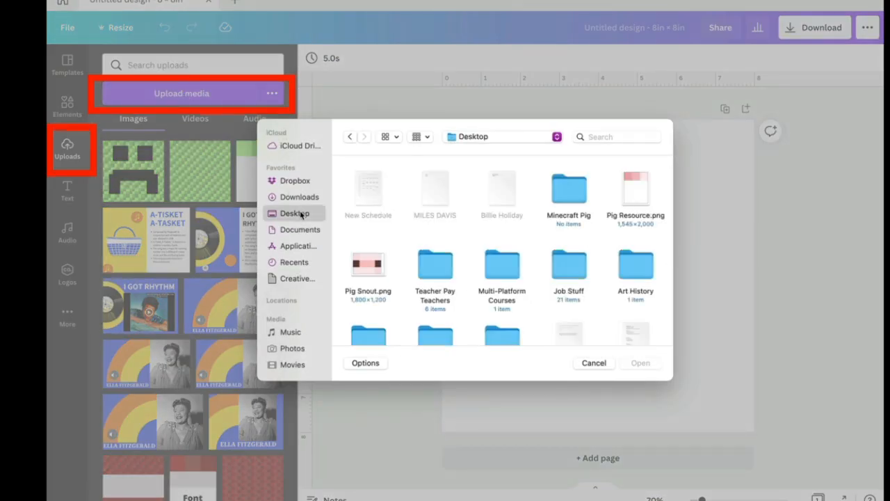
left_click(639, 191)
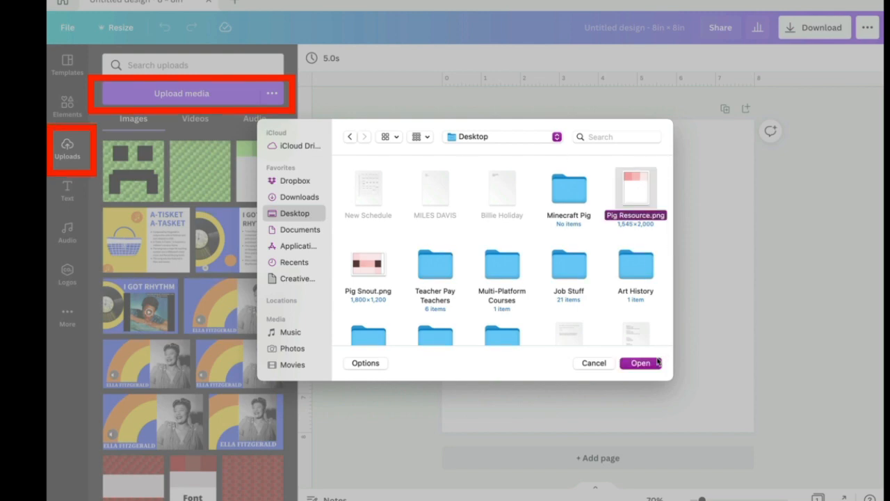
left_click(652, 364)
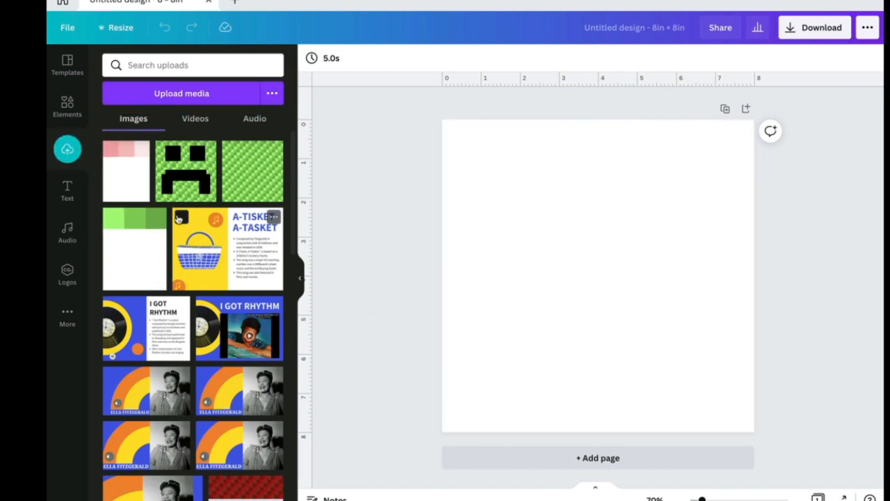
Add the uploaded pink color swatch image to the page and move it so its colors sit in the lower right corner
left_click(127, 182)
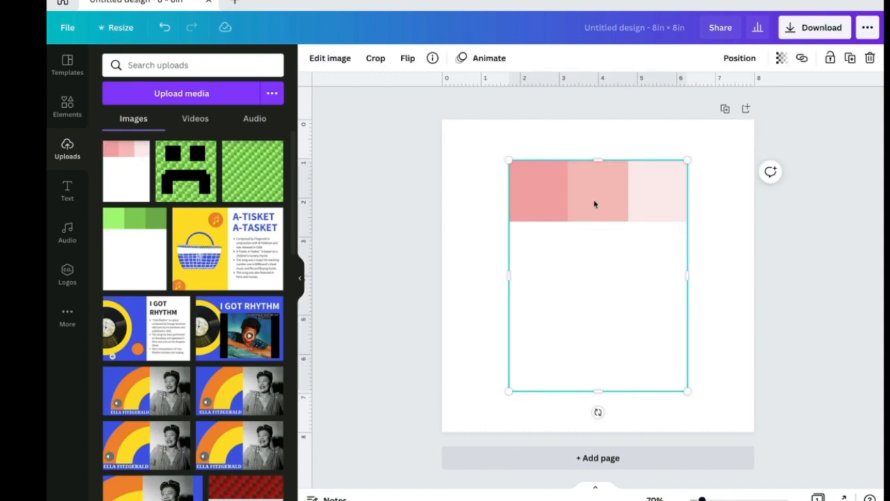
left_click_drag(594, 204, 653, 393)
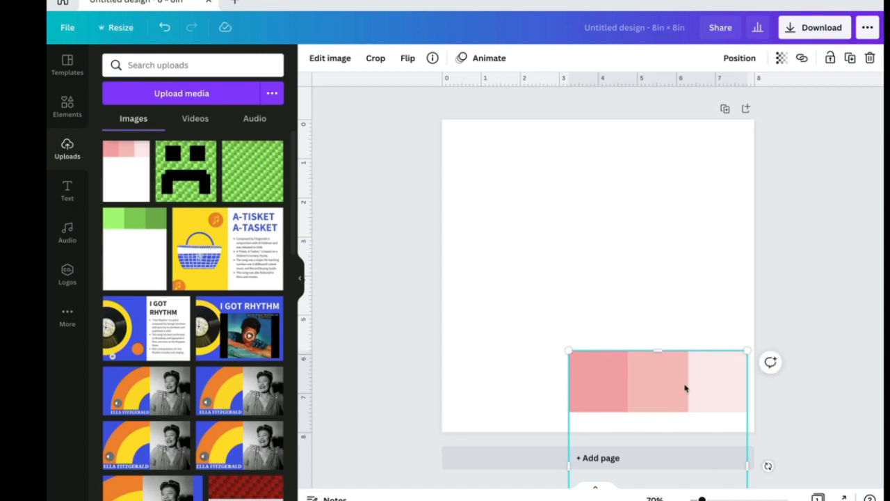
left_click(687, 242)
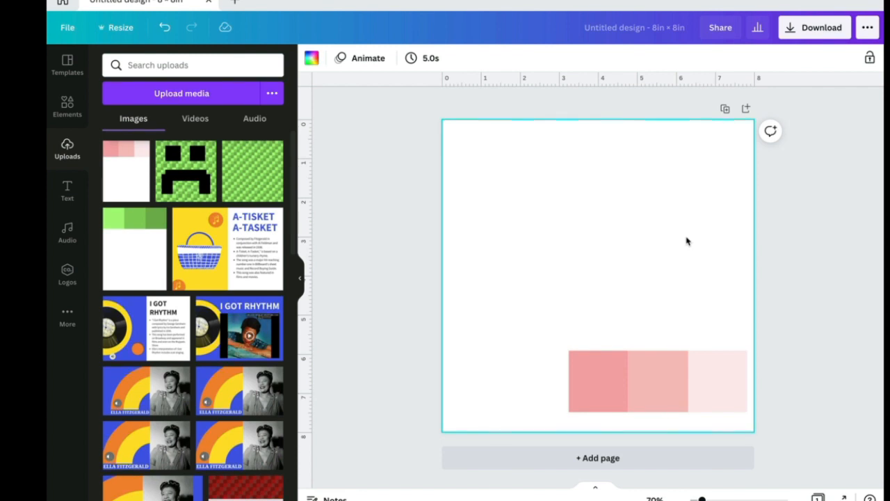
Search the elements for "square" and add the plain solid square to the page
left_click(67, 106)
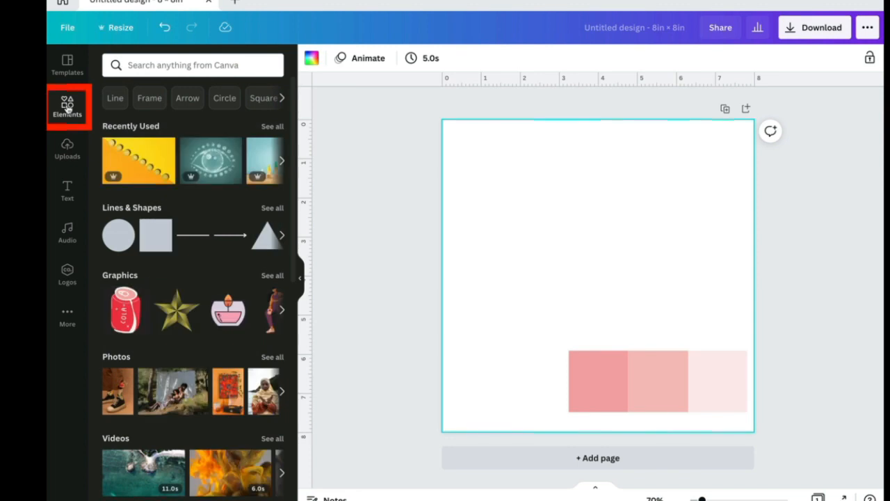
left_click(152, 67)
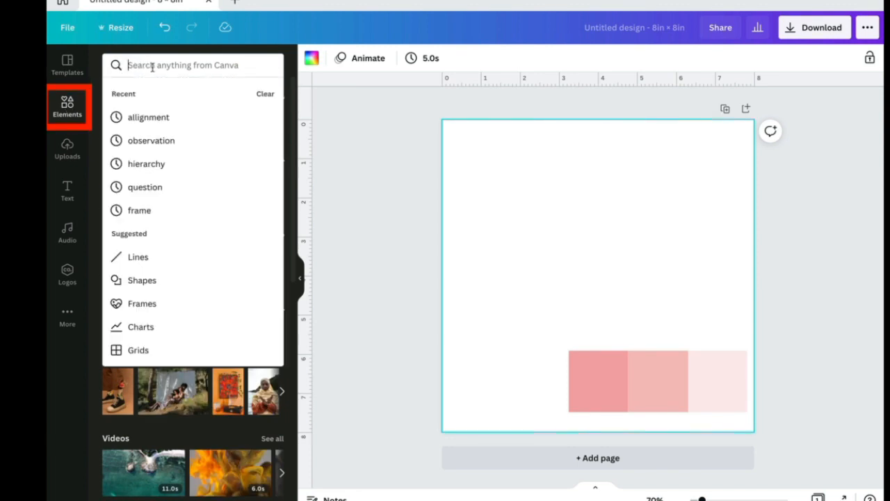
type("sq")
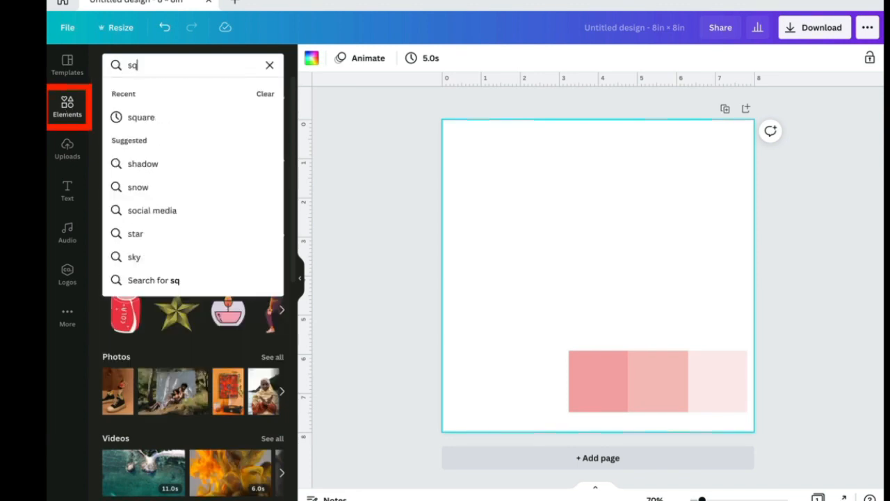
type("uare")
key("Return")
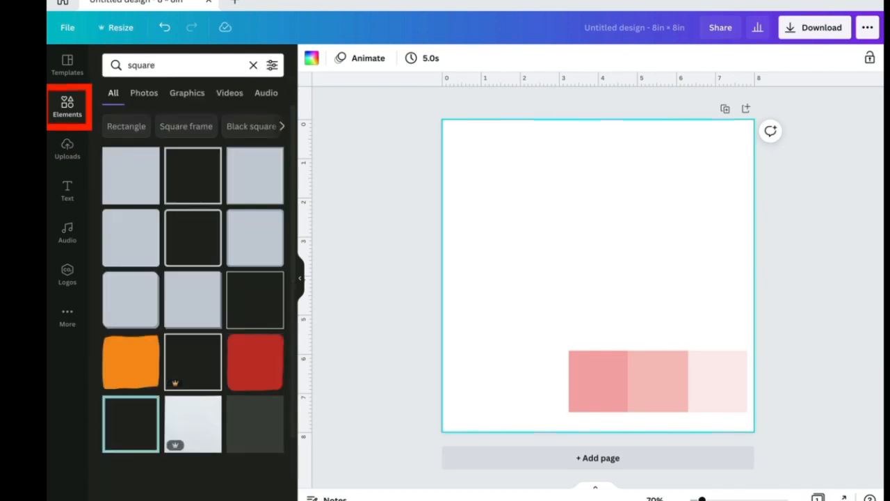
left_click(137, 170)
Move the gray square toward the page's upper-left area and shrink it to about 0.45 in wide
left_click_drag(577, 238, 549, 199)
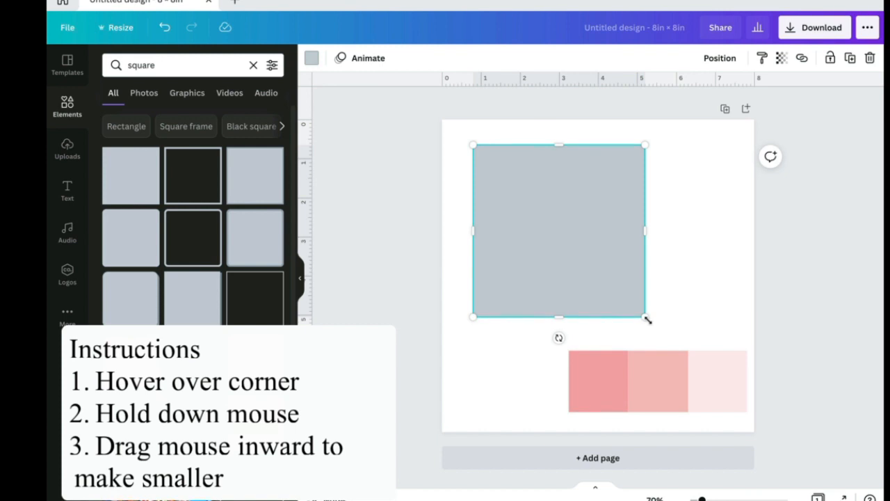
left_click_drag(647, 320, 502, 156)
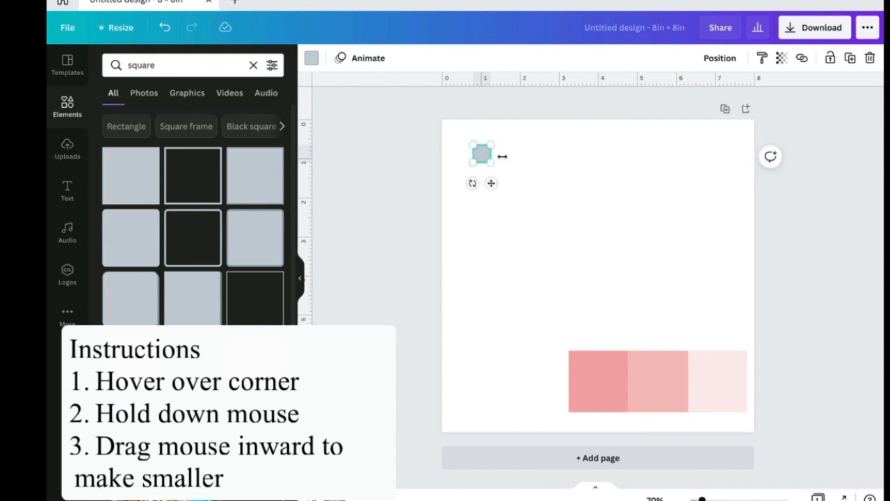
left_click(537, 185)
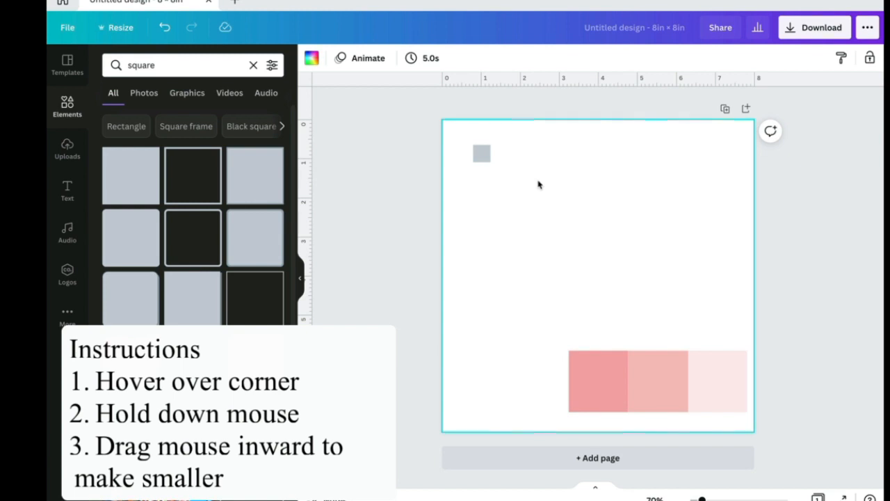
Recolor the small square with the darkest pink (#F6A7AD), sampled from the swatch image with the eyedropper
left_click(481, 154)
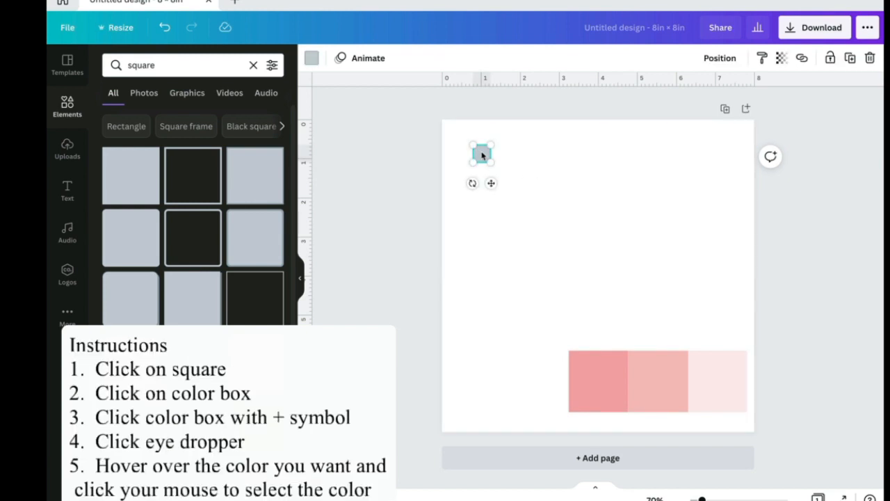
left_click(312, 60)
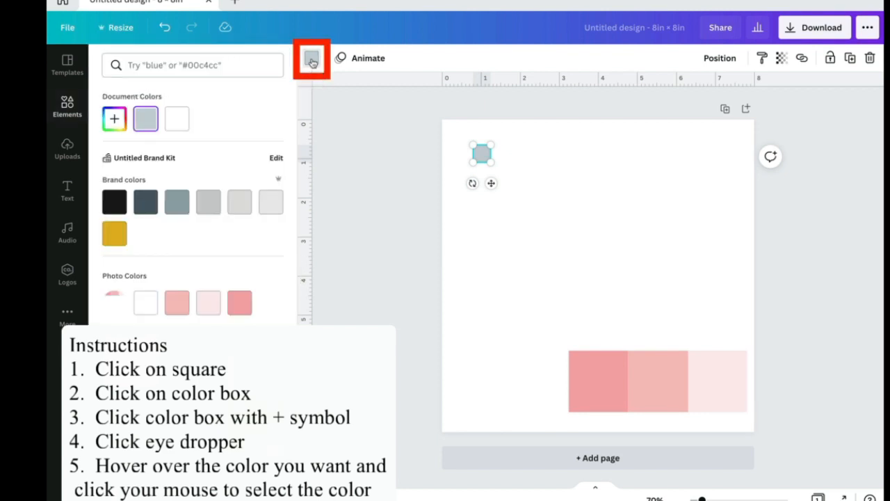
left_click(115, 121)
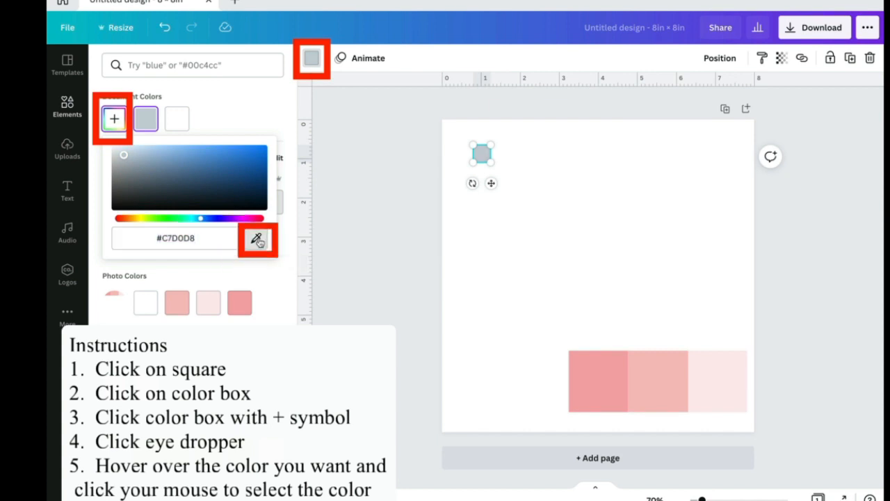
left_click(257, 240)
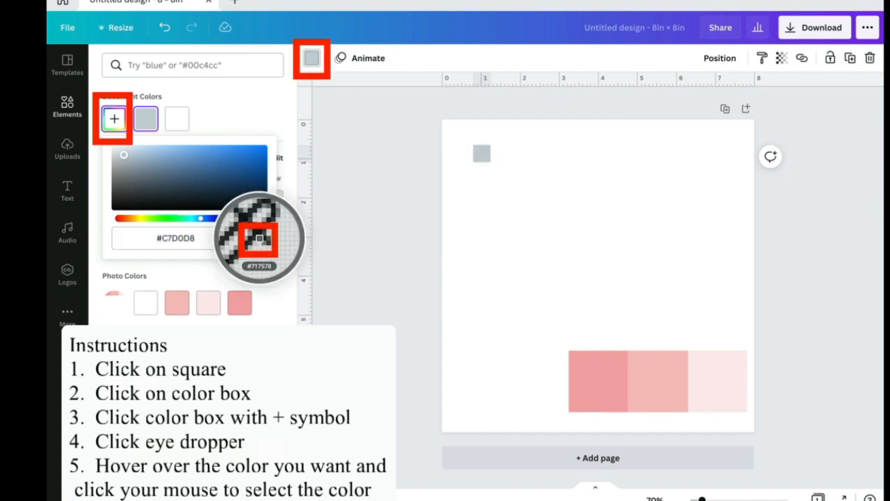
left_click(596, 376)
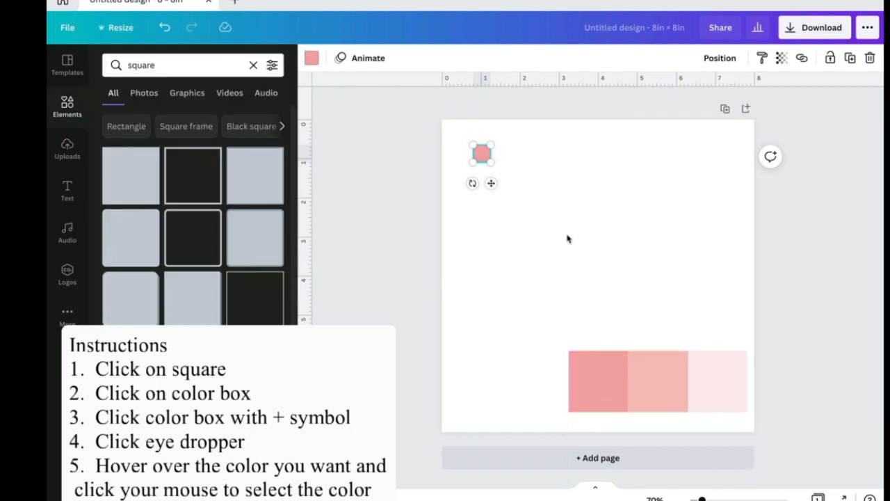
left_click(566, 239)
Copy and paste the dark pink square, placing the duplicate level with the original, a small gap to its right
left_click(484, 155)
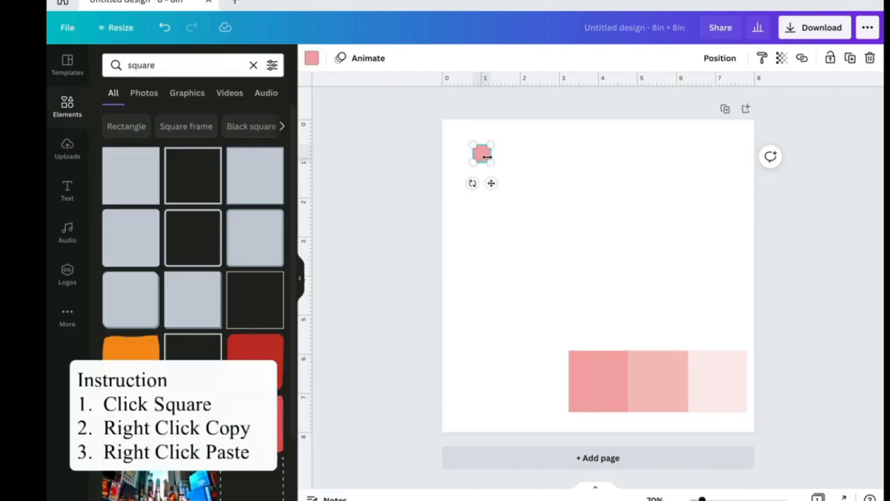
right_click(484, 155)
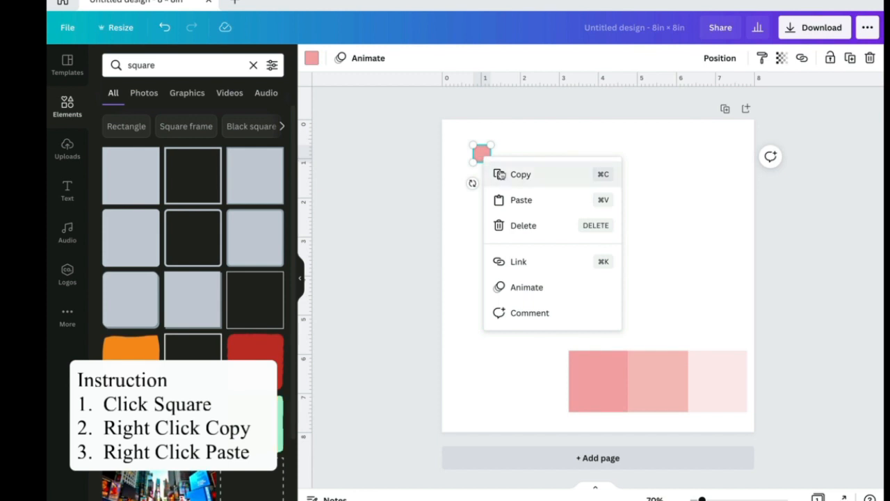
left_click(500, 175)
left_click(561, 182)
right_click(561, 183)
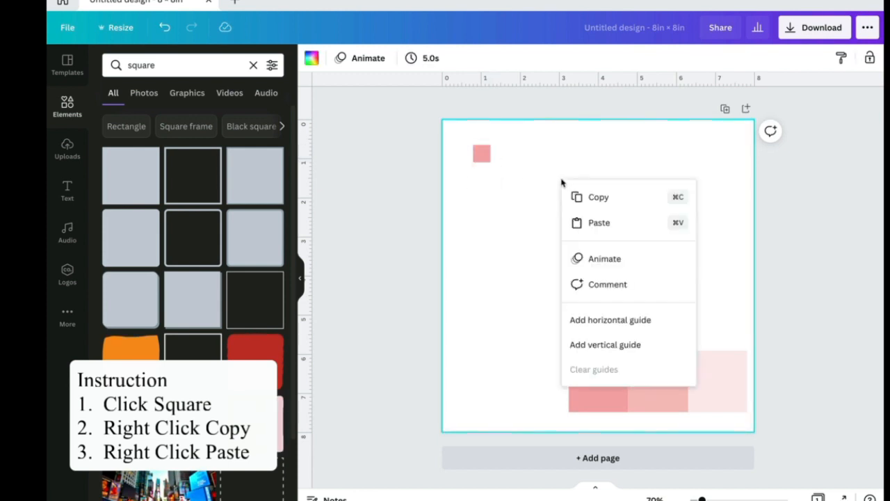
left_click(594, 222)
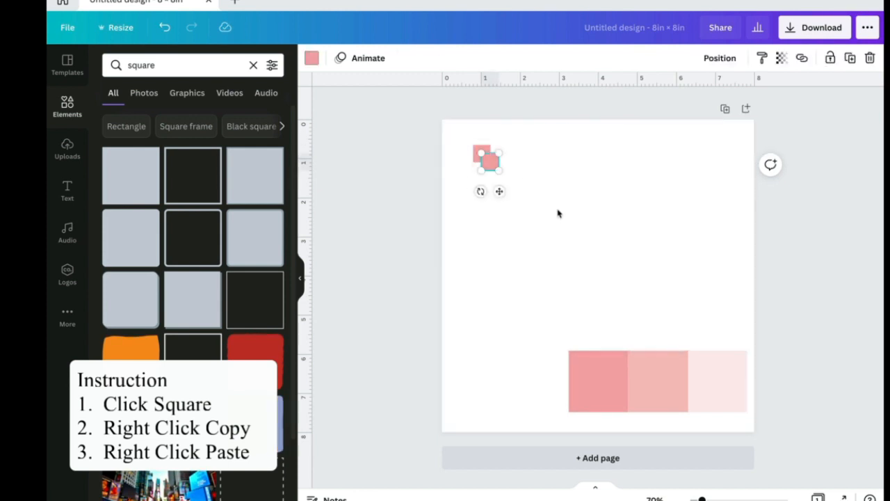
left_click_drag(493, 165, 516, 156)
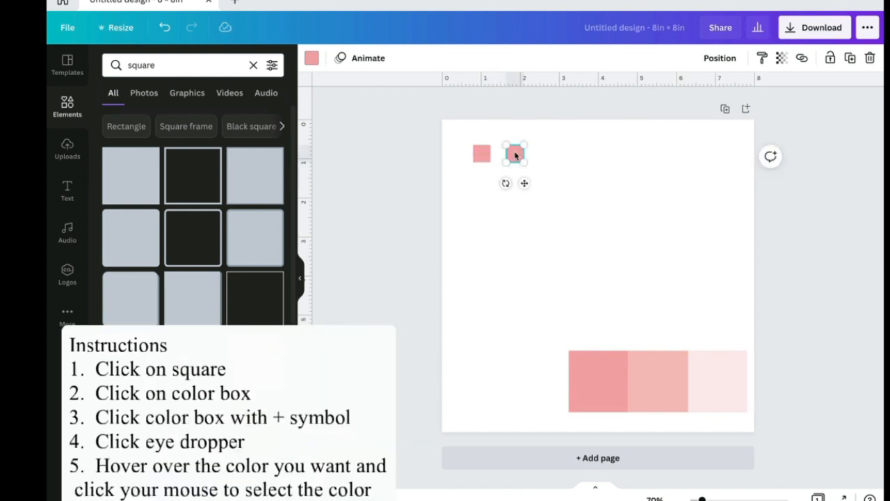
Recolor the second square with the medium pink (#F9C0C0), sampled from the swatch image with the eyedropper
left_click(312, 59)
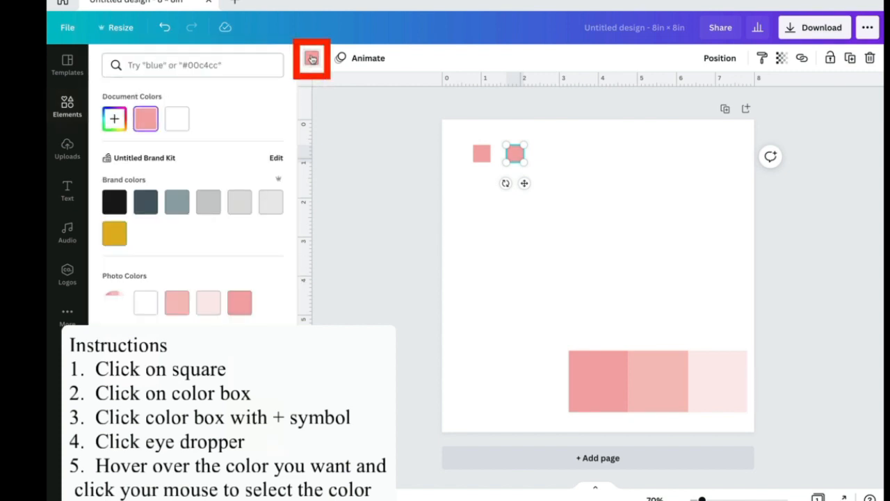
left_click(114, 121)
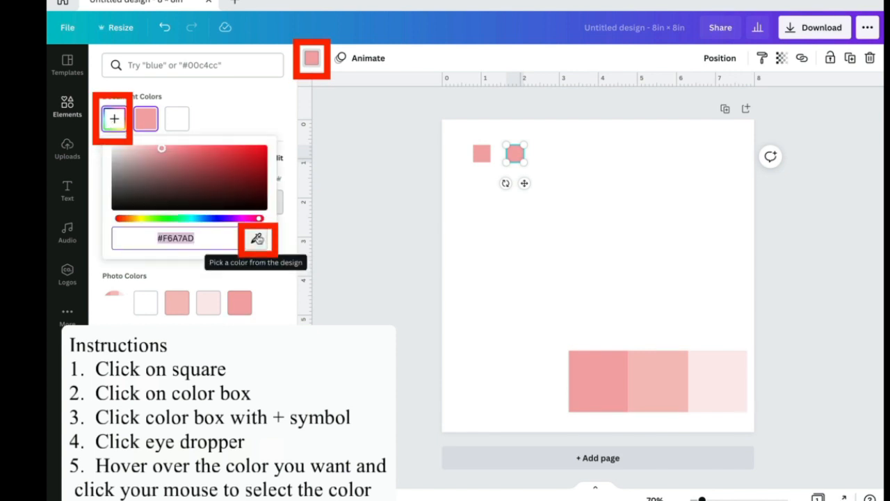
left_click(257, 238)
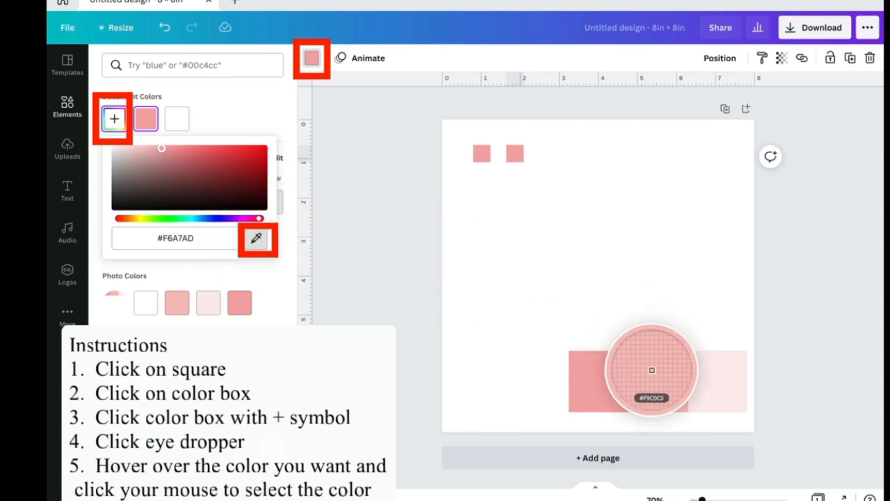
left_click(662, 379)
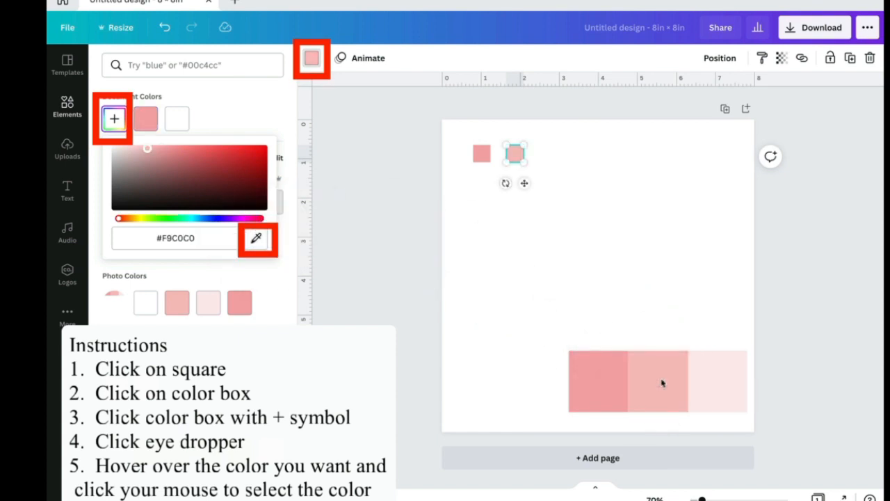
left_click(613, 258)
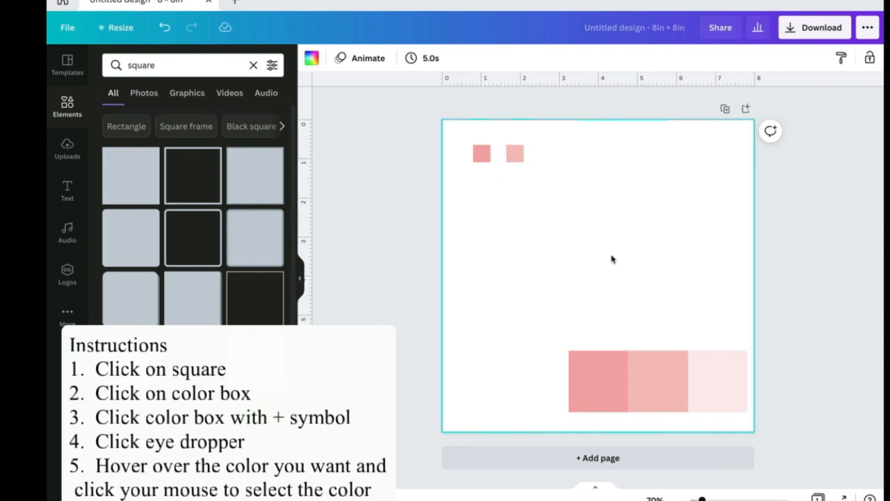
Paste another copy of the dark pink square and line it up to the right of the medium pink one
right_click(566, 157)
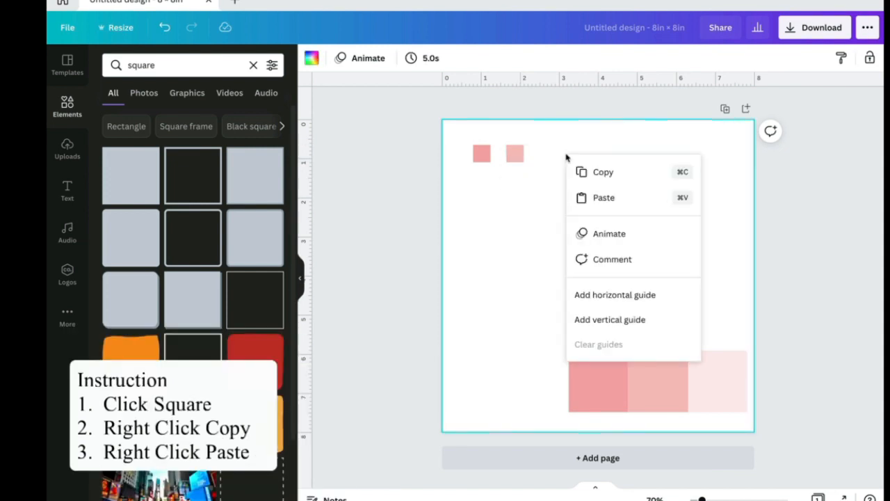
left_click(596, 197)
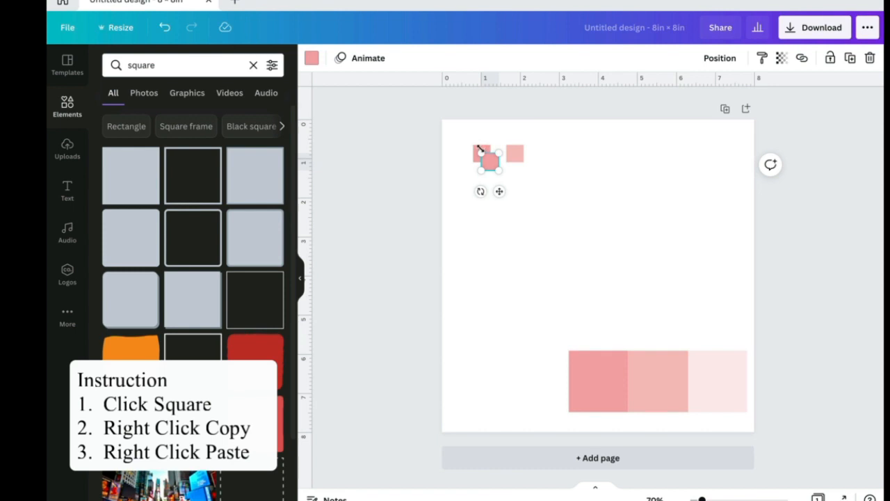
left_click_drag(492, 162, 551, 153)
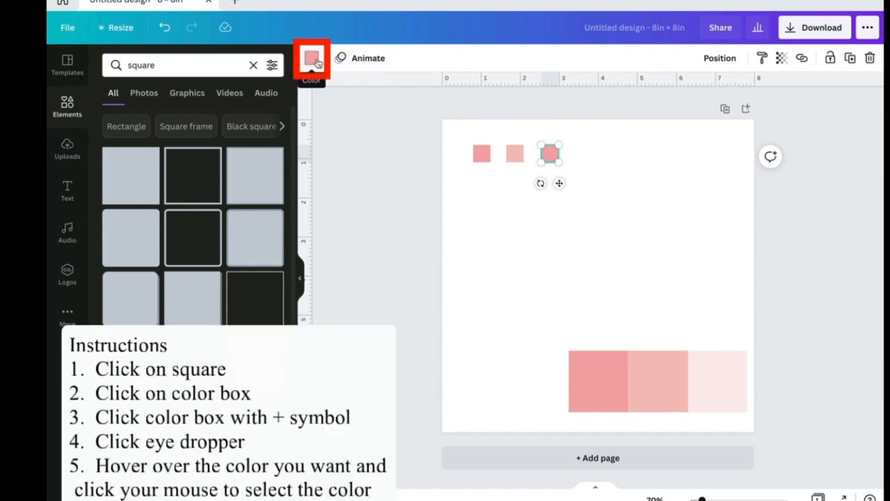
Recolor the third square with the lightest pink (#FDEBEE), sampled from the swatch image with the eyedropper
left_click(312, 60)
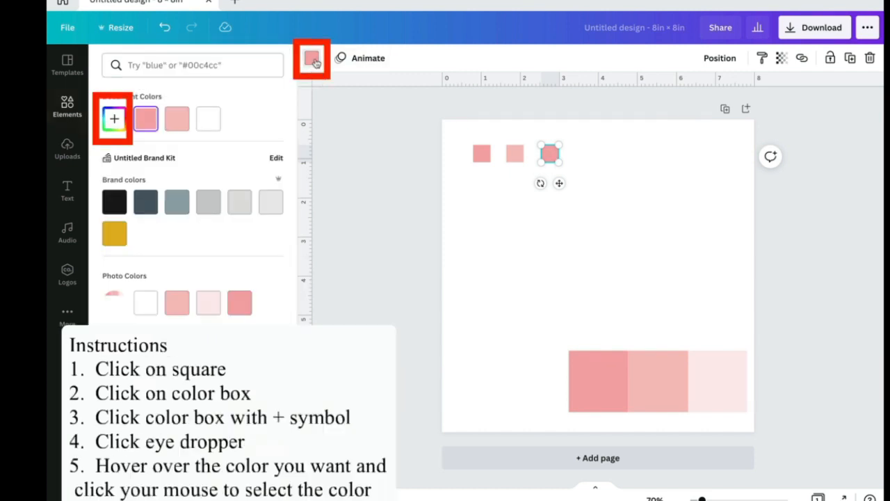
left_click(115, 124)
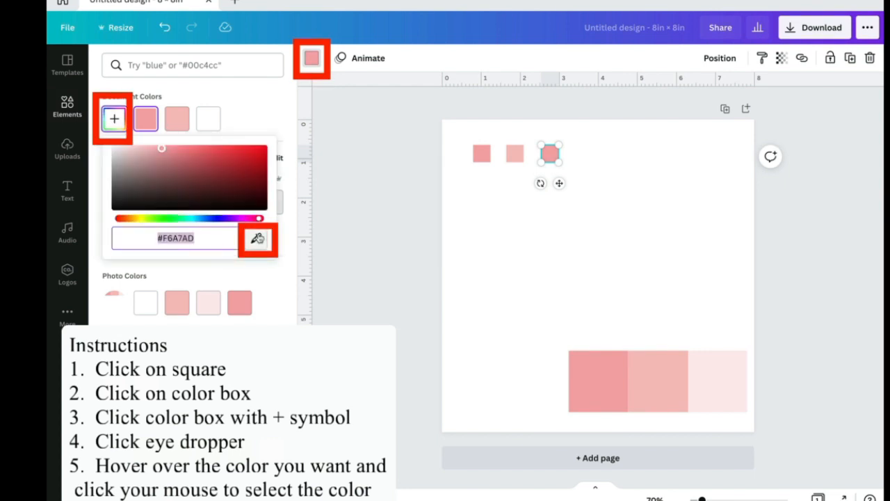
left_click(258, 238)
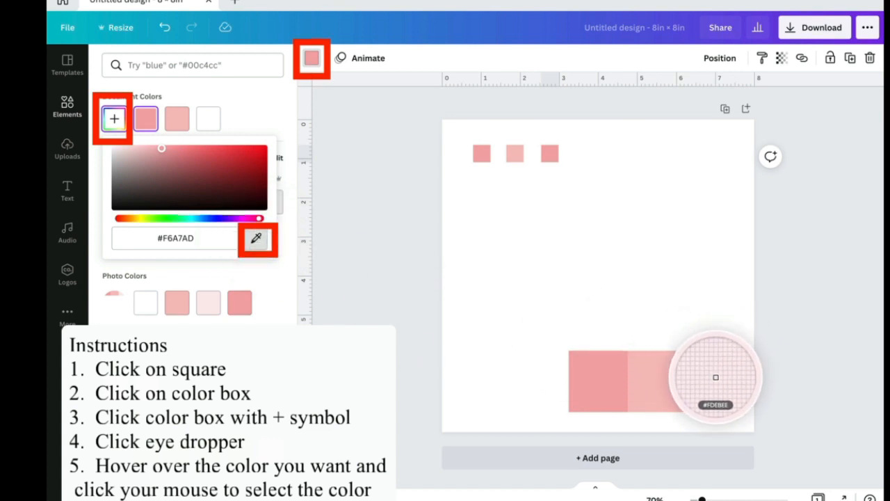
left_click(715, 377)
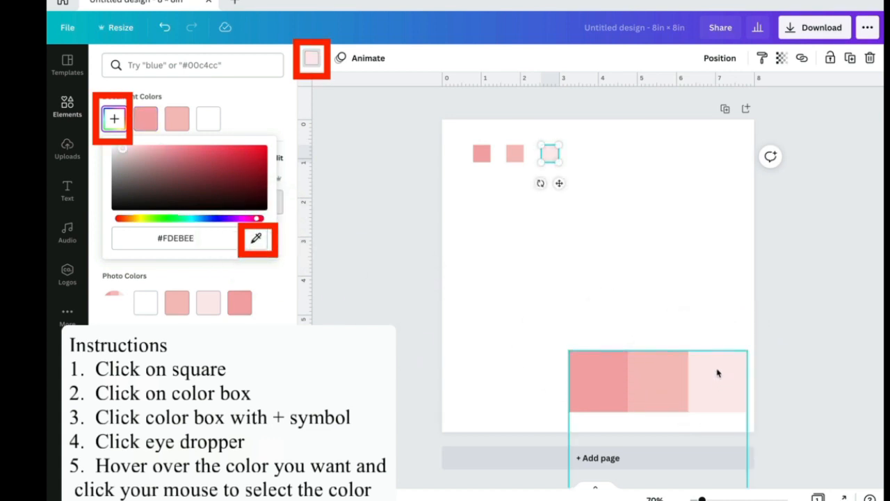
left_click(682, 268)
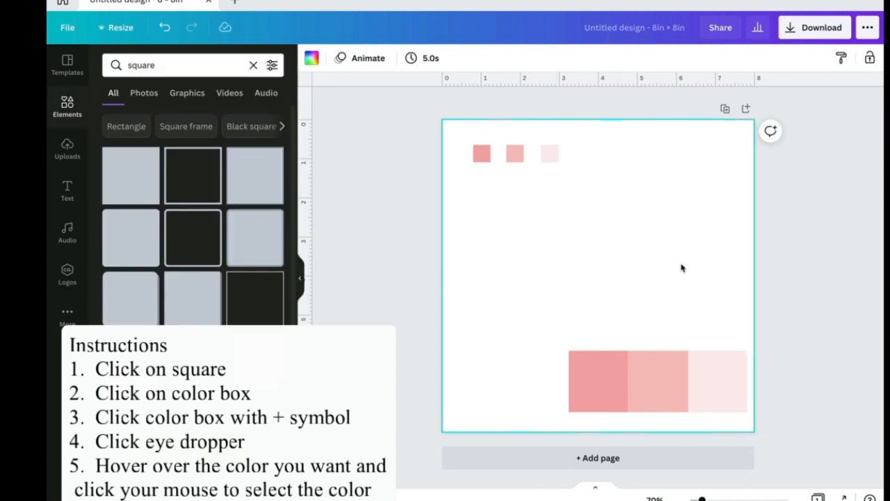
Delete the pink color swatch image from the page
left_click(647, 368)
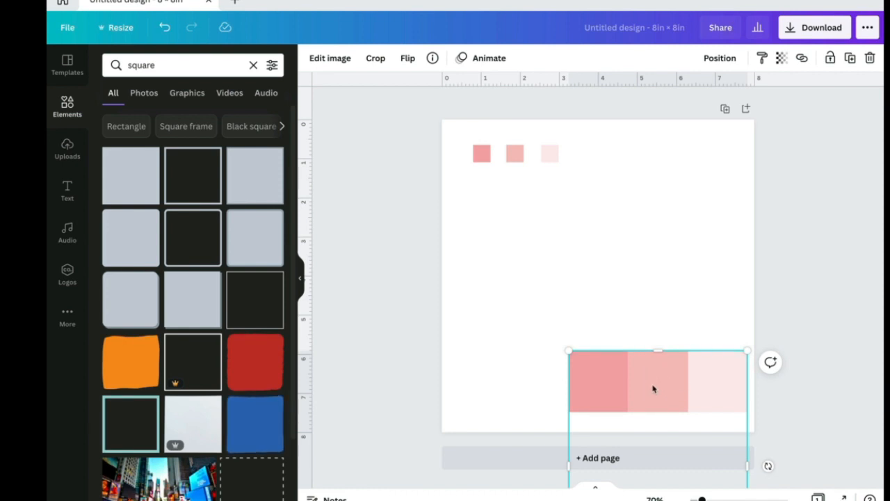
left_click(870, 61)
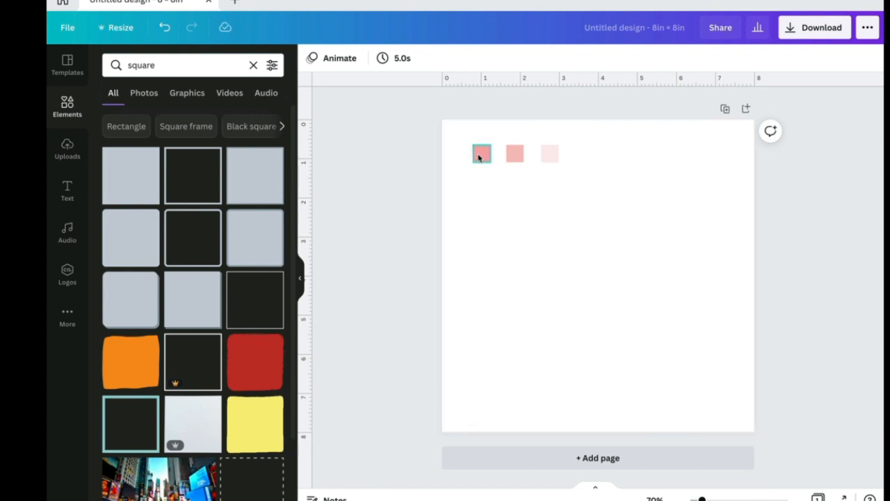
Move the dark pink square into the page's top-left corner and set the medium pink square flush against its right edge
left_click(479, 153)
left_click_drag(479, 153, 449, 130)
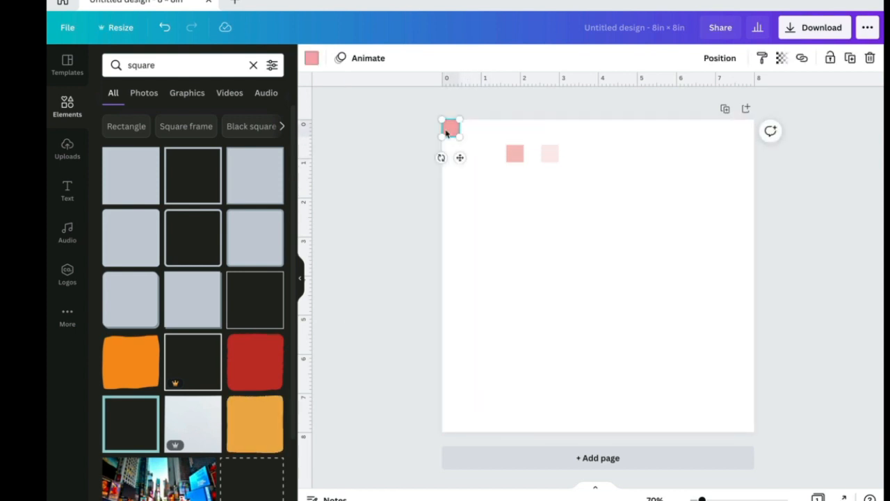
left_click(490, 195)
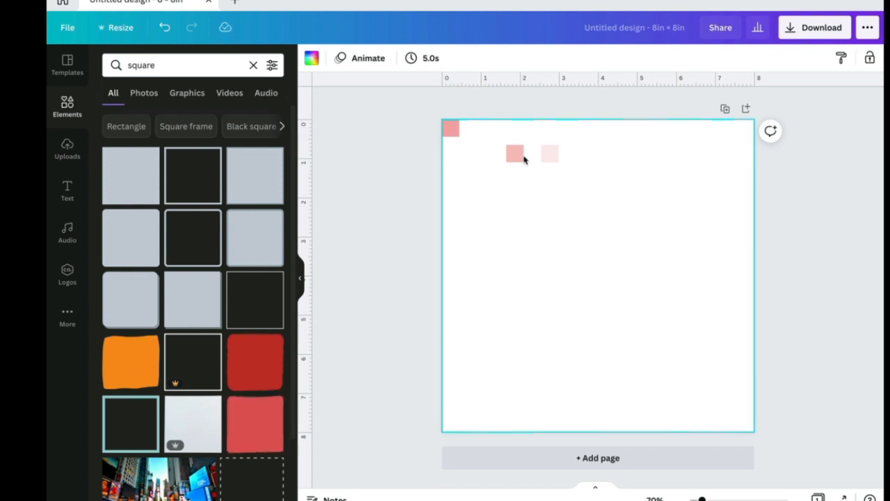
left_click_drag(517, 157, 470, 129)
left_click(523, 292)
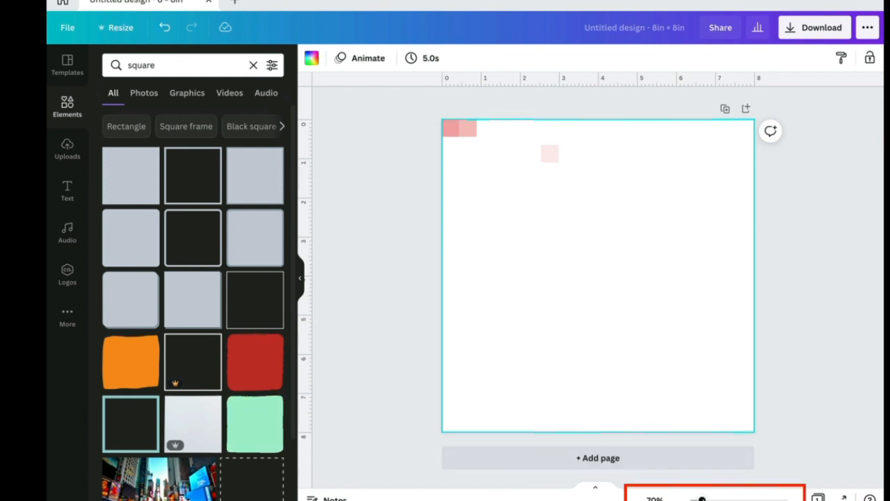
Shift the medium pink square slightly left over the dark pink one and set the lightest pink square flush against its right edge
left_click_drag(701, 499, 705, 498)
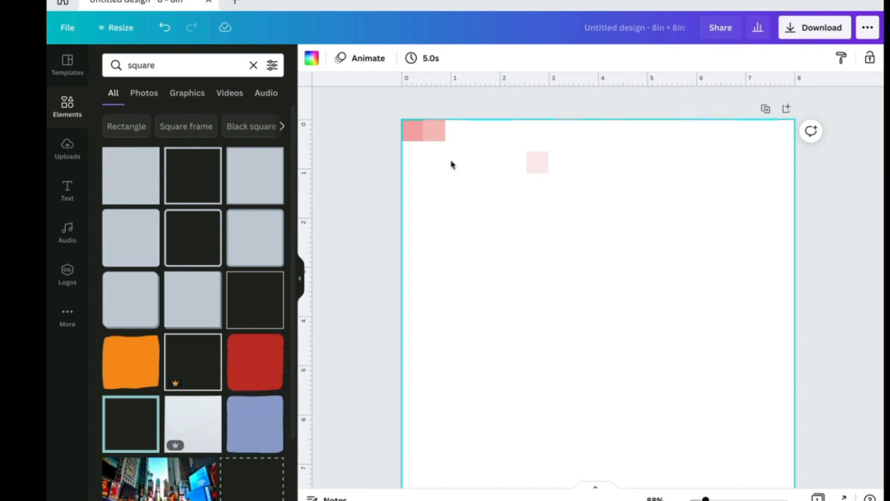
left_click(436, 132)
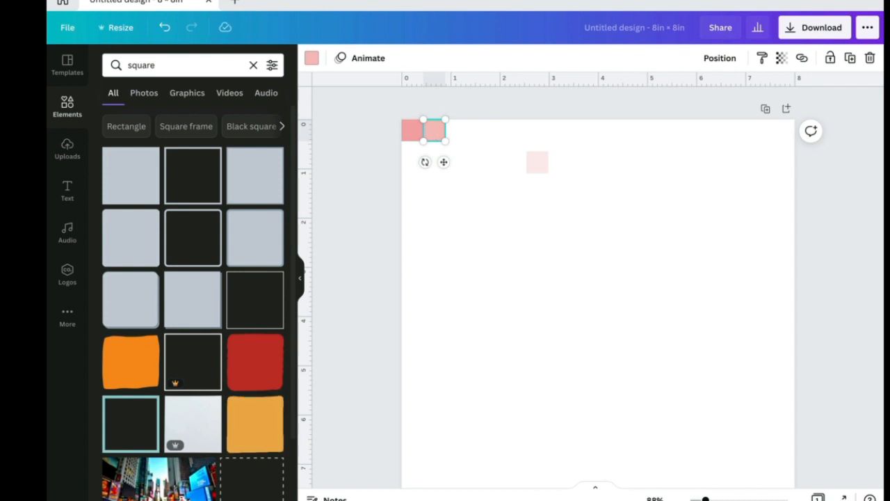
left_click(428, 234)
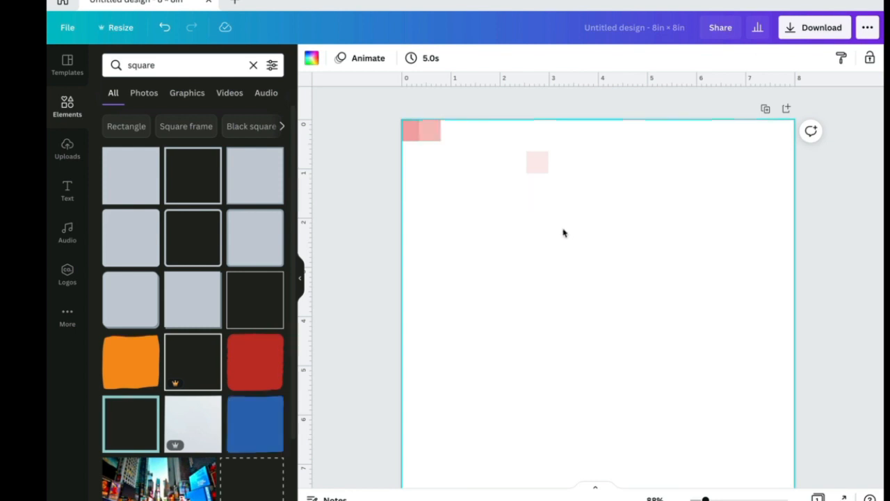
left_click(540, 169)
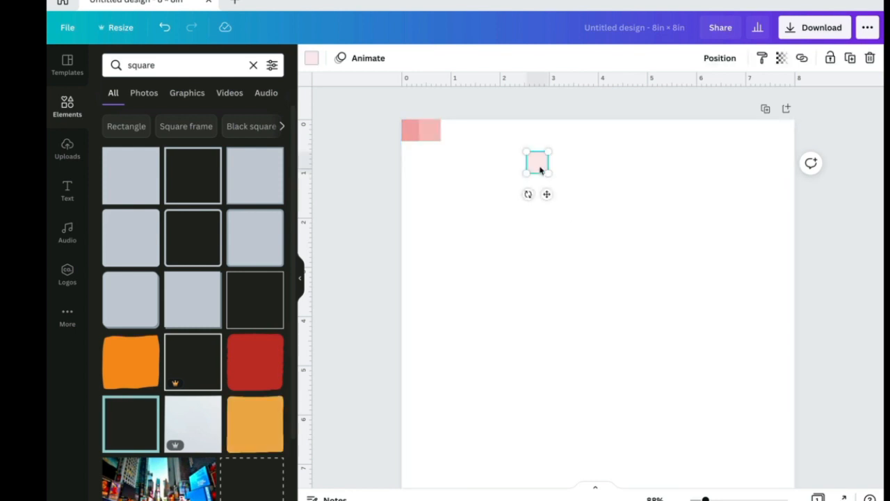
left_click_drag(541, 169, 457, 136)
left_click(546, 286)
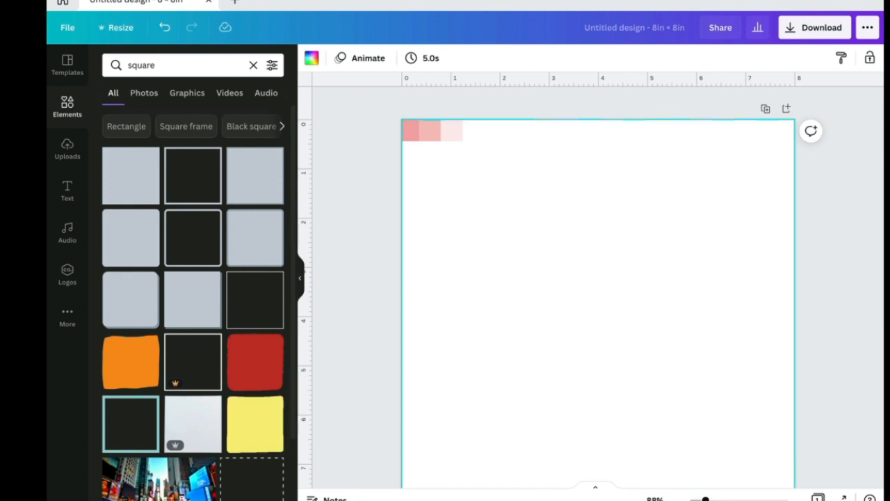
Copy the set of three pink squares together, paste it, and place the copy flush against the set's right end along the page's top edge
left_click_drag(705, 498, 708, 498)
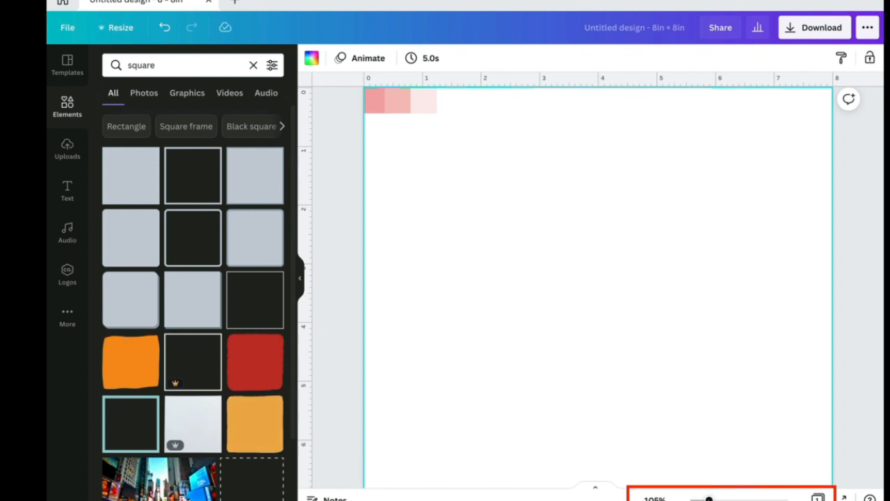
scroll(620, 299, "up", 1)
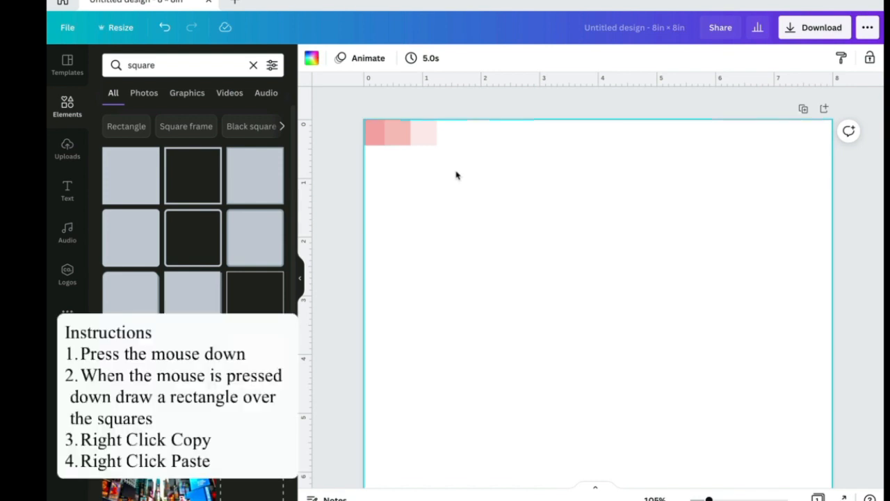
left_click_drag(456, 171, 358, 137)
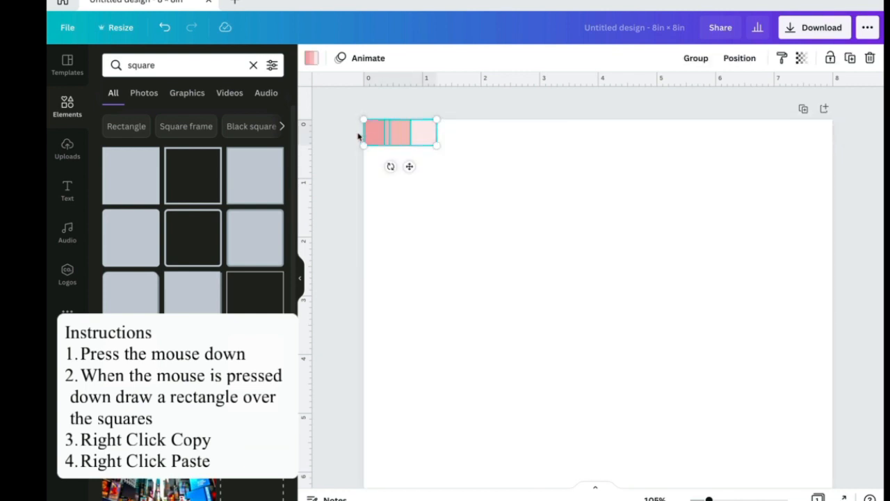
right_click(393, 139)
left_click(411, 157)
left_click(495, 166)
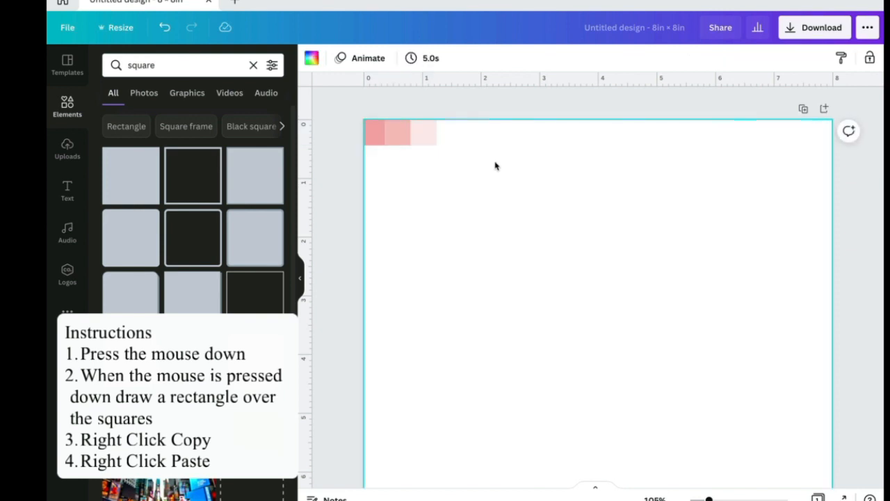
right_click(522, 189)
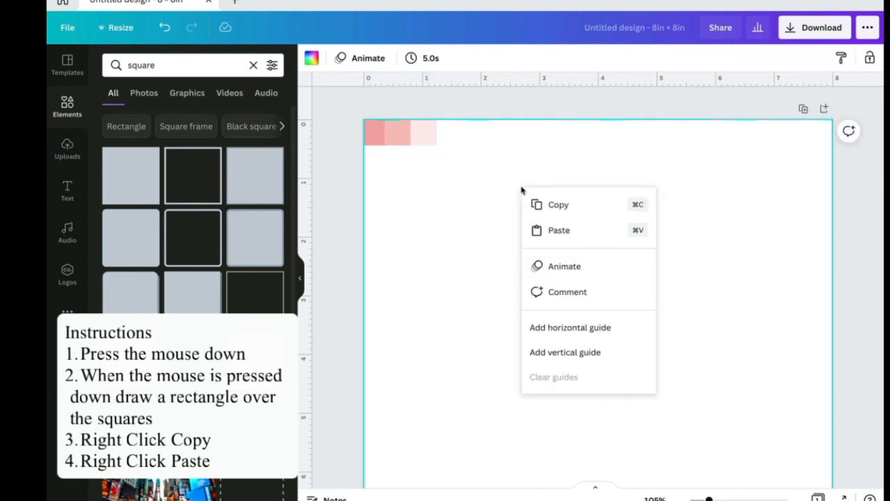
left_click(558, 230)
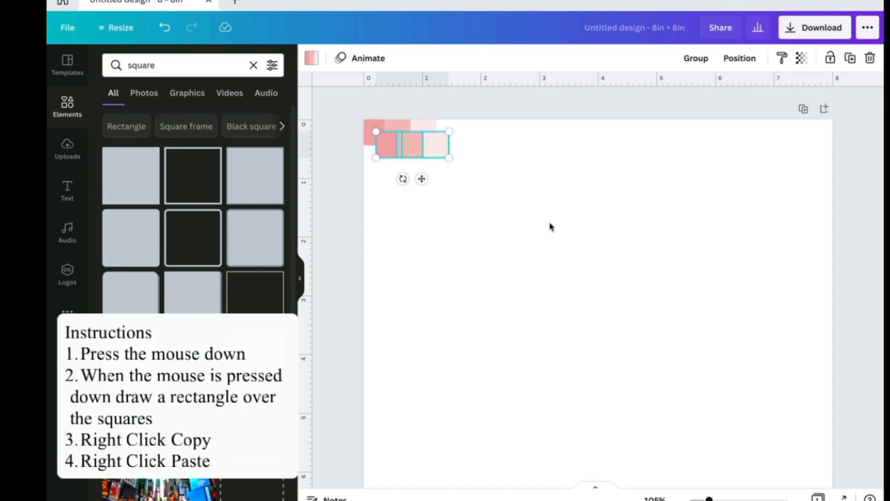
left_click_drag(424, 146, 485, 133)
left_click(514, 223)
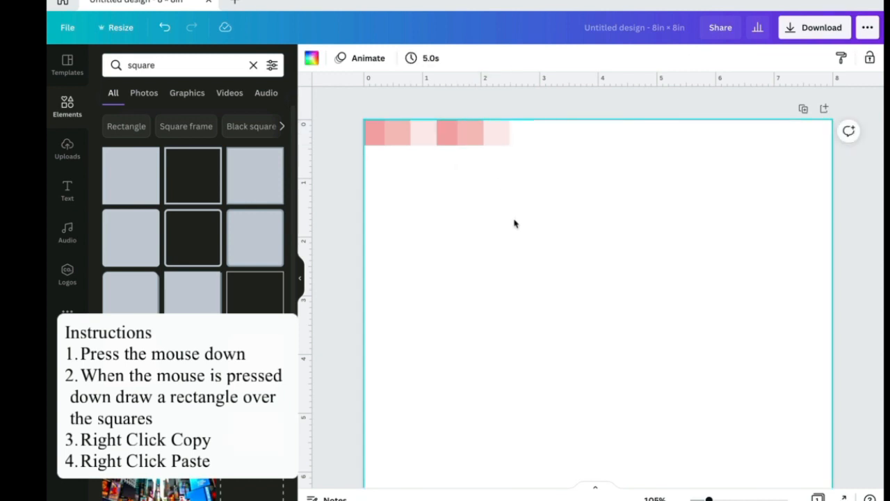
Paste a third set of the three pink squares and place it flush at the end of the top row
right_click(514, 224)
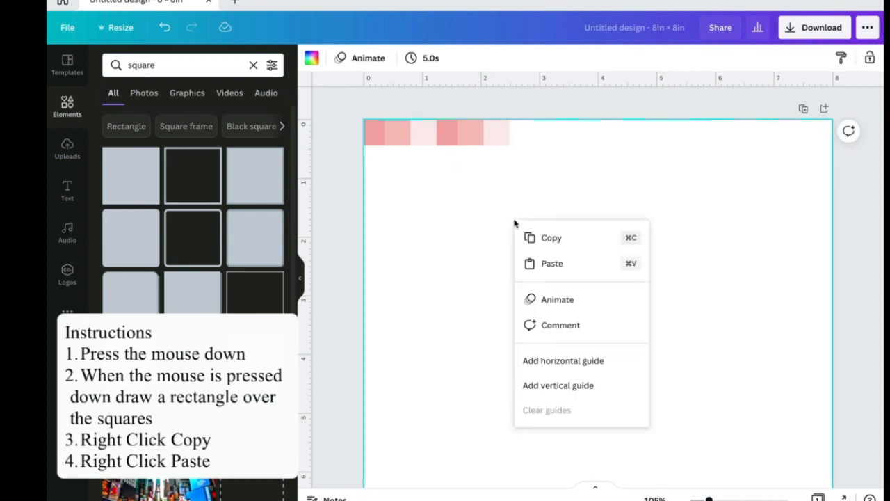
left_click(544, 265)
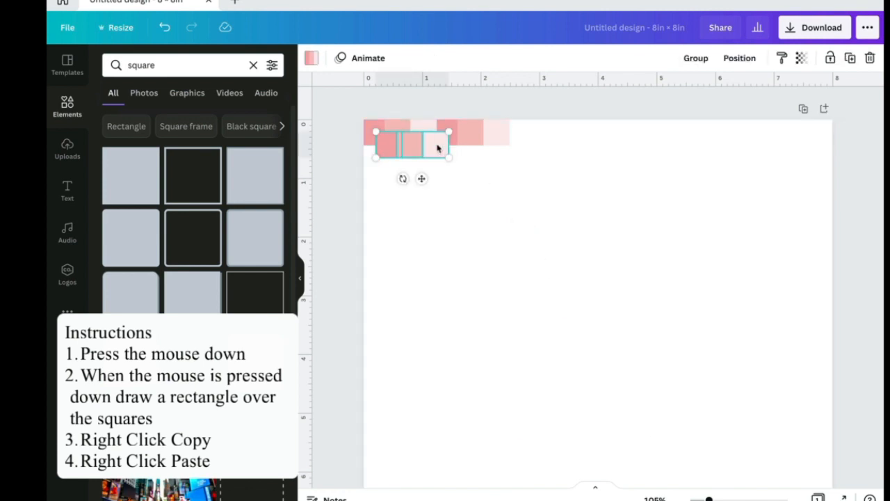
left_click_drag(435, 146, 569, 134)
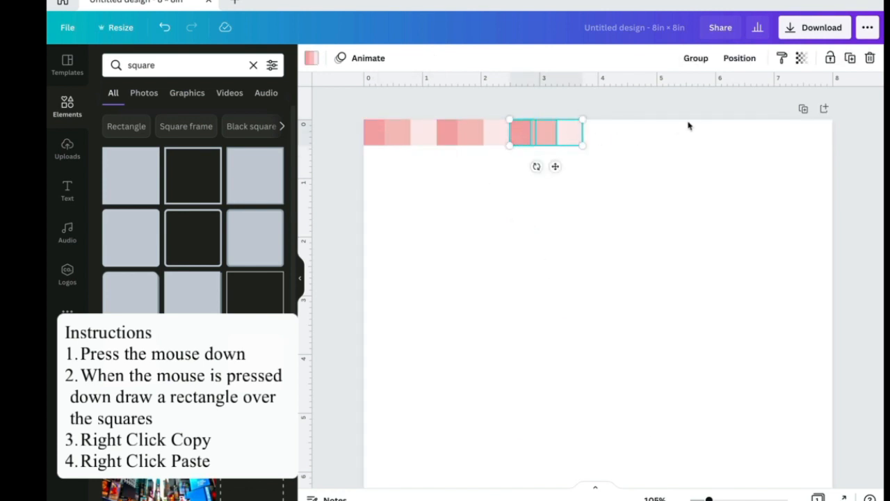
left_click(645, 212)
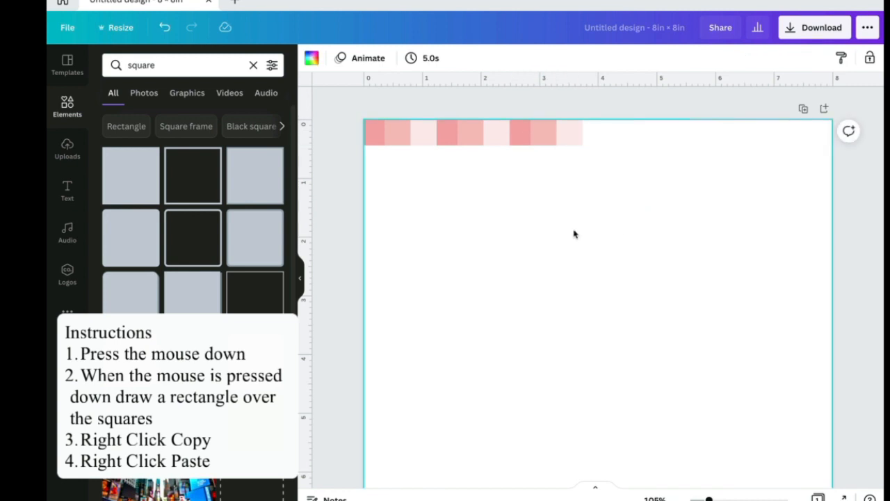
Paste another three-square set over the start of the top row and undo that paste
right_click(527, 217)
left_click(565, 260)
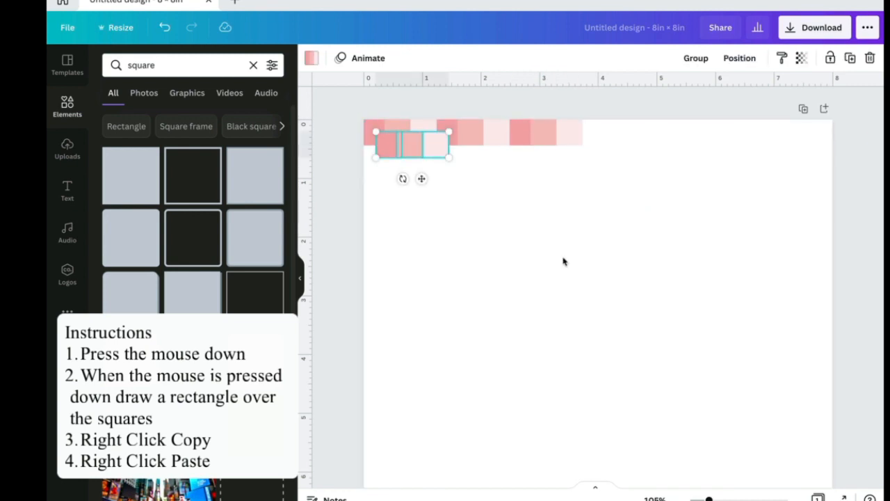
left_click(582, 188)
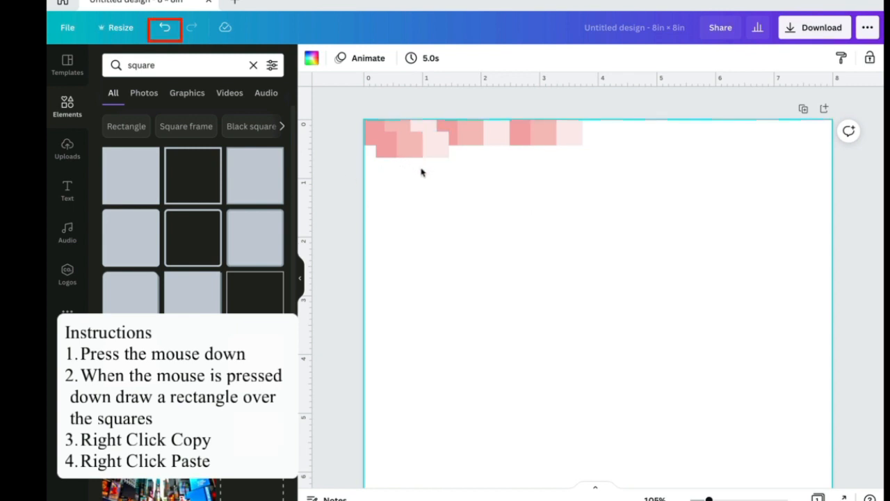
left_click(164, 28)
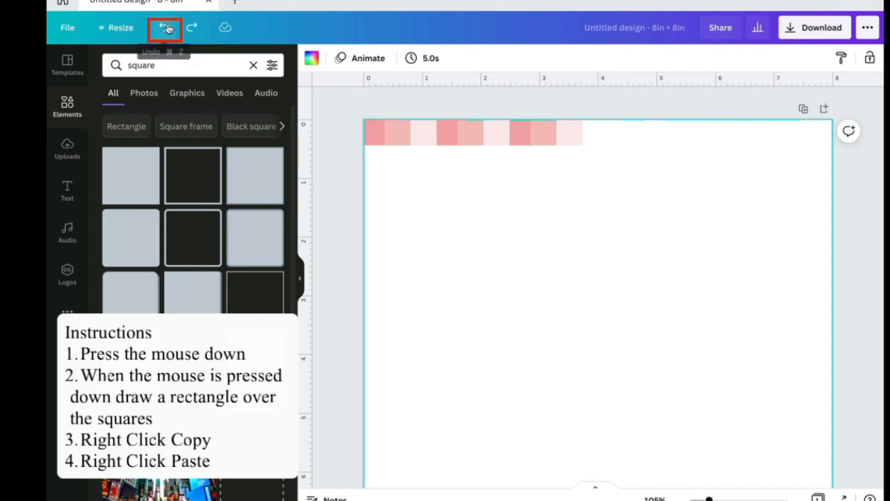
Paste the fourth and fifth three-square sets, placing each flush against the end of the top row
right_click(546, 169)
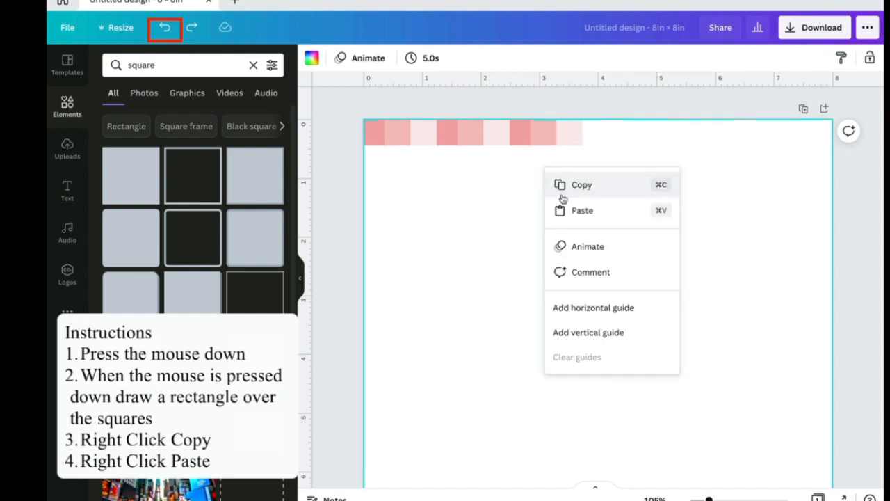
left_click(576, 210)
left_click_drag(448, 148, 642, 133)
left_click(681, 280)
right_click(681, 280)
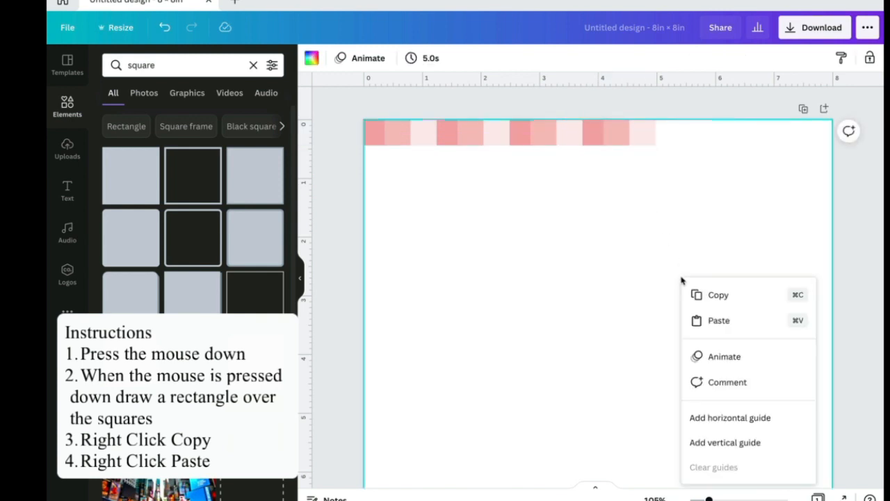
left_click(709, 320)
left_click_drag(431, 148, 711, 133)
left_click(672, 248)
Complete the top row with the sixth and seventh pasted three-square sets, letting the last one run past the page's right edge
right_click(672, 248)
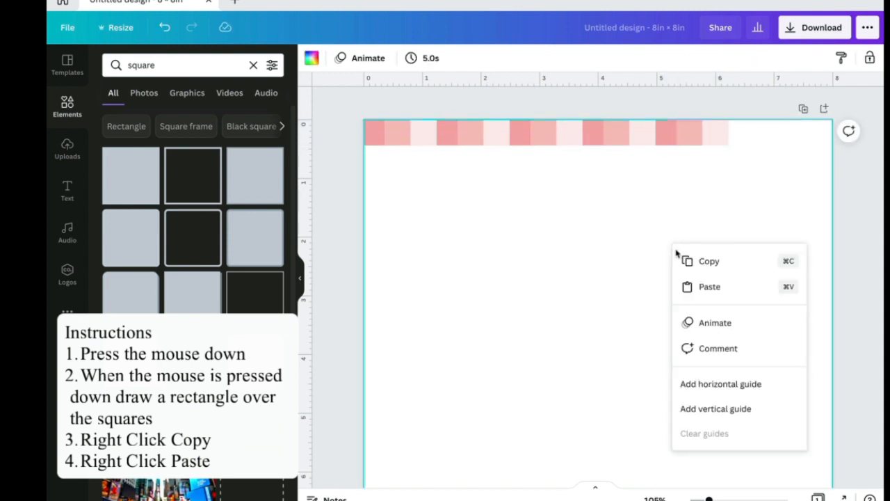
left_click(709, 287)
left_click_drag(432, 144, 786, 133)
left_click(700, 271)
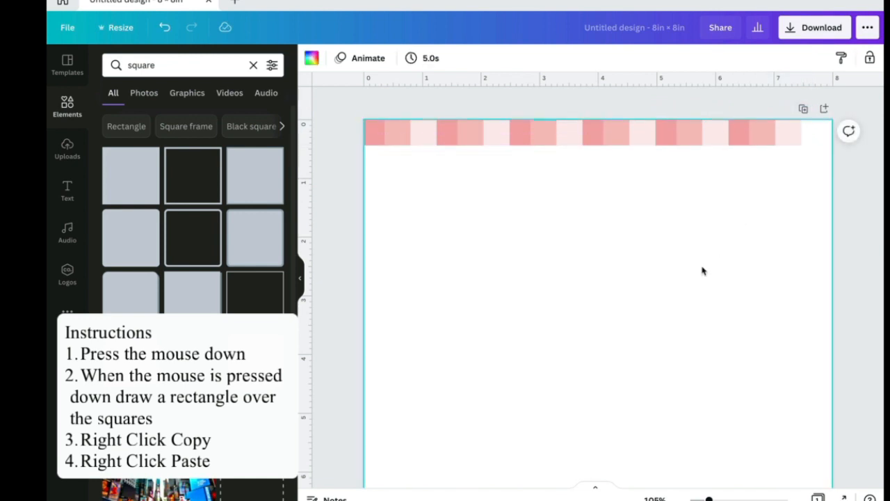
right_click(702, 271)
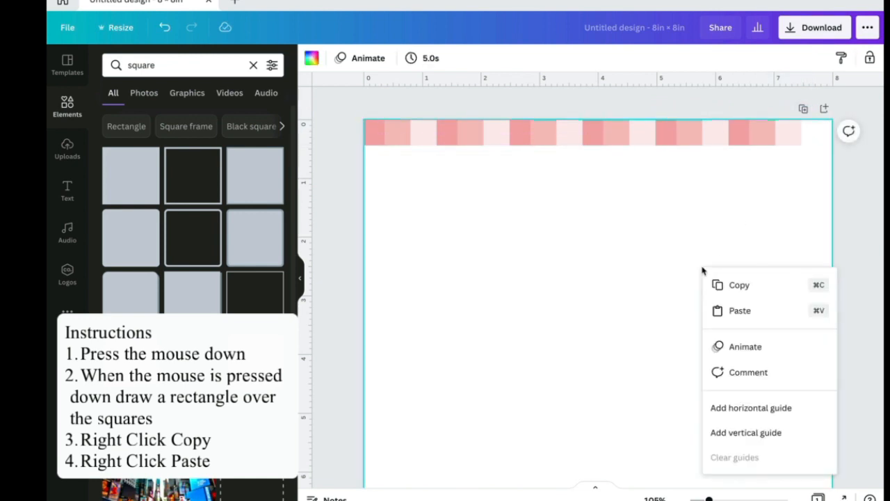
left_click(734, 313)
left_click_drag(408, 146, 834, 134)
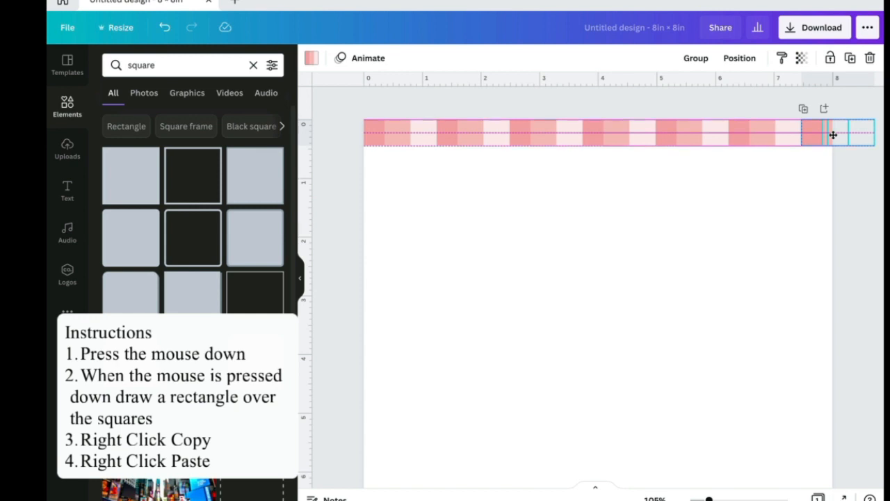
left_click_drag(833, 134, 833, 135)
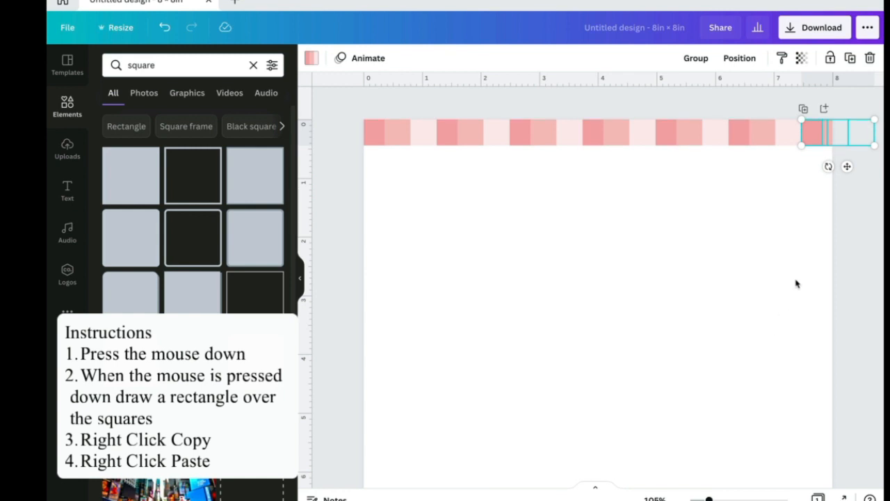
left_click(771, 269)
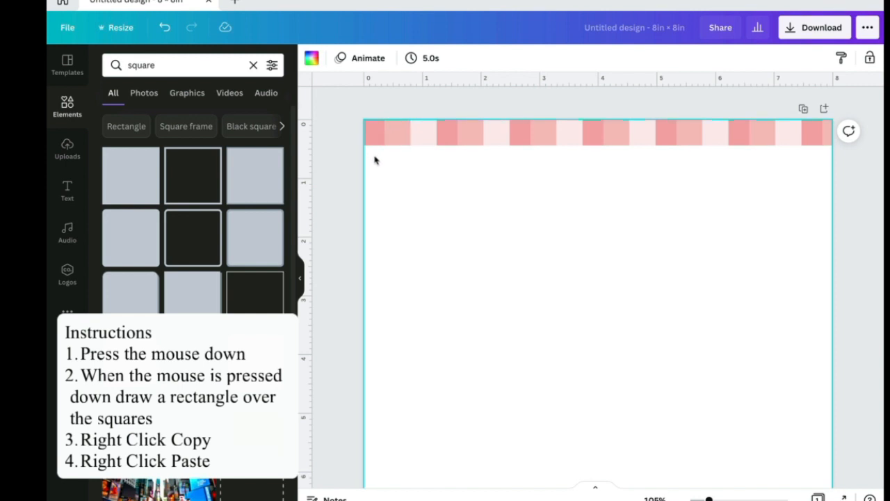
Duplicate the top row from its first medium pink square onward and set the copy flush beneath as a second row, starting at the left page edge
key("ctrl+z")
left_click_drag(831, 179, 402, 130)
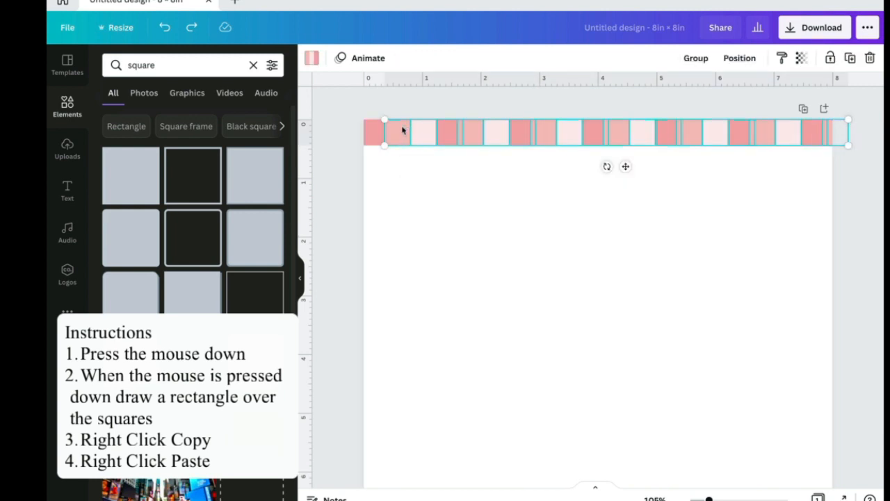
right_click(402, 130)
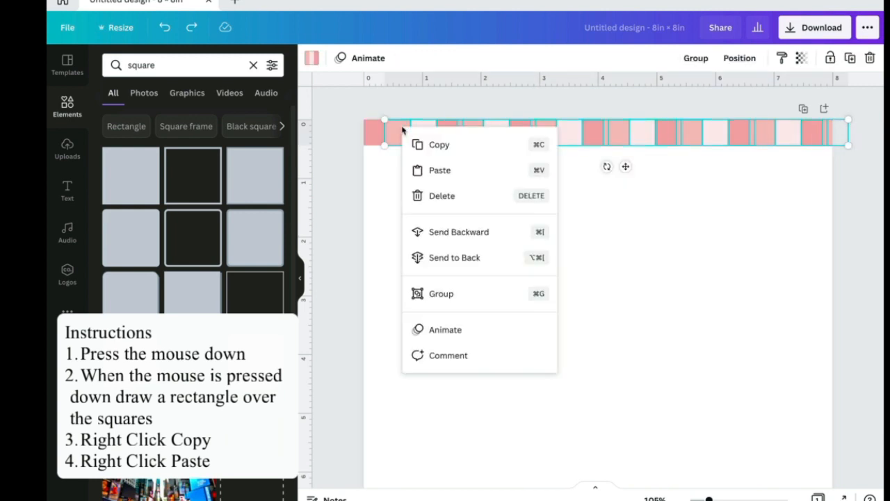
left_click(435, 145)
left_click(434, 228)
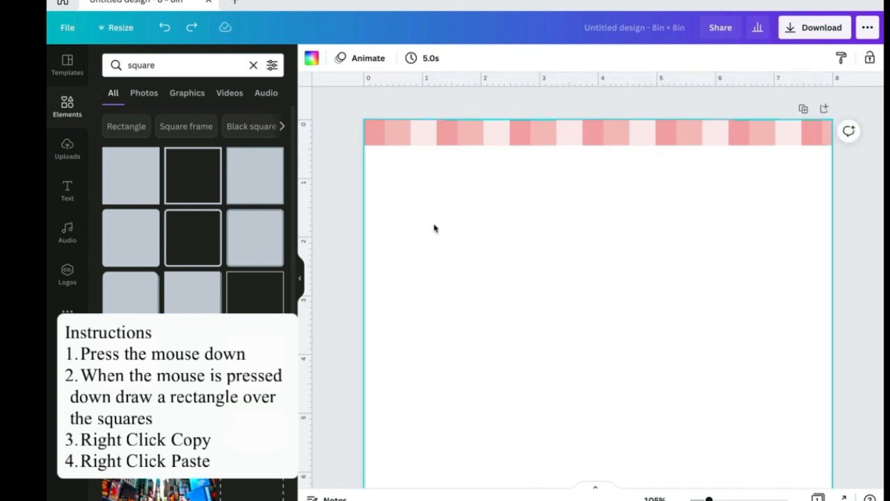
right_click(434, 228)
left_click(463, 269)
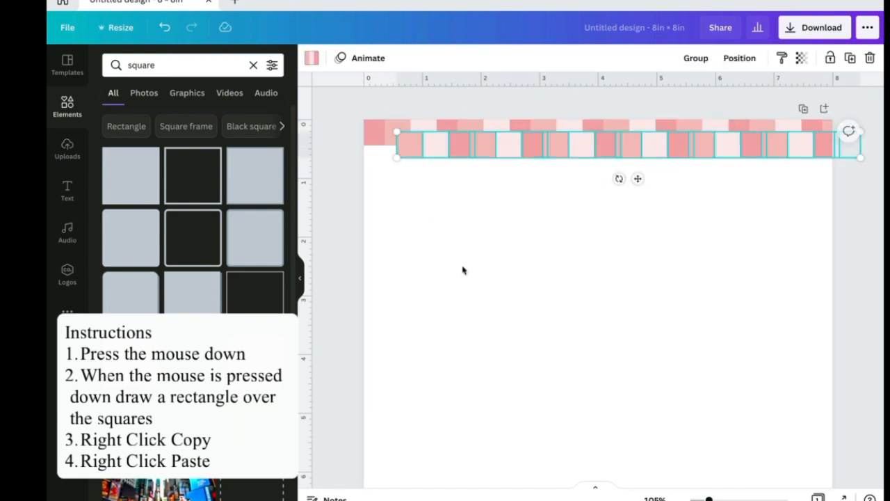
left_click_drag(579, 142, 545, 153)
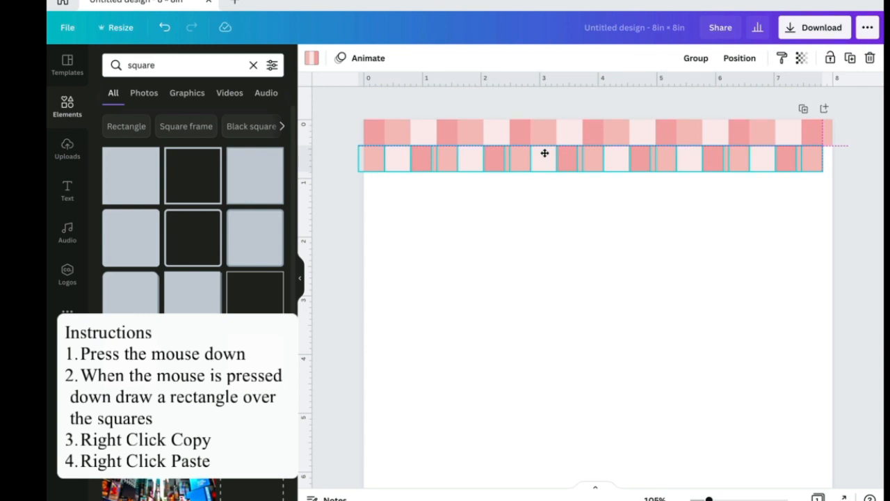
left_click_drag(544, 153, 545, 155)
left_click(547, 212)
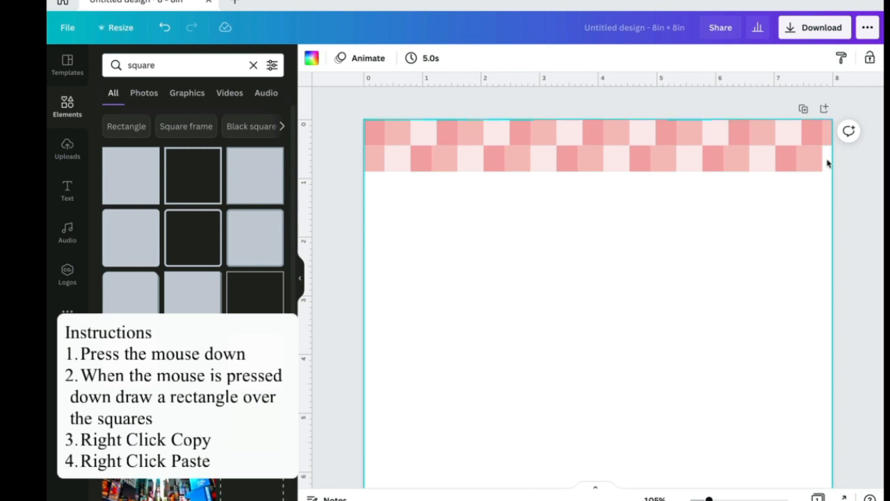
Copy a light pink square from the top row and place it at the end of the second row, closing the gap at the page's right edge
left_click(792, 137)
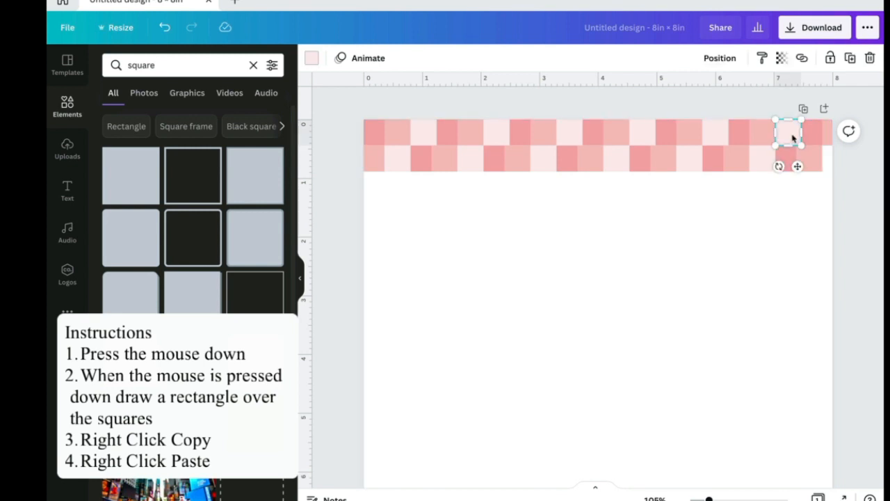
right_click(792, 138)
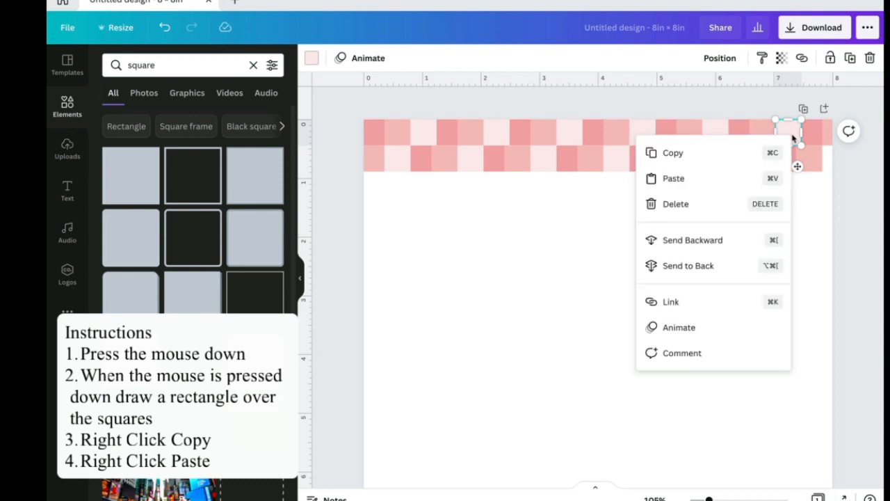
left_click(755, 151)
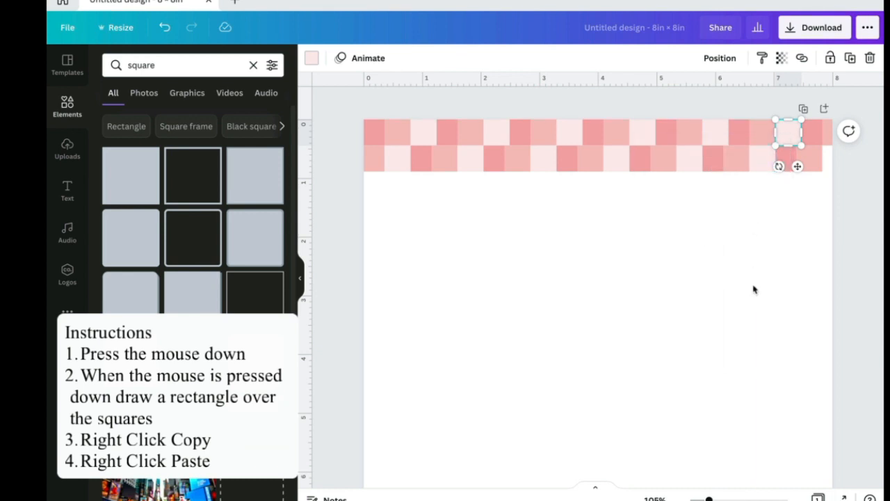
right_click(753, 288)
left_click(718, 323)
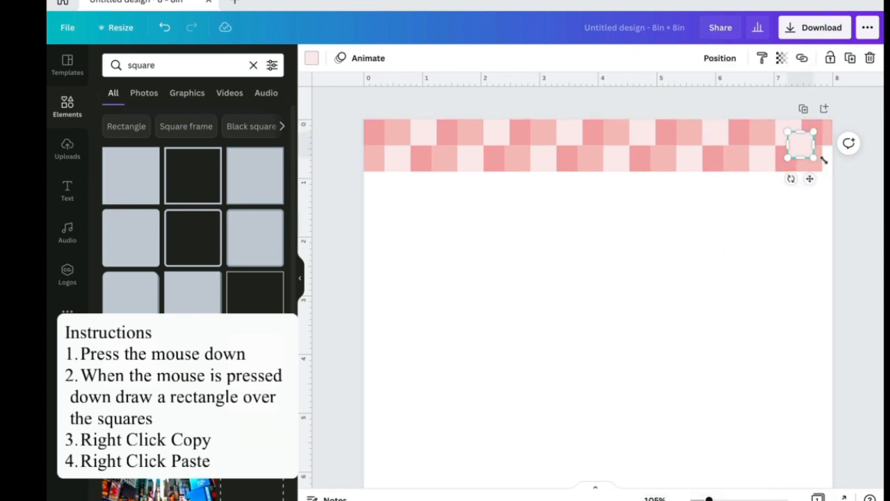
left_click_drag(803, 144, 838, 155)
left_click(783, 282)
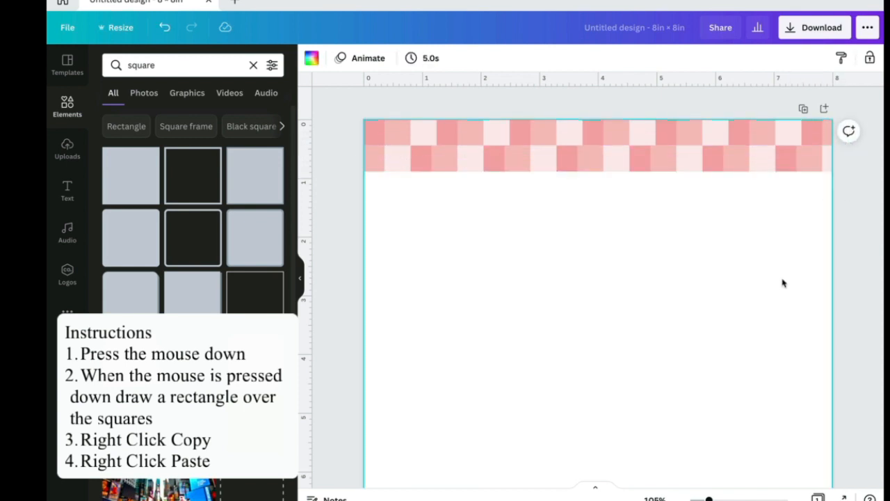
key("ctrl+z")
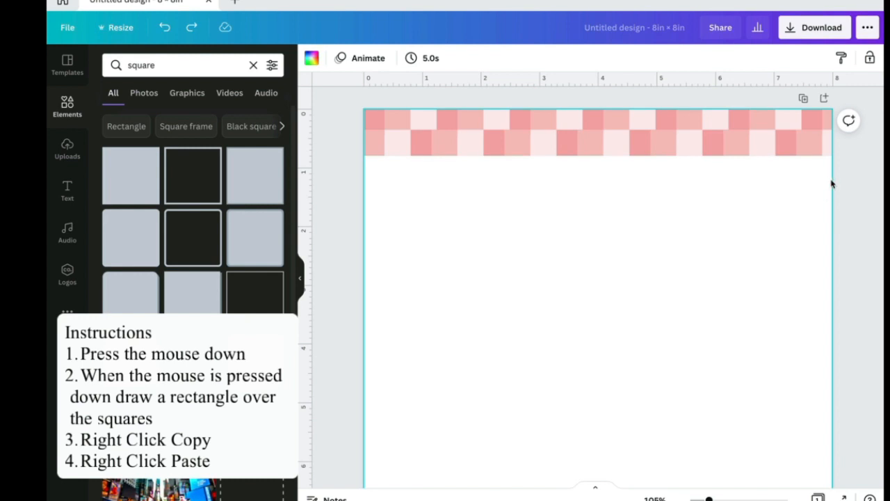
Duplicate the second row from its first light pink square onward and set the copy flush beneath as a third row, slightly overhanging the left page edge
left_click_drag(831, 183, 404, 142)
right_click(403, 142)
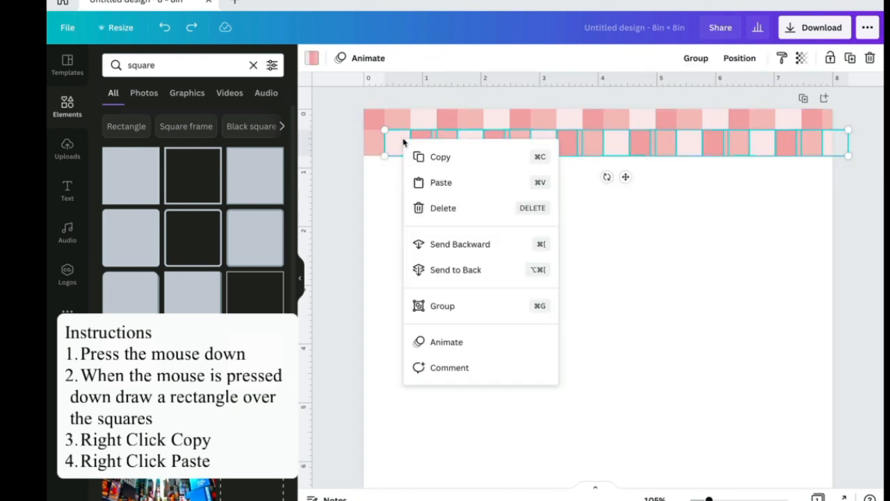
left_click(412, 154)
left_click(402, 235)
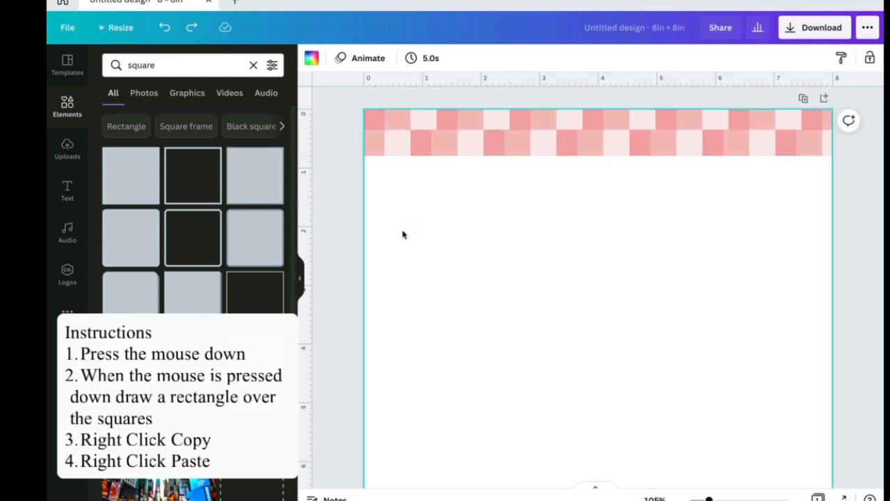
right_click(402, 235)
key("ctrl+v")
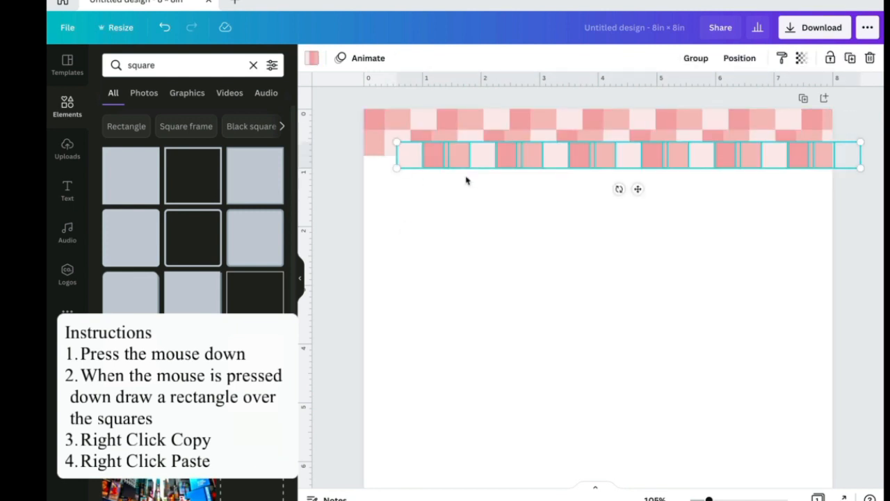
left_click_drag(483, 160, 440, 168)
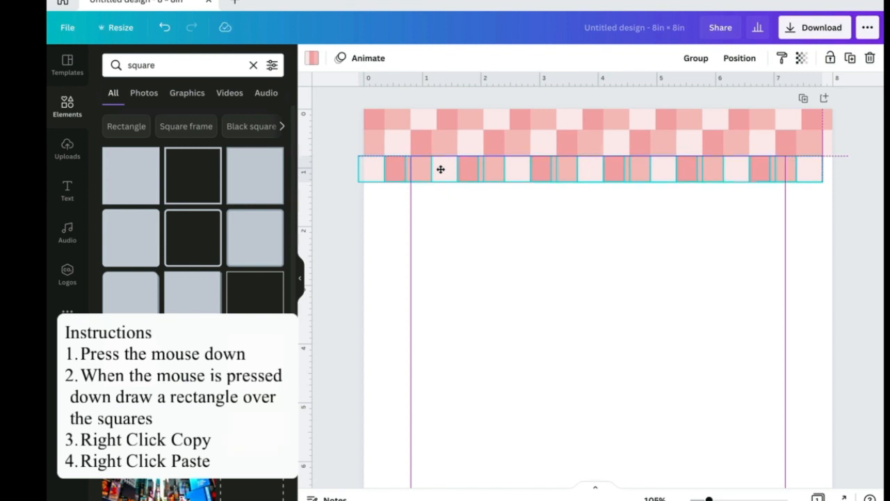
left_click_drag(440, 169, 440, 169)
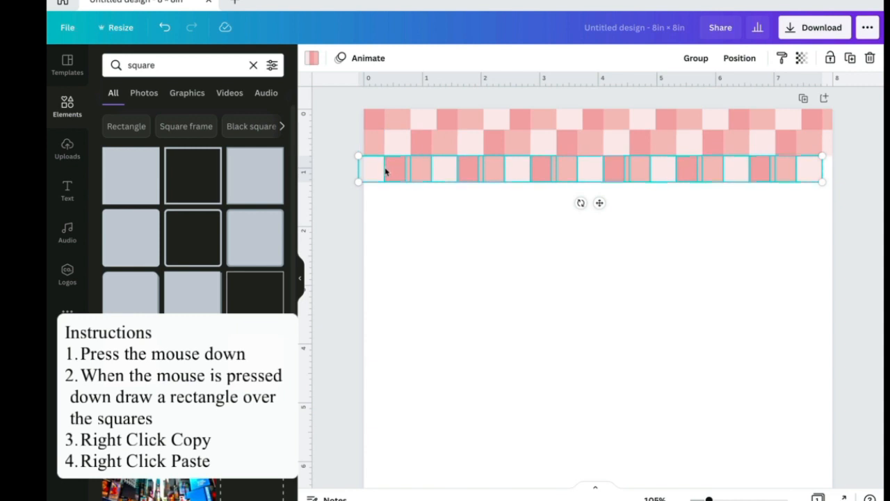
left_click(428, 230)
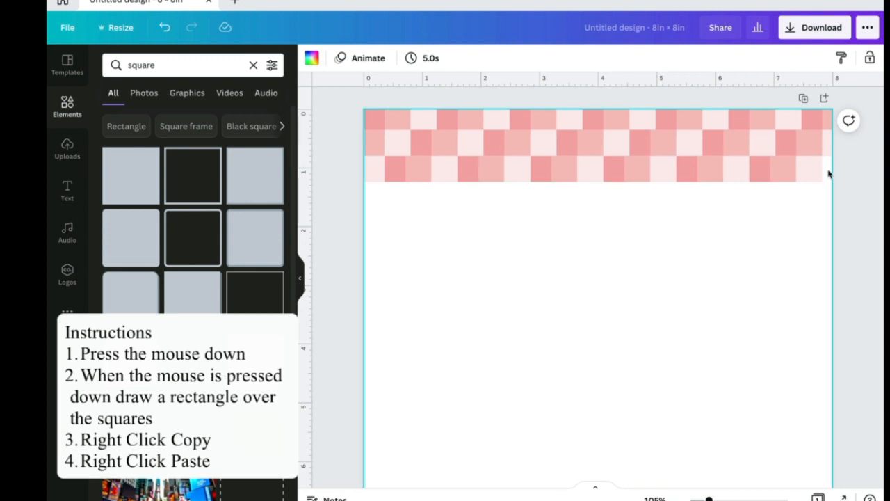
Copy a dark pink square from the third row and place it at that row's end, filling the gap at the right page edge
left_click(758, 172)
right_click(759, 172)
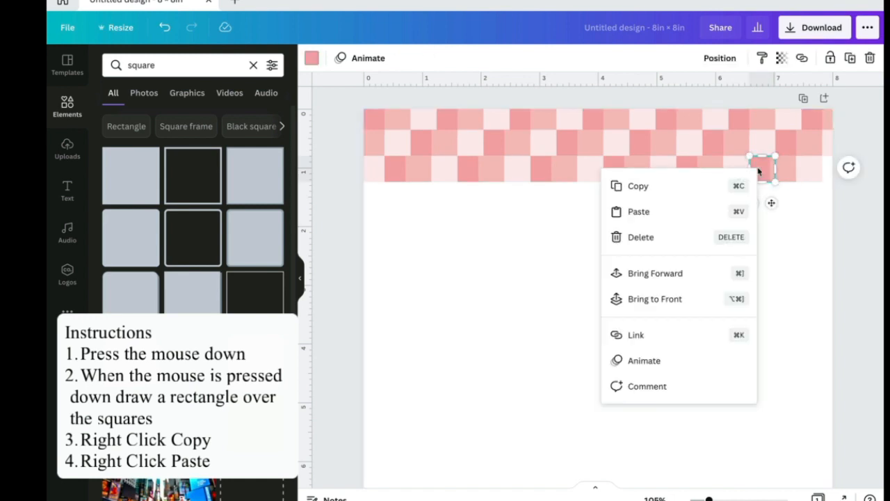
left_click(709, 188)
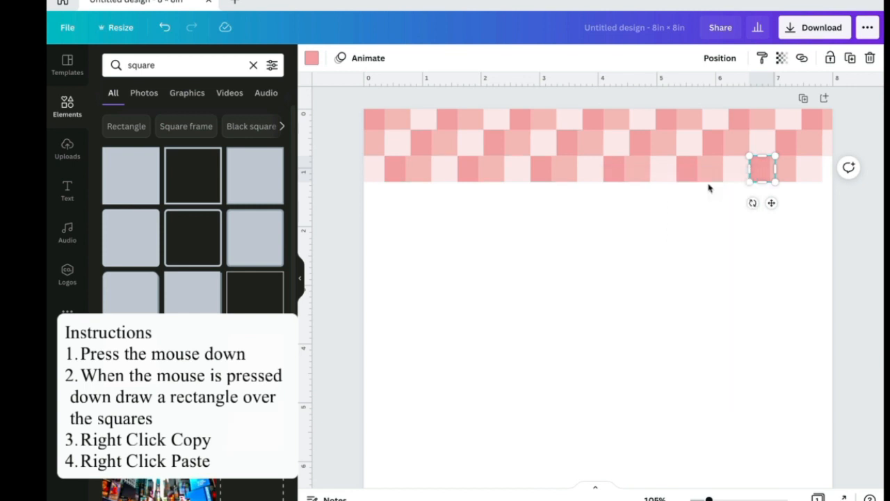
left_click(769, 255)
right_click(769, 254)
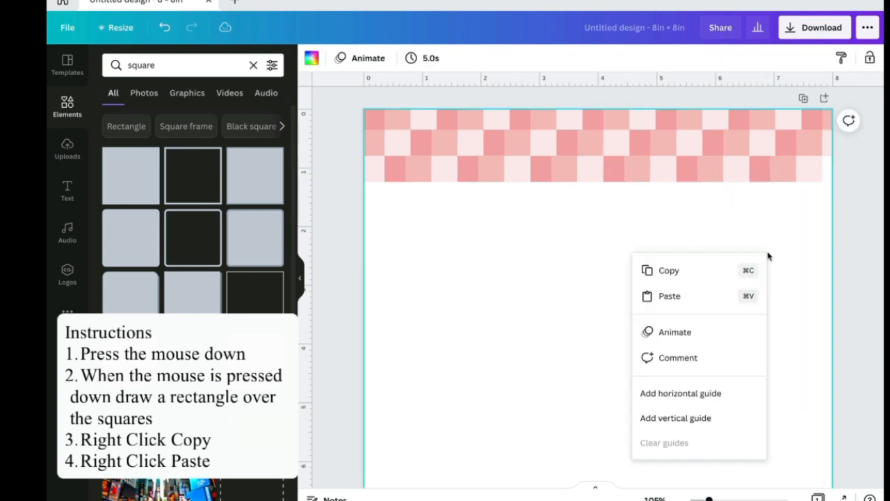
left_click(720, 299)
left_click_drag(782, 186, 831, 175)
left_click(739, 341)
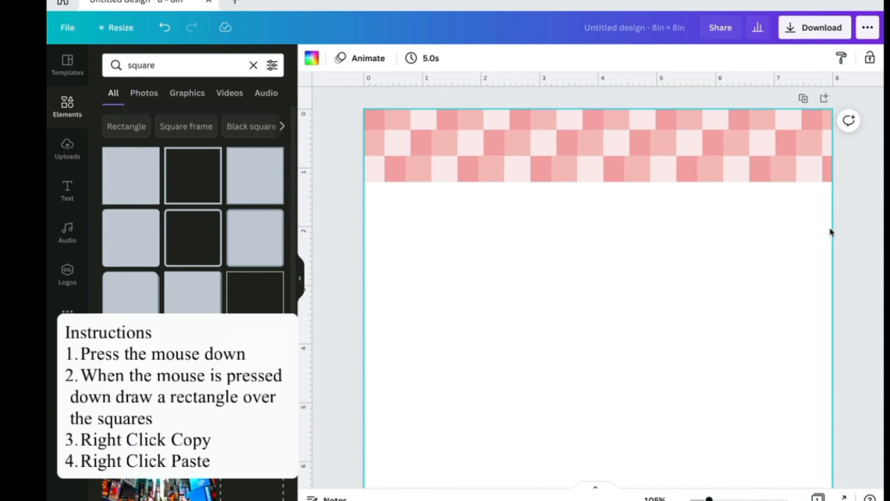
Copy all three rows together and place the pasted block flush beneath them as rows four to six, aligned with the original block
left_click_drag(831, 228, 352, 101)
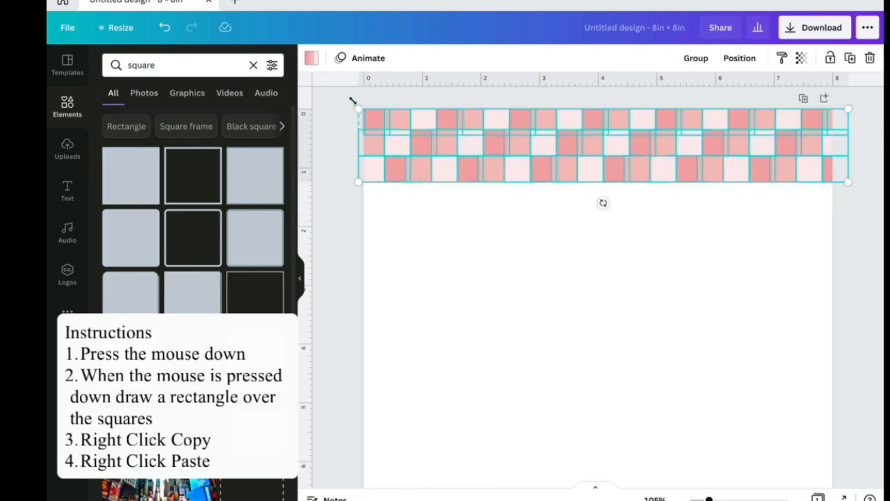
right_click(409, 167)
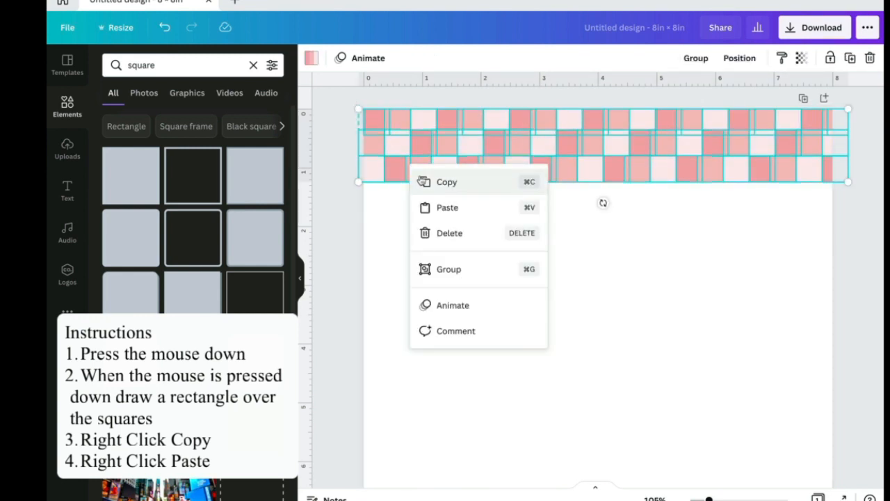
left_click(420, 179)
left_click(451, 248)
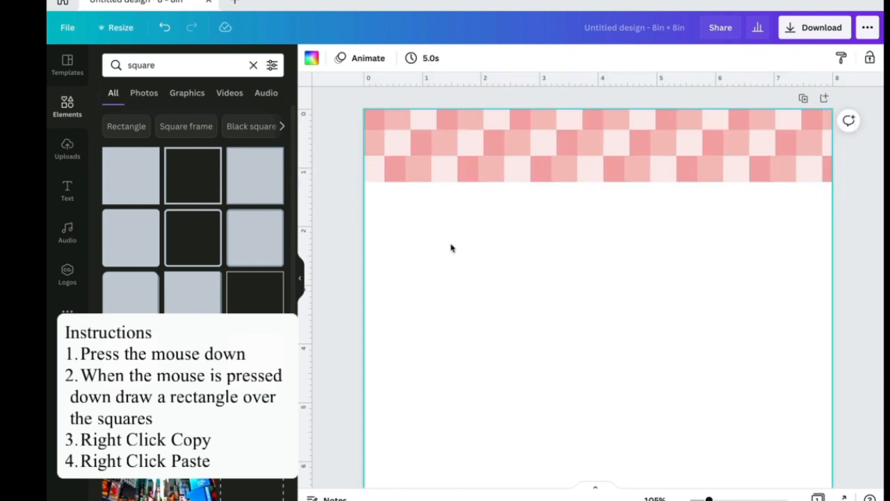
right_click(450, 248)
left_click(480, 288)
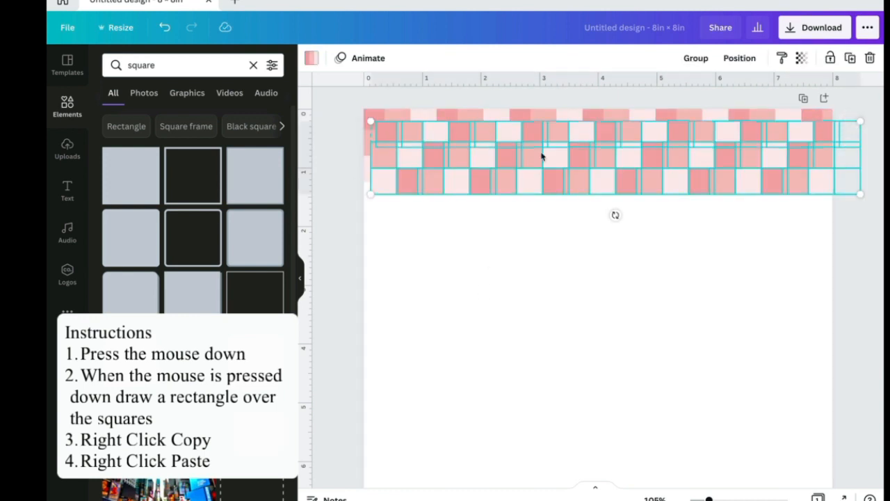
left_click_drag(579, 146, 566, 188)
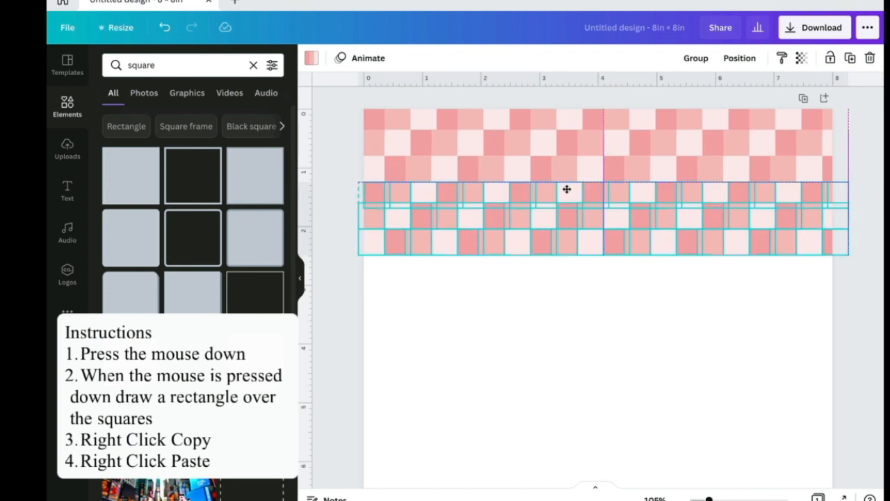
left_click_drag(567, 189, 566, 192)
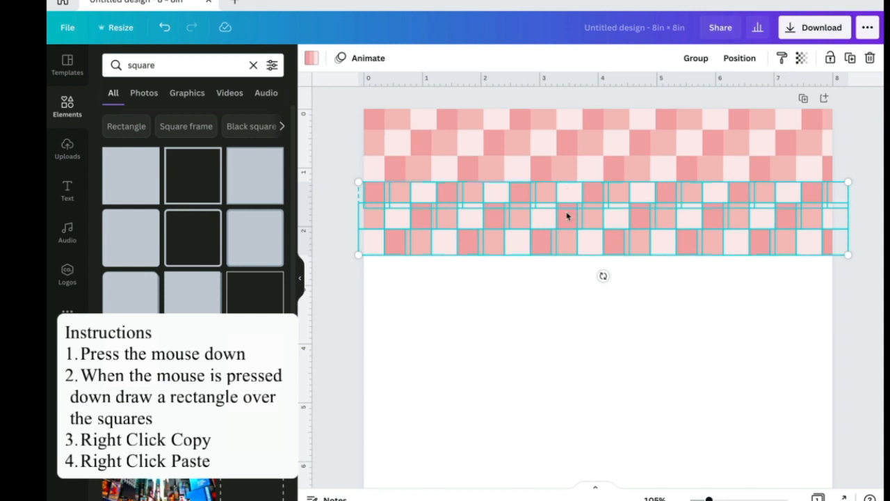
left_click(555, 355)
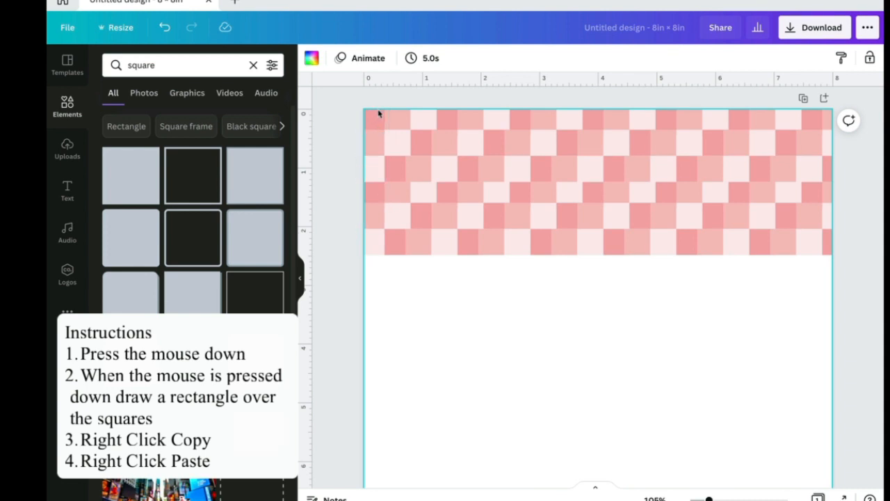
Paste another three-row block over the top rows, leave it unplaced and undo that paste
right_click(429, 294)
left_click(453, 336)
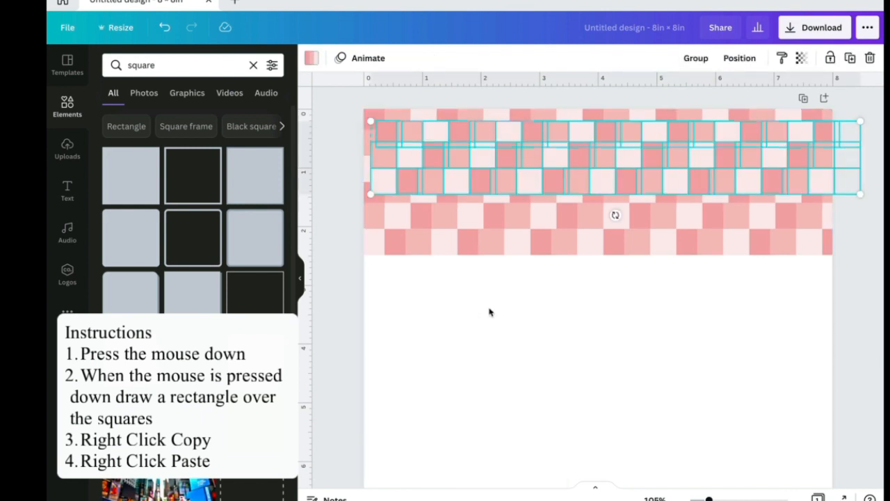
left_click(551, 355)
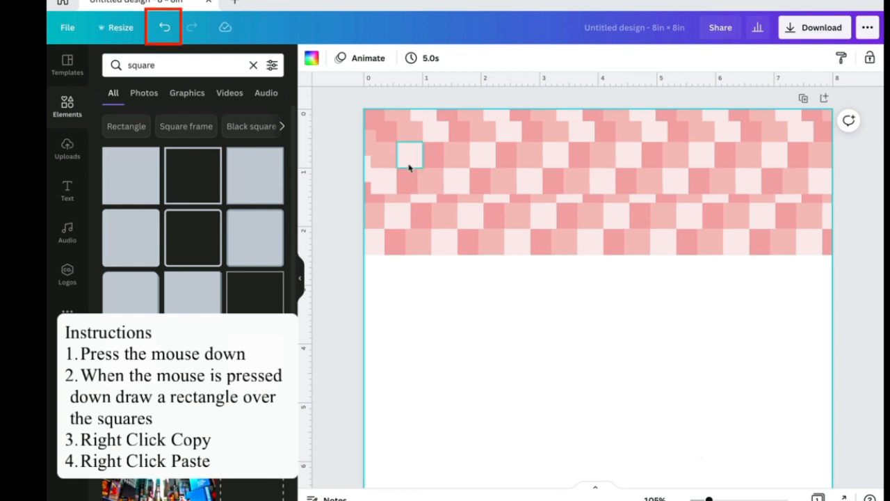
left_click(163, 35)
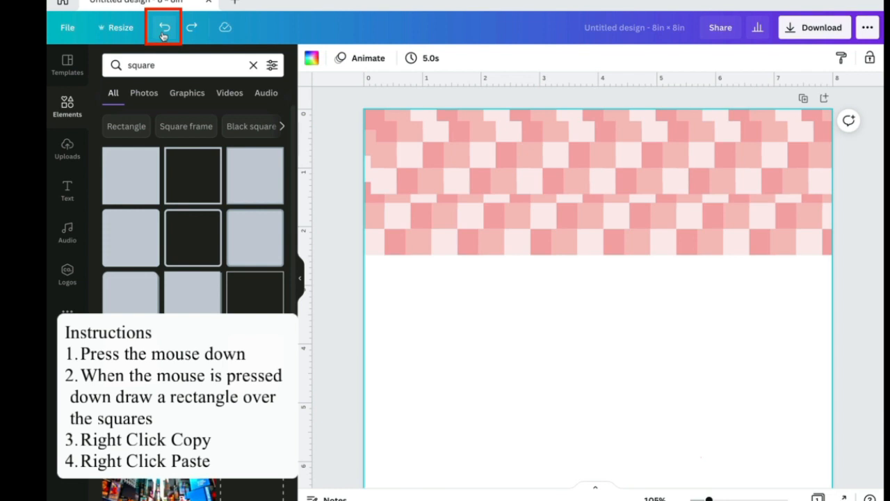
left_click(163, 35)
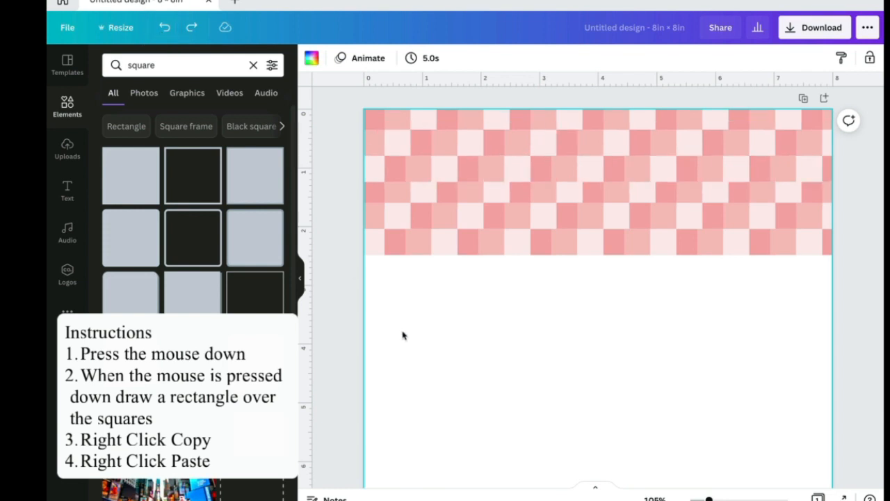
Paste the three-row block twice more, aligning the copies flush beneath the pattern as rows seven to nine and ten to twelve
right_click(468, 331)
left_click(489, 345)
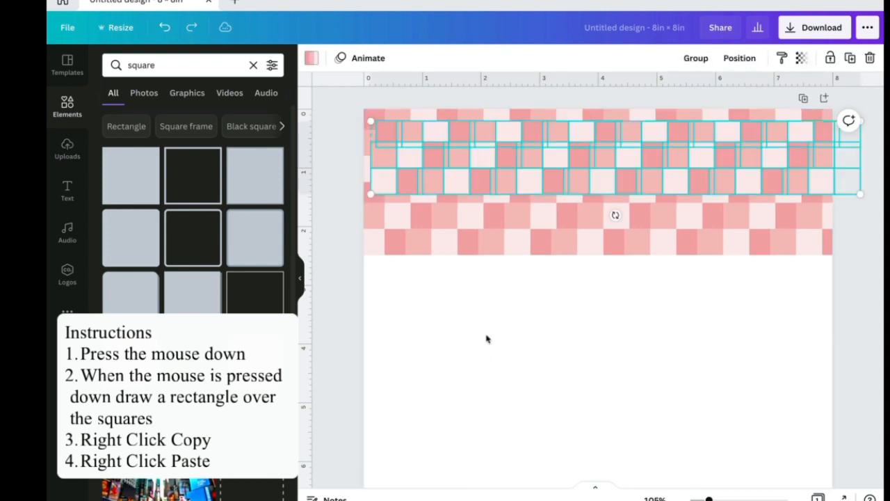
left_click_drag(508, 137, 497, 271)
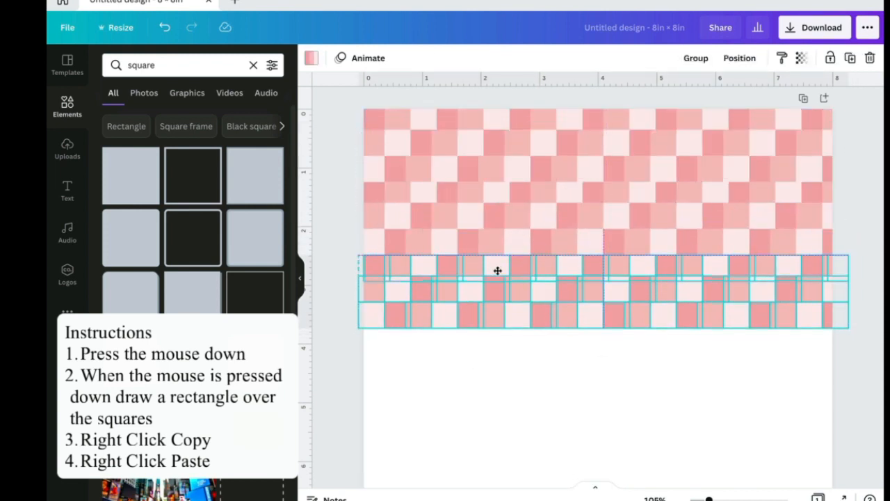
left_click(485, 395)
scroll(485, 396, "down", 3)
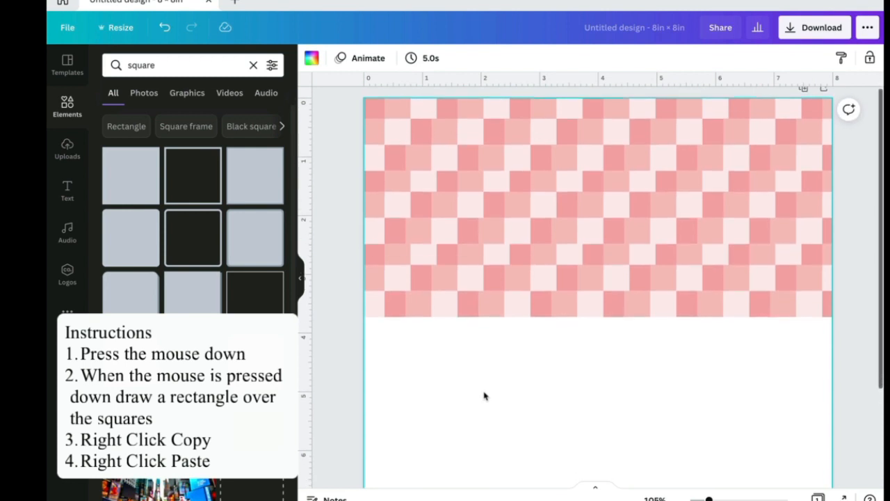
right_click(485, 396)
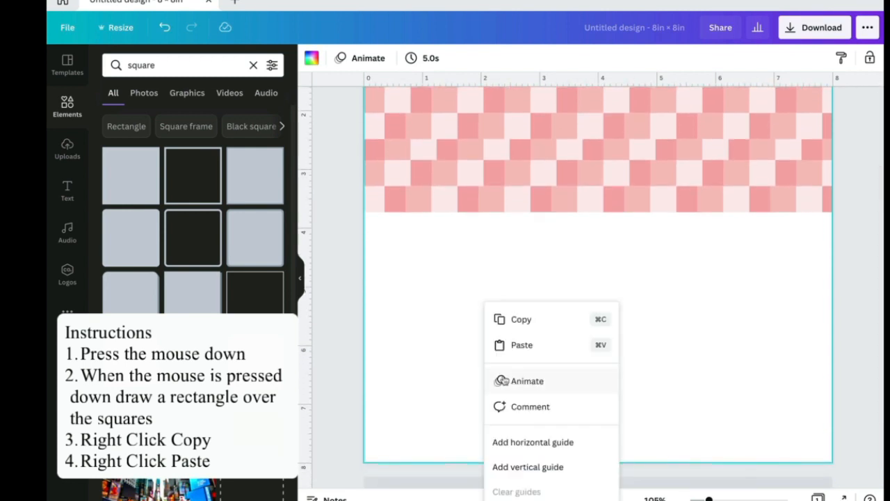
left_click(520, 356)
left_click_drag(505, 254, 519, 226)
left_click(467, 427)
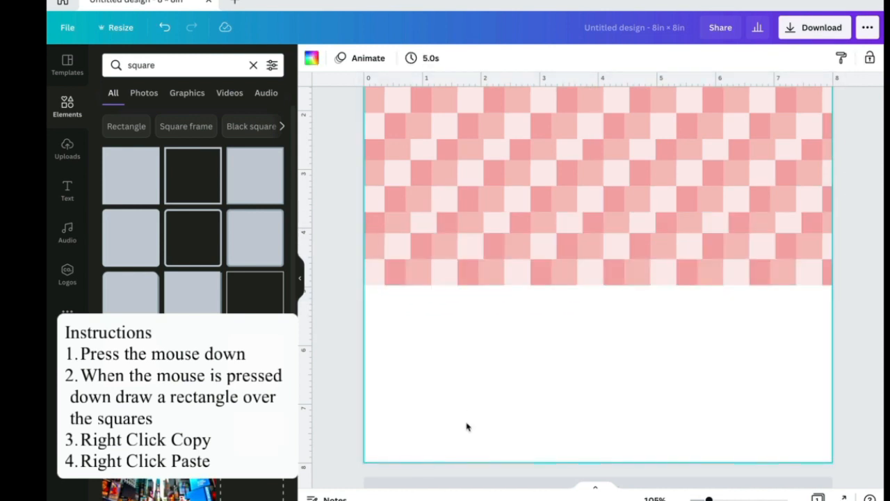
Paste the three-row block again and align it flush beneath the twelfth row as rows thirteen to fifteen
right_click(468, 426)
left_click(496, 353)
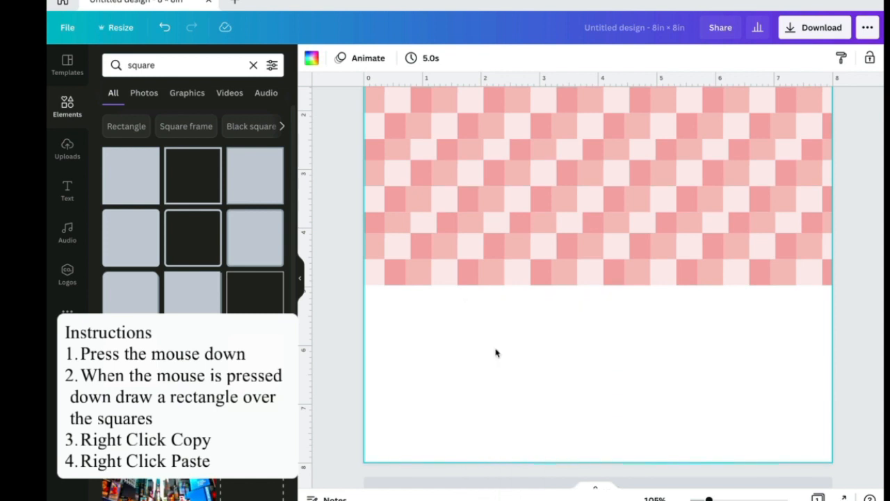
left_click_drag(510, 255, 523, 295)
left_click(525, 416)
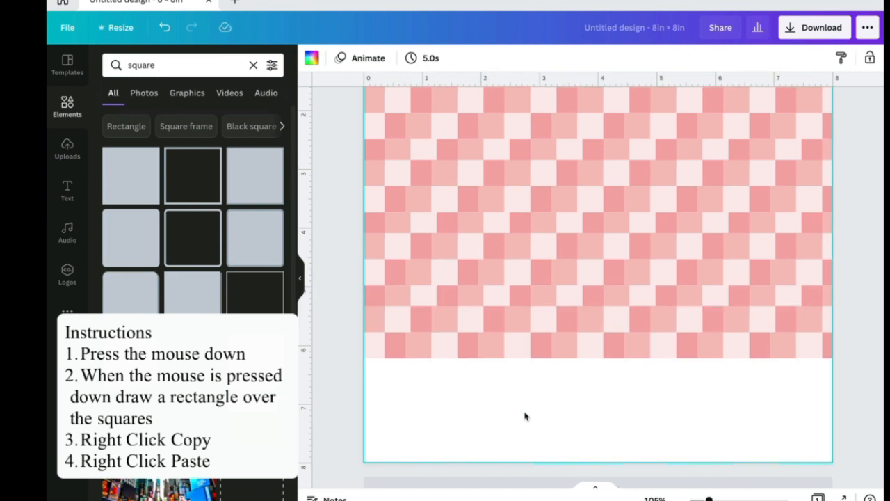
Paste the three-row block again and align it flush beneath the fifteenth row as rows sixteen to eighteen
scroll(525, 416, "down", 1)
right_click(520, 410)
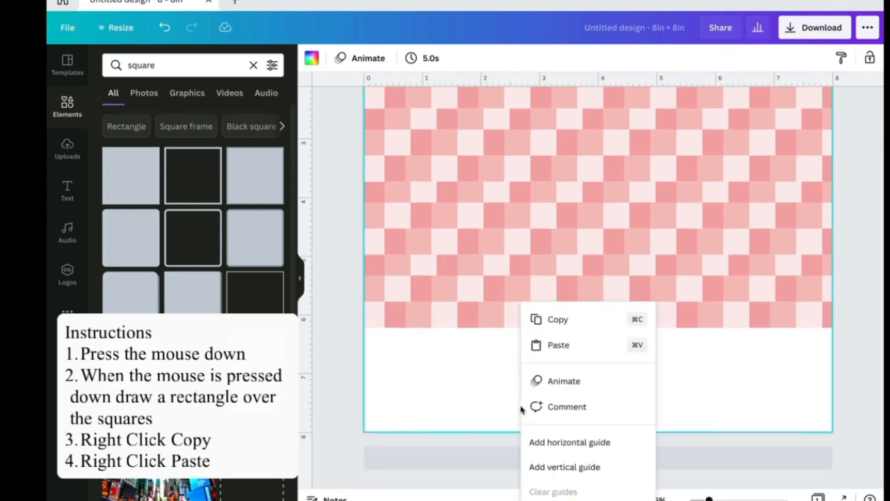
left_click(548, 351)
left_click_drag(516, 267, 525, 344)
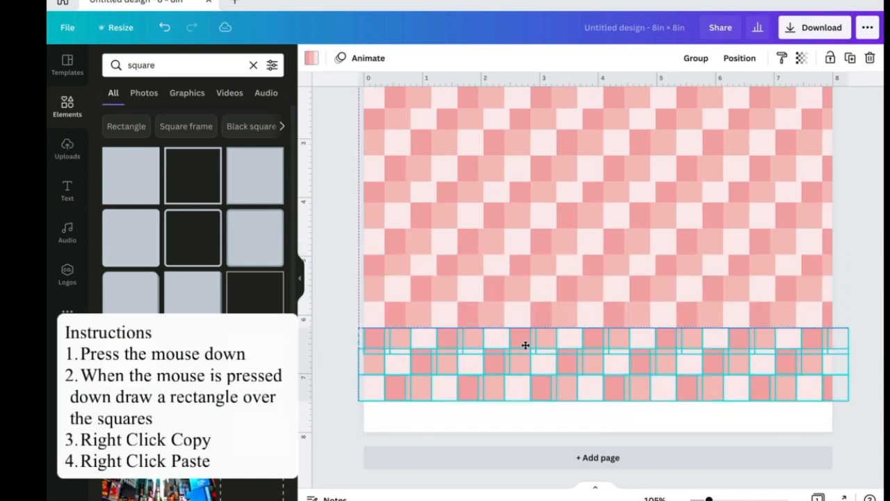
left_click(506, 417)
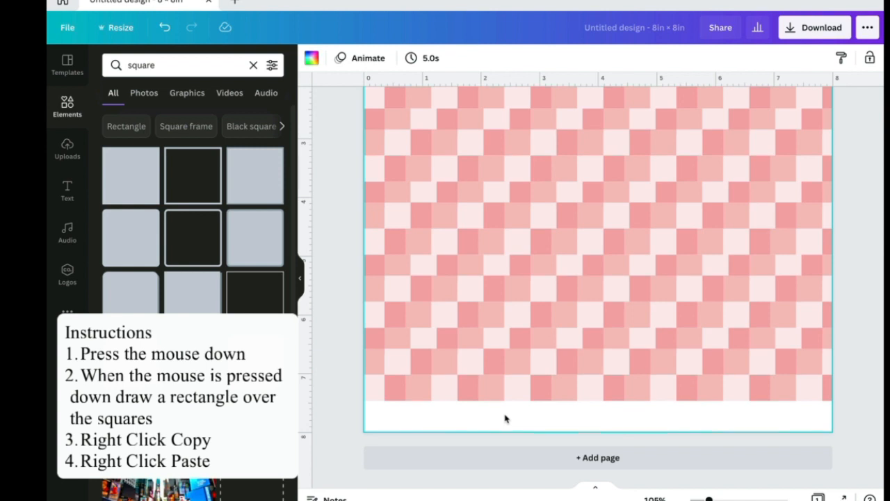
Paste one more three-row block flush beneath the eighteenth row, covering the remaining white strip and running past the page's lower edge
right_click(506, 418)
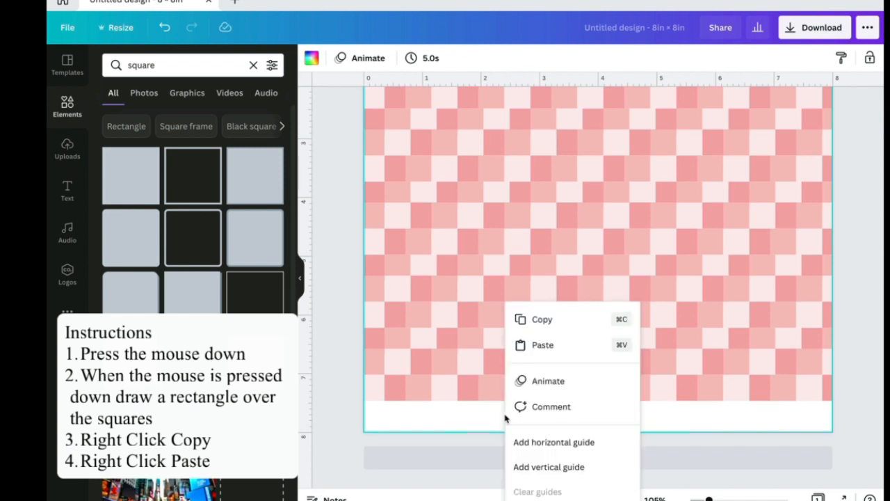
left_click(549, 344)
left_click_drag(561, 271, 575, 415)
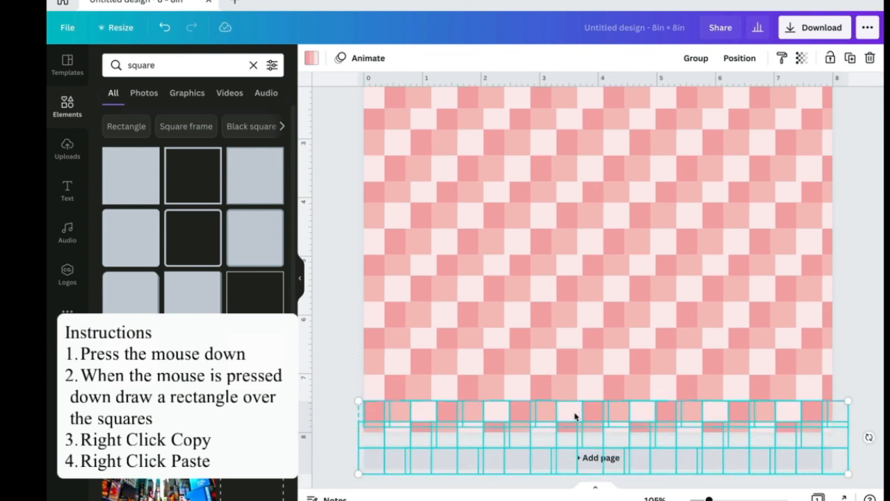
left_click(871, 309)
Name the design "Pig Photo"
scroll(600, 279, "up", 3)
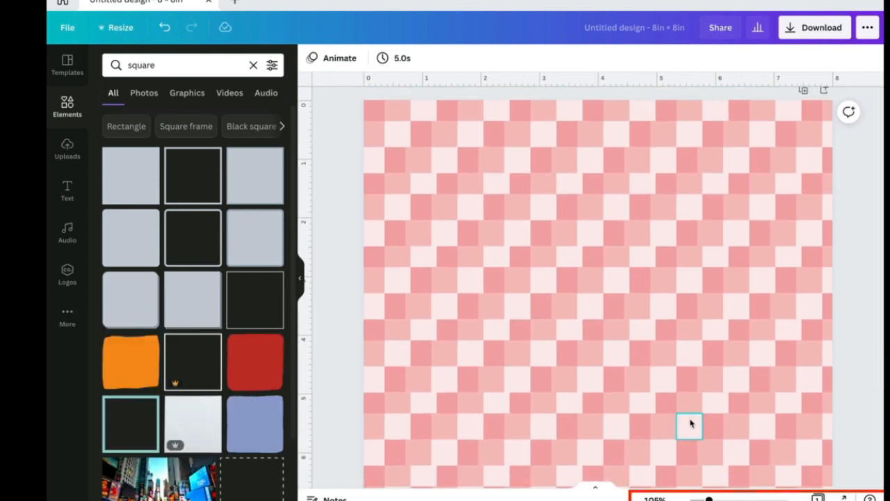
left_click_drag(708, 498, 705, 498)
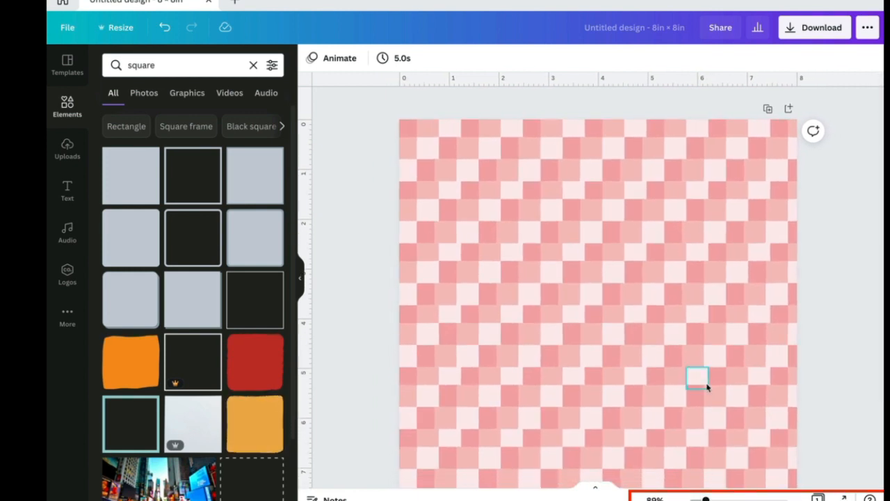
scroll(707, 386, "down", 1)
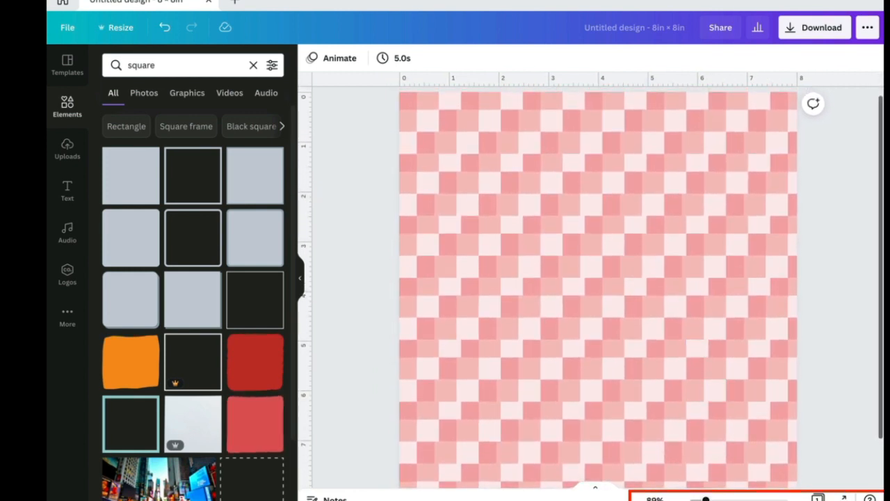
left_click_drag(705, 499, 703, 498)
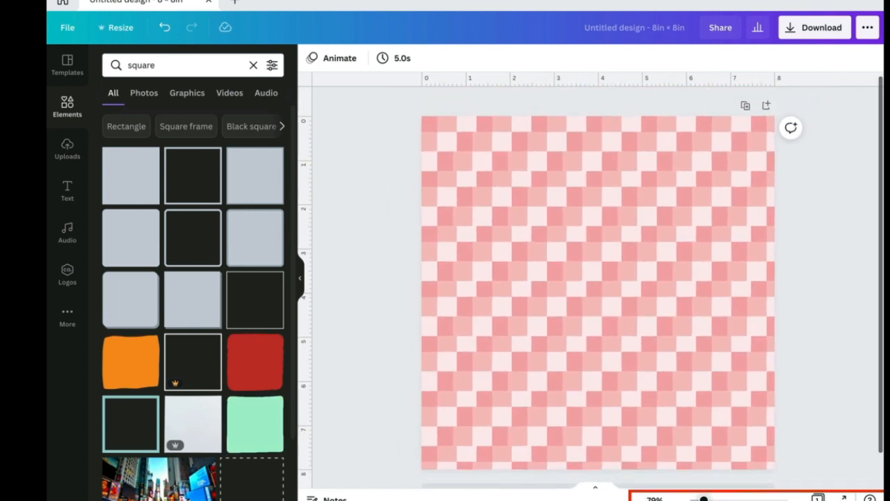
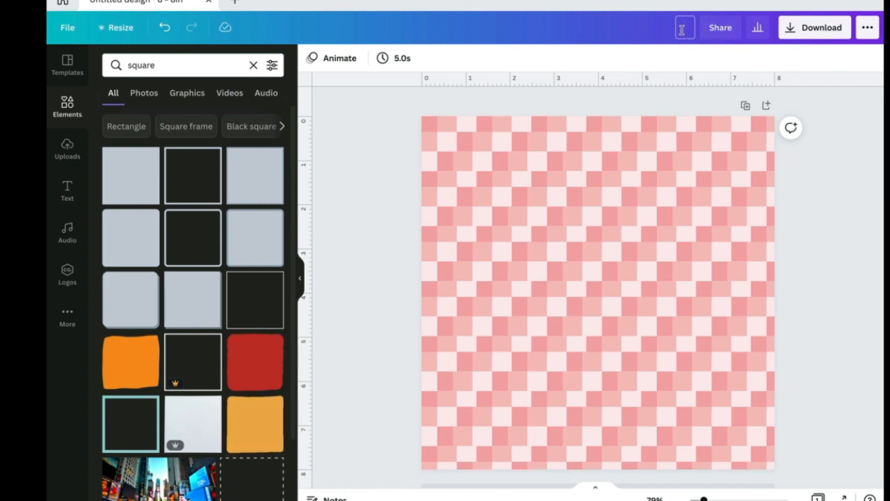
type("Pig")
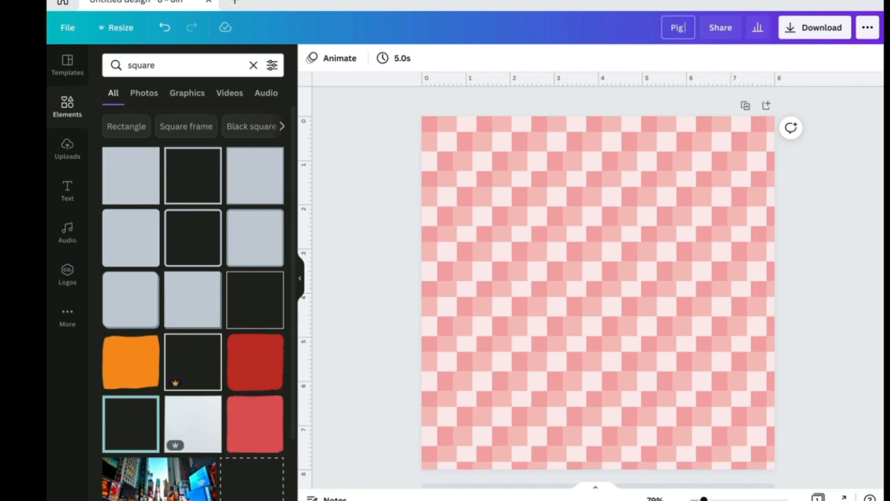
type(" Photo")
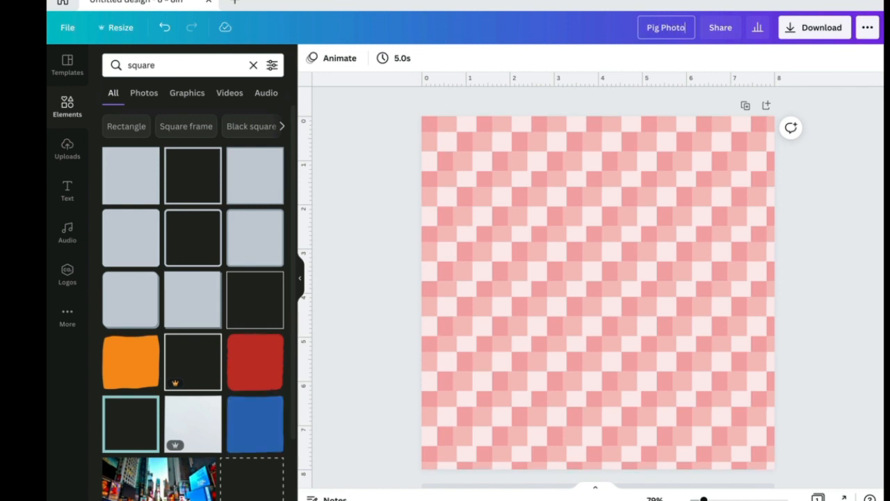
Download the design as a PNG and save it to the Desktop as Pig Photo.png
left_click(811, 34)
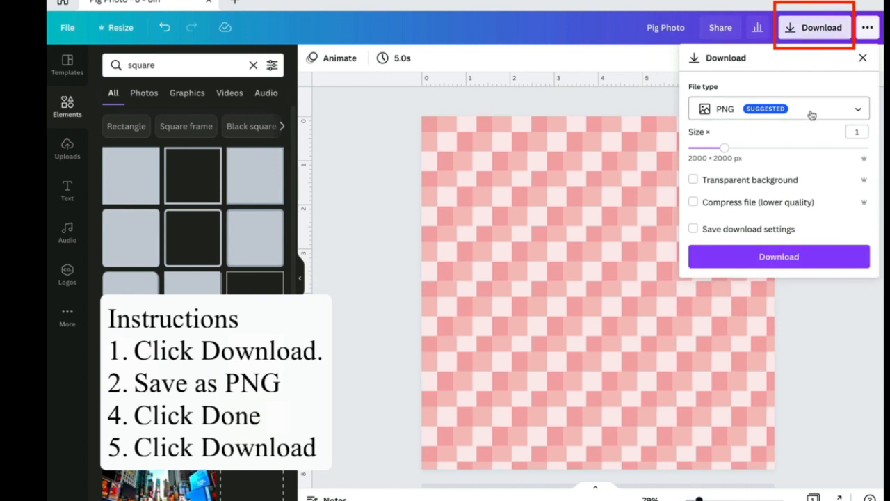
left_click(797, 258)
left_click(796, 258)
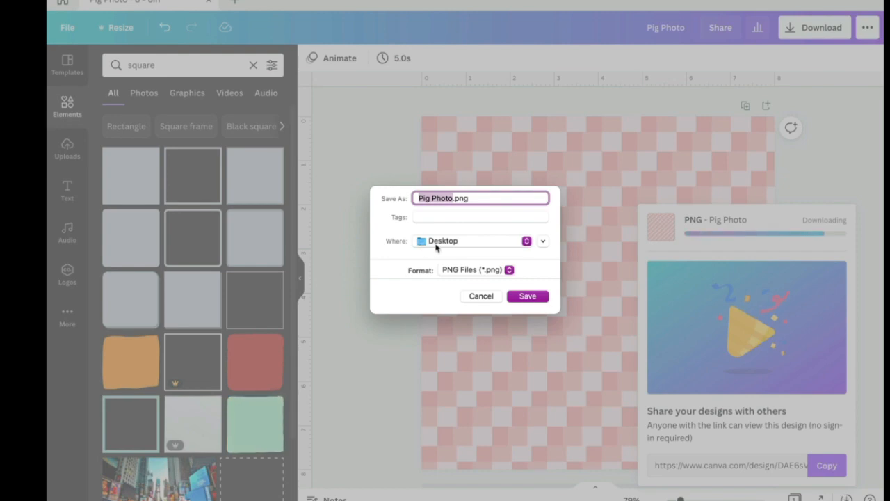
left_click(528, 297)
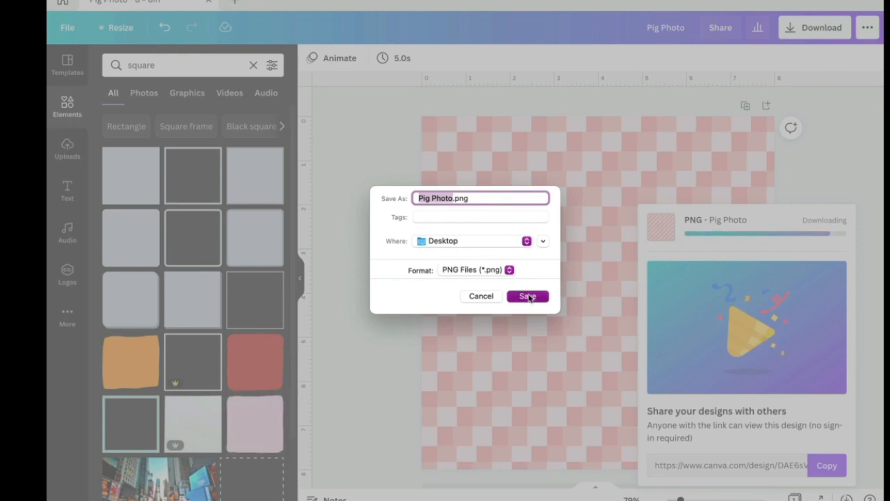
left_click(854, 180)
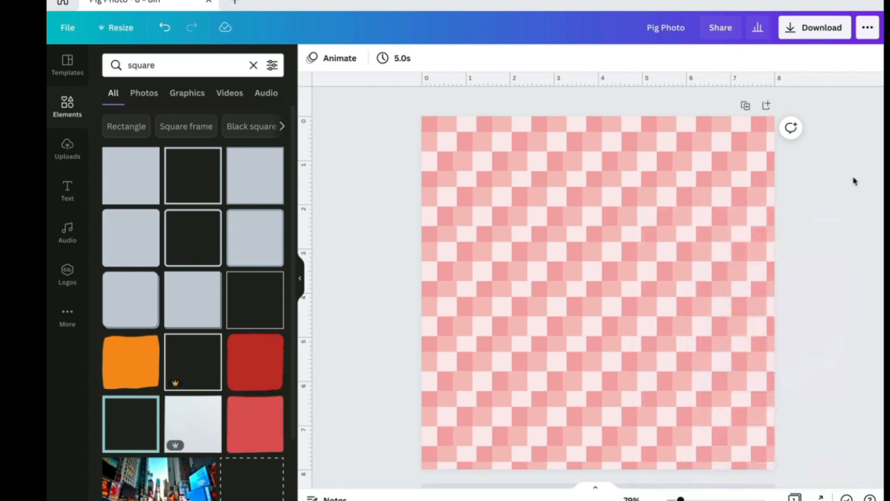
Add a blank second page and upload Pig Photo.png from the Desktop to the media library
scroll(847, 232, "down", 1)
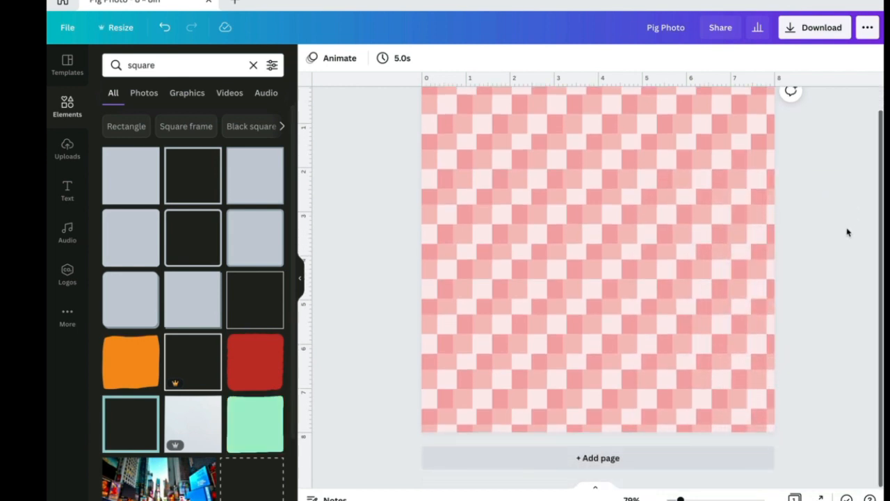
left_click(739, 466)
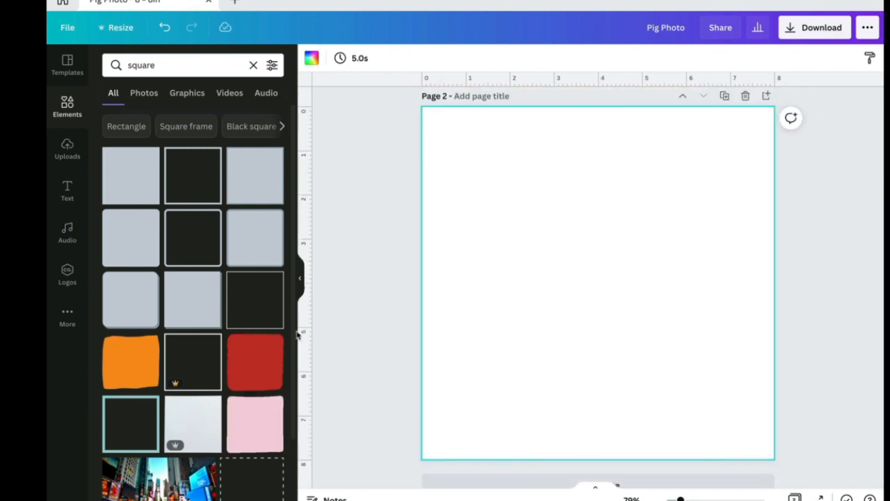
left_click(67, 149)
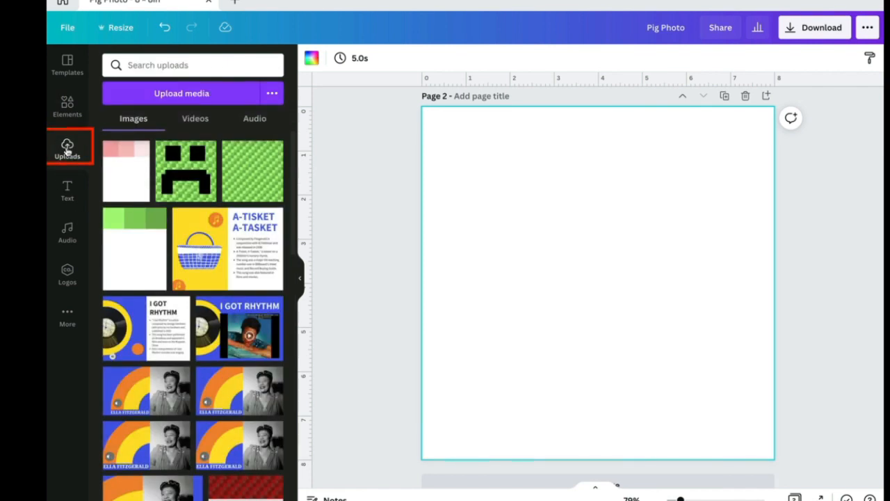
left_click(176, 97)
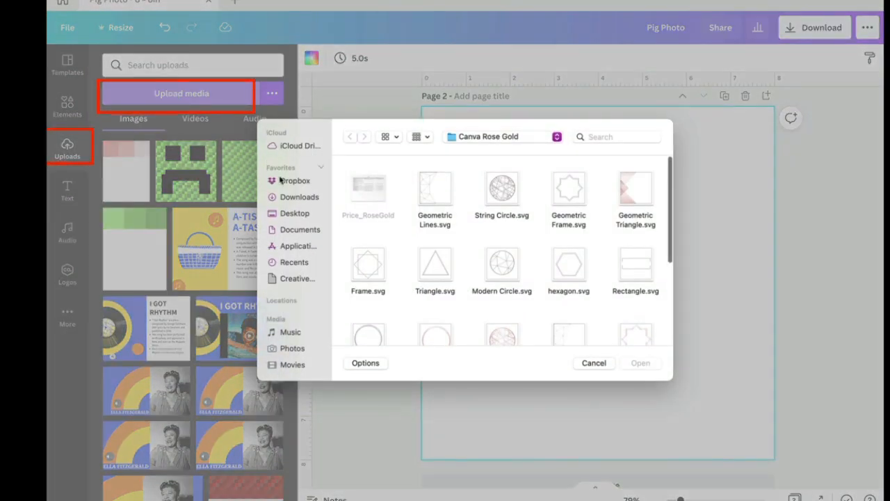
left_click(310, 217)
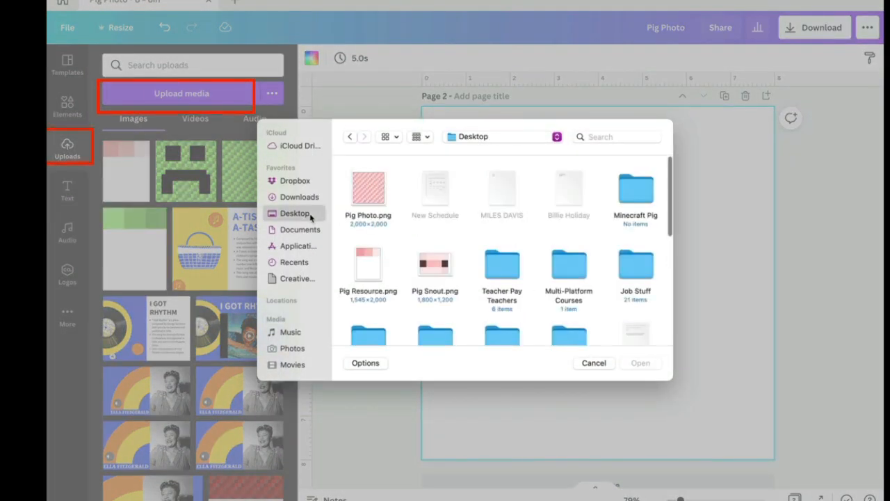
left_click(373, 199)
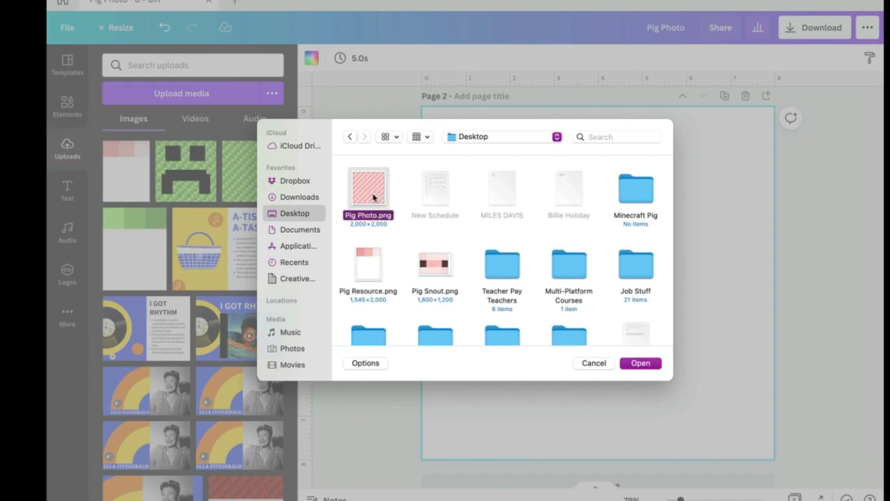
left_click(641, 363)
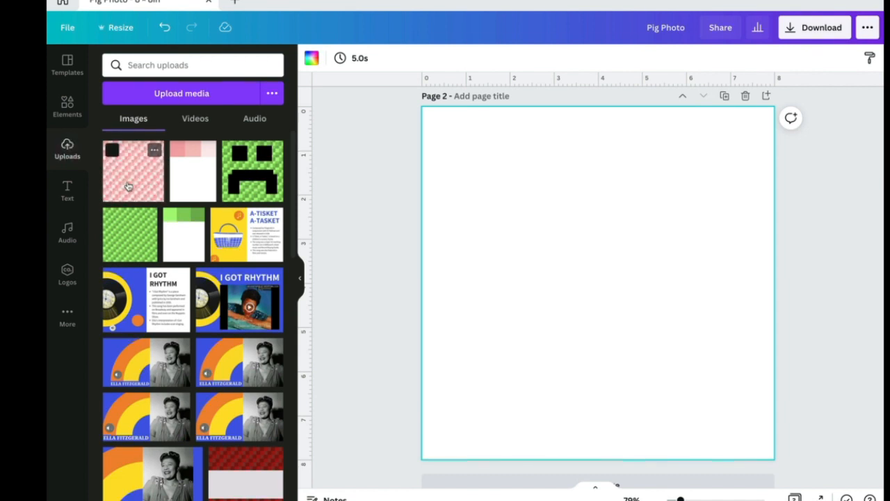
Place the uploaded pink pattern image on page 2, align it to the page's upper-left corner and enlarge it to fill the page
left_click(128, 187)
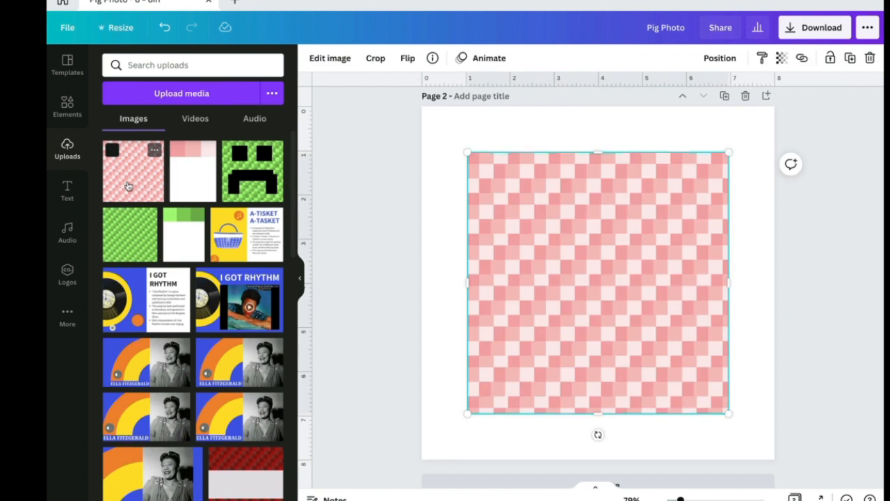
left_click_drag(631, 325, 586, 278)
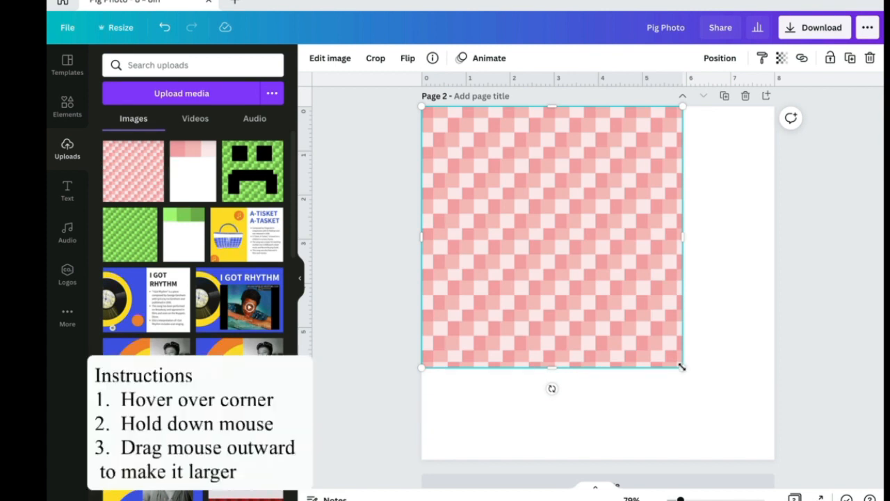
left_click_drag(681, 366, 767, 461)
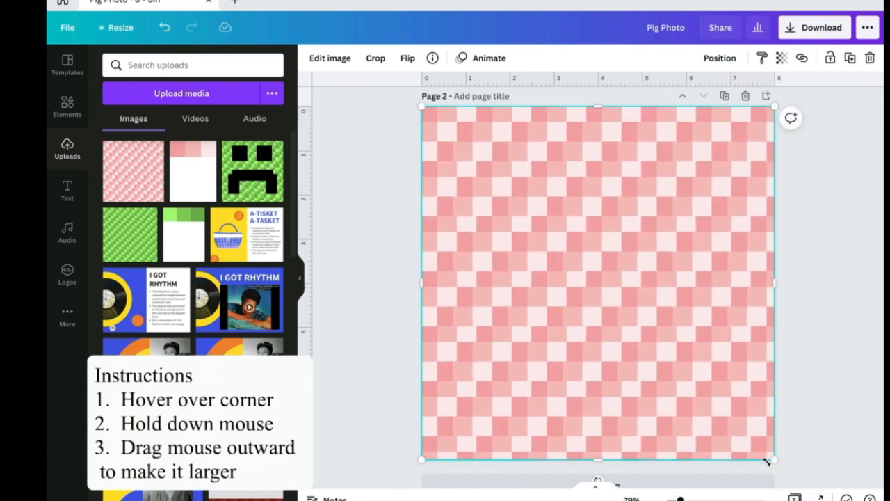
left_click(825, 444)
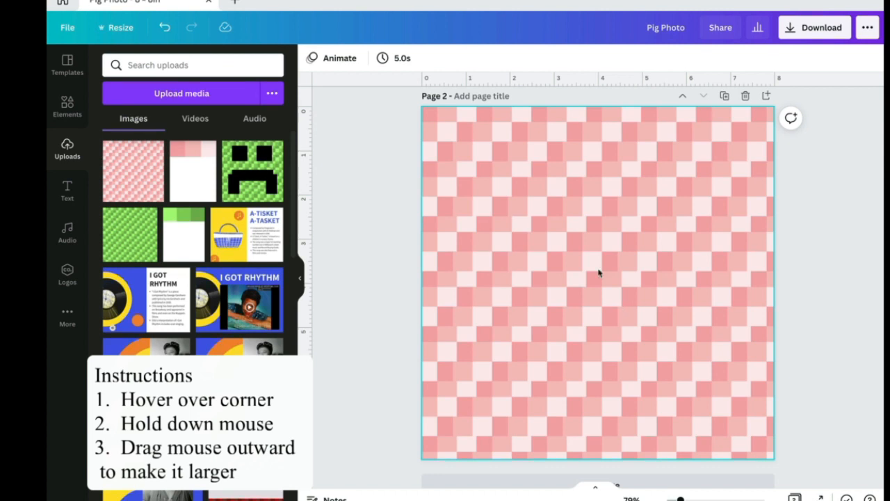
Apply the Pixelate effect's Pixel style to the pattern image on page 2
left_click(568, 219)
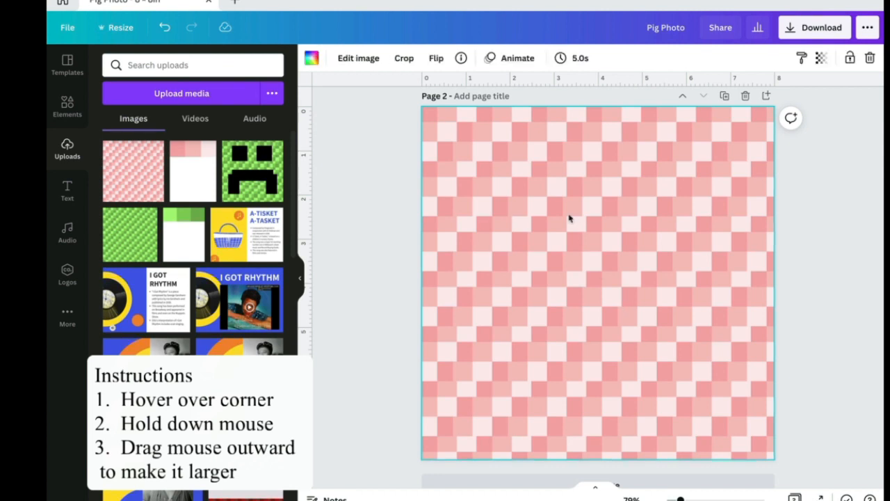
left_click(366, 63)
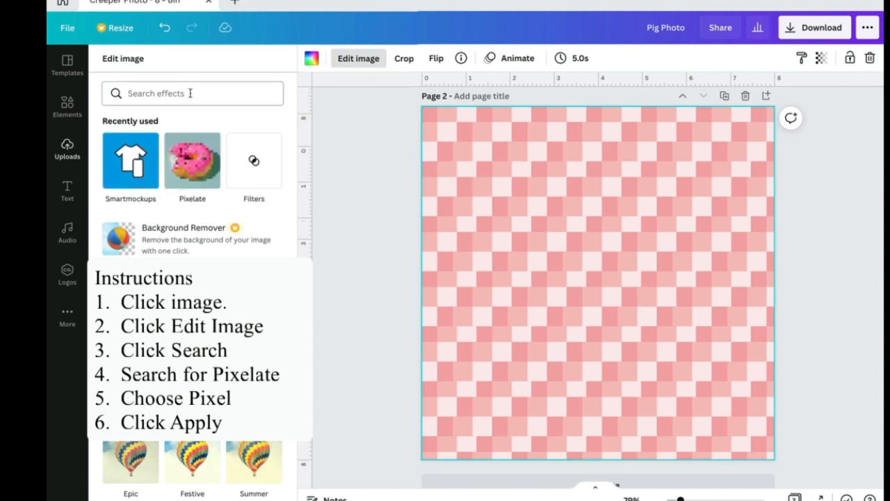
left_click(188, 92)
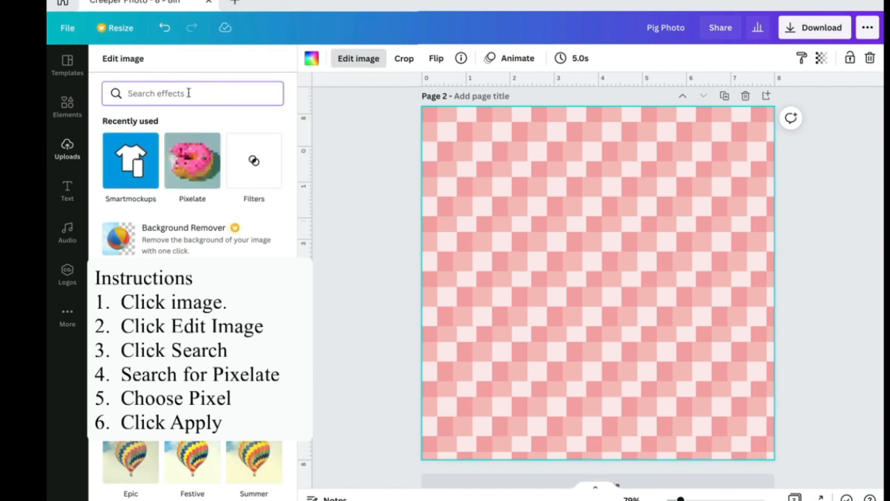
type("pi")
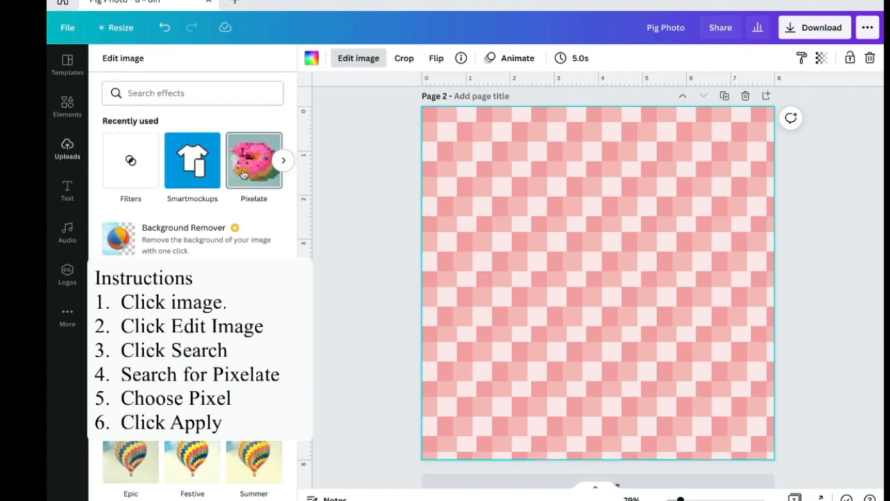
left_click(244, 174)
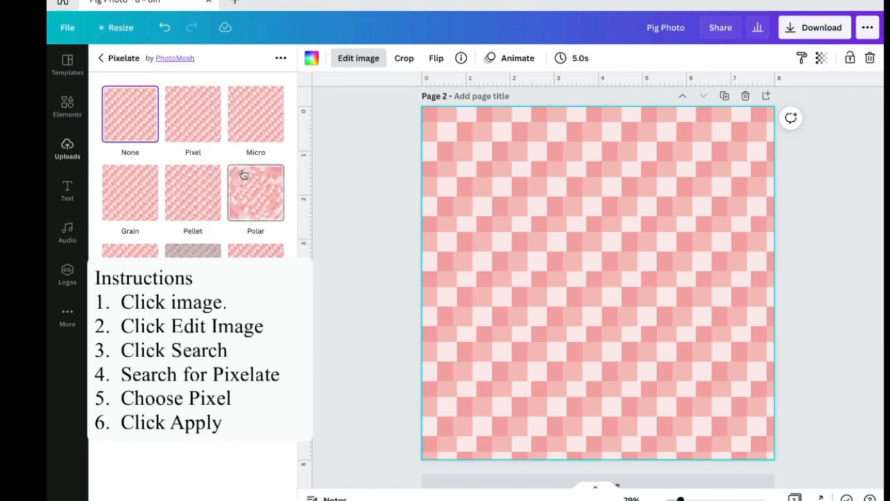
left_click(190, 114)
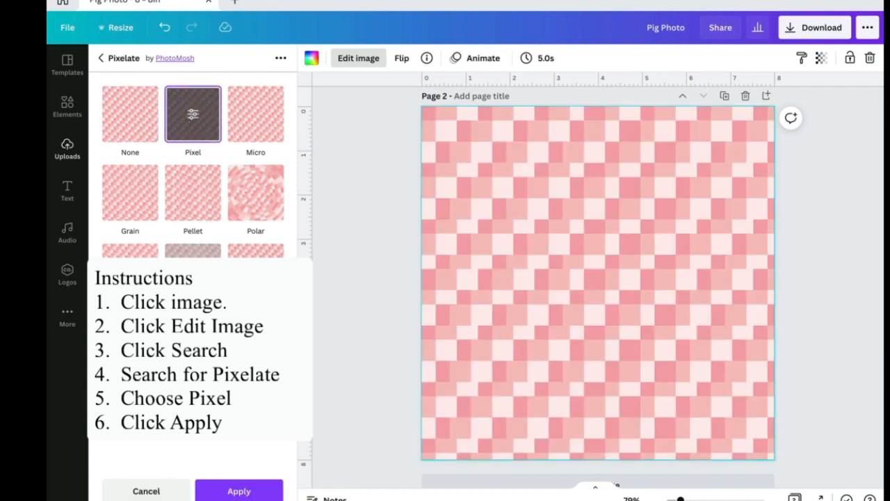
left_click(269, 492)
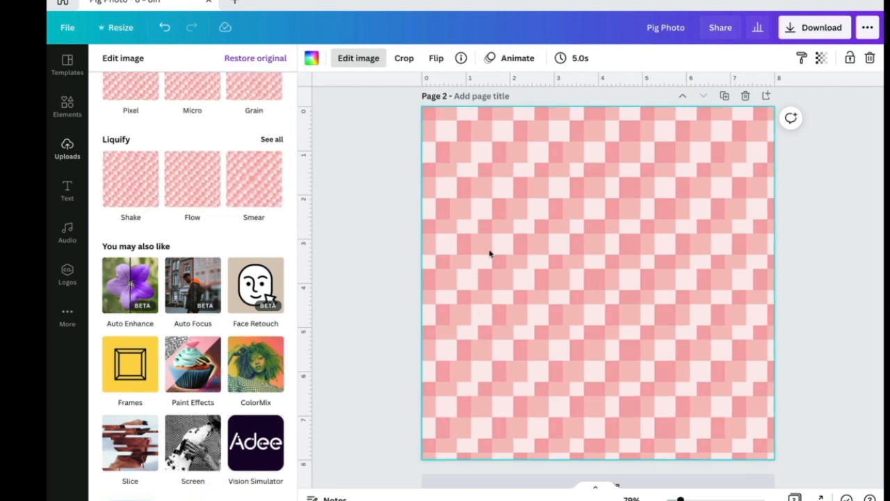
scroll(489, 253, "up", 1)
scroll(490, 253, "down", 1)
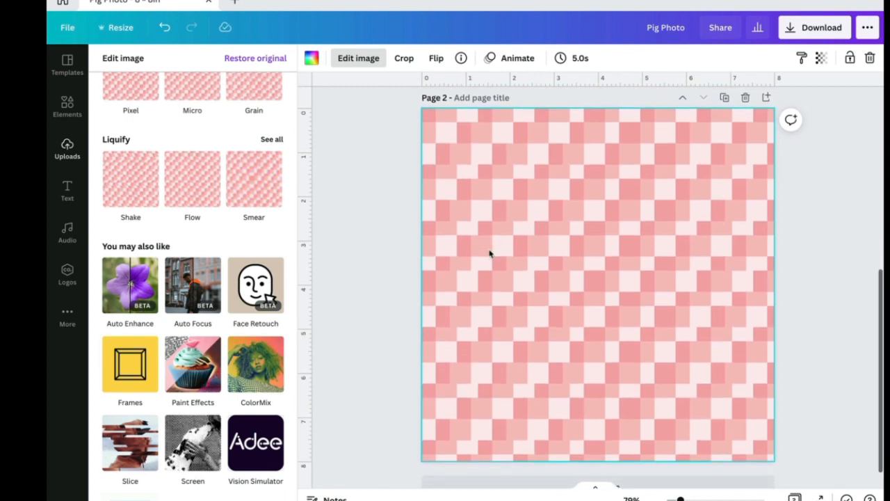
Upload Pig Snout.png from the Desktop to the media library
key("Escape")
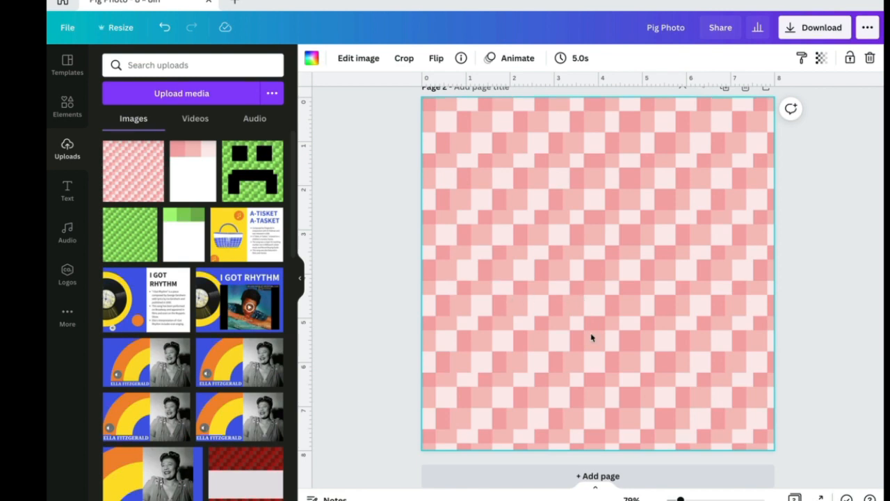
left_click(166, 103)
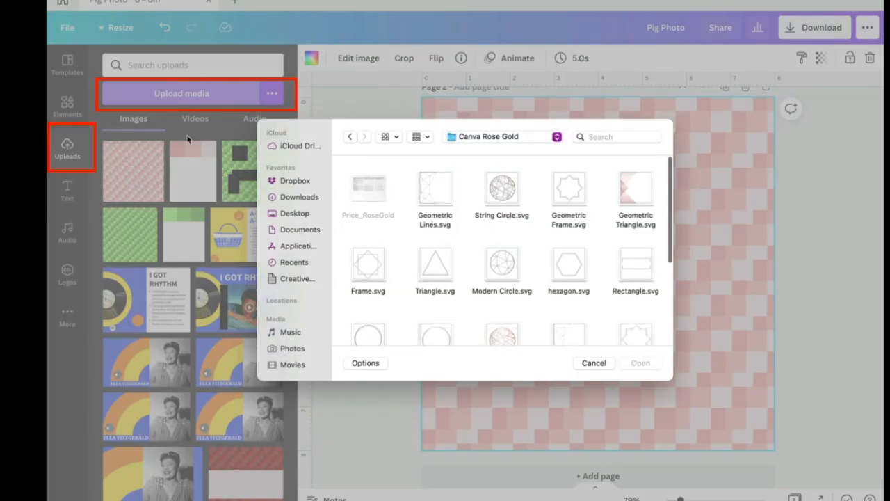
left_click(285, 214)
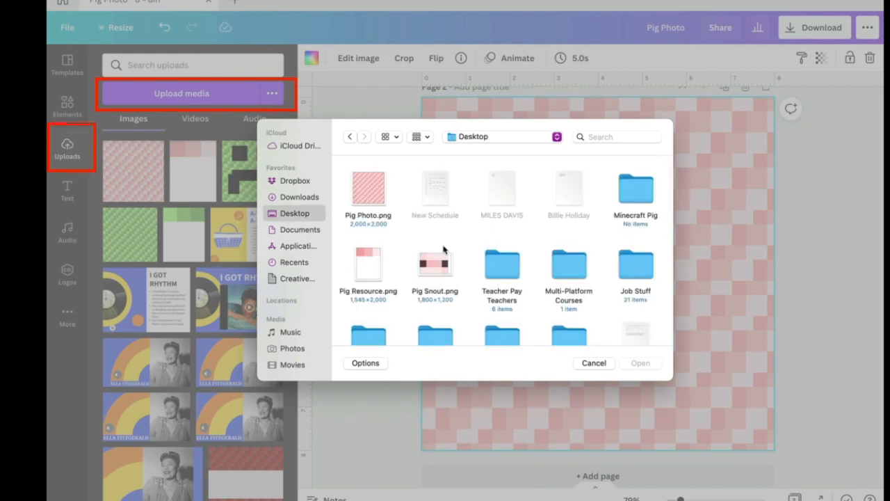
left_click(438, 267)
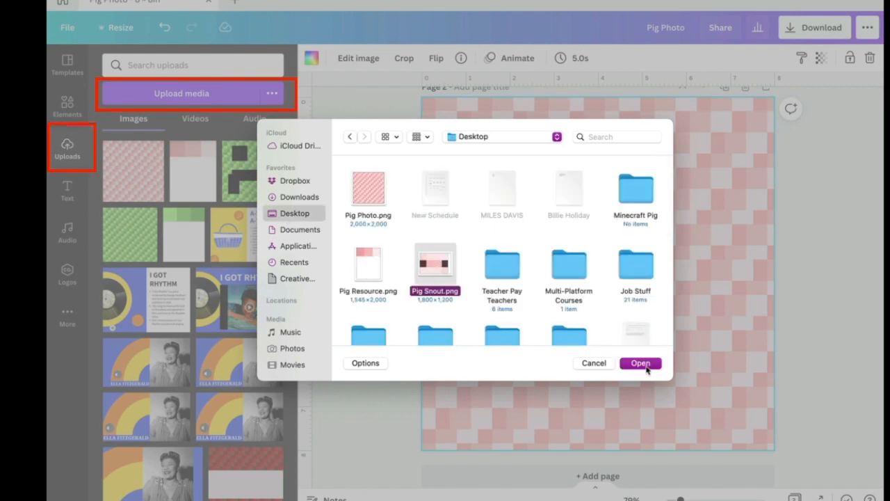
left_click(640, 363)
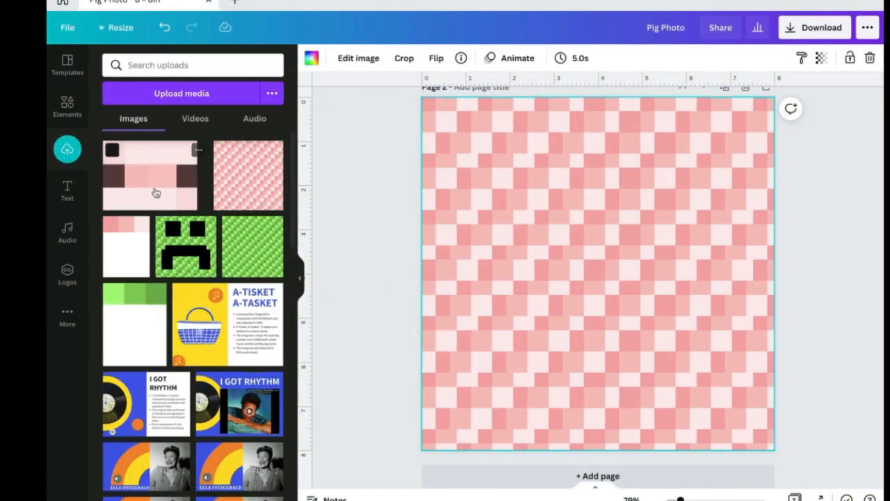
Place the uploaded pig snout image on page 2, shrink it to about 4.6 × 3.1 in and centre it horizontally in the page's lower half
left_click(155, 192)
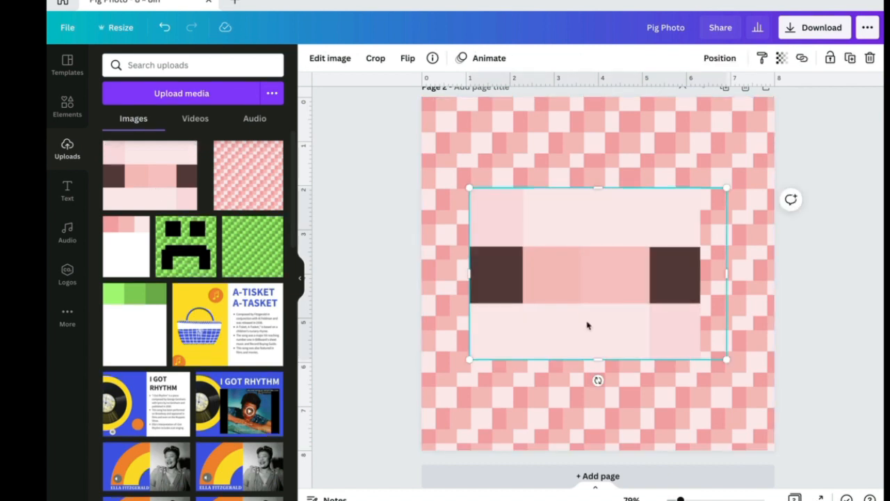
left_click_drag(606, 303, 611, 363)
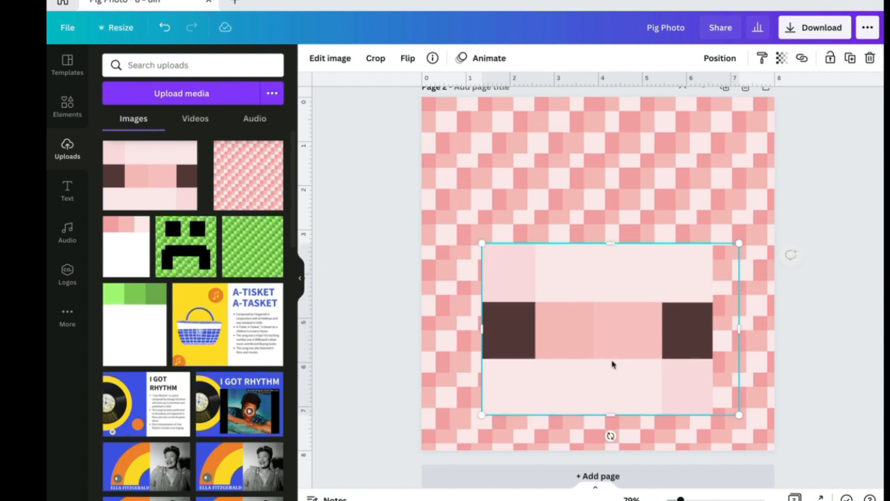
left_click(843, 417)
left_click(658, 360)
left_click_drag(741, 417, 693, 379)
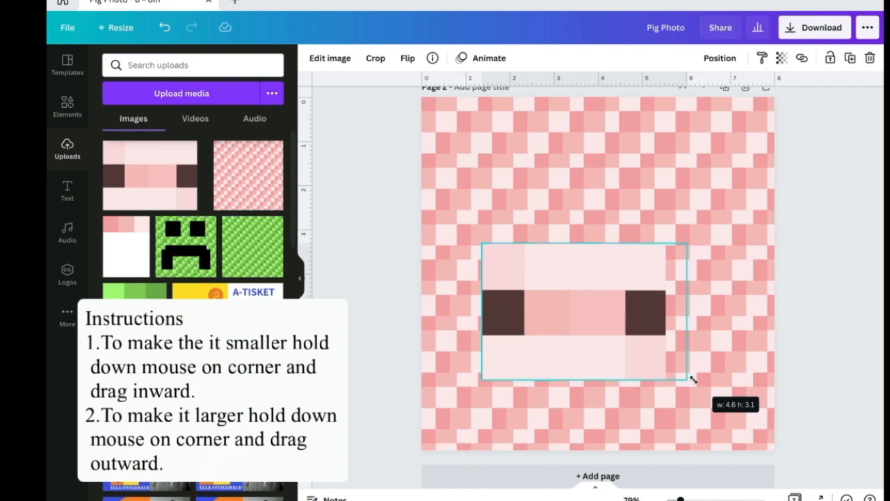
left_click_drag(641, 328, 655, 345)
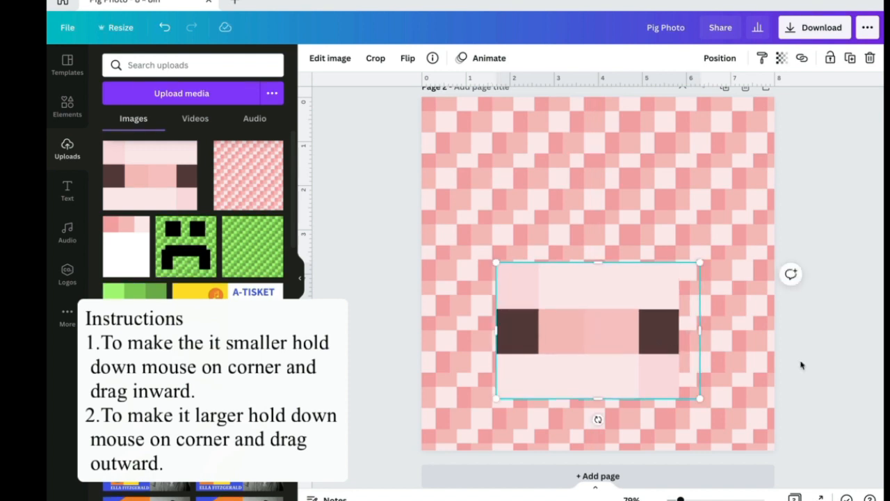
left_click(854, 372)
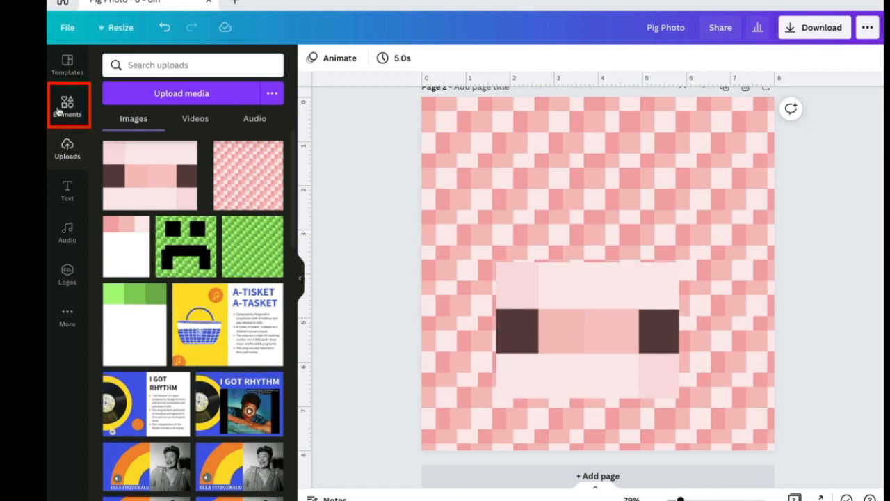
Add a solid square from the square elements, shrink it to about 1 in and place it against the page's left edge, above snout level
left_click(59, 111)
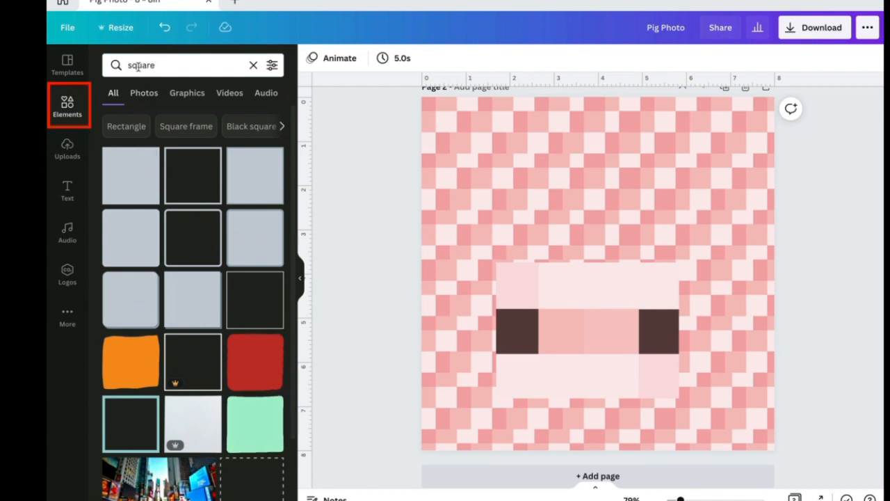
left_click(131, 171)
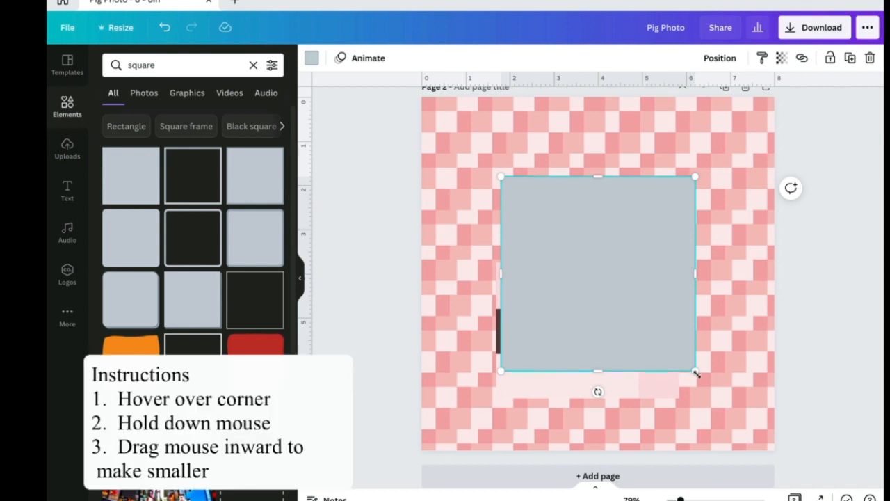
left_click_drag(695, 373, 524, 241)
left_click_drag(527, 201, 450, 209)
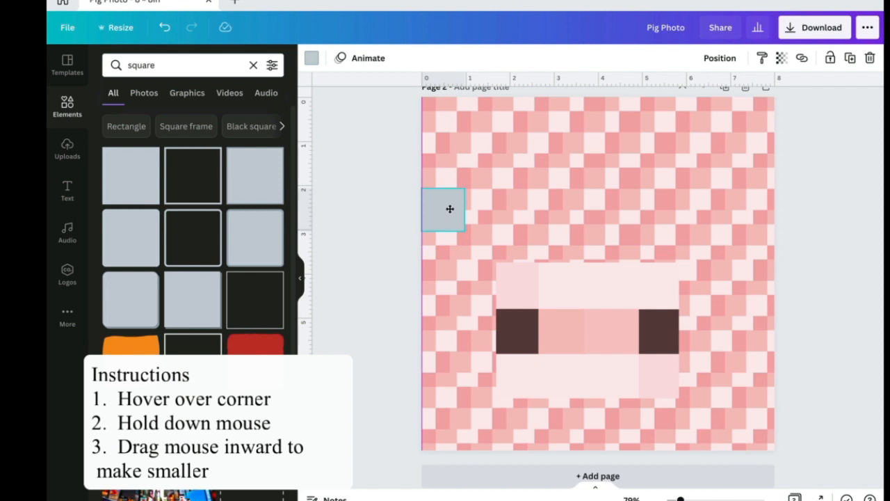
left_click_drag(450, 209, 450, 208)
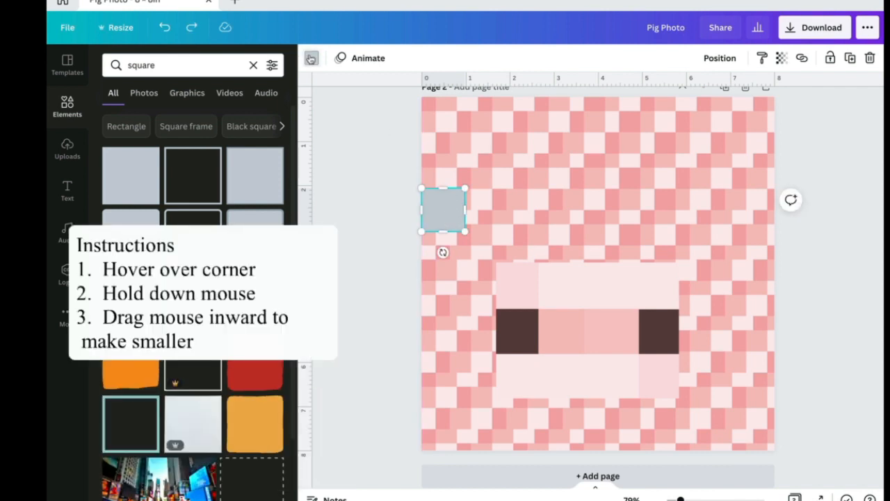
Recolour the small square at the page's left edge black
left_click(311, 59)
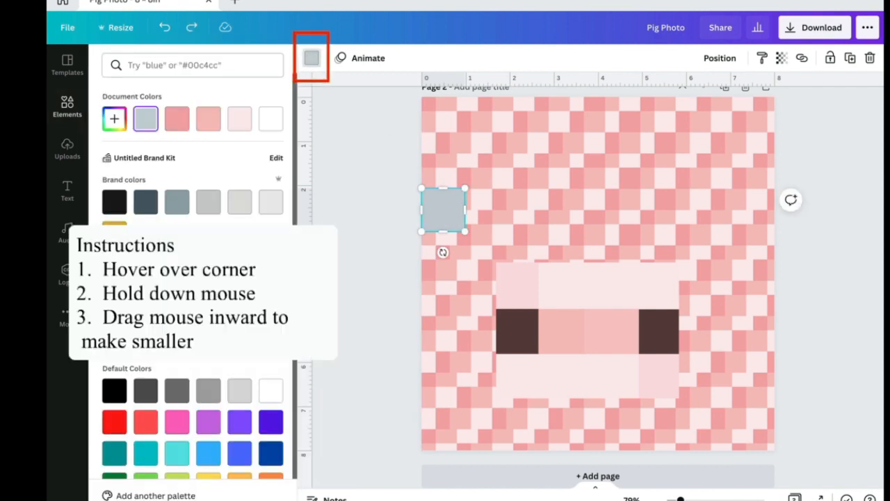
left_click(114, 390)
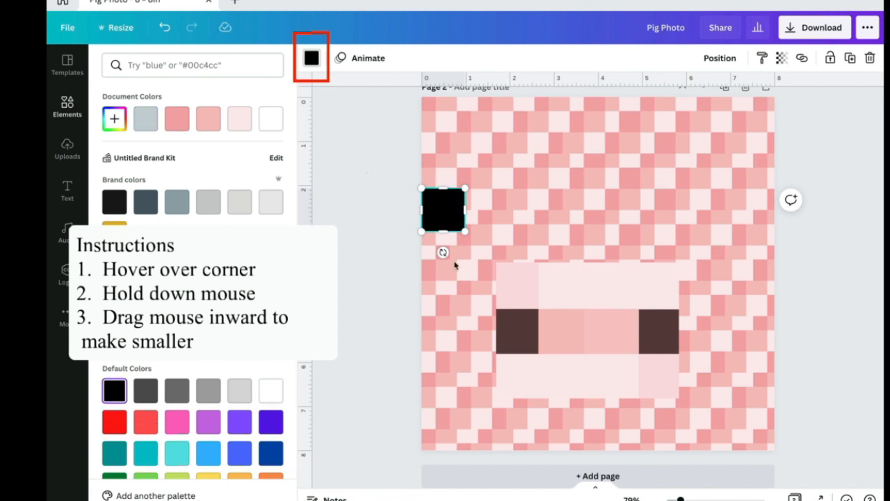
left_click(516, 237)
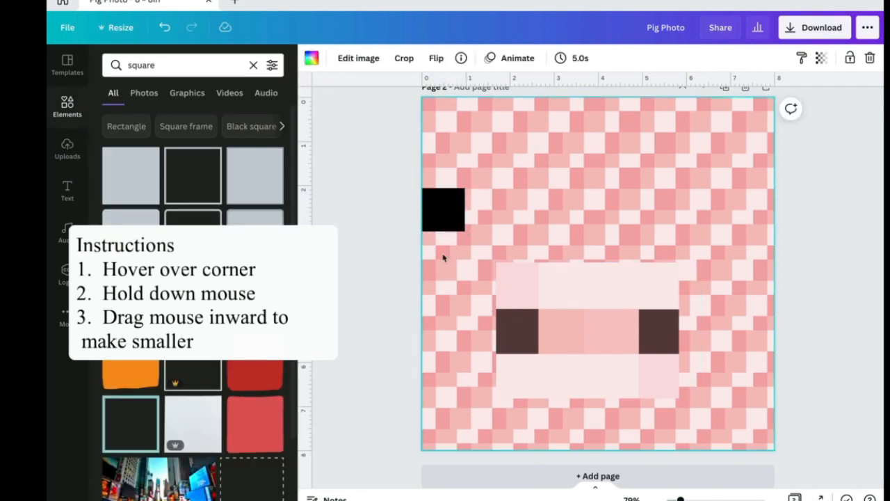
Copy and paste the black square, placing the copy against the page's right edge at the same height
right_click(444, 214)
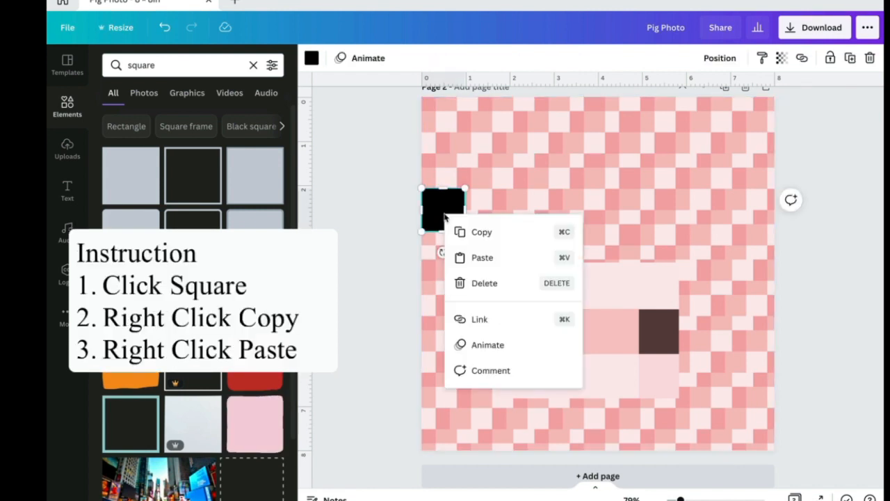
left_click(460, 232)
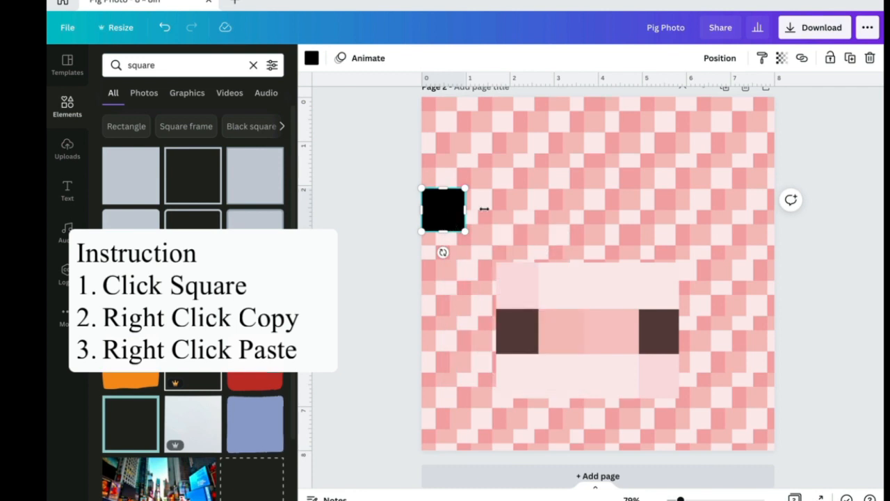
left_click(518, 210)
right_click(518, 210)
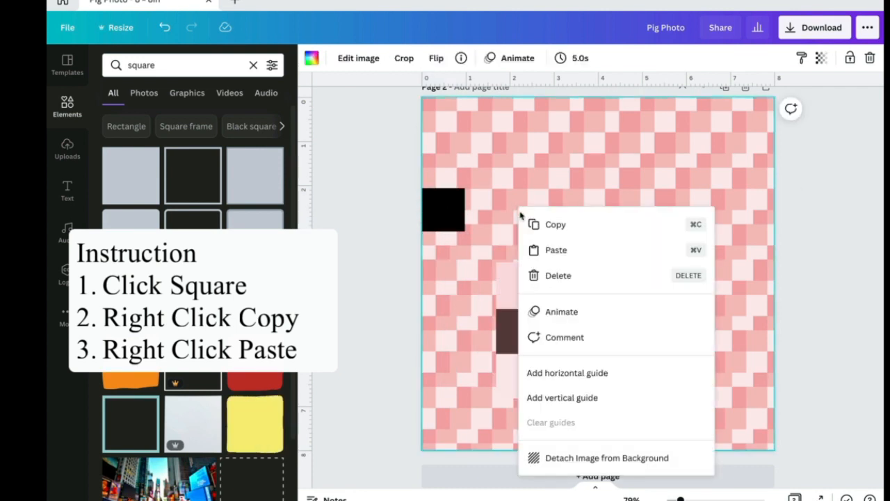
left_click(534, 248)
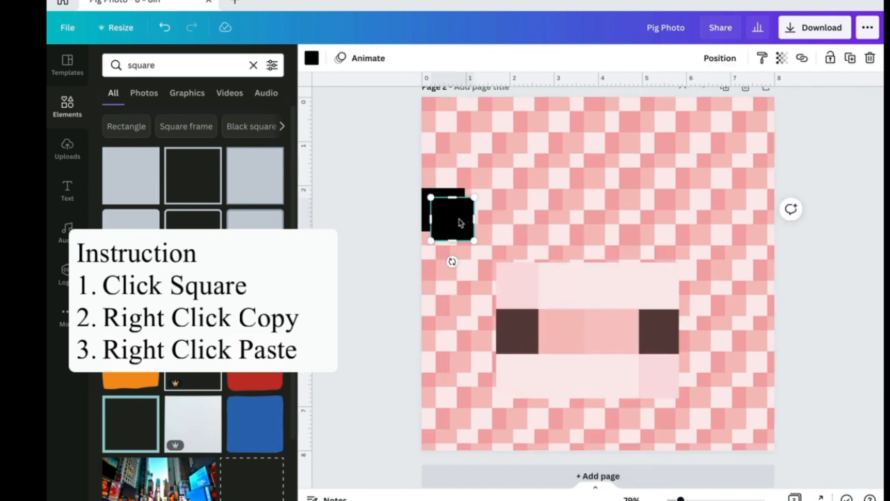
left_click_drag(458, 222, 761, 213)
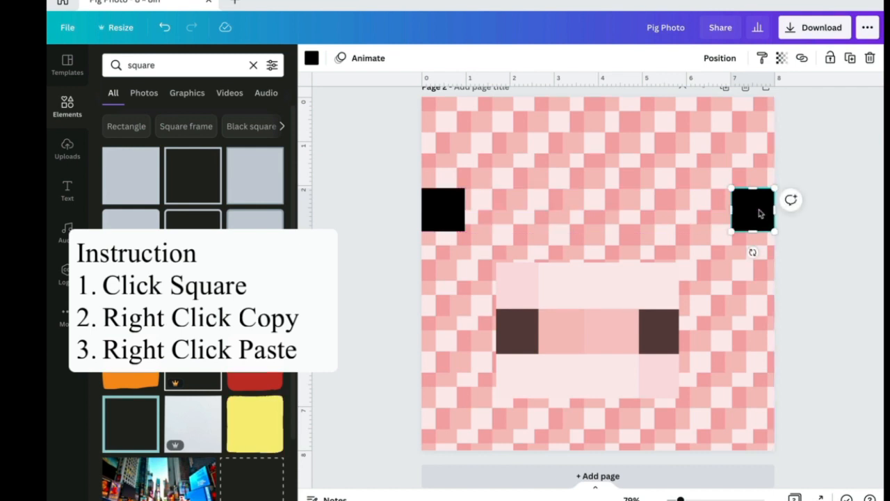
left_click(741, 167)
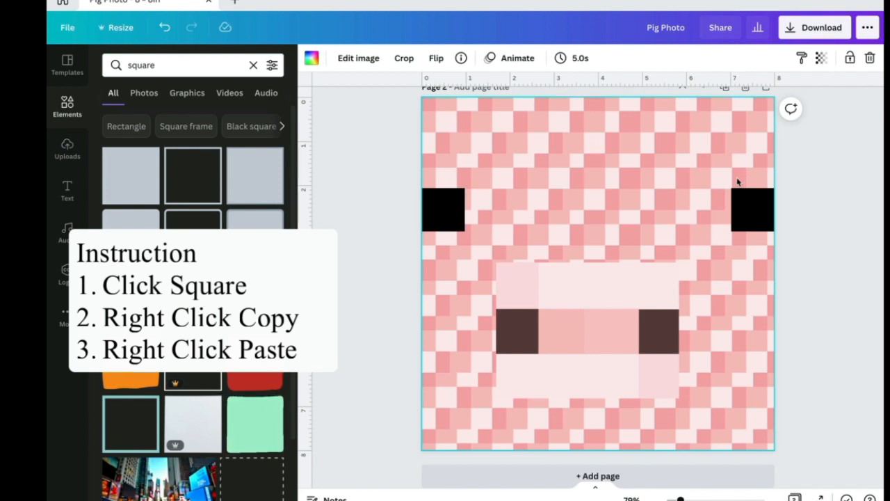
Copy and paste the black square at the page's left edge to get a third square
left_click(443, 207)
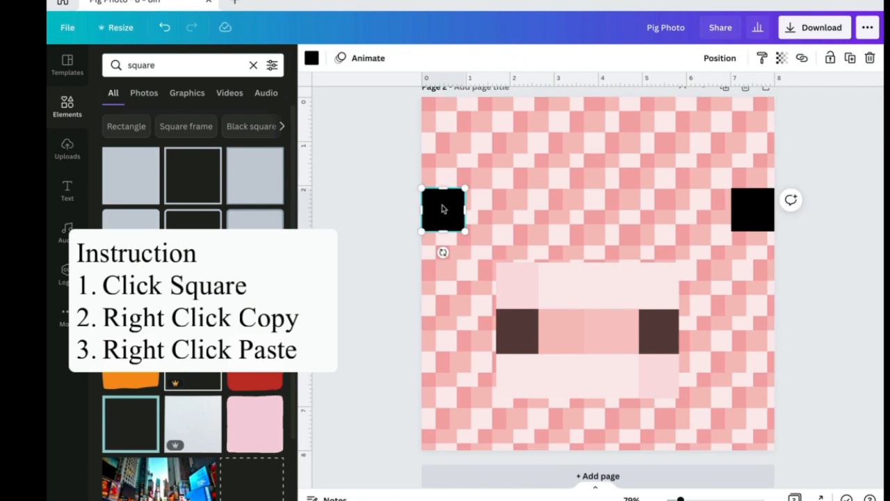
right_click(443, 208)
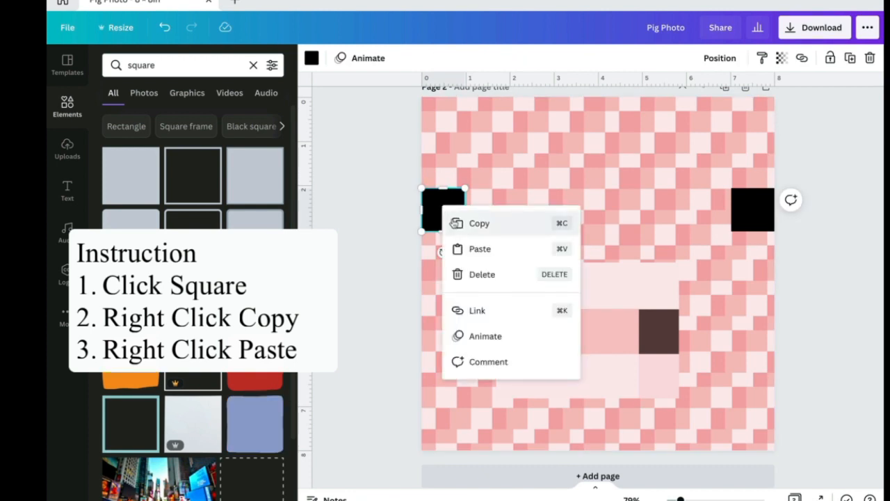
left_click(476, 222)
right_click(484, 212)
left_click(518, 258)
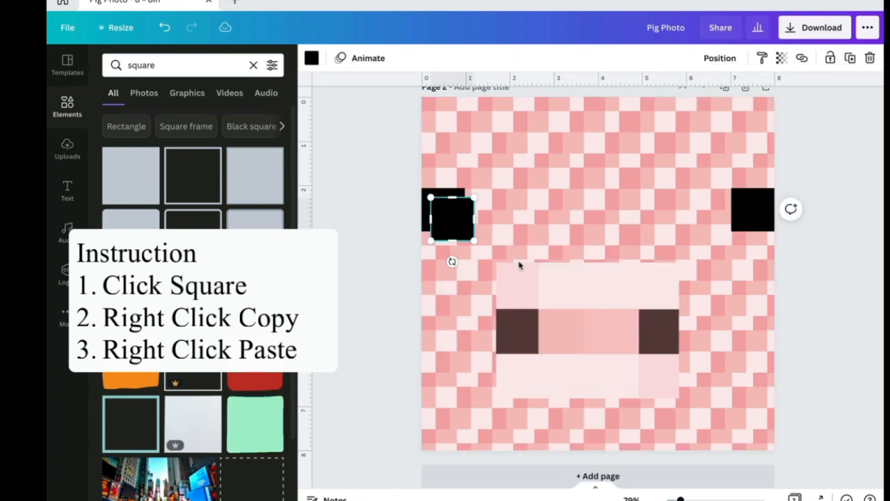
Recolour the newly pasted square white and align it directly against the inner side of the left black square
left_click(311, 60)
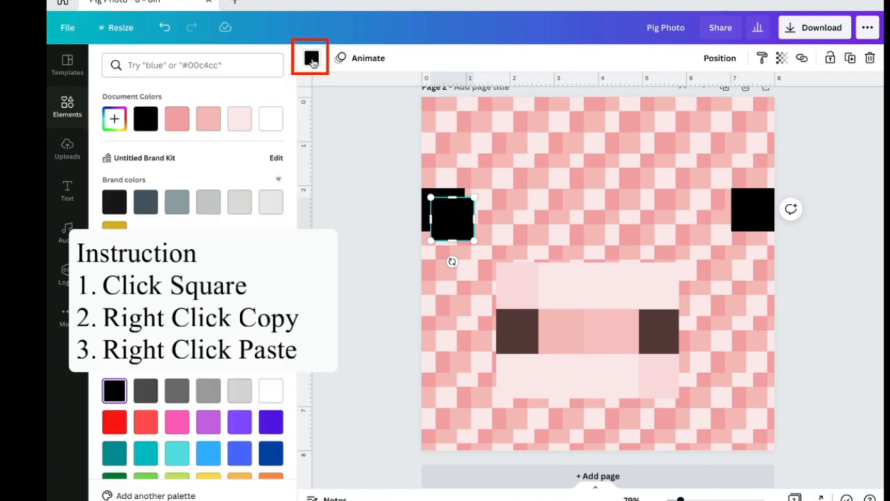
left_click(271, 128)
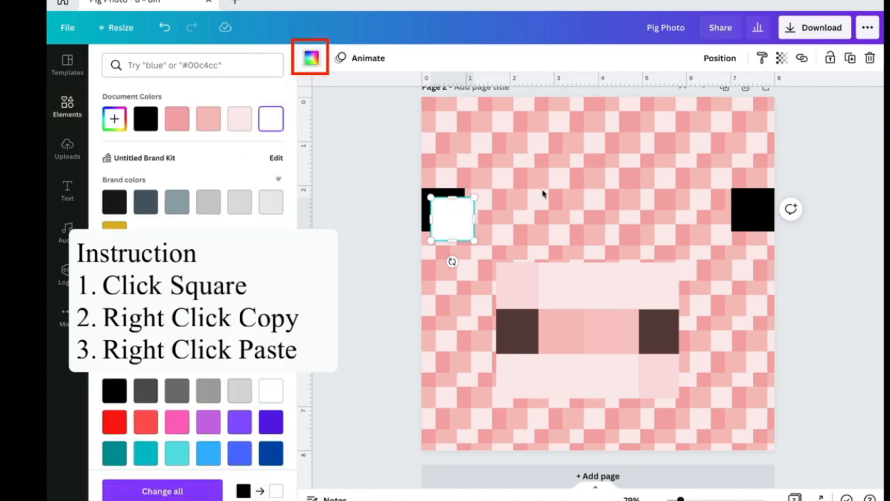
left_click_drag(453, 213, 489, 209)
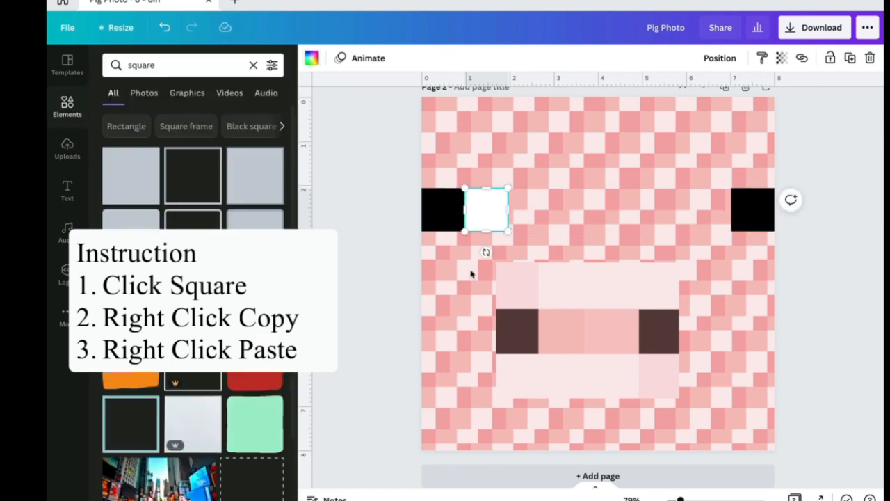
left_click(470, 274)
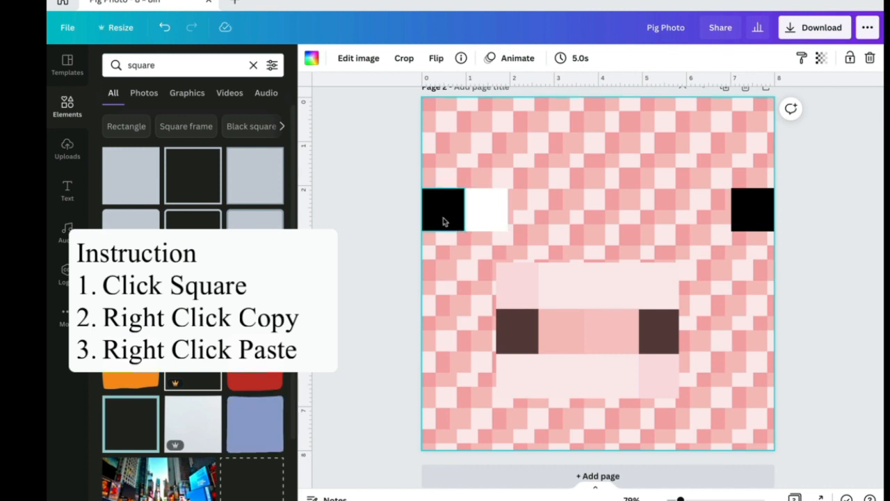
Copy and paste the white square, aligning the copy directly against the inner side of the right black square
right_click(474, 221)
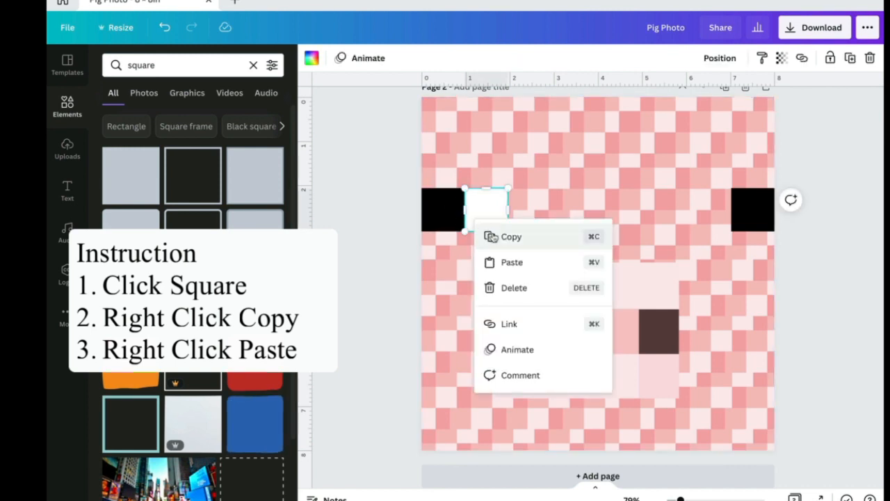
left_click(493, 237)
left_click(569, 206)
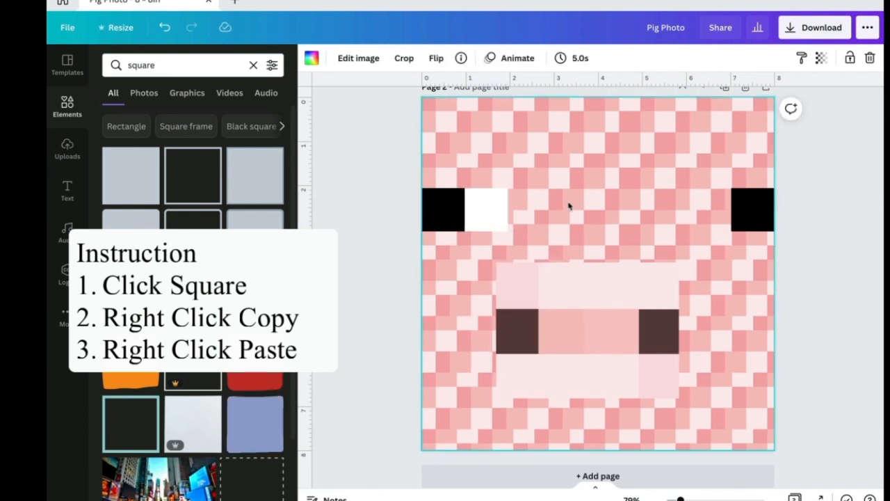
right_click(568, 206)
left_click(603, 243)
left_click_drag(498, 220, 710, 204)
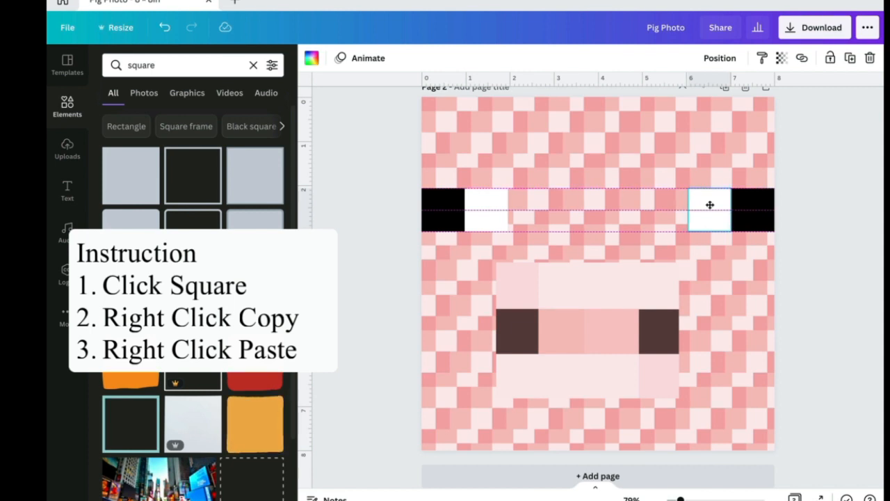
left_click_drag(710, 204, 709, 205)
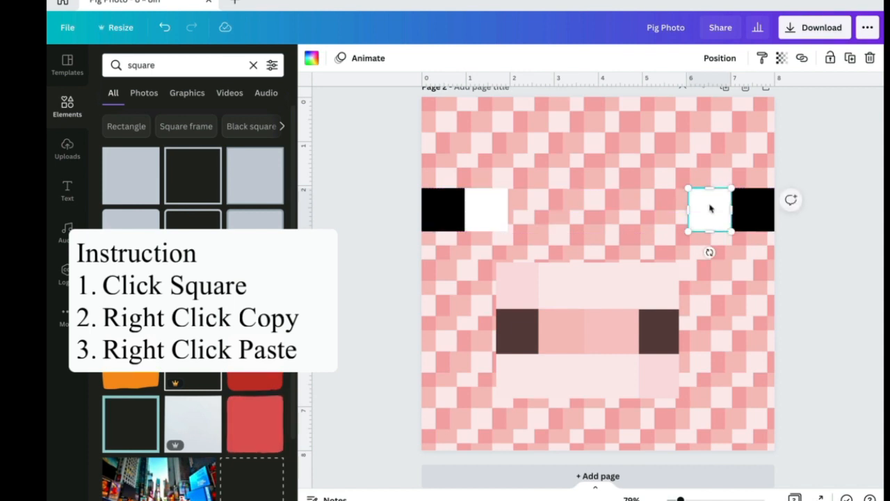
left_click(857, 313)
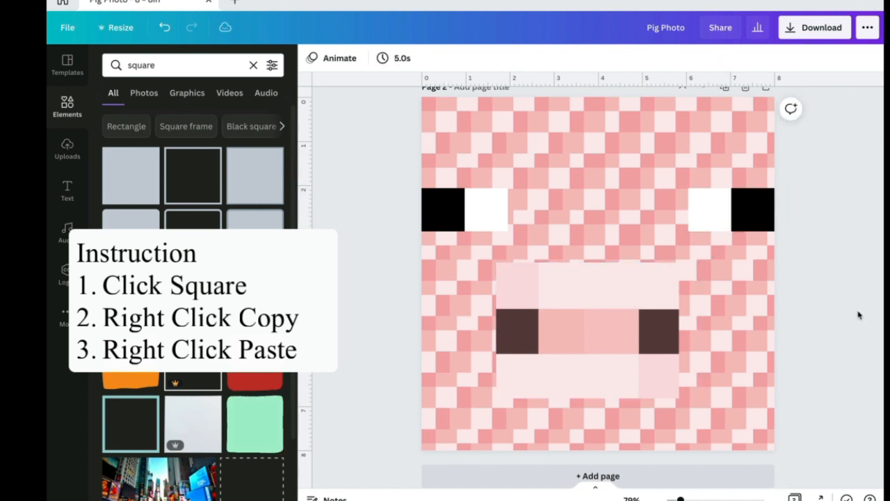
Move the snout image sideways so it sits centred between the inner edges of the two white eye squares
left_click_drag(646, 331, 652, 332)
left_click(833, 357)
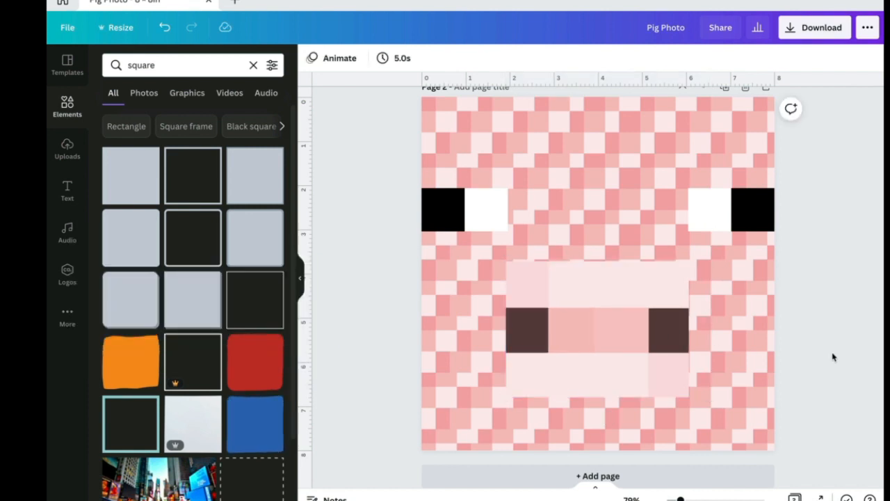
Rename the design as Pig final
scroll(833, 356, "up", 1)
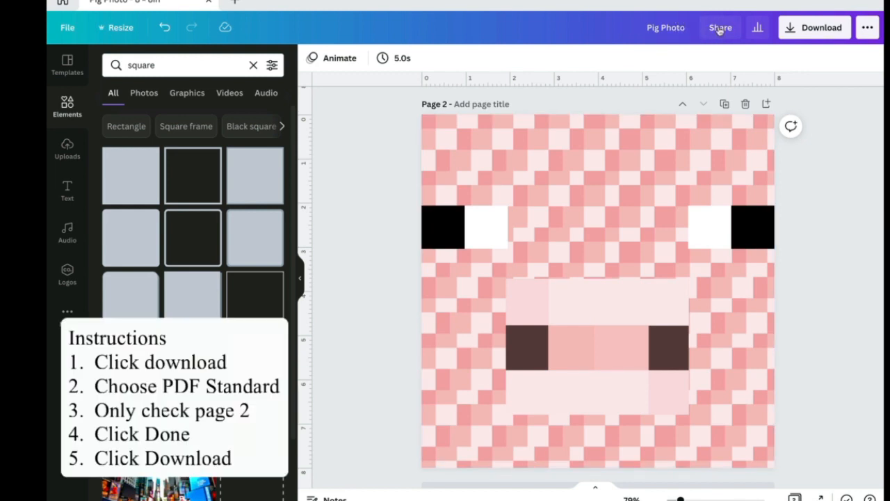
double_click(662, 28)
type("final")
key("Return")
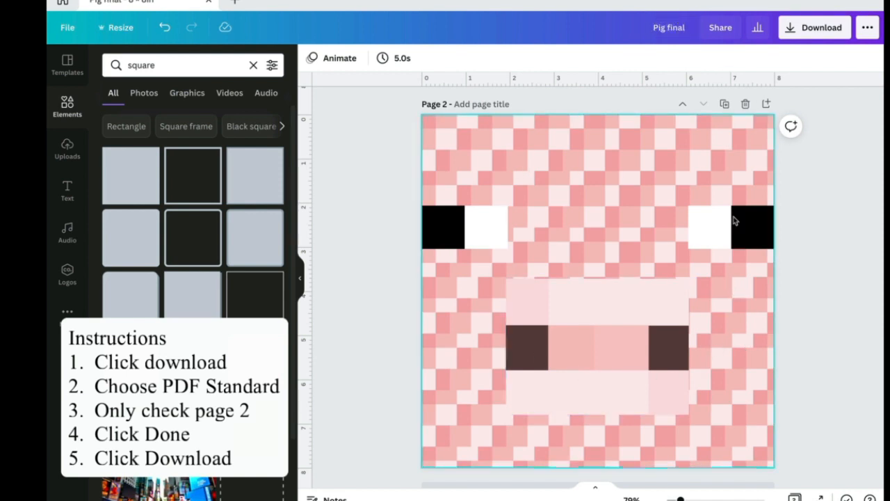
Set up the design's download as PDF Standard with only page 2 selected
left_click(810, 28)
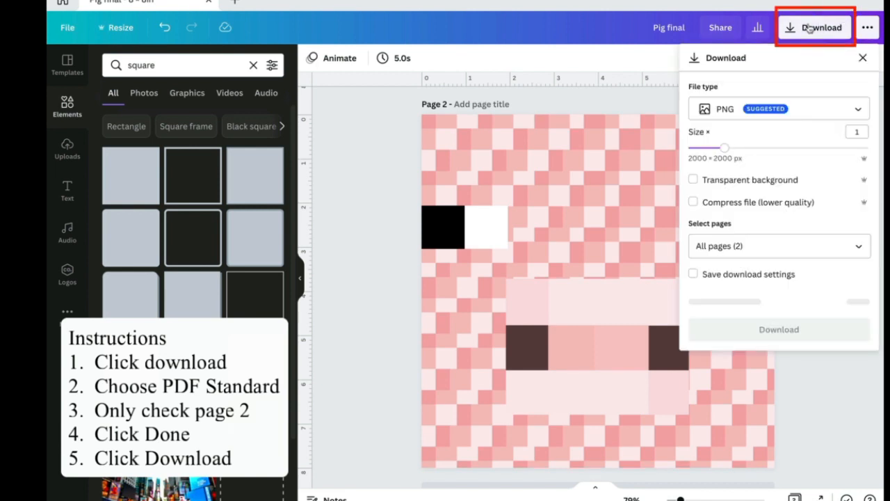
left_click(829, 115)
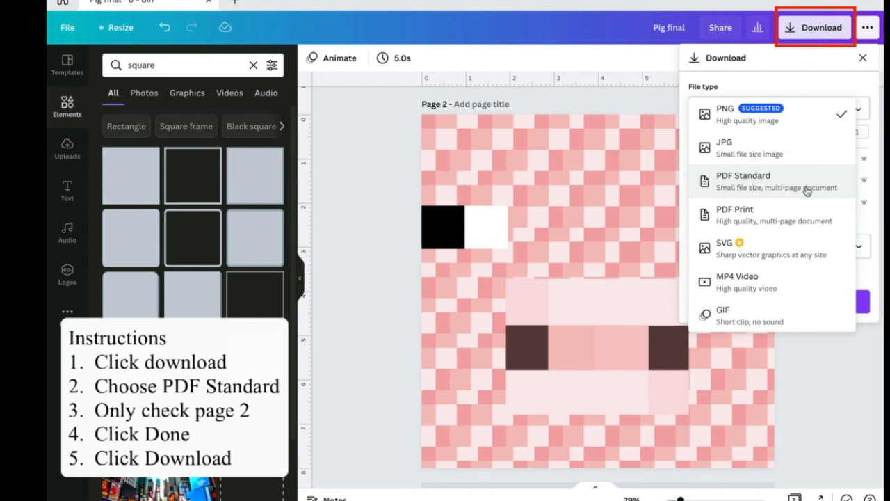
left_click(807, 191)
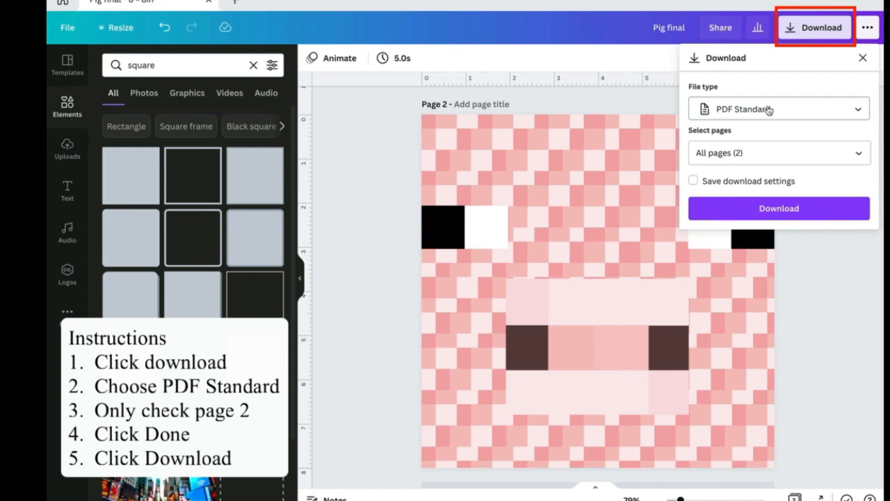
left_click(859, 152)
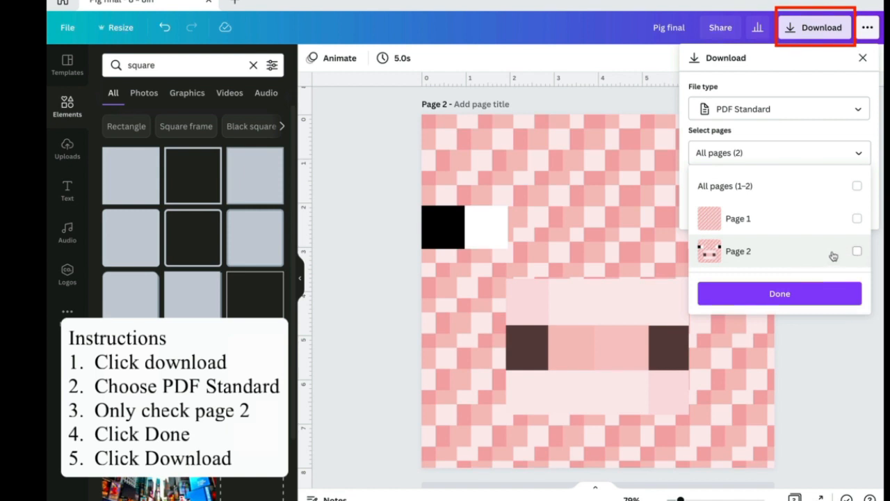
left_click(856, 251)
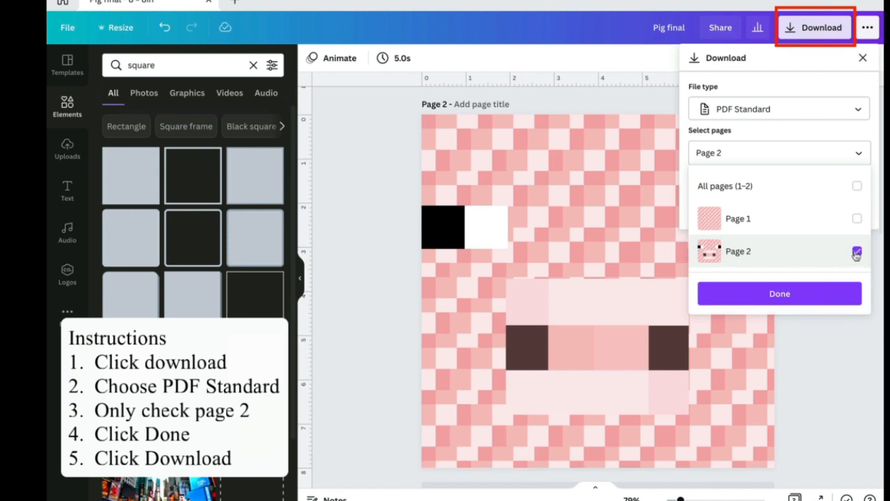
left_click(832, 292)
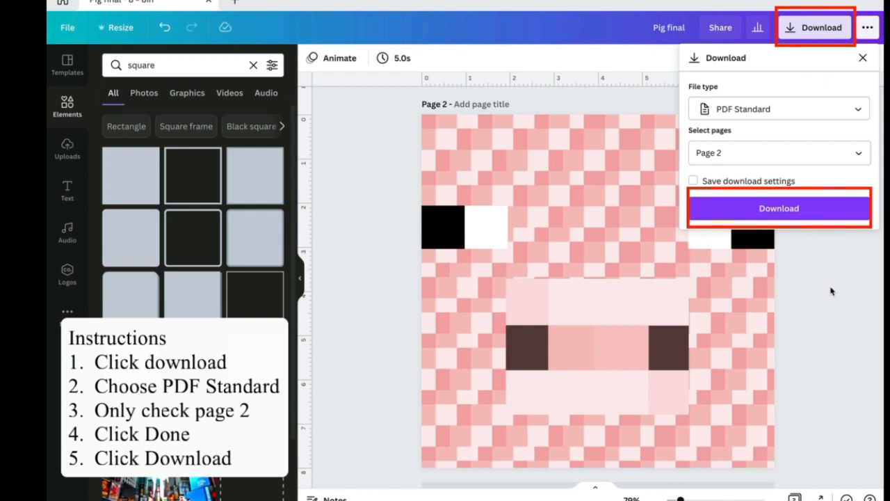
Download the selected page and save it to the Desktop as Pig final.pdf
left_click(826, 208)
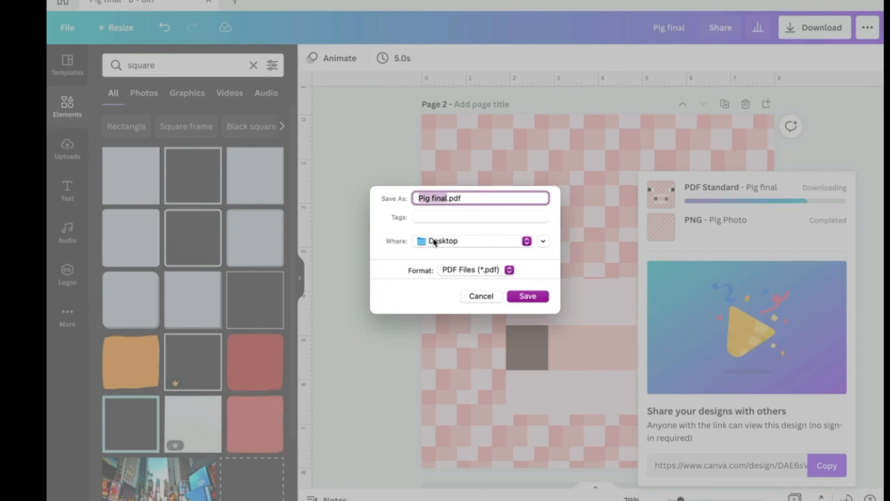
left_click(532, 298)
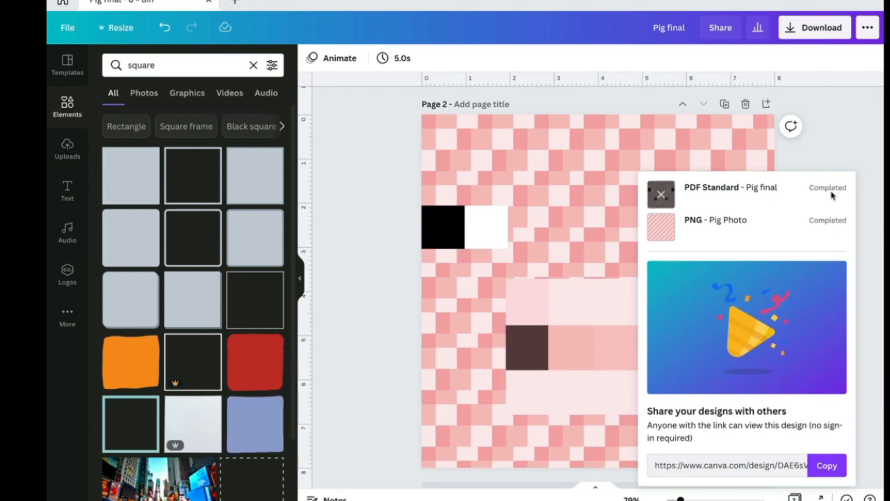
left_click(830, 193)
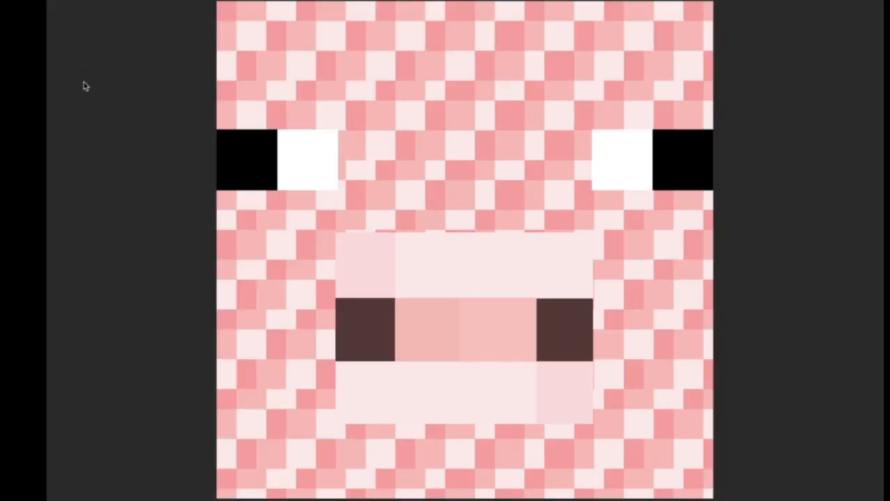